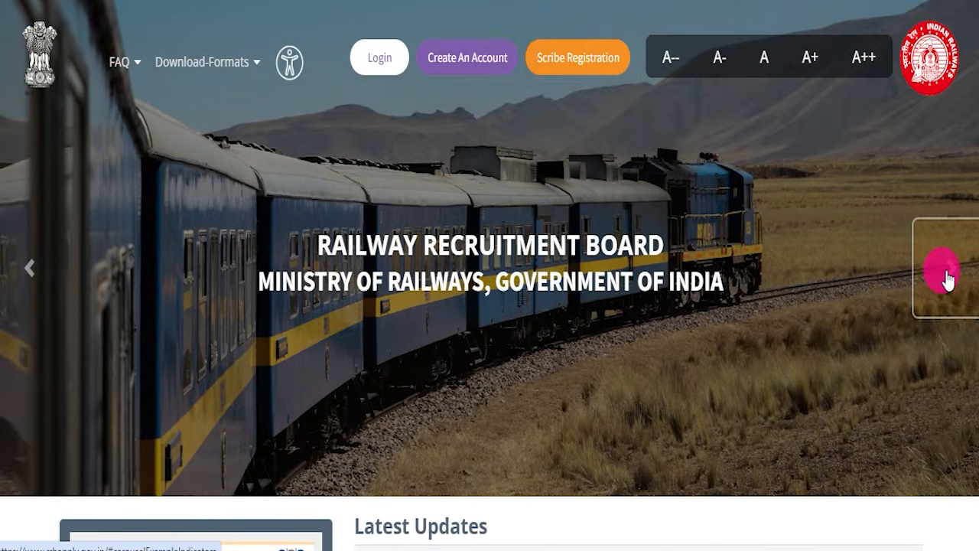
- Look over the Latest Updates list of open recruitments on the Railway Recruitment Board homepage
{"action": "left_click", "coordinate": [947, 277]}
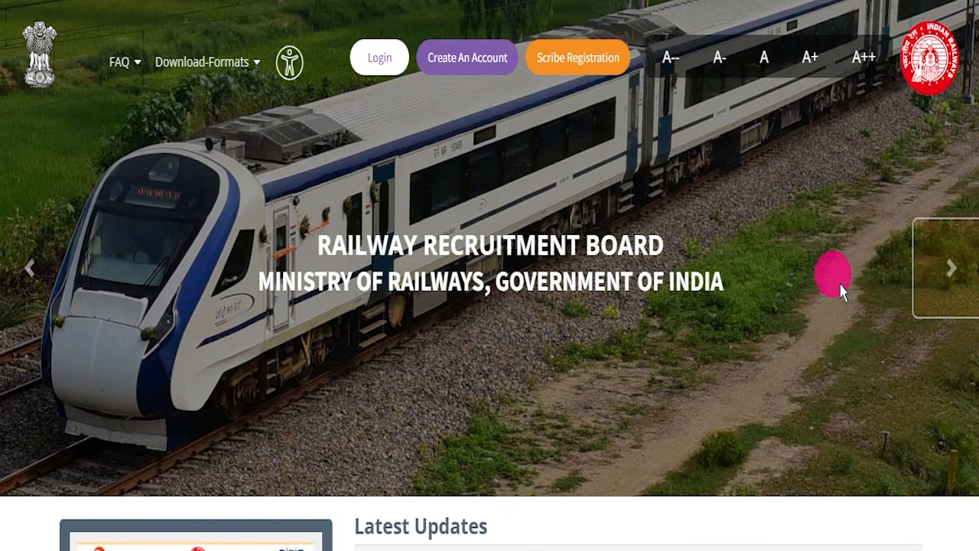
{"action": "scroll", "coordinate": [724, 328], "scroll_direction": "down", "scroll_amount": 6}
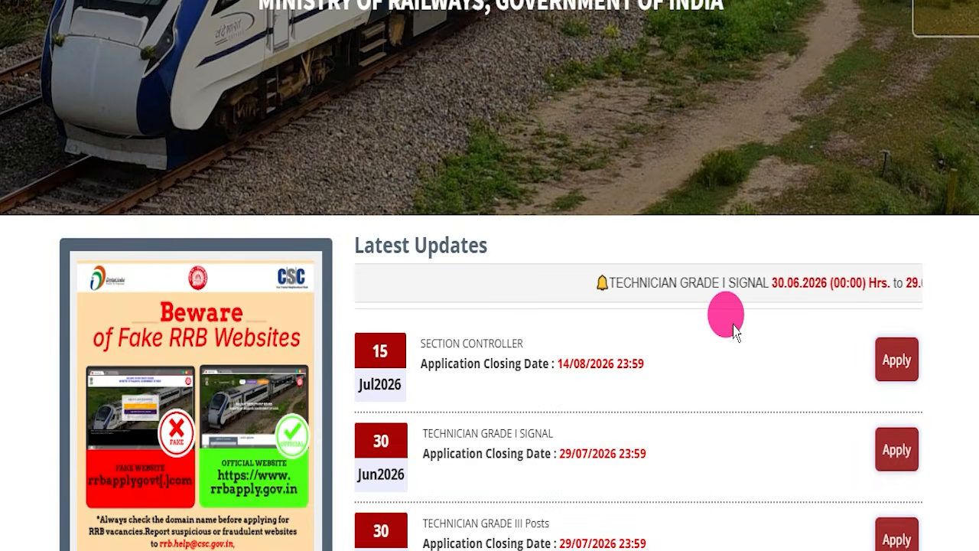
{"action": "scroll", "coordinate": [577, 306], "scroll_direction": "up", "scroll_amount": 6}
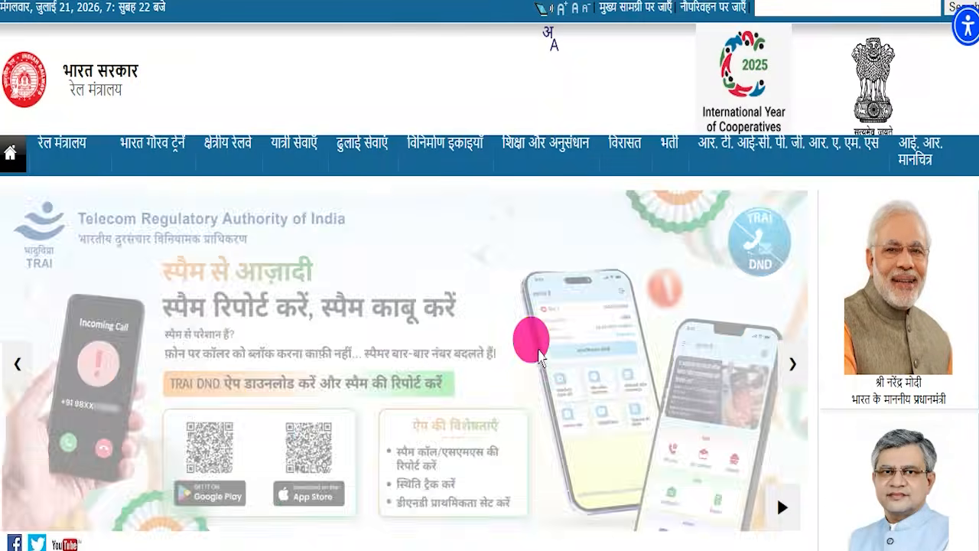
{"action": "scroll", "coordinate": [776, 405], "scroll_direction": "down", "scroll_amount": 1}
{"action": "scroll", "coordinate": [778, 408], "scroll_direction": "up", "scroll_amount": 1}
{"action": "left_click", "coordinate": [794, 366]}
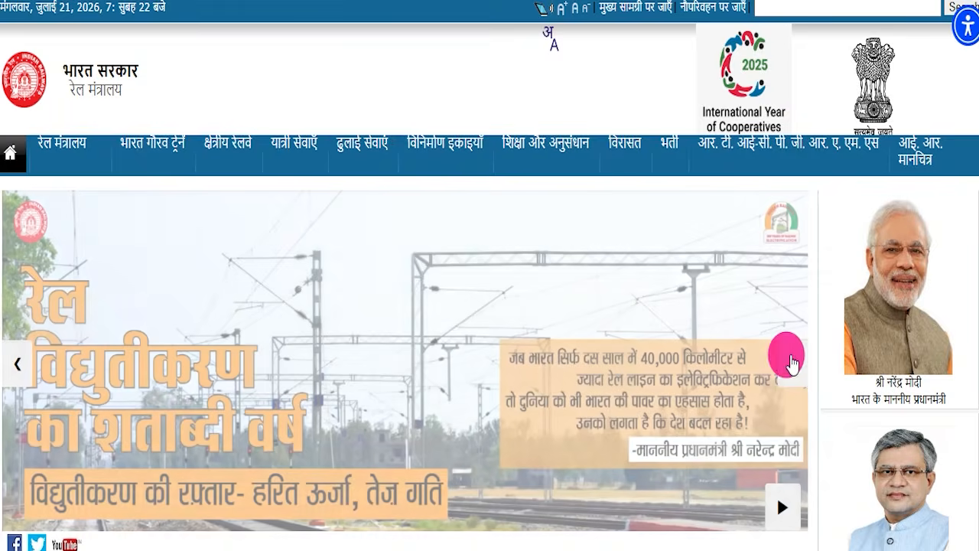
{"action": "left_click", "coordinate": [797, 370]}
{"action": "left_click", "coordinate": [795, 370]}
{"action": "left_click", "coordinate": [793, 373]}
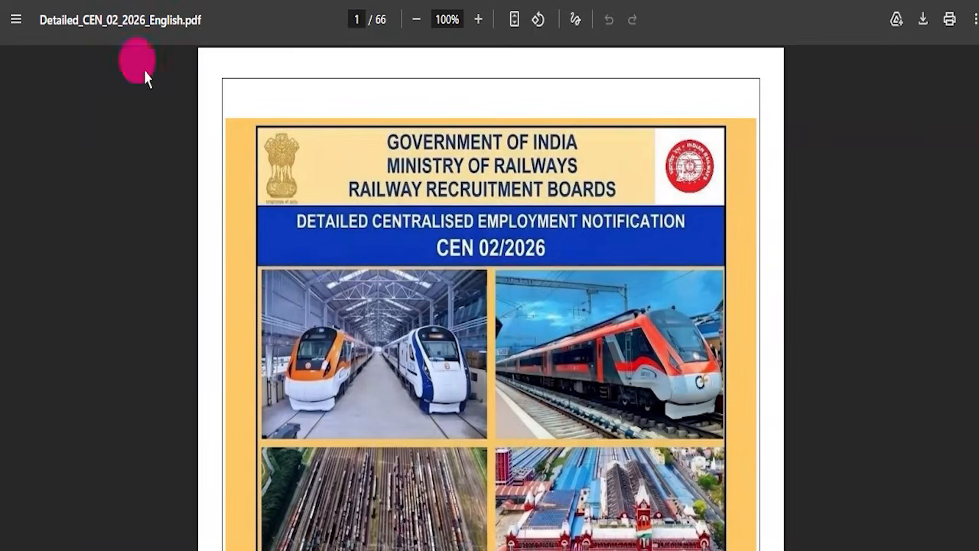
- Examine the cover and table of contents of the Detailed_CEN_02_2026_English.pdf notification
{"action": "scroll", "coordinate": [517, 314], "scroll_direction": "down", "scroll_amount": 10}
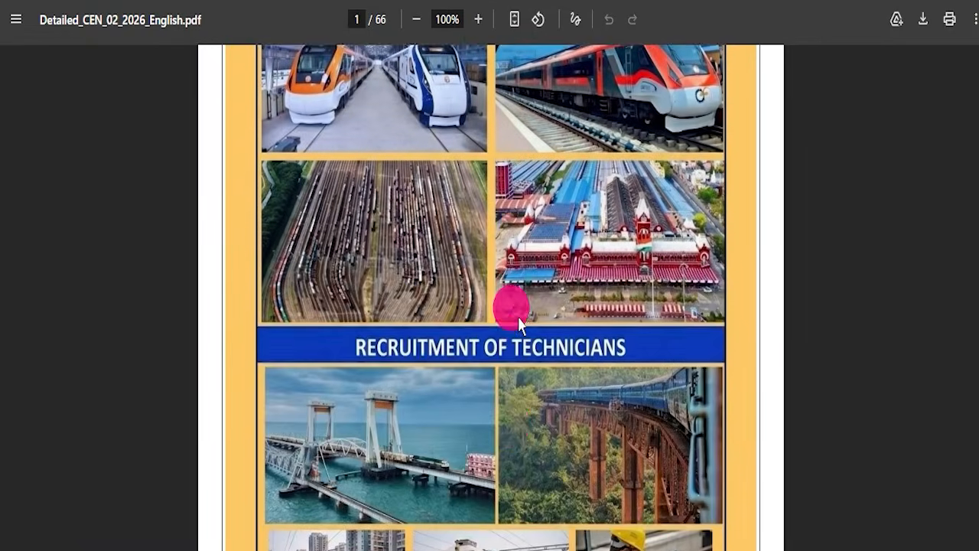
{"action": "scroll", "coordinate": [516, 306], "scroll_direction": "down", "scroll_amount": 8}
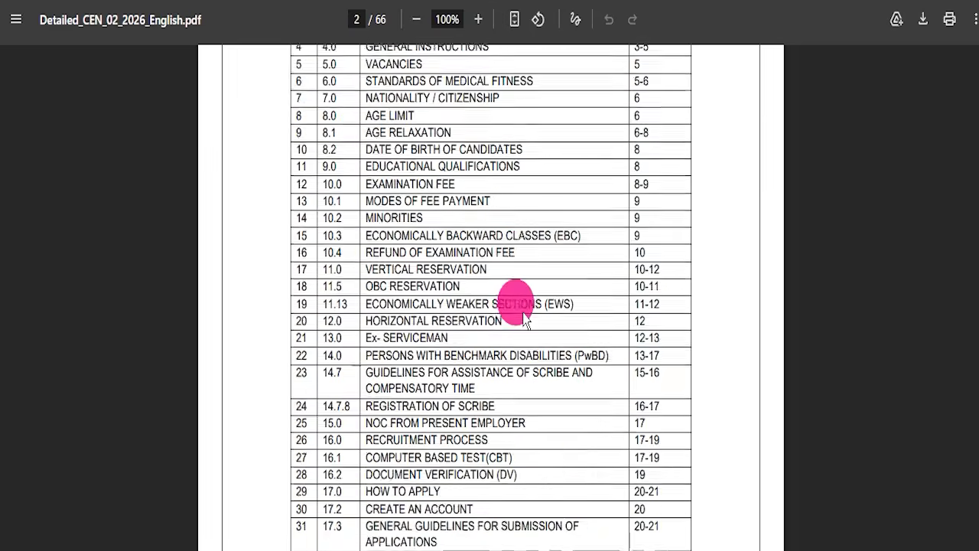
{"action": "scroll", "coordinate": [514, 302], "scroll_direction": "up", "scroll_amount": 16}
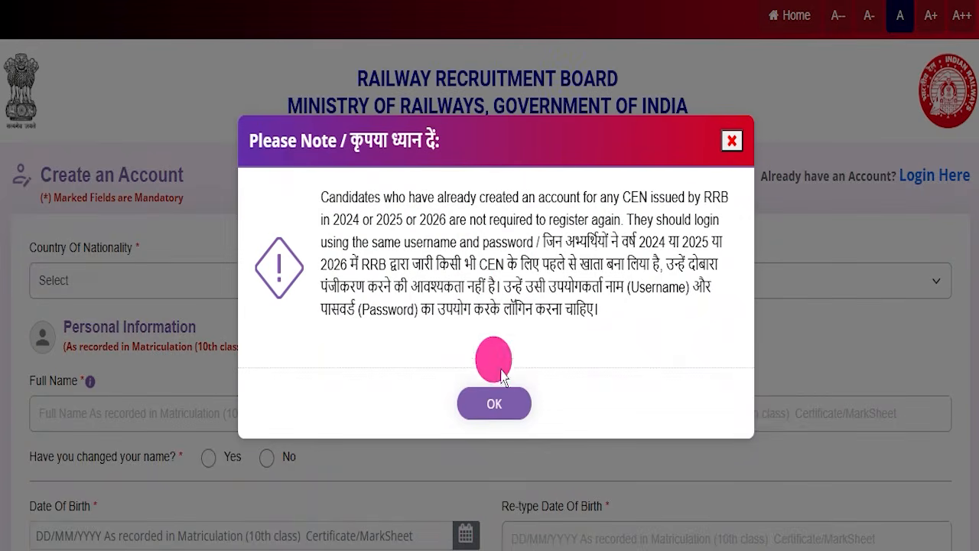
- Dismiss the note for existing candidates and review the fields of the Create an Account form
{"action": "left_click", "coordinate": [497, 403]}
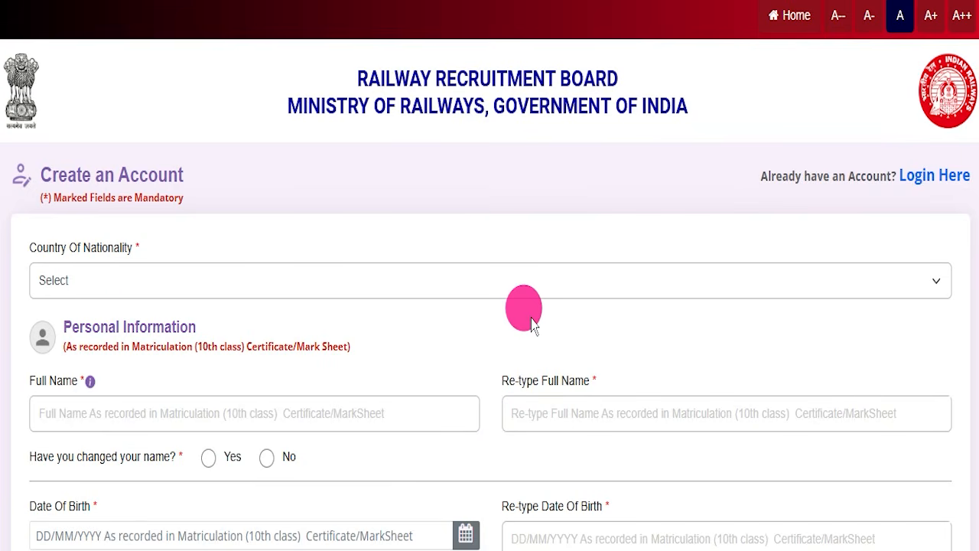
{"action": "scroll", "coordinate": [533, 325], "scroll_direction": "down", "scroll_amount": 3}
{"action": "scroll", "coordinate": [533, 325], "scroll_direction": "down", "scroll_amount": 9}
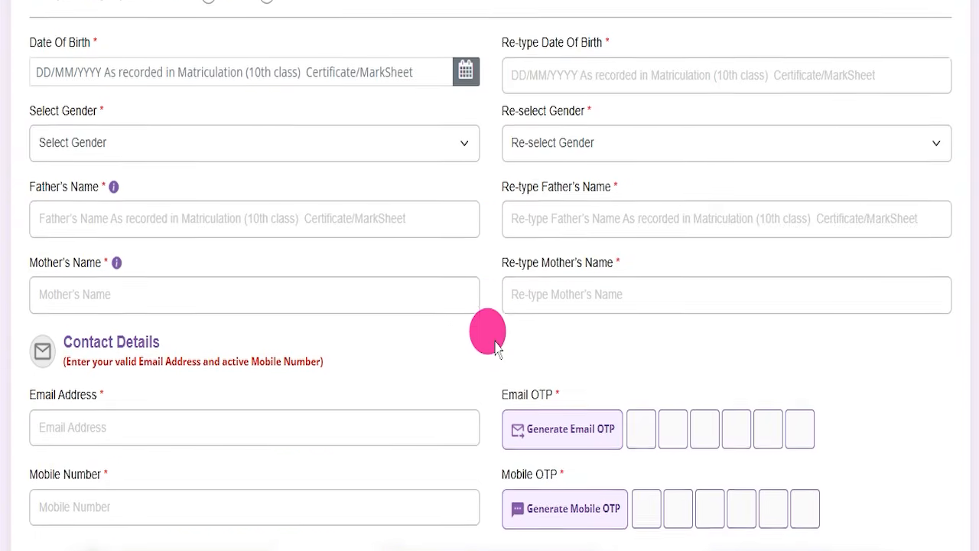
{"action": "scroll", "coordinate": [495, 348], "scroll_direction": "down", "scroll_amount": 2}
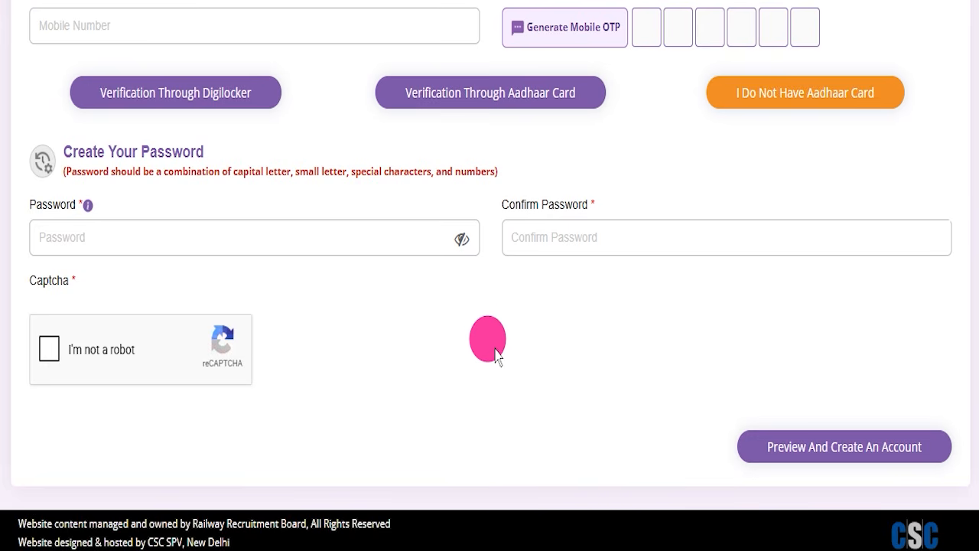
{"action": "scroll", "coordinate": [495, 354], "scroll_direction": "up", "scroll_amount": 20}
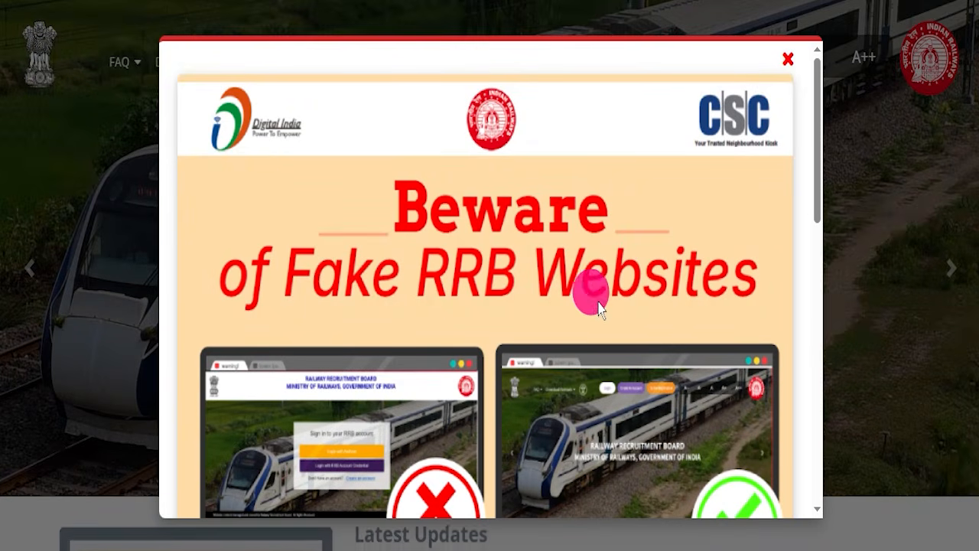
- View the RRB account sign-in form and return to the homepage, dismissing the fake-website warning
{"action": "left_click", "coordinate": [783, 59]}
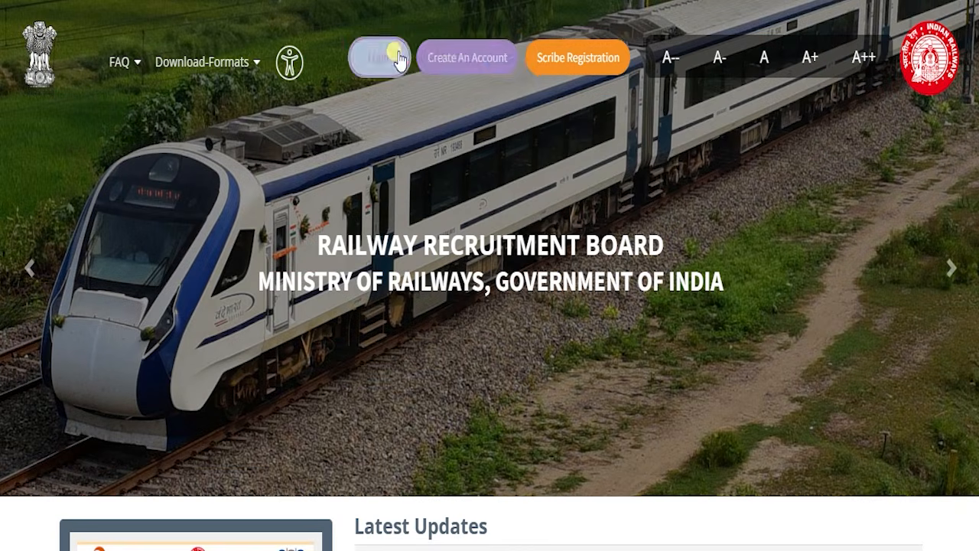
{"action": "left_click", "coordinate": [386, 52]}
{"action": "left_click", "coordinate": [495, 375]}
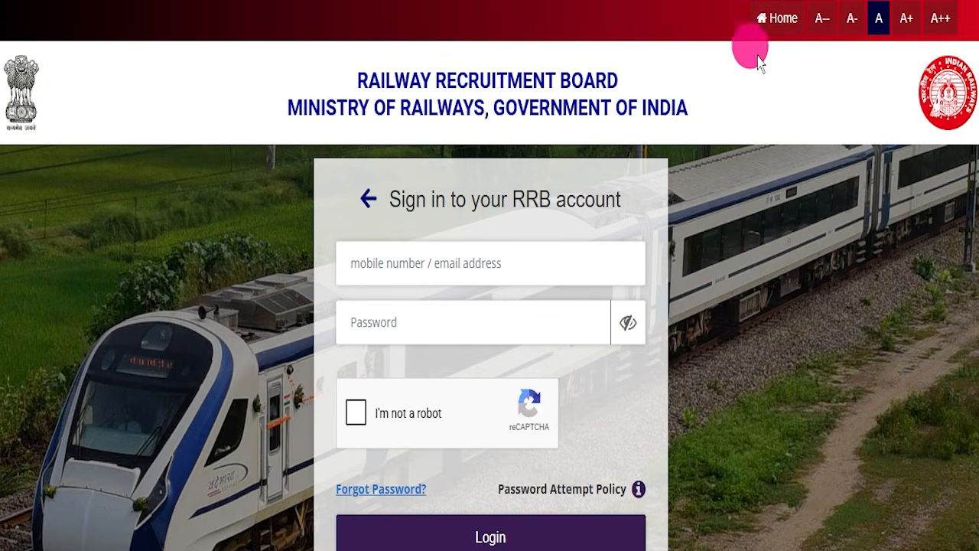
{"action": "left_click", "coordinate": [768, 17]}
{"action": "left_click", "coordinate": [786, 59]}
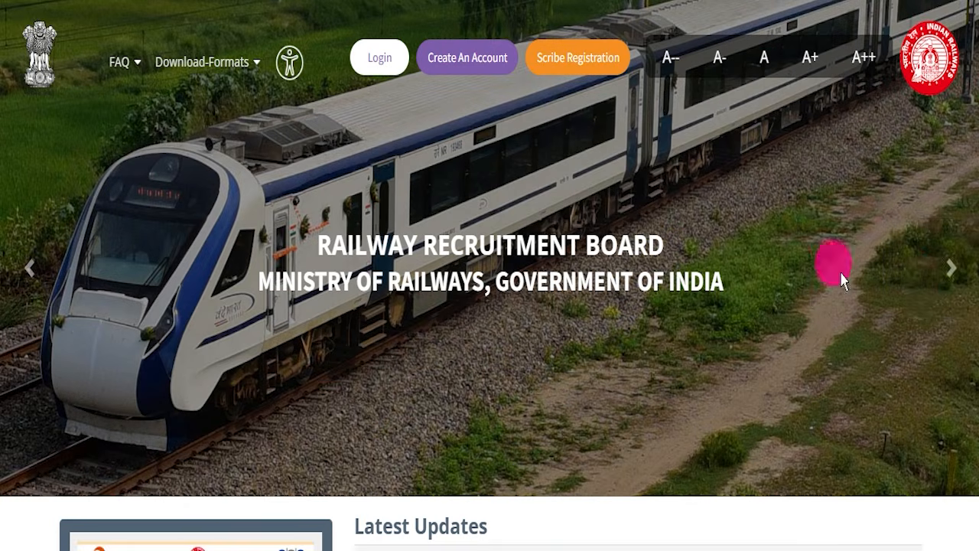
{"action": "left_click", "coordinate": [952, 267]}
{"action": "left_click", "coordinate": [952, 268]}
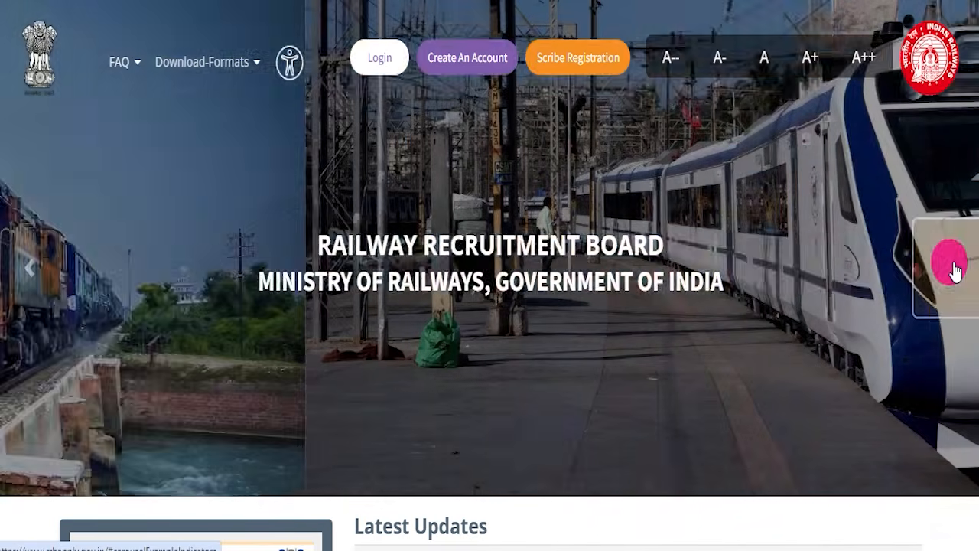
{"action": "left_click", "coordinate": [951, 267]}
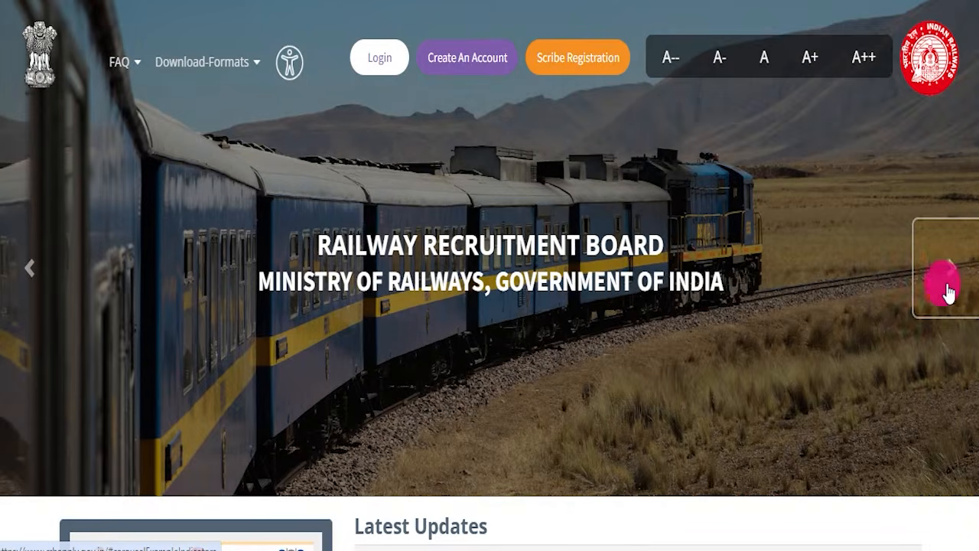
{"action": "left_click", "coordinate": [952, 268]}
{"action": "left_click", "coordinate": [952, 268]}
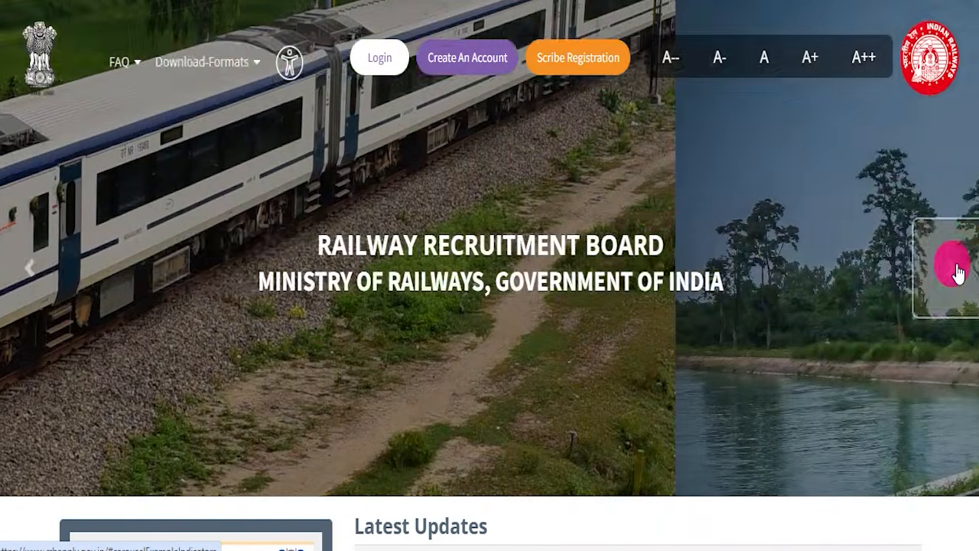
{"action": "left_click", "coordinate": [953, 267]}
{"action": "left_click", "coordinate": [952, 267]}
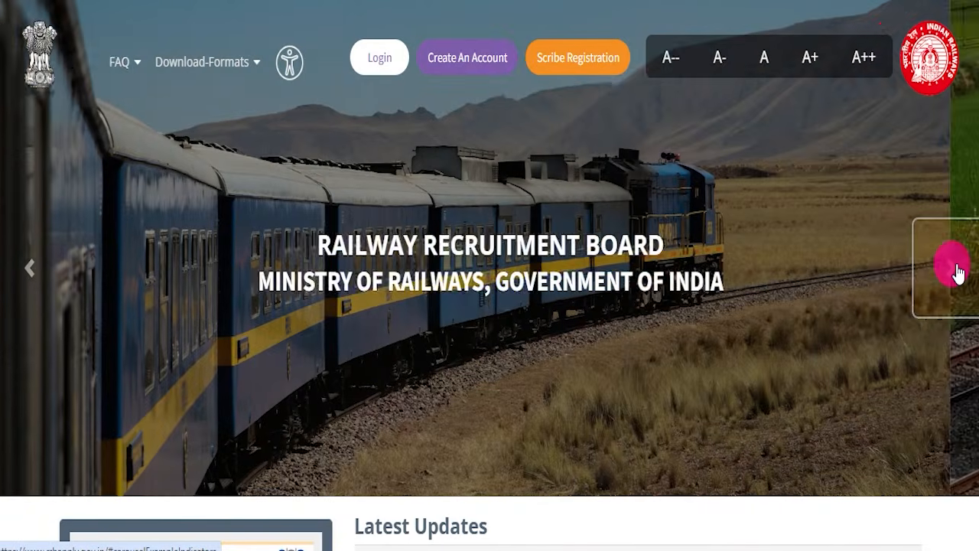
{"action": "left_click", "coordinate": [952, 268]}
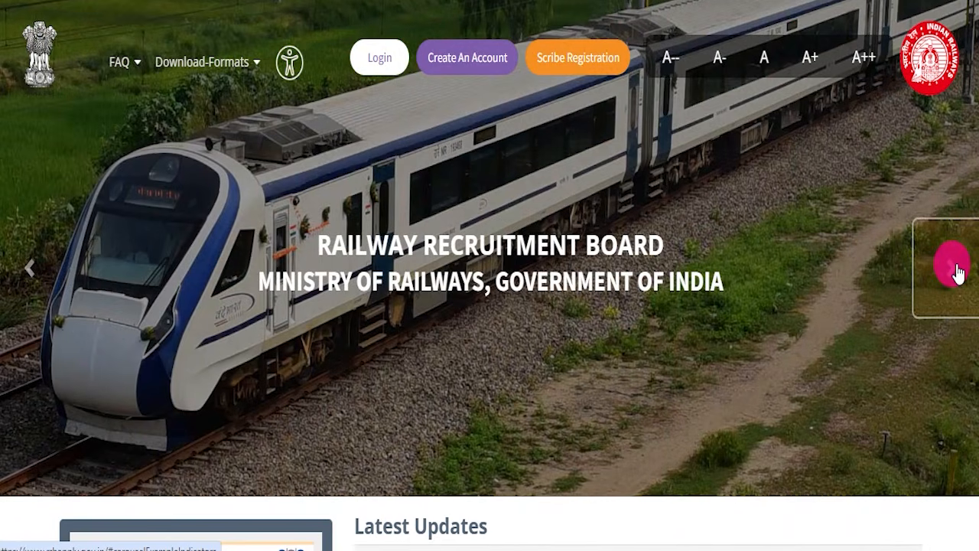
{"action": "left_click", "coordinate": [952, 267]}
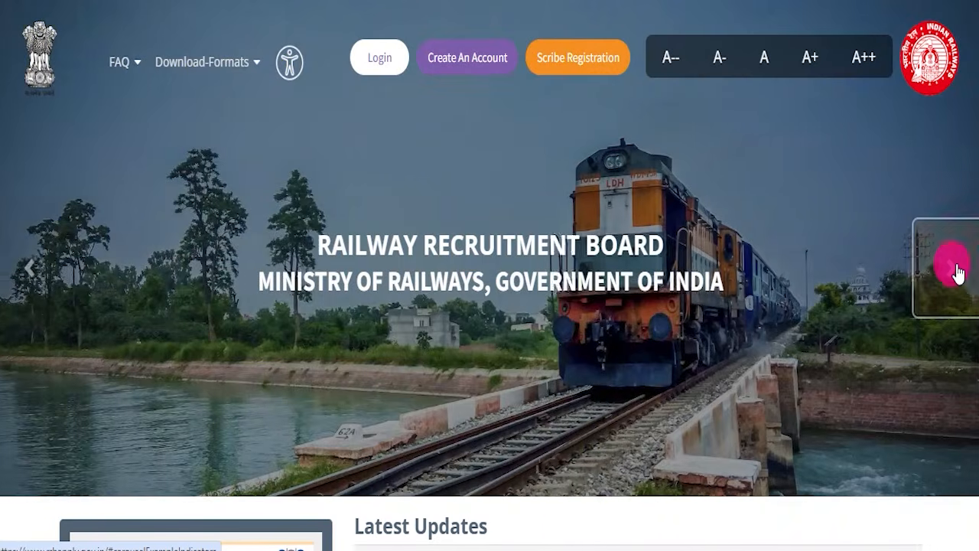
{"action": "left_click", "coordinate": [952, 267]}
{"action": "left_click", "coordinate": [953, 268]}
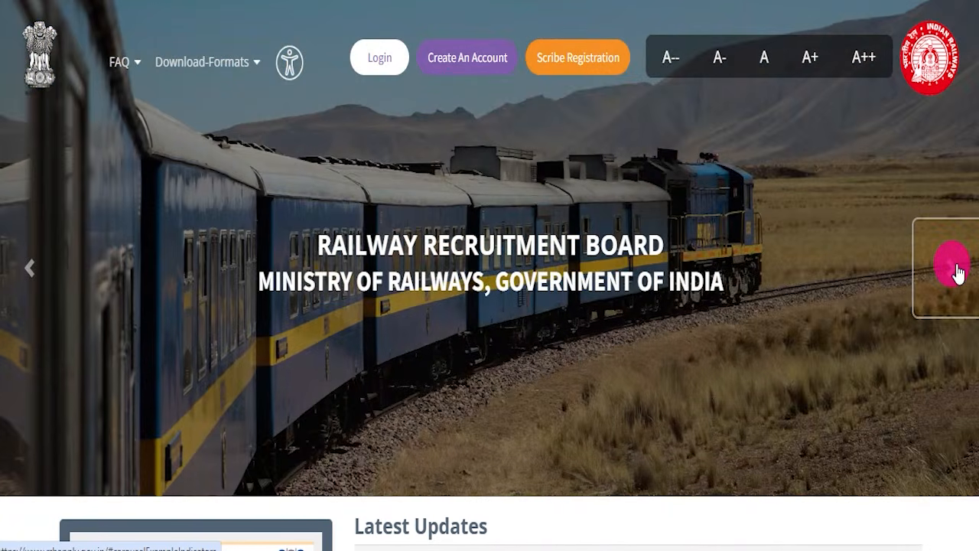
{"action": "left_click", "coordinate": [952, 268]}
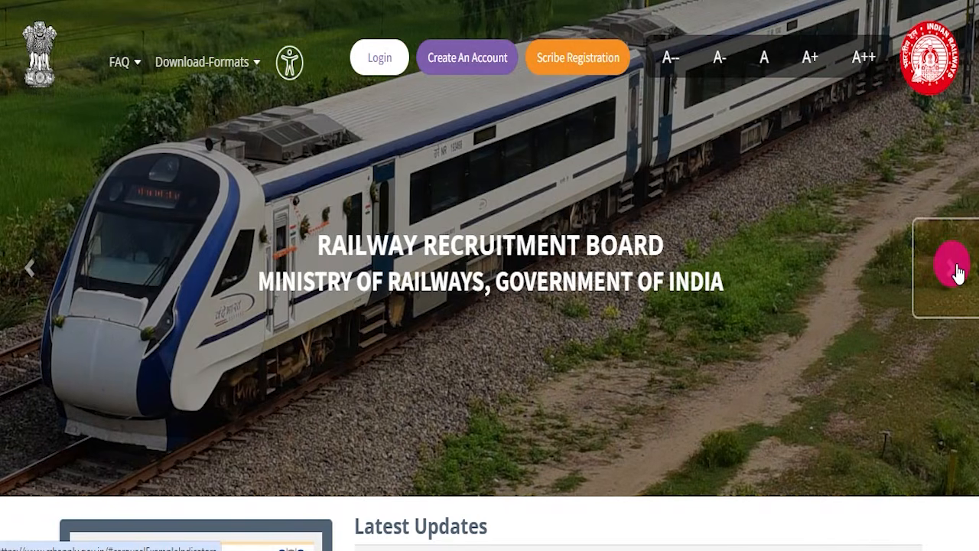
{"action": "left_click", "coordinate": [952, 268]}
{"action": "left_click", "coordinate": [952, 268]}
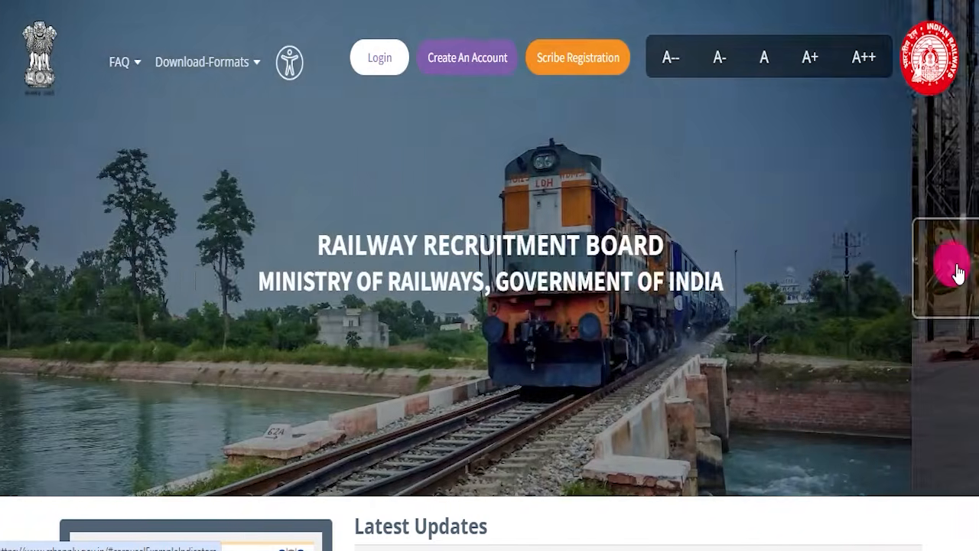
{"action": "left_click", "coordinate": [952, 267]}
{"action": "left_click", "coordinate": [952, 268]}
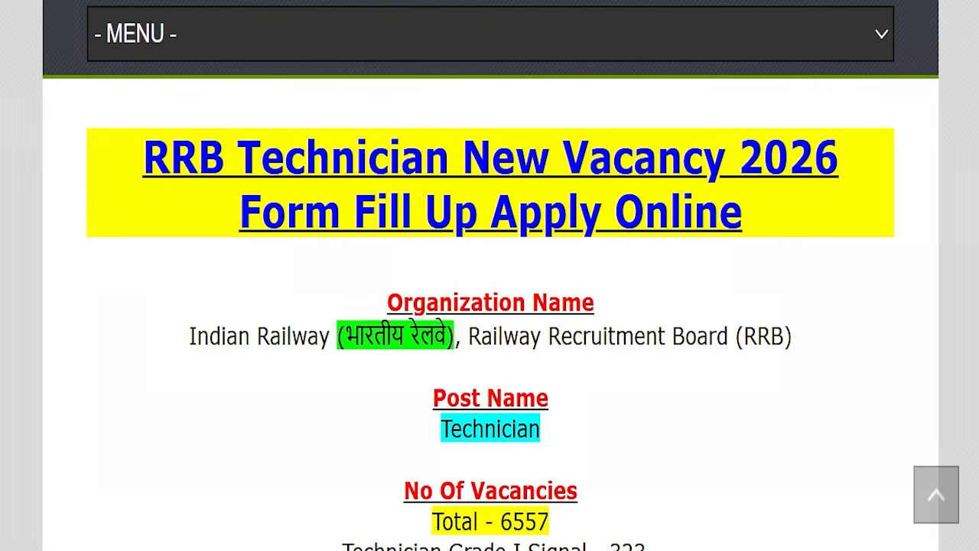
- Review the IndSarkariNaukri article's introduction and its RRB Technician New Vacancy 2026 heading
{"action": "left_click", "coordinate": [310, 274]}
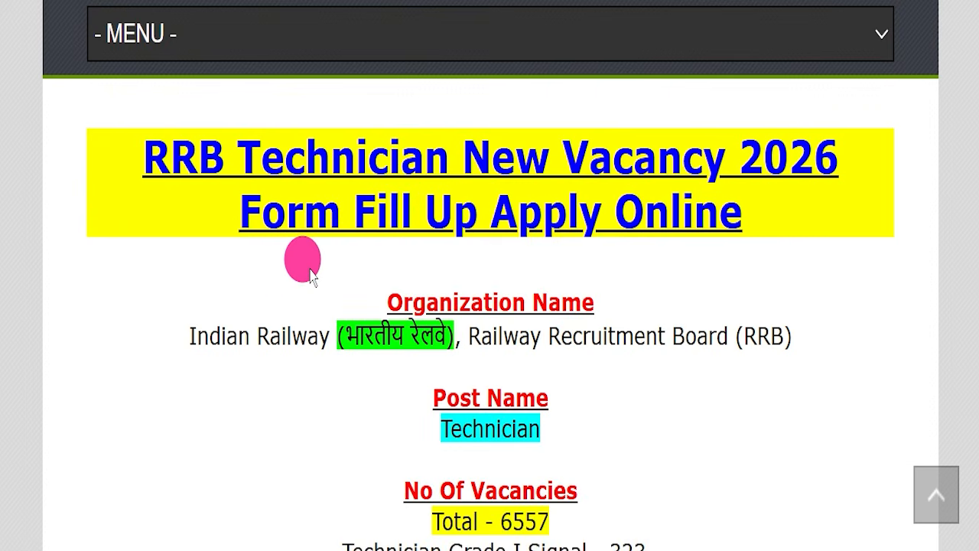
{"action": "left_click_drag", "start_coordinate": [118, 159], "coordinate": [740, 198]}
{"action": "left_click", "coordinate": [746, 213]}
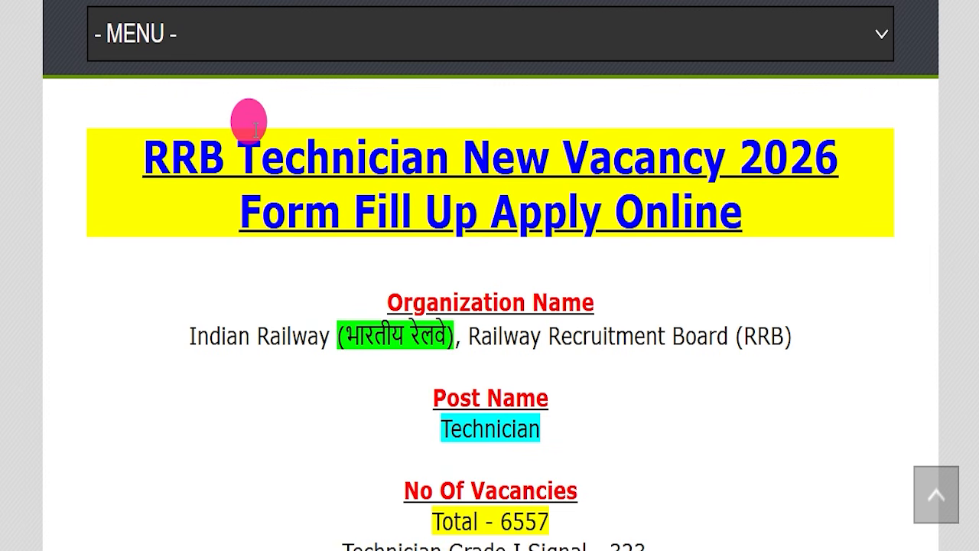
{"action": "scroll", "coordinate": [260, 145], "scroll_direction": "up", "scroll_amount": 10}
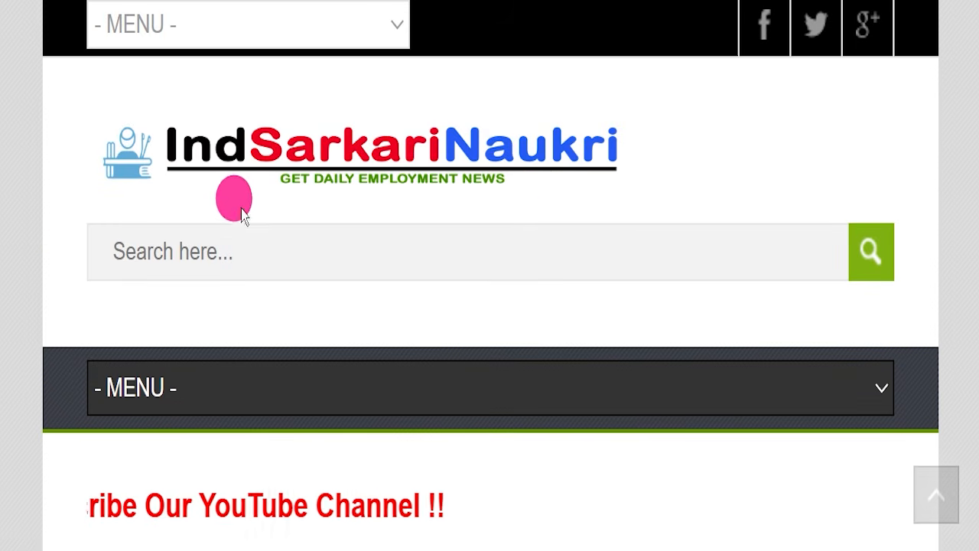
{"action": "scroll", "coordinate": [334, 142], "scroll_direction": "down", "scroll_amount": 10}
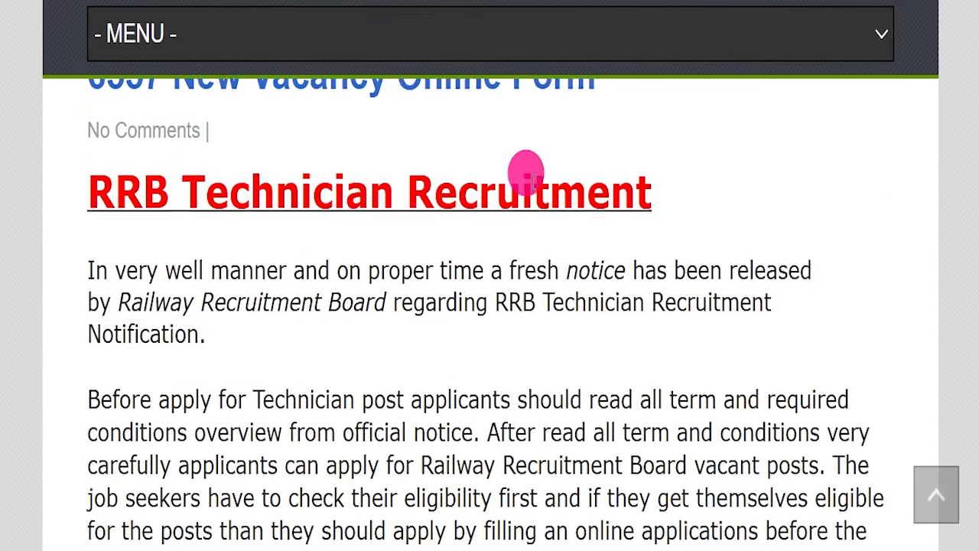
{"action": "scroll", "coordinate": [332, 157], "scroll_direction": "up", "scroll_amount": 1}
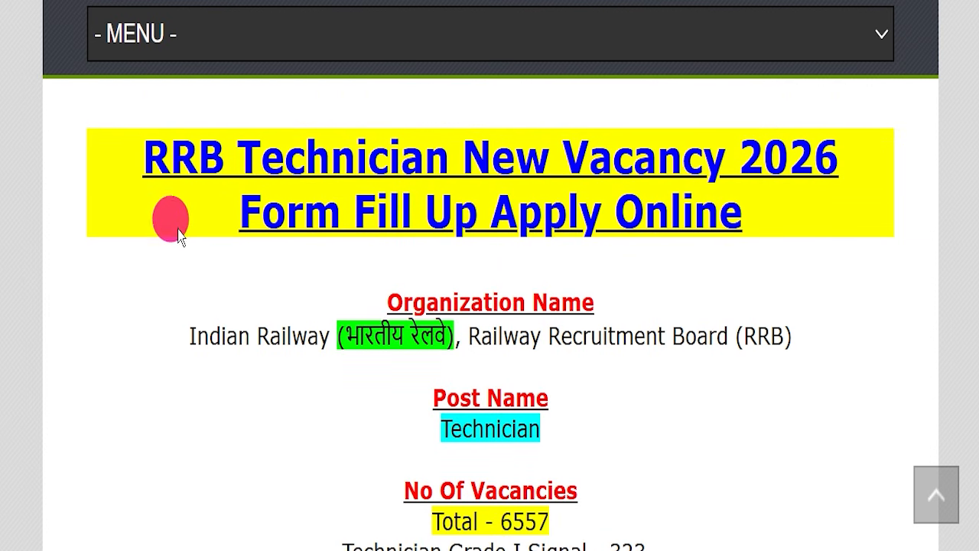
{"action": "left_click_drag", "start_coordinate": [96, 130], "coordinate": [784, 216]}
{"action": "left_click", "coordinate": [742, 256]}
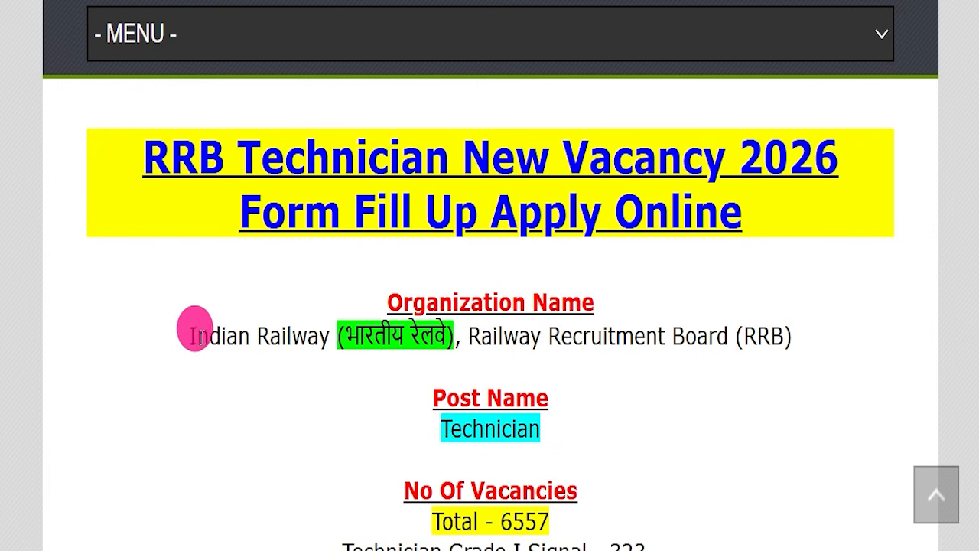
- Highlight the organization name, post name and total vacancies in the RRB Technician article in turn
{"action": "left_click_drag", "start_coordinate": [191, 337], "coordinate": [831, 365]}
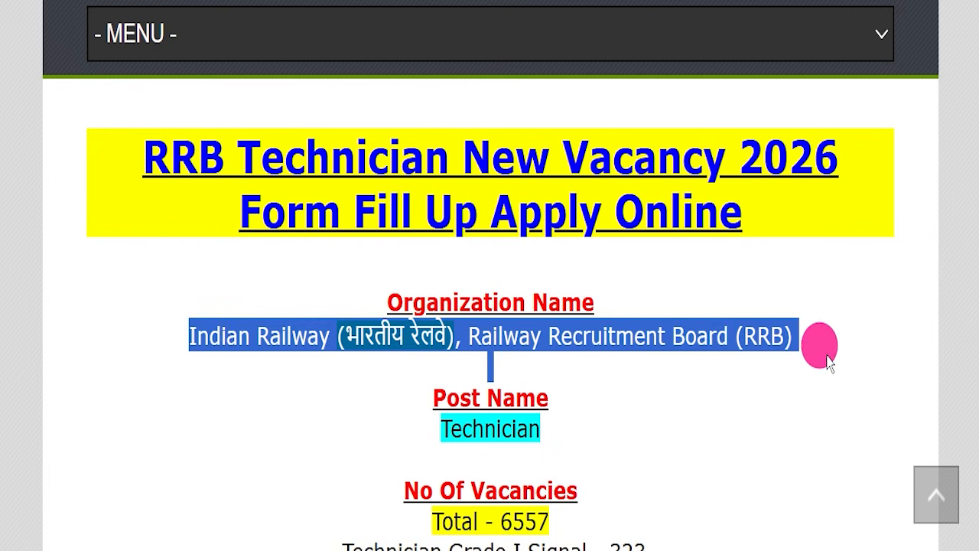
{"action": "left_click_drag", "start_coordinate": [367, 411], "coordinate": [640, 415]}
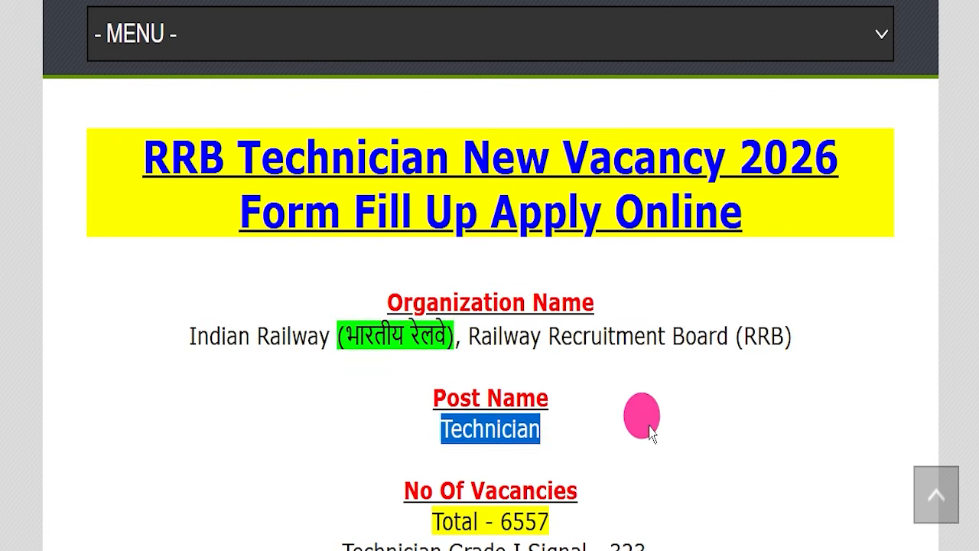
{"action": "scroll", "coordinate": [389, 409], "scroll_direction": "down", "scroll_amount": 1}
{"action": "left_click_drag", "start_coordinate": [432, 428], "coordinate": [582, 428]}
{"action": "scroll", "coordinate": [703, 392], "scroll_direction": "down", "scroll_amount": 2}
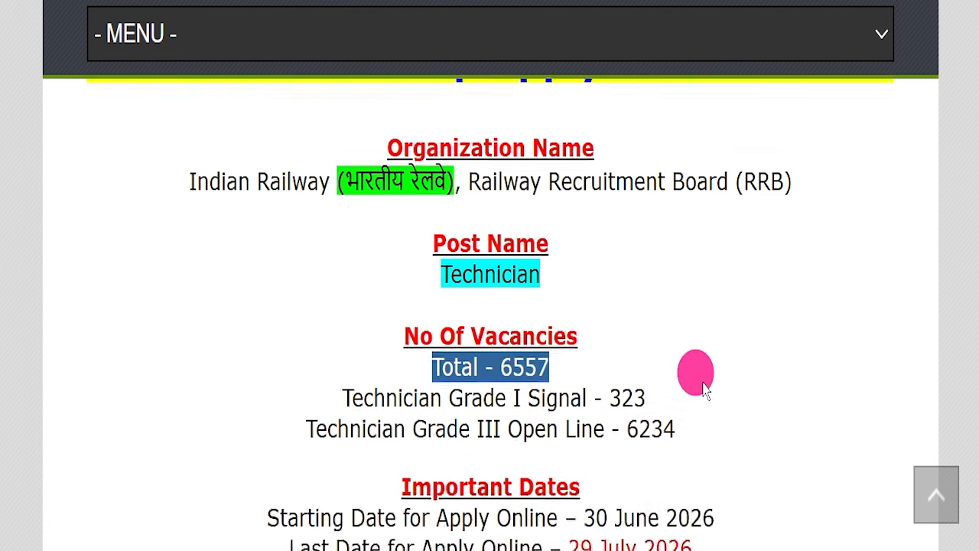
- Highlight the starting date for online applications under Important Dates, and clear the selection
{"action": "scroll", "coordinate": [748, 354], "scroll_direction": "down", "scroll_amount": 4}
{"action": "left_click_drag", "start_coordinate": [262, 226], "coordinate": [712, 236]}
{"action": "left_click", "coordinate": [719, 254]}
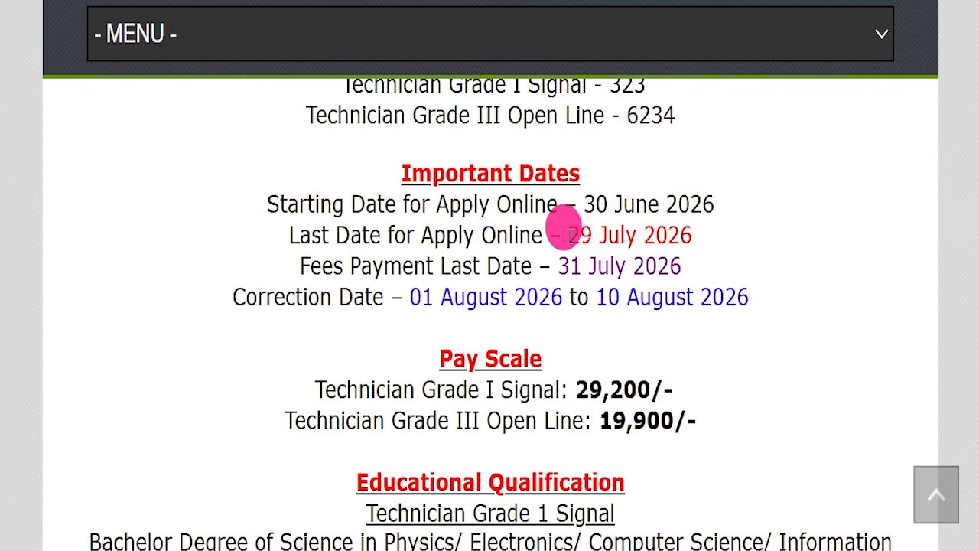
- Highlight the last date for online applications and the two Pay Scale amounts in turn
{"action": "left_click_drag", "start_coordinate": [570, 234], "coordinate": [739, 225]}
{"action": "scroll", "coordinate": [441, 349], "scroll_direction": "down", "scroll_amount": 1}
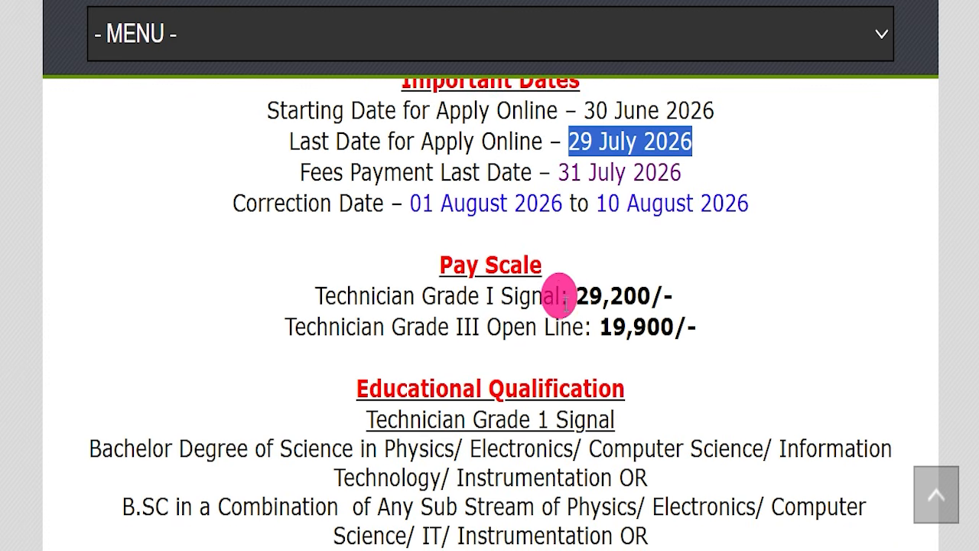
{"action": "left_click_drag", "start_coordinate": [572, 297], "coordinate": [706, 284]}
{"action": "left_click_drag", "start_coordinate": [601, 325], "coordinate": [707, 323]}
- Highlight the Educational Qualification heading and the Bachelor of Science requirement for Technician Grade 1 Signal
{"action": "scroll", "coordinate": [668, 346], "scroll_direction": "down", "scroll_amount": 1}
{"action": "scroll", "coordinate": [667, 346], "scroll_direction": "down", "scroll_amount": 2}
{"action": "left_click_drag", "start_coordinate": [357, 201], "coordinate": [624, 201]}
{"action": "scroll", "coordinate": [655, 247], "scroll_direction": "down", "scroll_amount": 1}
{"action": "scroll", "coordinate": [417, 174], "scroll_direction": "up", "scroll_amount": 1}
{"action": "left_click_drag", "start_coordinate": [85, 253], "coordinate": [541, 264]}
{"action": "left_click_drag", "start_coordinate": [549, 265], "coordinate": [827, 267]}
{"action": "left_click_drag", "start_coordinate": [516, 293], "coordinate": [580, 300]}
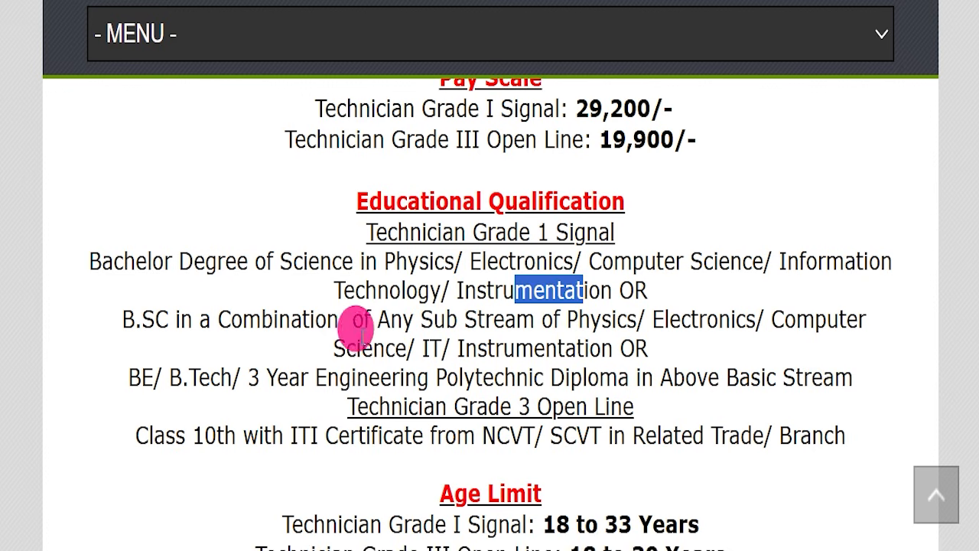
- Highlight the B.SC combination and BE/B.Tech/Diploma alternatives, plus the Technician Grade 3 Open Line heading and requirement
{"action": "left_click_drag", "start_coordinate": [120, 312], "coordinate": [302, 321]}
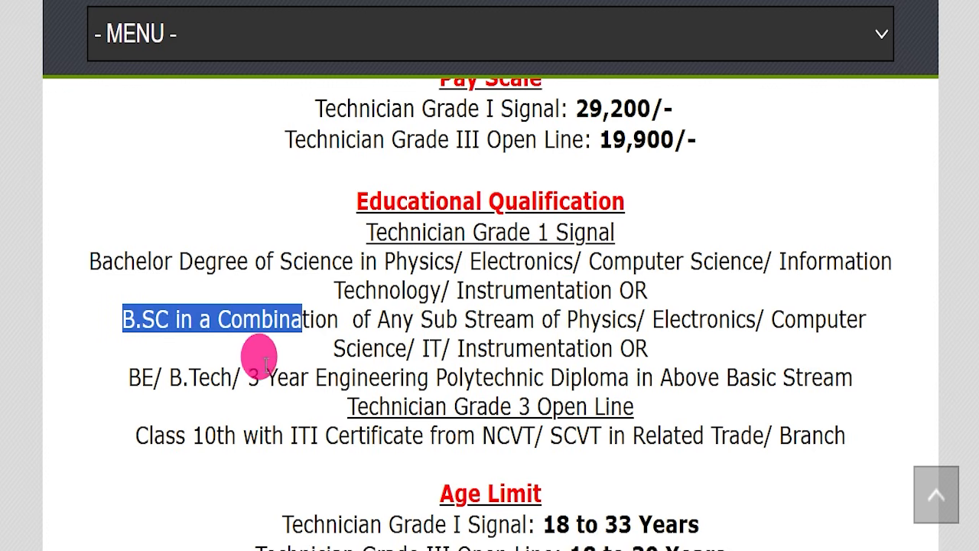
{"action": "left_click_drag", "start_coordinate": [143, 377], "coordinate": [299, 377]}
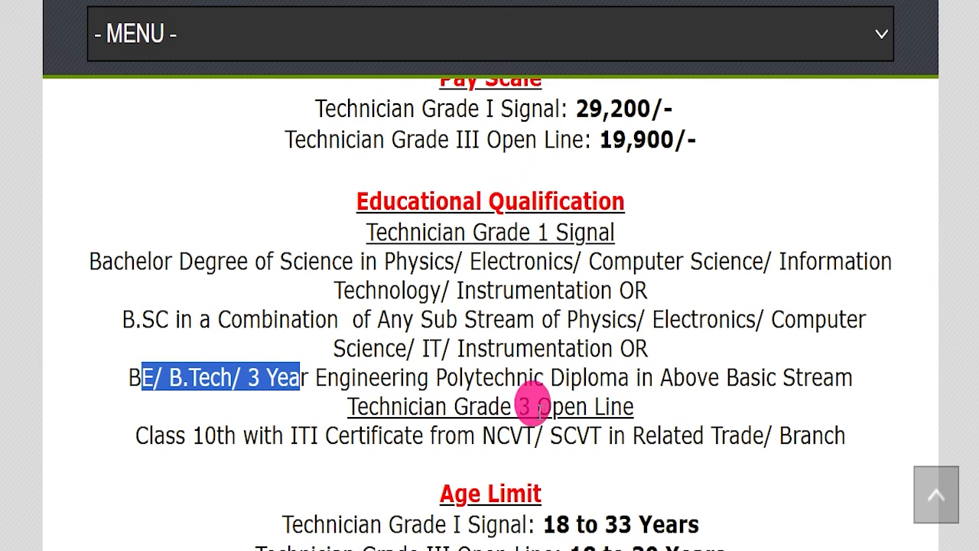
{"action": "left_click_drag", "start_coordinate": [354, 408], "coordinate": [562, 405]}
{"action": "left_click_drag", "start_coordinate": [164, 434], "coordinate": [410, 437]}
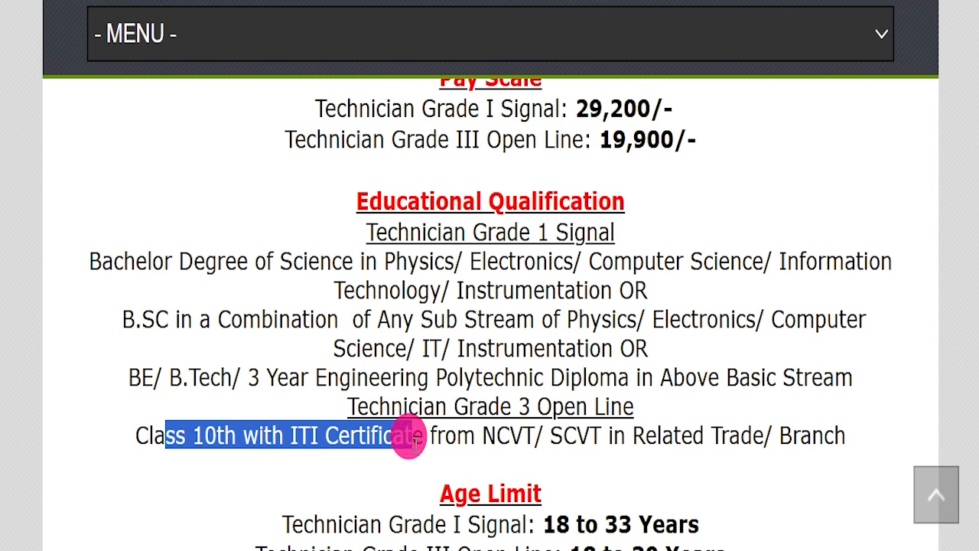
- Highlight the age limits for Technician Grade I Signal and Technician Grade III Open Line in turn
{"action": "scroll", "coordinate": [655, 384], "scroll_direction": "down", "scroll_amount": 3}
{"action": "left_click_drag", "start_coordinate": [426, 304], "coordinate": [634, 316]}
{"action": "left_click_drag", "start_coordinate": [541, 335], "coordinate": [707, 344]}
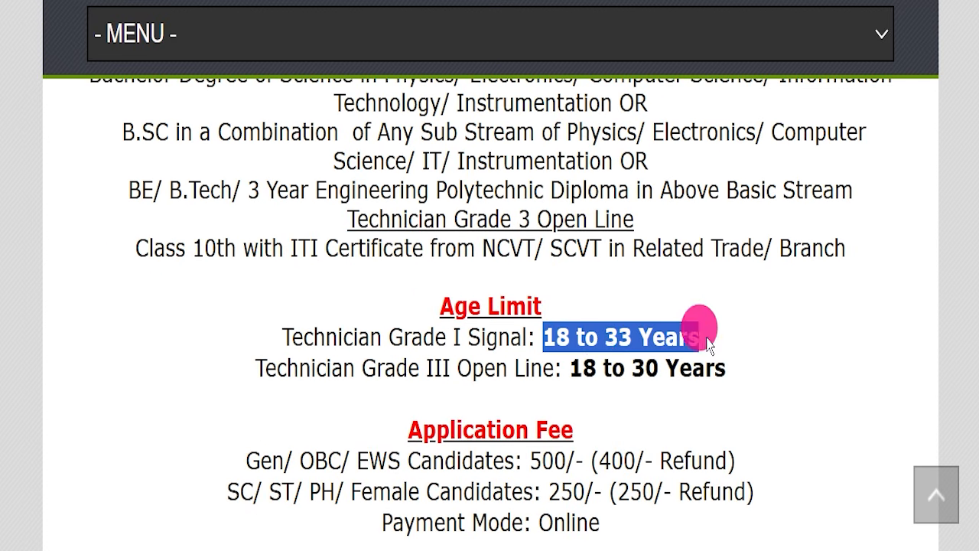
{"action": "left_click_drag", "start_coordinate": [568, 367], "coordinate": [752, 377]}
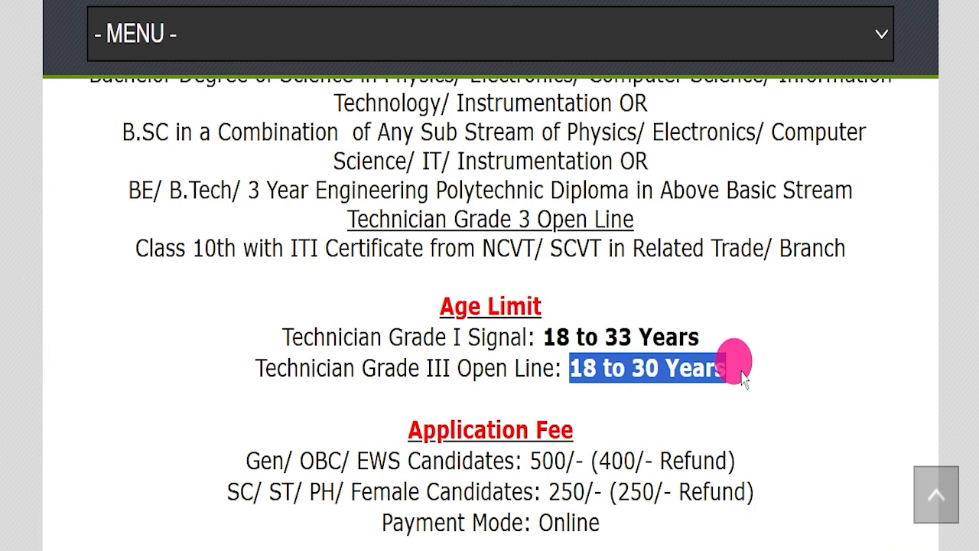
- Highlight both candidate groups' application fees with refunds, and the payment mode
{"action": "scroll", "coordinate": [740, 374], "scroll_direction": "down", "scroll_amount": 1}
{"action": "left_click_drag", "start_coordinate": [530, 367], "coordinate": [757, 371]}
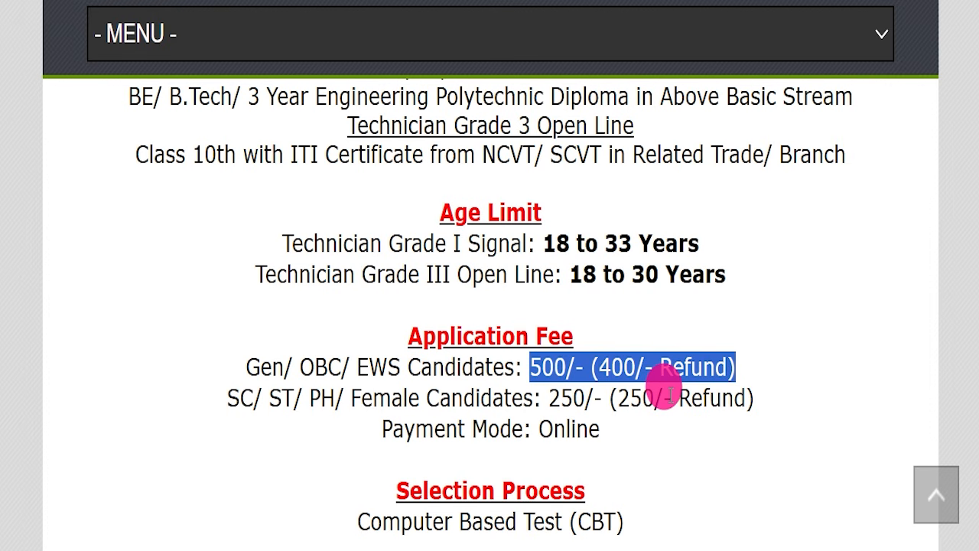
{"action": "left_click_drag", "start_coordinate": [549, 396], "coordinate": [748, 393]}
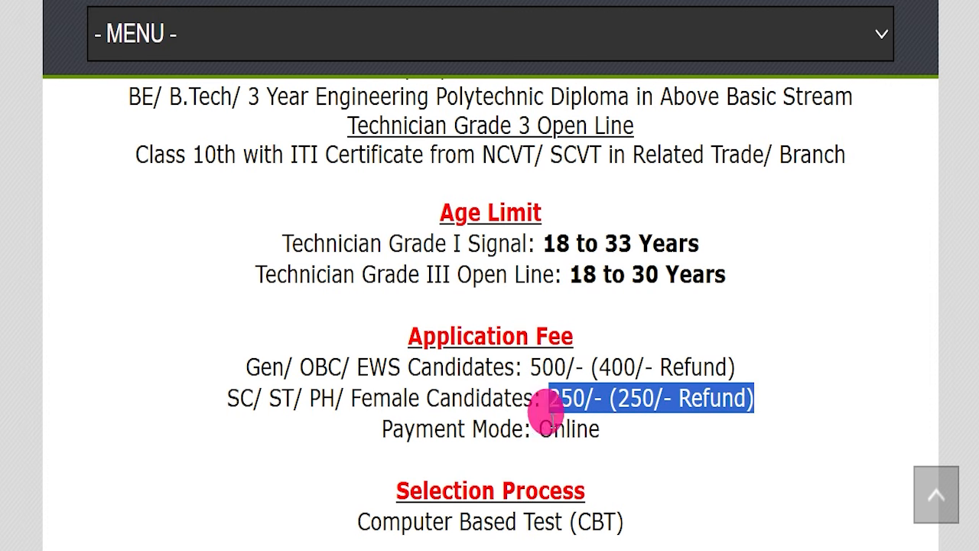
{"action": "left_click_drag", "start_coordinate": [539, 428], "coordinate": [595, 430]}
- Highlight the selection process, apply mode, job location and rrbapply.gov.in address in turn, and clear the selection
{"action": "scroll", "coordinate": [629, 417], "scroll_direction": "down", "scroll_amount": 4}
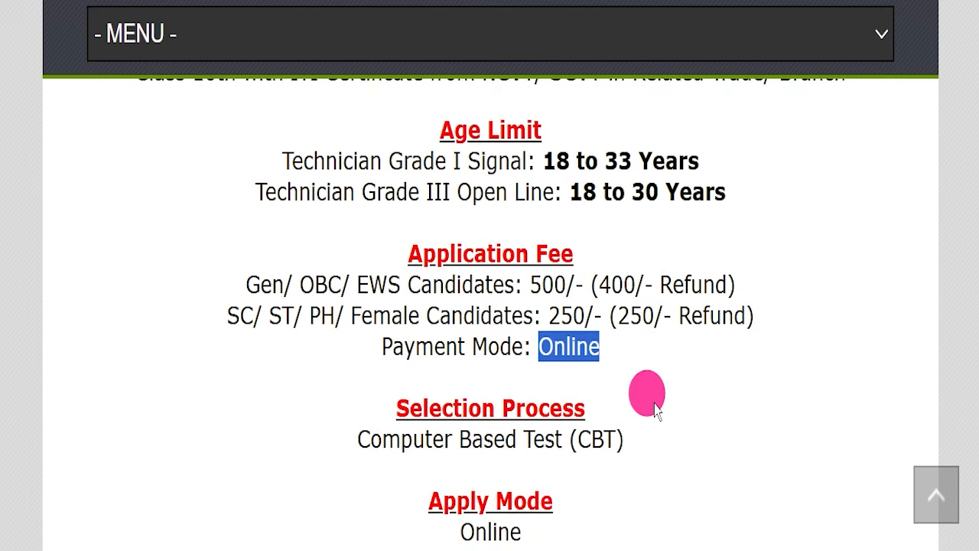
{"action": "left_click_drag", "start_coordinate": [356, 240], "coordinate": [659, 257]}
{"action": "scroll", "coordinate": [396, 257], "scroll_direction": "down", "scroll_amount": 1}
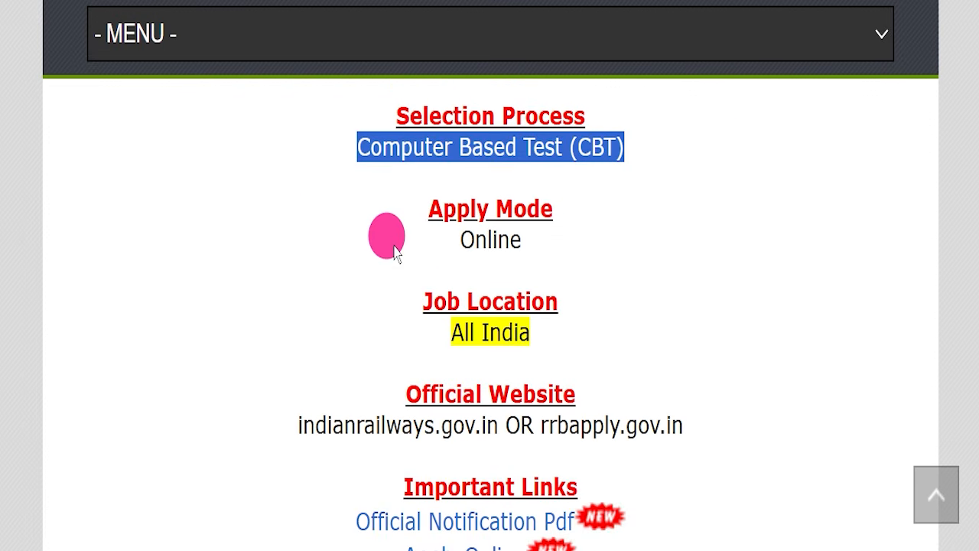
{"action": "left_click_drag", "start_coordinate": [396, 253], "coordinate": [536, 244]}
{"action": "left_click_drag", "start_coordinate": [404, 340], "coordinate": [591, 338]}
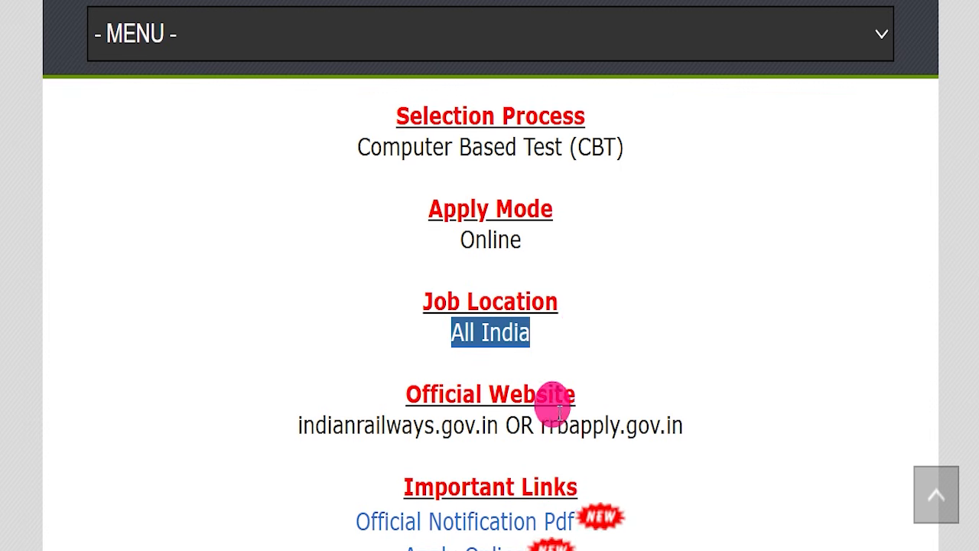
{"action": "left_click_drag", "start_coordinate": [539, 425], "coordinate": [704, 427]}
{"action": "scroll", "coordinate": [707, 398], "scroll_direction": "down", "scroll_amount": 2}
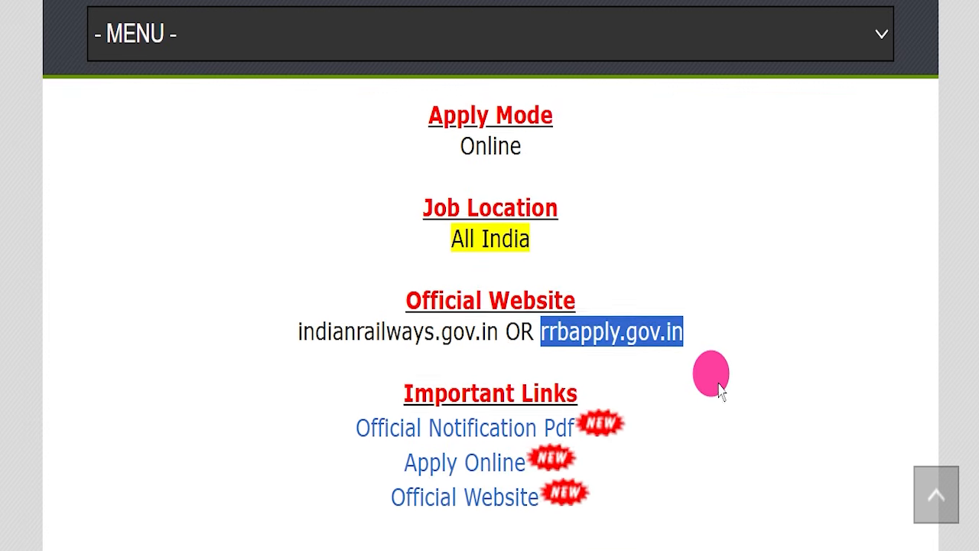
{"action": "left_click", "coordinate": [726, 337]}
- Highlight the Important Links section of the article and its Official Notification Pdf link
{"action": "scroll", "coordinate": [734, 336], "scroll_direction": "down", "scroll_amount": 1}
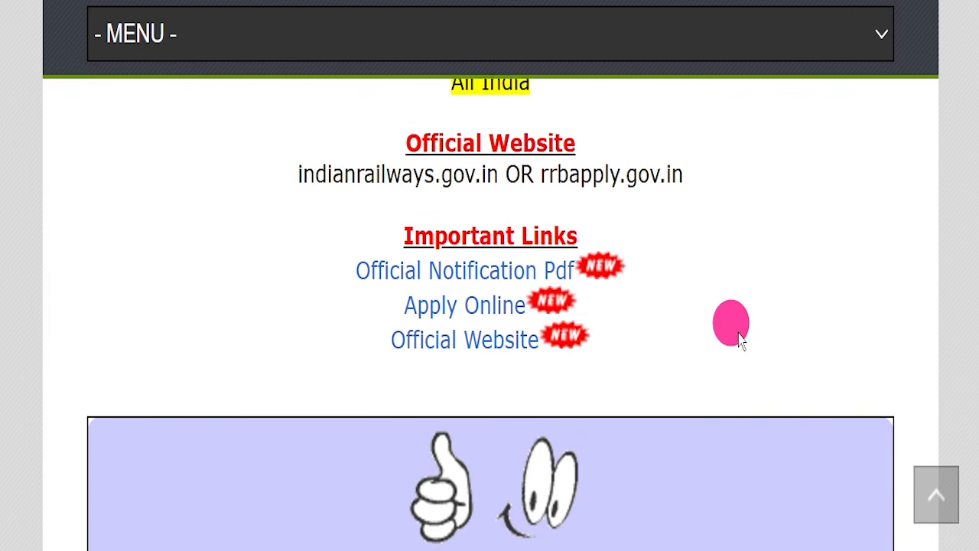
{"action": "left_click_drag", "start_coordinate": [322, 222], "coordinate": [646, 319]}
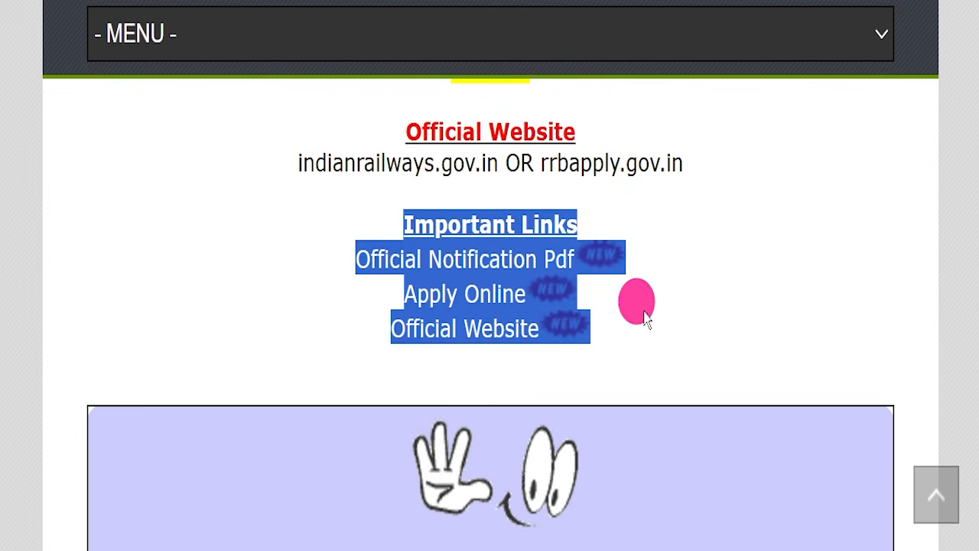
{"action": "left_click_drag", "start_coordinate": [321, 262], "coordinate": [539, 255]}
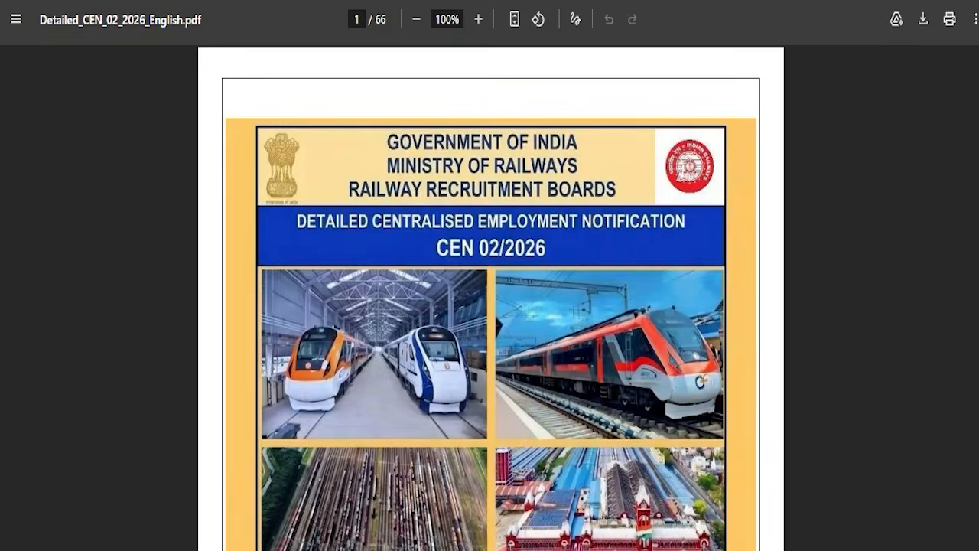
- Skim the CEN 02/2026 notification PDF from its cover and contents to the Annexure A Post Parameters table
{"action": "scroll", "coordinate": [554, 315], "scroll_direction": "down", "scroll_amount": 8}
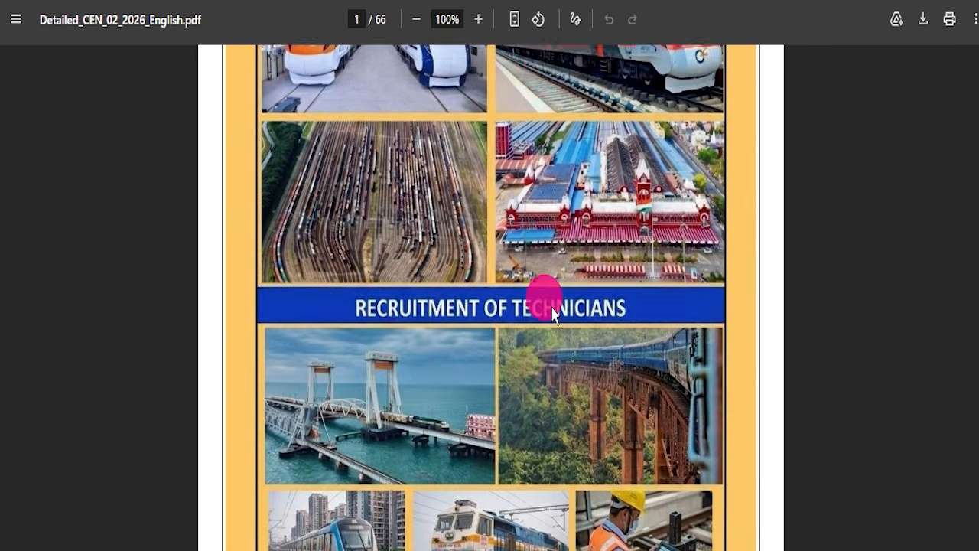
{"action": "scroll", "coordinate": [554, 325], "scroll_direction": "down", "scroll_amount": 10}
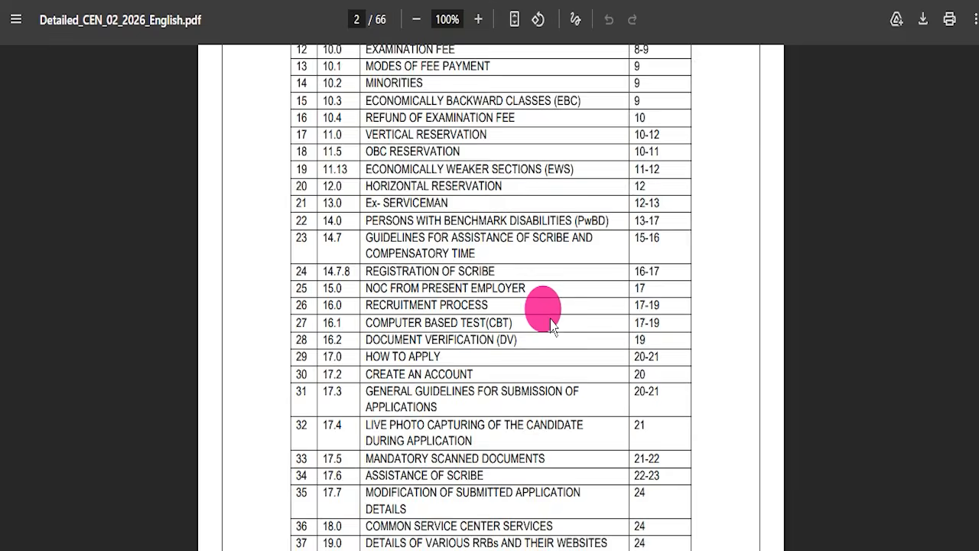
{"action": "scroll", "coordinate": [554, 325], "scroll_direction": "down", "scroll_amount": 4}
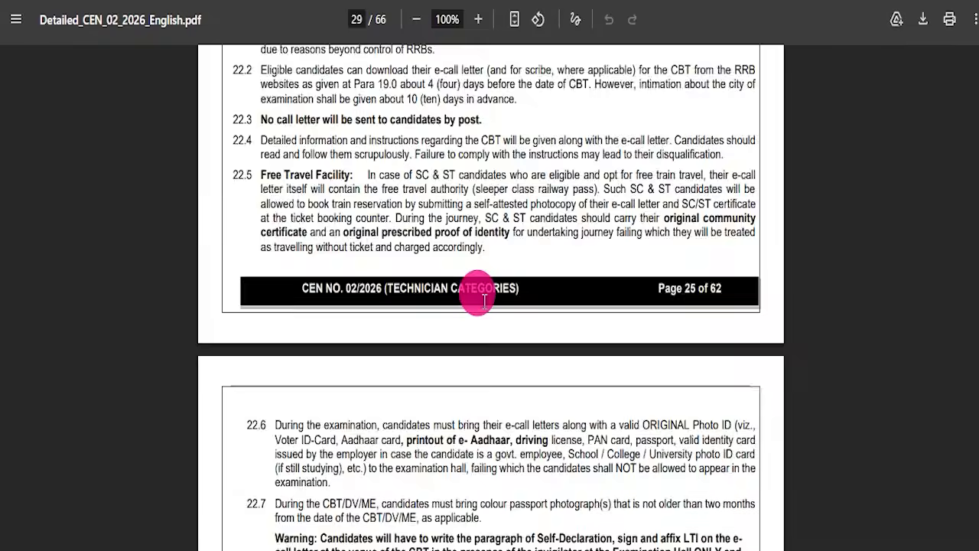
{"action": "scroll", "coordinate": [505, 309], "scroll_direction": "down", "scroll_amount": 15}
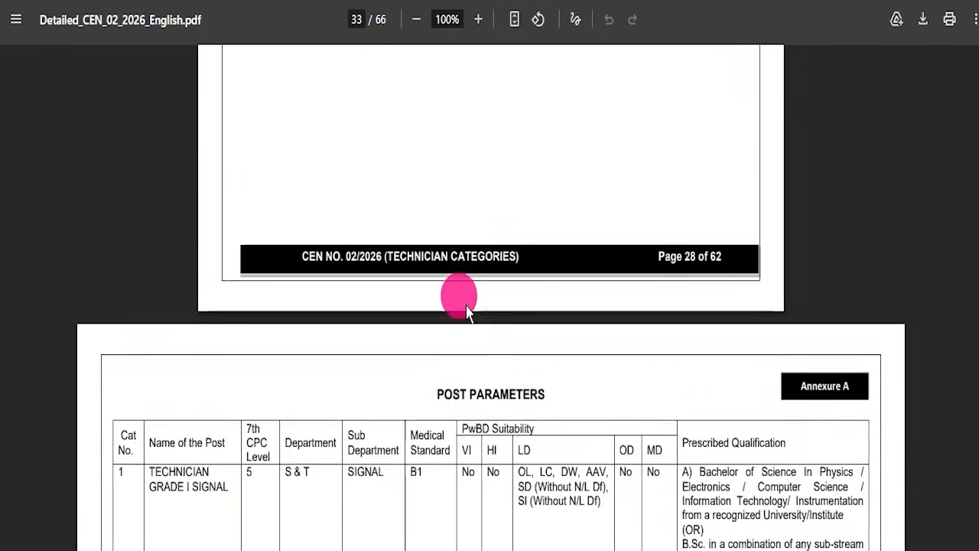
{"action": "scroll", "coordinate": [459, 283], "scroll_direction": "up", "scroll_amount": 4}
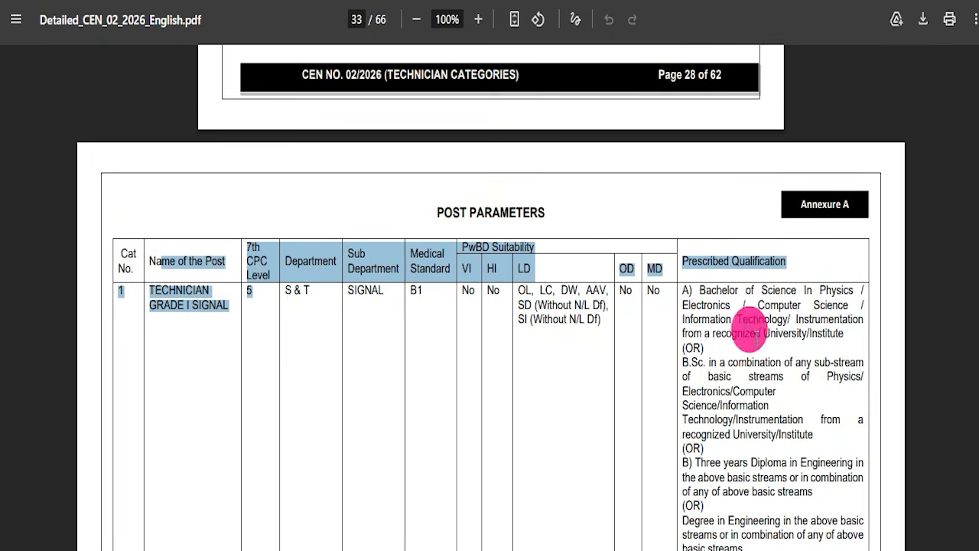
- Examine the RRB-wise Technician vacancy tables through the all-RRB grand total, and go back toward the start of the PDF
{"action": "scroll", "coordinate": [755, 337], "scroll_direction": "down", "scroll_amount": 20}
{"action": "scroll", "coordinate": [526, 327], "scroll_direction": "down", "scroll_amount": 20}
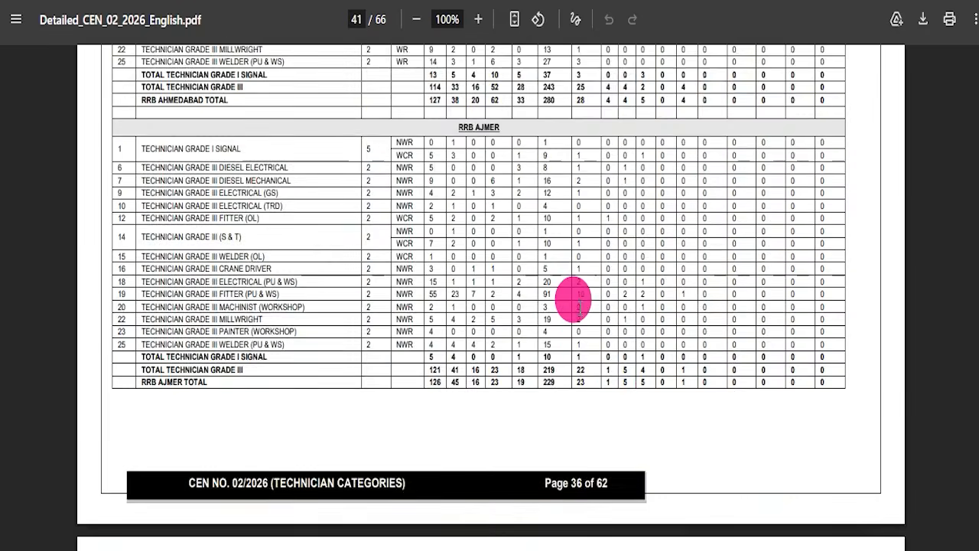
{"action": "scroll", "coordinate": [579, 305], "scroll_direction": "down", "scroll_amount": 20}
{"action": "scroll", "coordinate": [692, 325], "scroll_direction": "down", "scroll_amount": 20}
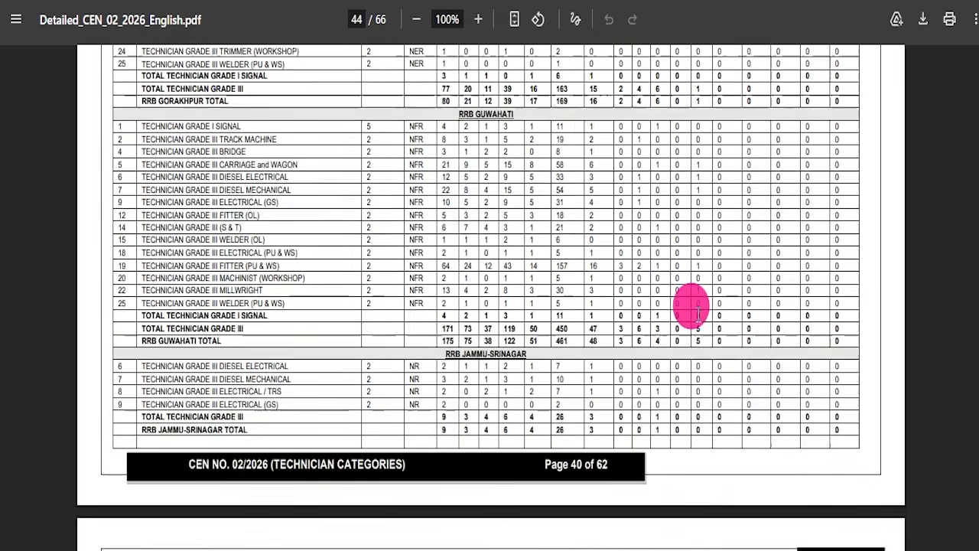
{"action": "scroll", "coordinate": [845, 376], "scroll_direction": "down", "scroll_amount": 14}
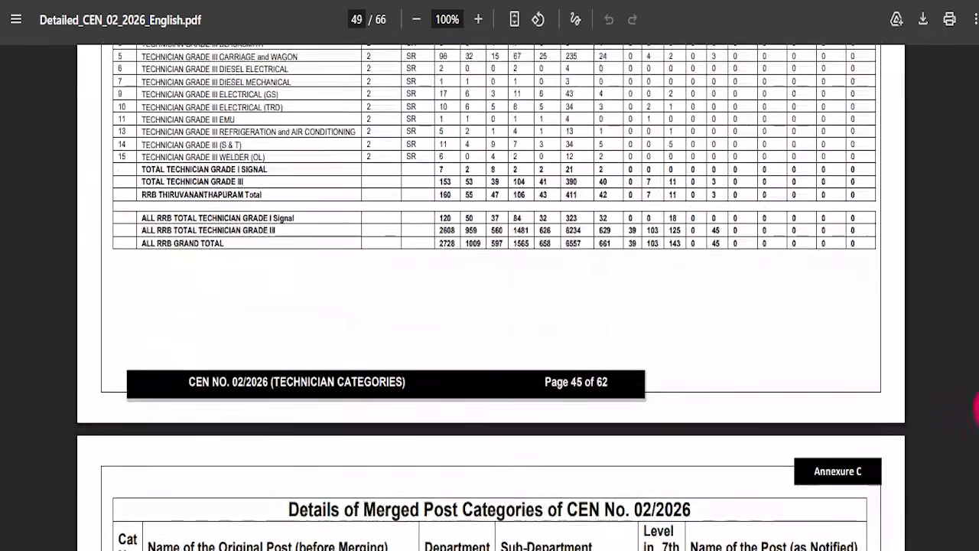
{"action": "left_click_drag", "start_coordinate": [976, 400], "coordinate": [977, 137]}
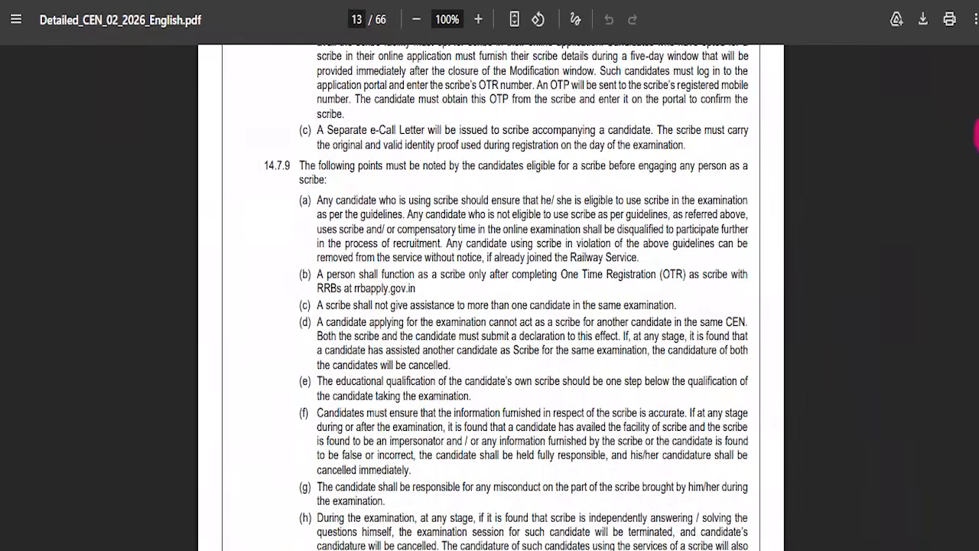
{"action": "left_click_drag", "start_coordinate": [977, 69], "coordinate": [977, 42]}
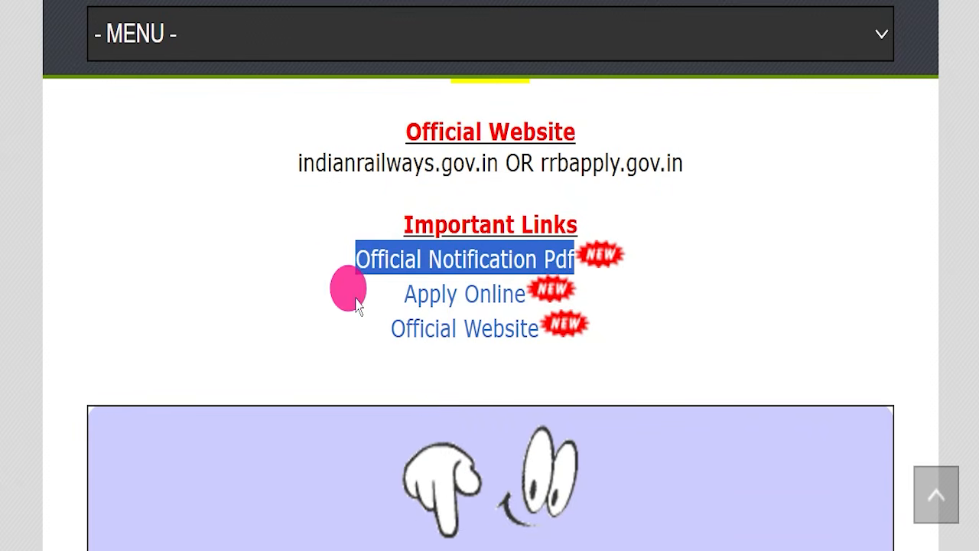
- Follow the article's Apply Online link to the RRB portal and open the RRB account credential sign-in form, dismissing the fake-website warning
{"action": "left_click", "coordinate": [497, 291]}
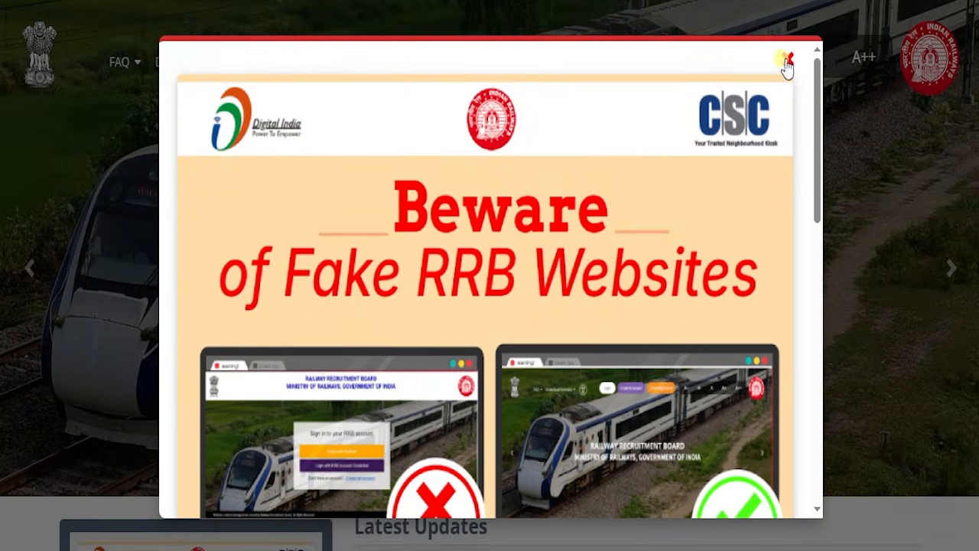
{"action": "left_click", "coordinate": [783, 60]}
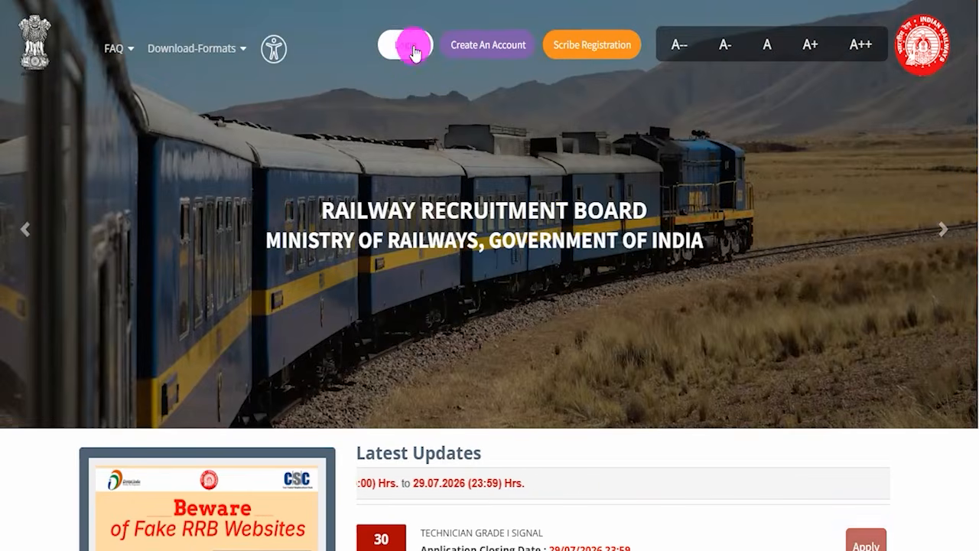
{"action": "left_click", "coordinate": [406, 43]}
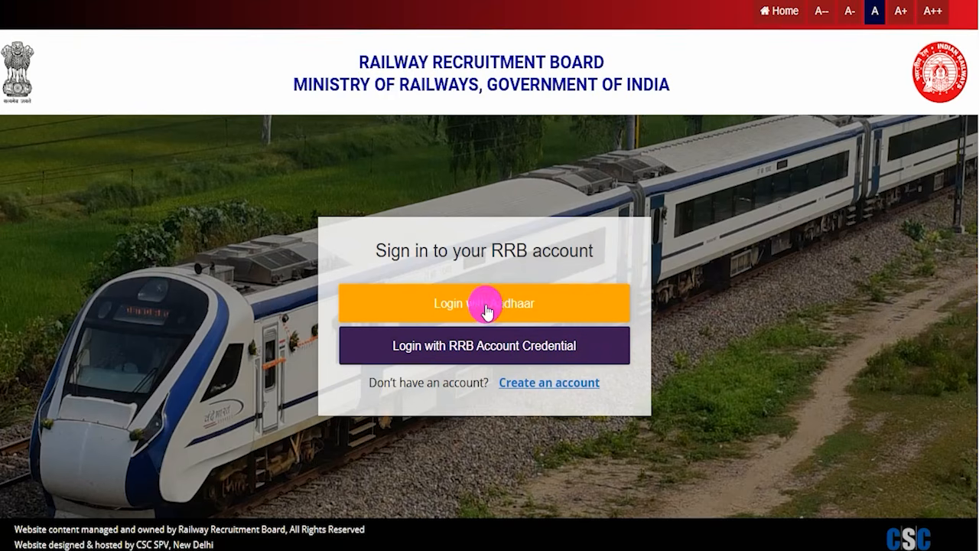
{"action": "left_click", "coordinate": [484, 348]}
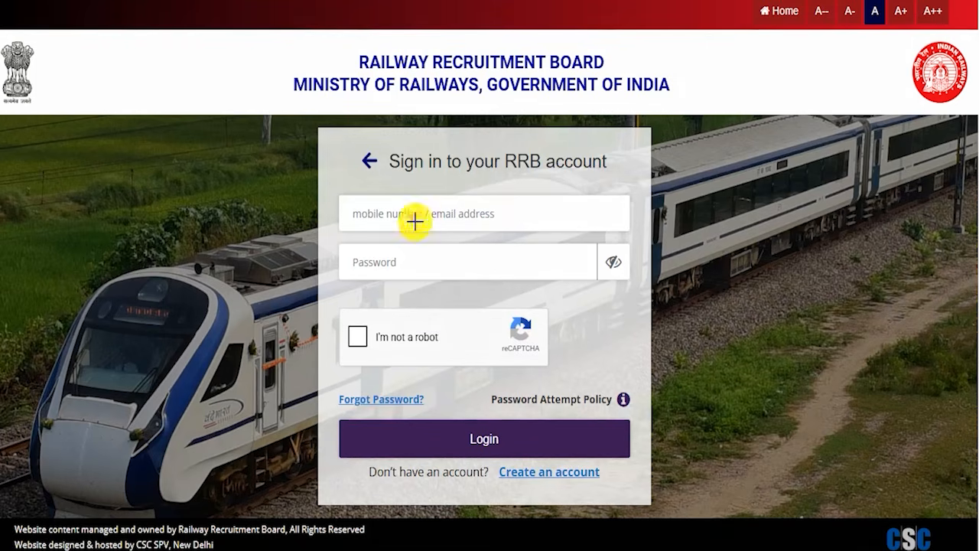
- Mark the sign-in fields and reCAPTCHA checkbox with ticks and the Login button with an arrow, and clear the annotations
{"action": "left_click_drag", "start_coordinate": [430, 258], "coordinate": [469, 221]}
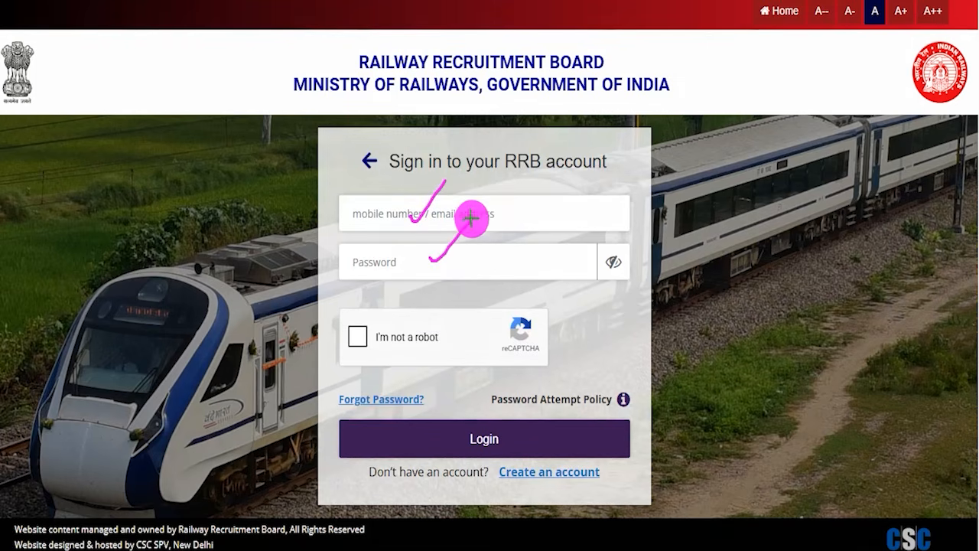
{"action": "left_click_drag", "start_coordinate": [357, 331], "coordinate": [387, 311]}
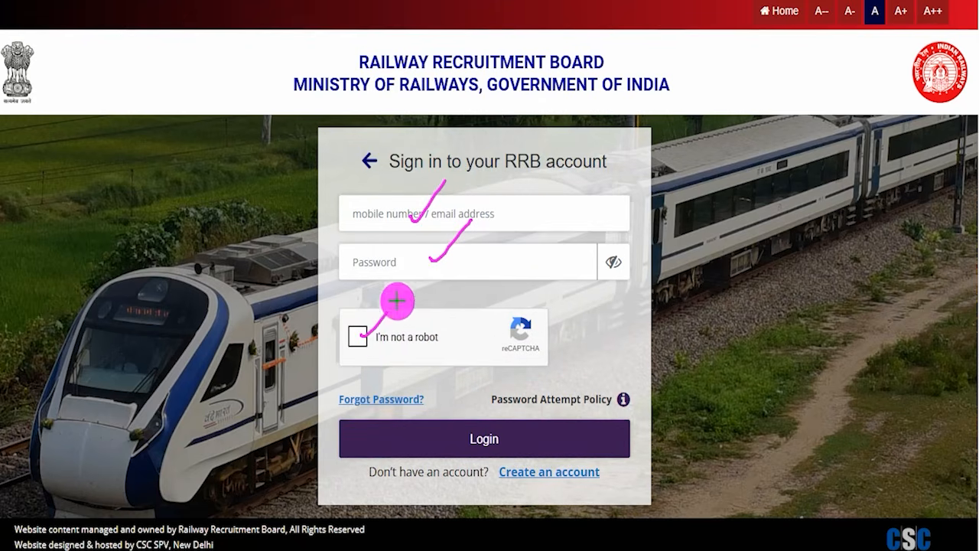
{"action": "mouse_move", "coordinate": [719, 228]}
{"action": "left_mouse_down"}
{"action": "mouse_move", "coordinate": [605, 343]}
{"action": "mouse_move", "coordinate": [524, 406]}
{"action": "mouse_move", "coordinate": [529, 430]}
{"action": "left_mouse_up"}
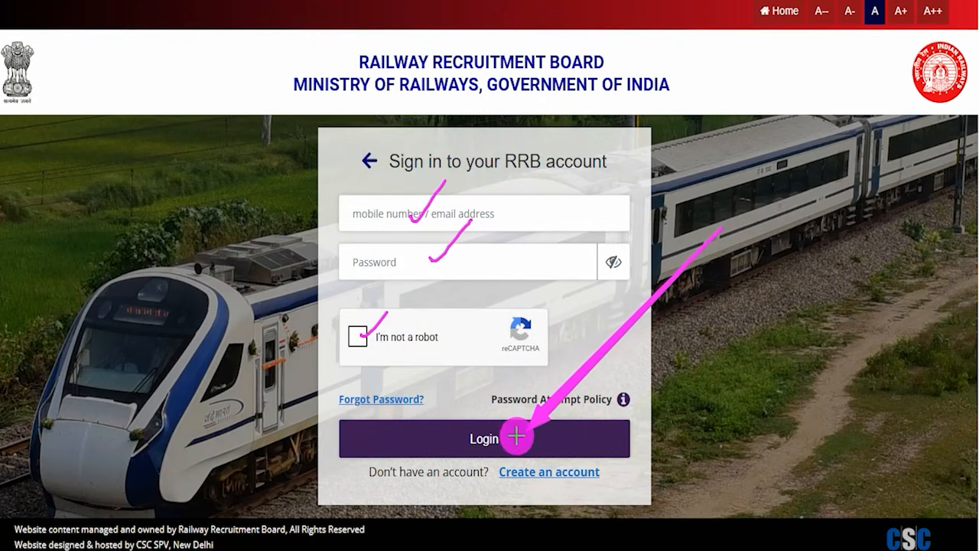
{"action": "key", "text": "Escape"}
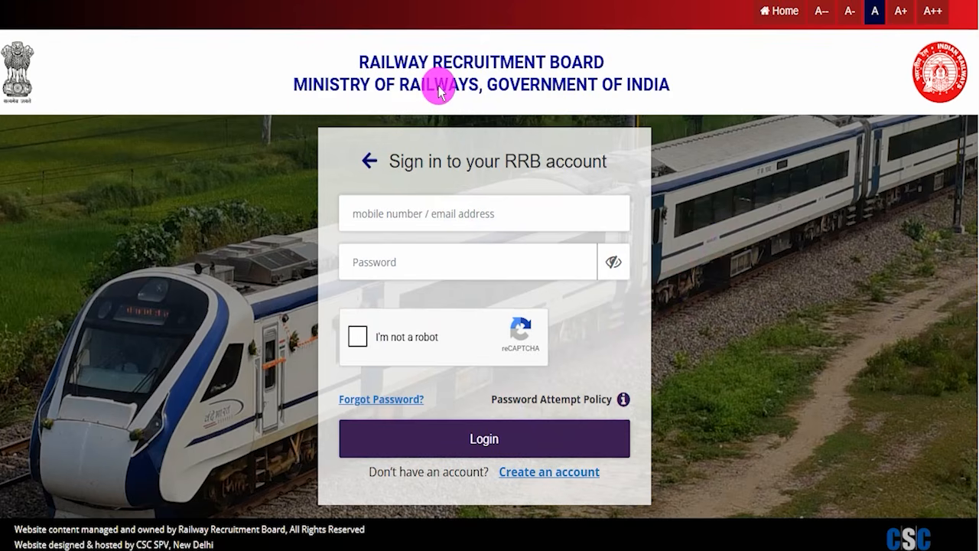
- Return to the RRB portal homepage and dismiss the fake-website warning
{"action": "left_click", "coordinate": [778, 10]}
{"action": "left_click", "coordinate": [762, 53]}
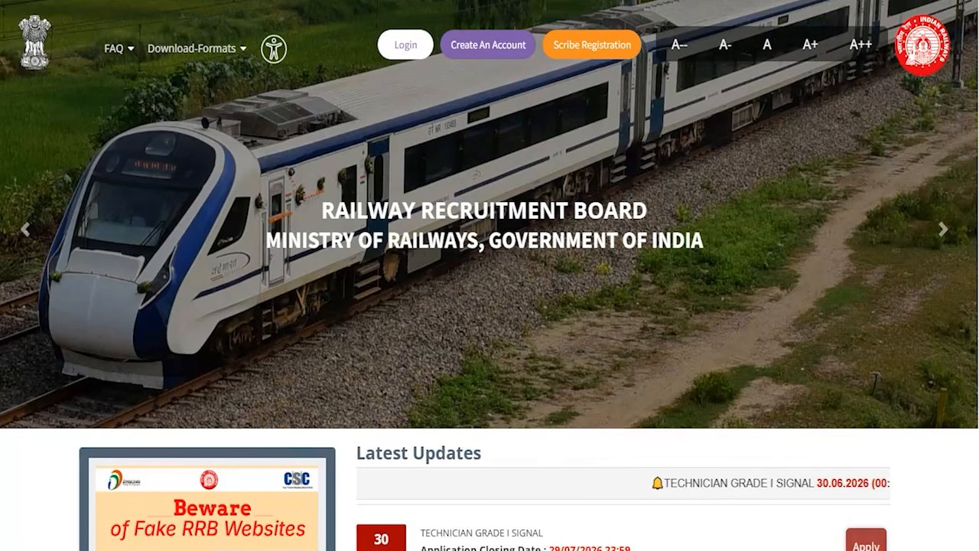
- Point an arrow at Create An Account, open the registration form, highlight the 2024, 2025 or 2026 account note and dismiss it
{"action": "left_click_drag", "start_coordinate": [616, 174], "coordinate": [520, 62]}
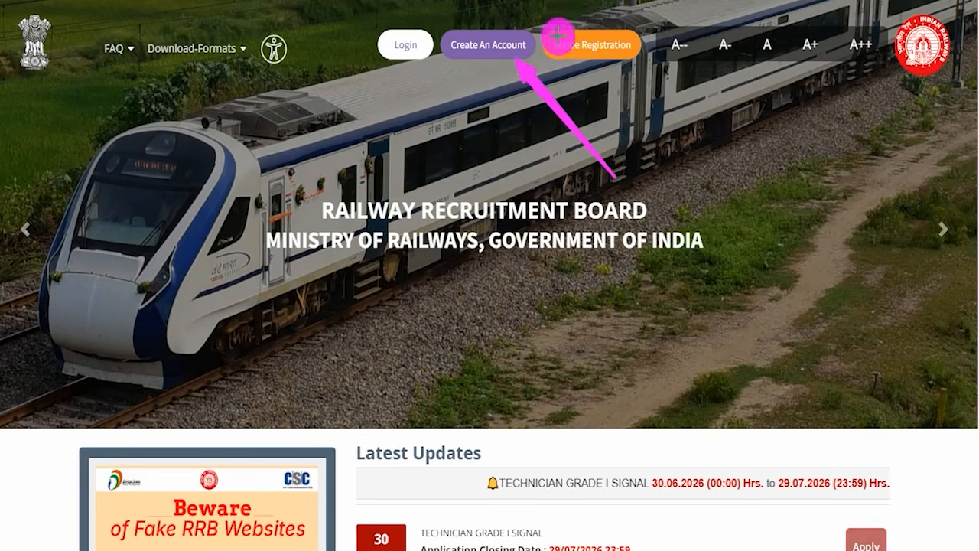
{"action": "left_click", "coordinate": [471, 44]}
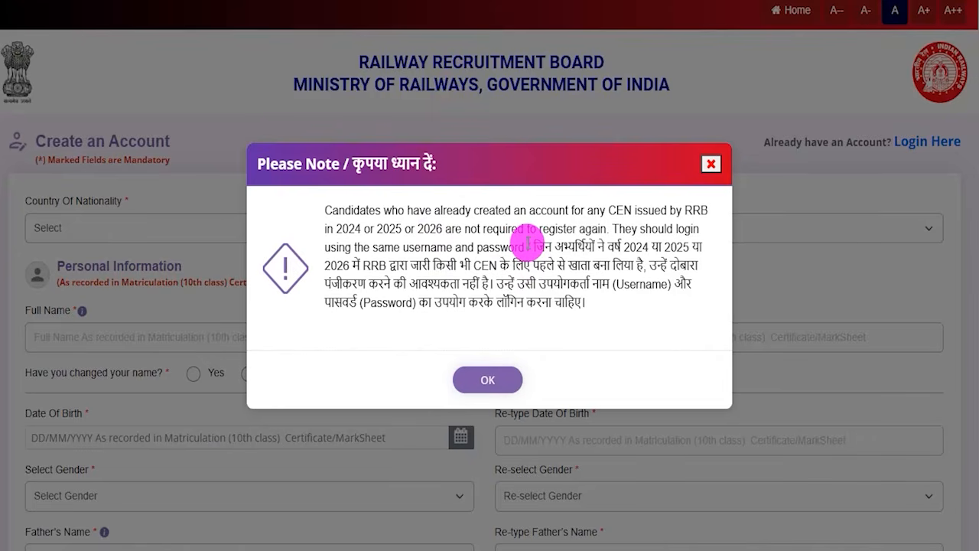
{"action": "left_click_drag", "start_coordinate": [344, 228], "coordinate": [433, 227]}
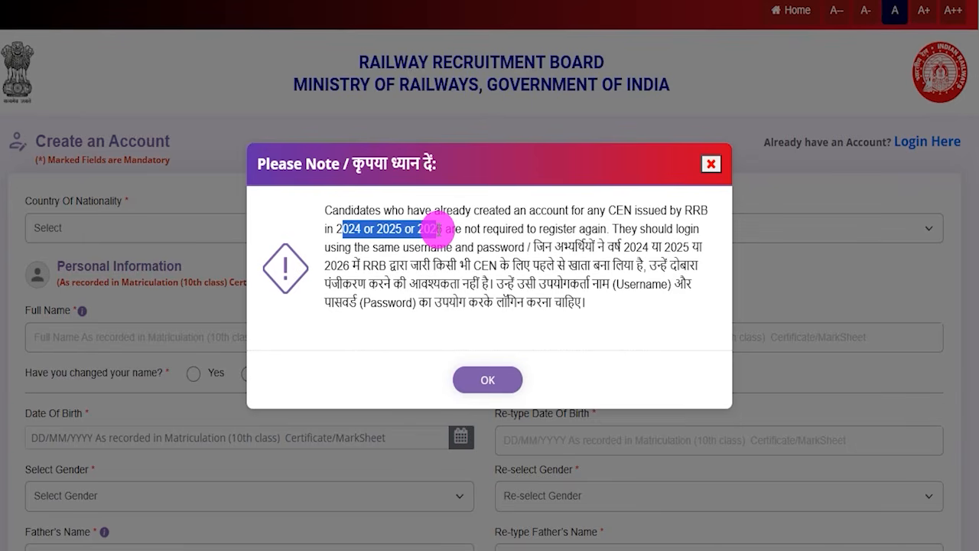
{"action": "left_click", "coordinate": [487, 380]}
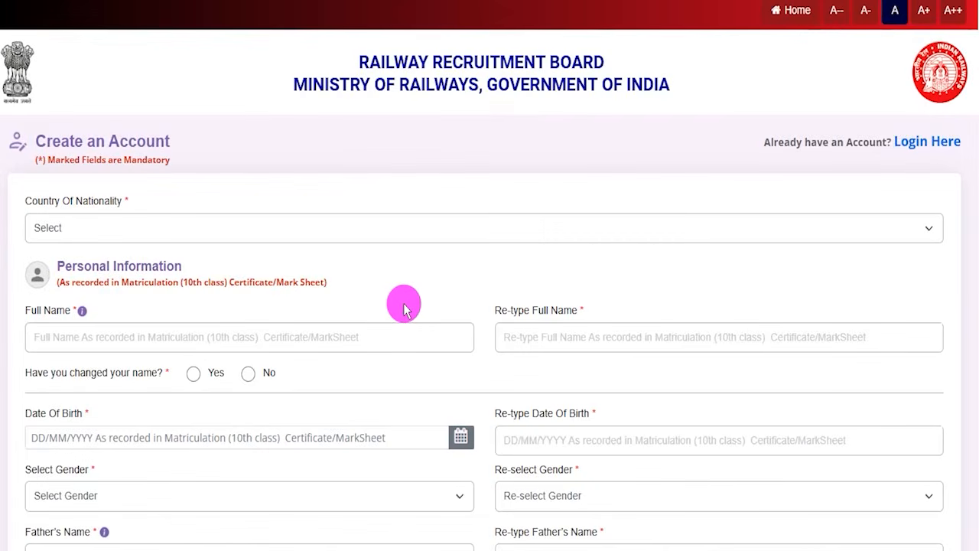
- Mark the Create an Account heading with a tick and set the country of nationality to India
{"action": "left_click_drag", "start_coordinate": [176, 148], "coordinate": [234, 88]}
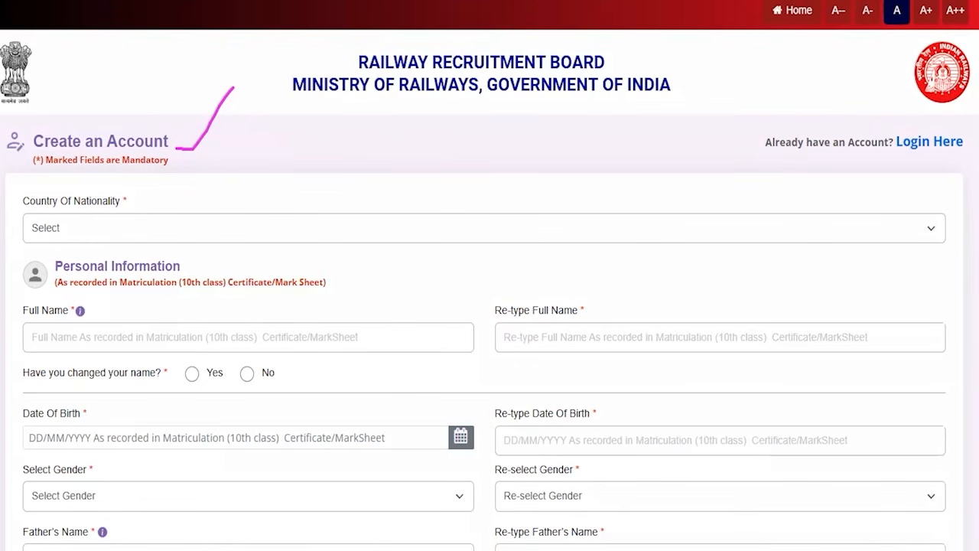
{"action": "left_click", "coordinate": [228, 241]}
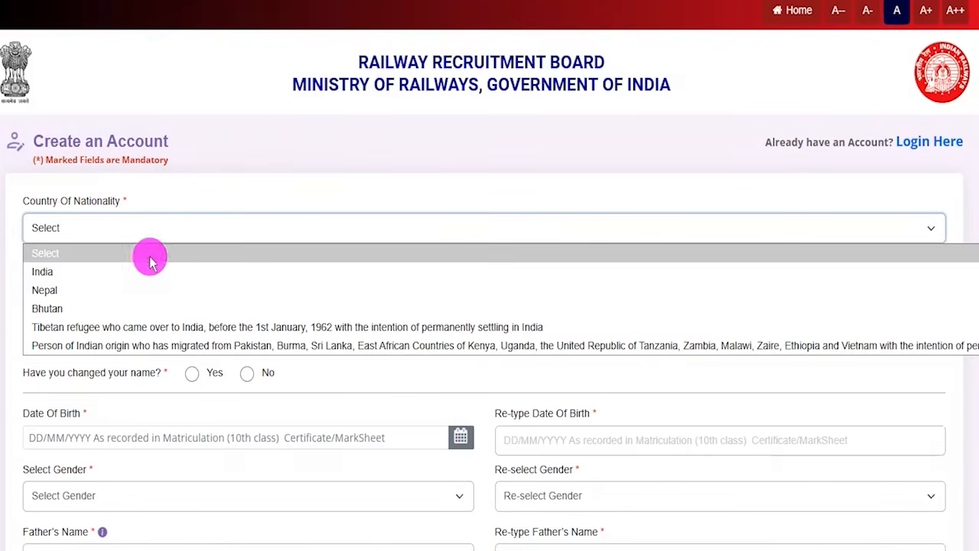
{"action": "left_click", "coordinate": [79, 274]}
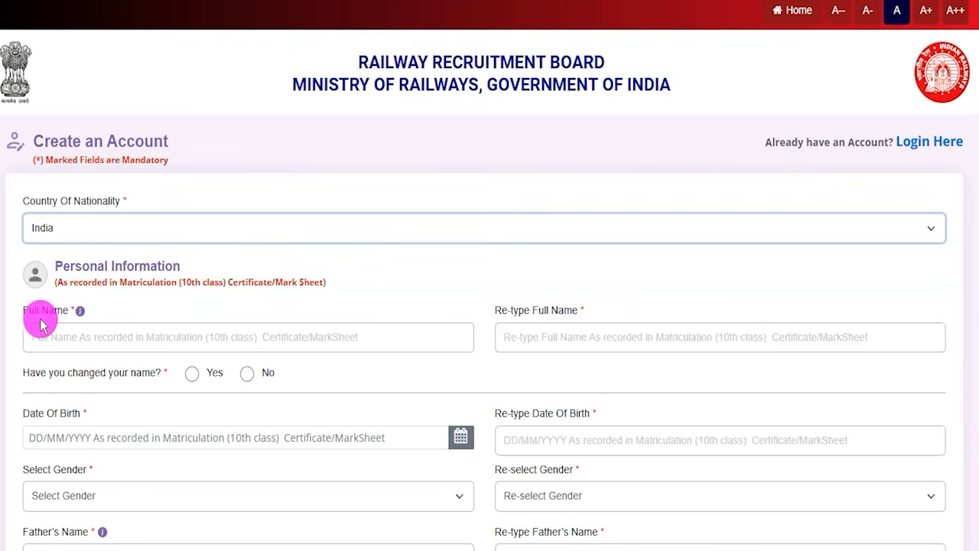
- Mark the Full Name and Re-type Full Name fields with ticks
{"action": "left_click", "coordinate": [110, 339]}
{"action": "key", "text": "ctrl+shift+3"}
{"action": "left_click_drag", "start_coordinate": [198, 338], "coordinate": [232, 301]}
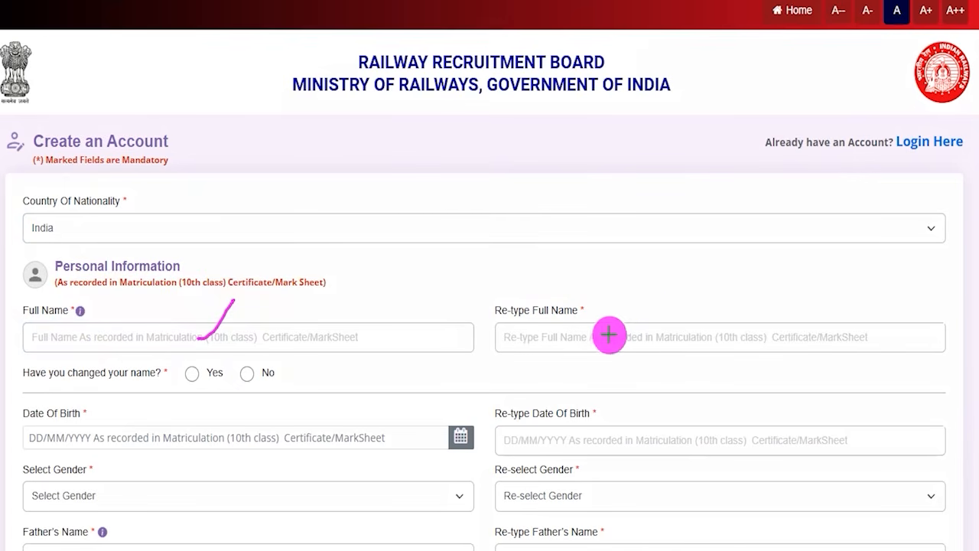
{"action": "left_click_drag", "start_coordinate": [607, 334], "coordinate": [650, 290]}
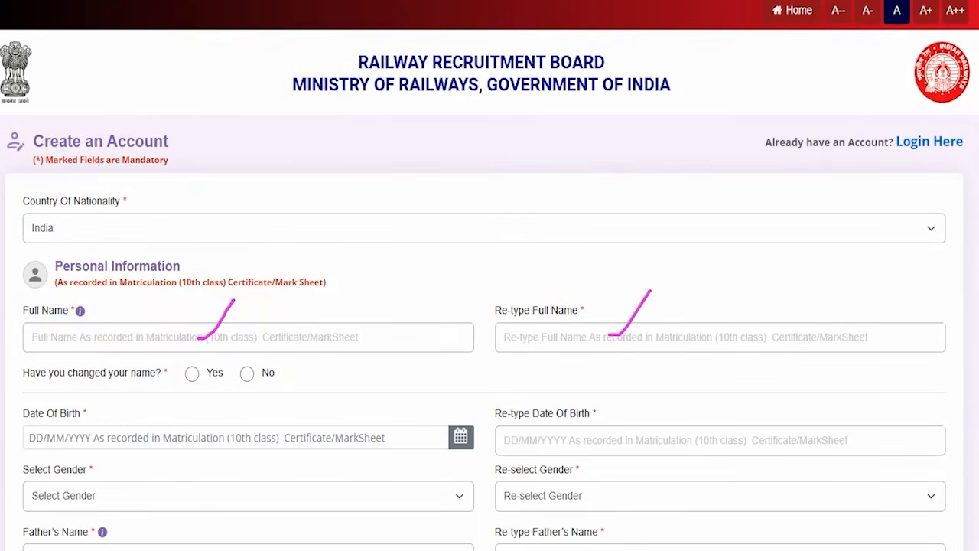
- Answer Yes to the changed-name question, highlight the Gazette Notification, legal documentation and Document Verification terms, and agree to the notice
{"action": "left_click_drag", "start_coordinate": [39, 371], "coordinate": [195, 380]}
{"action": "left_click", "coordinate": [193, 374]}
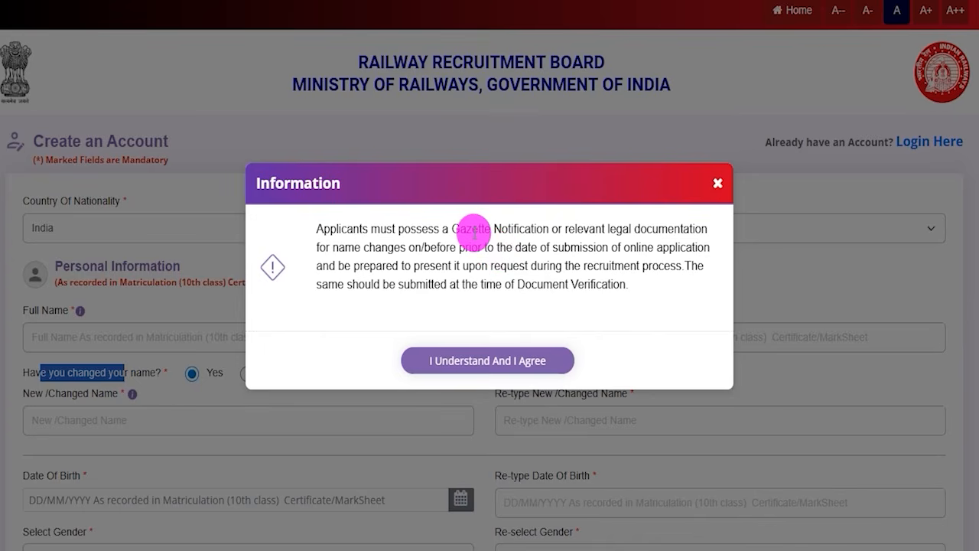
{"action": "left_click_drag", "start_coordinate": [467, 231], "coordinate": [507, 227]}
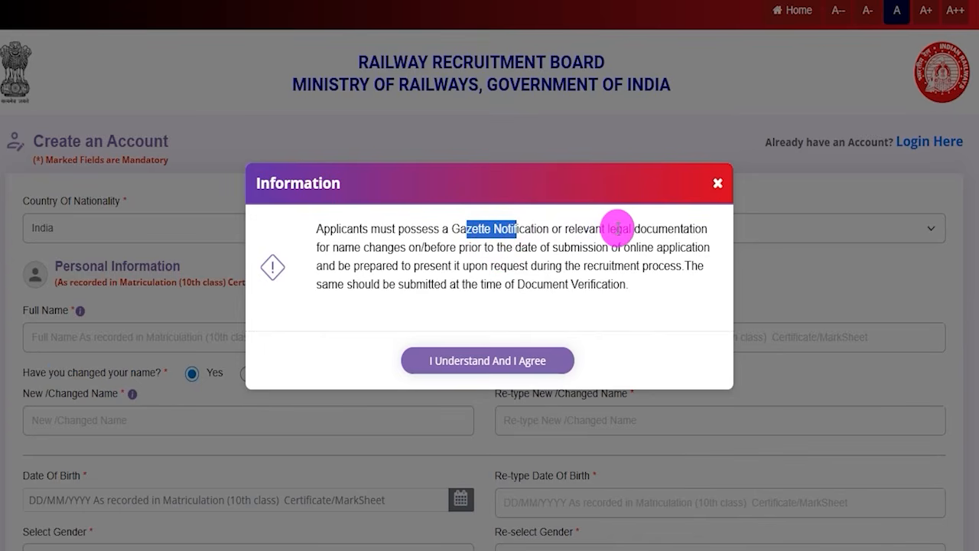
{"action": "left_click_drag", "start_coordinate": [616, 229], "coordinate": [656, 227]}
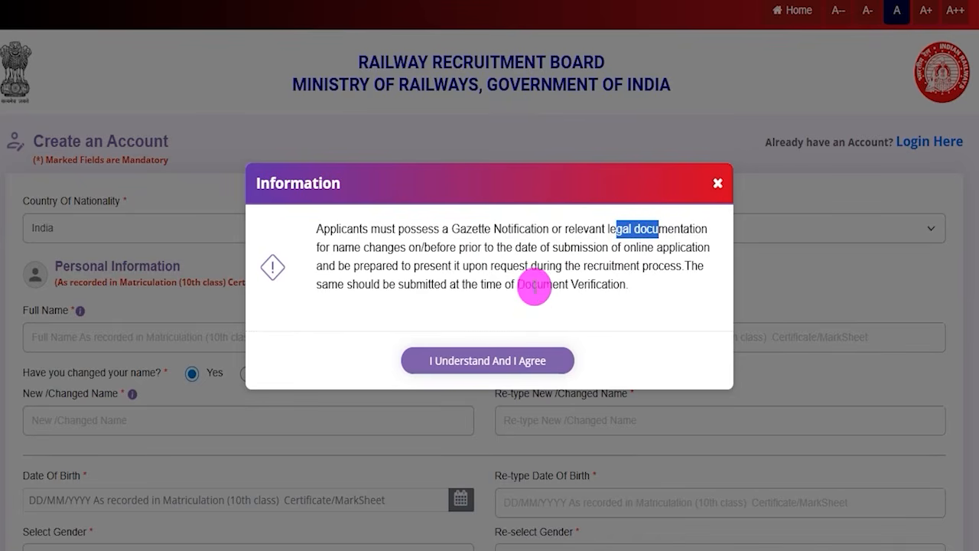
{"action": "left_click_drag", "start_coordinate": [531, 284], "coordinate": [572, 285]}
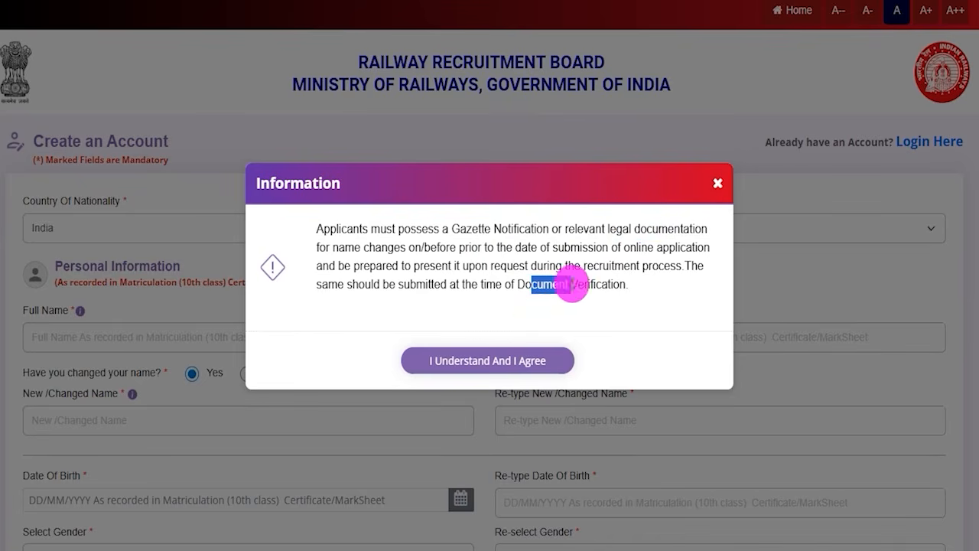
{"action": "left_click", "coordinate": [463, 362]}
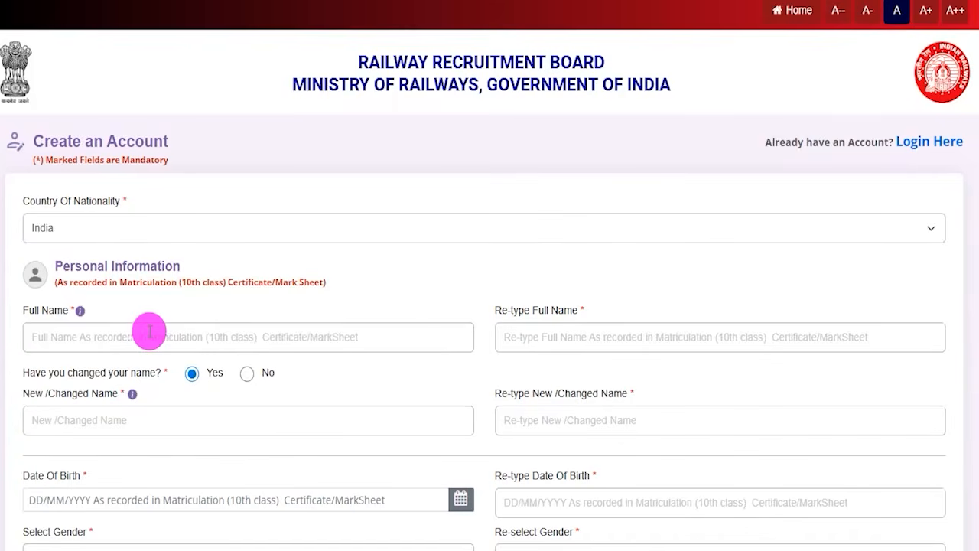
- Highlight the changed-name question, compare its Yes and No options, and set the answer to No
{"action": "left_click_drag", "start_coordinate": [40, 373], "coordinate": [143, 374]}
{"action": "left_click", "coordinate": [246, 373]}
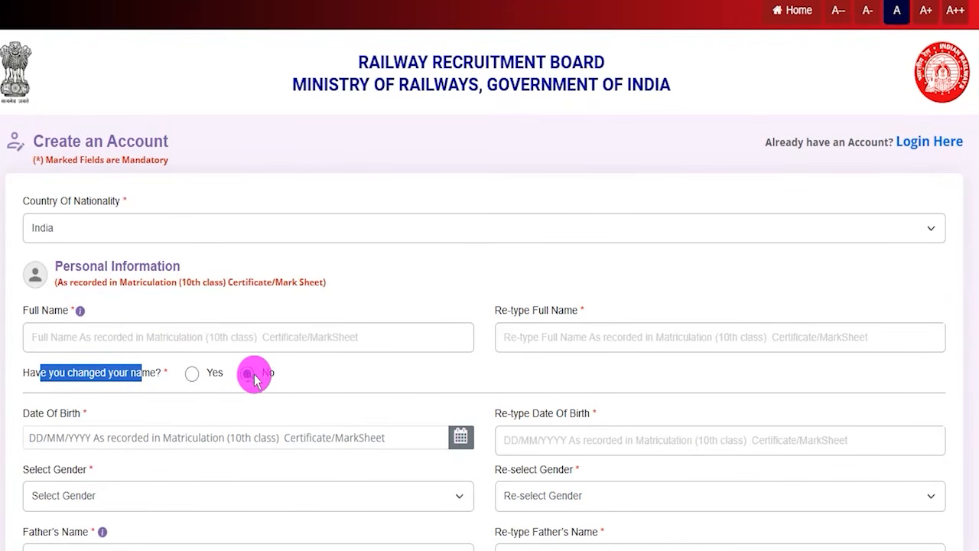
{"action": "left_click", "coordinate": [191, 373]}
{"action": "left_click", "coordinate": [451, 366]}
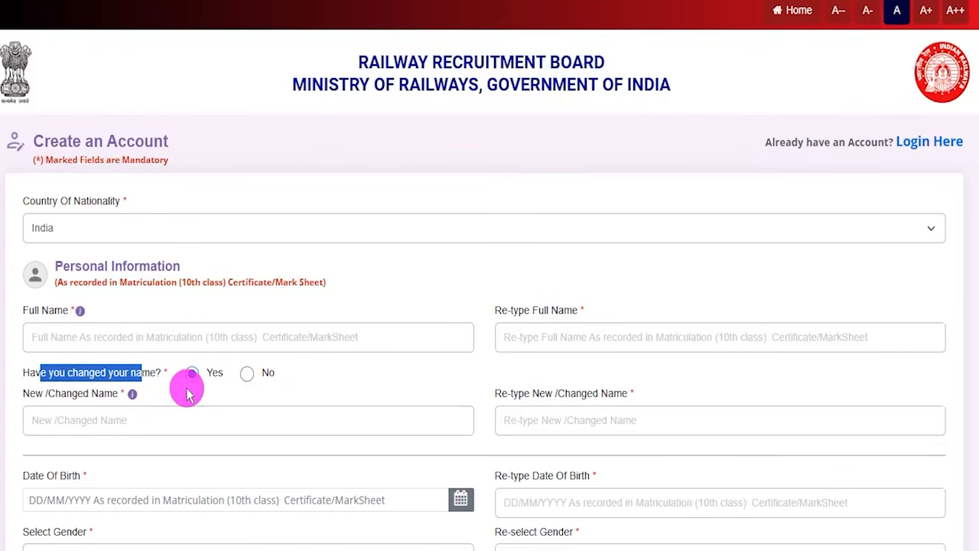
{"action": "left_click", "coordinate": [246, 373]}
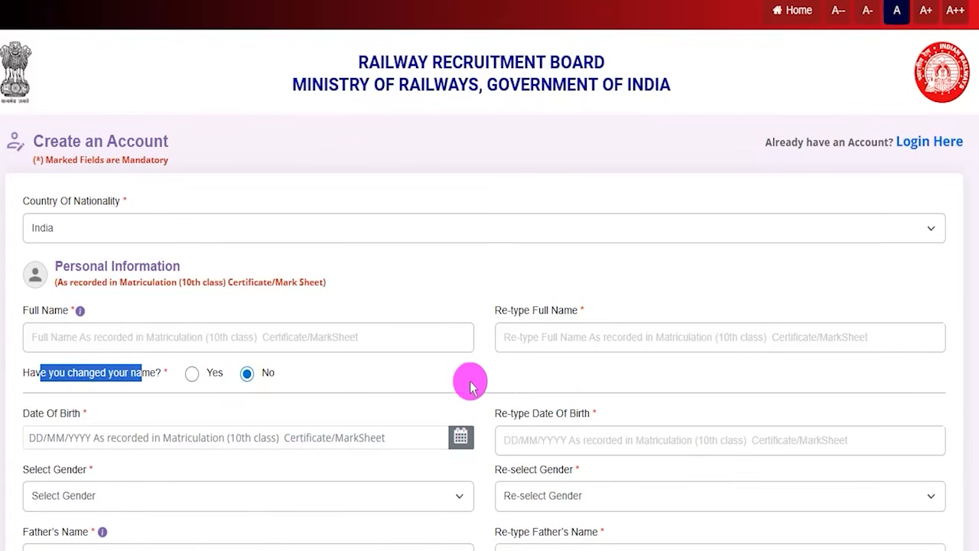
- Open the Date Of Birth calendar and place the cursor in the Re-type Date Of Birth field
{"action": "scroll", "coordinate": [470, 382], "scroll_direction": "down", "scroll_amount": 3}
{"action": "left_click", "coordinate": [376, 202]}
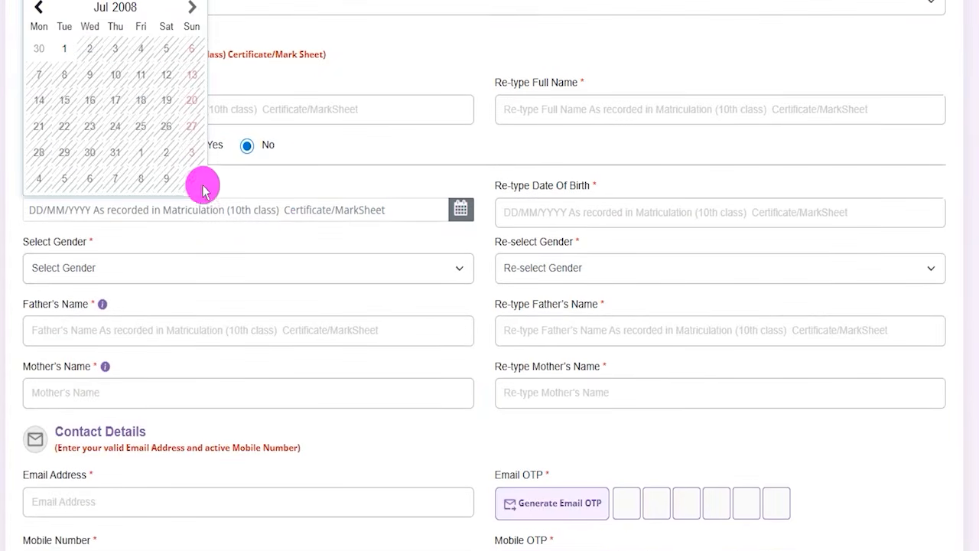
{"action": "left_click_drag", "start_coordinate": [505, 190], "coordinate": [557, 189]}
{"action": "left_click", "coordinate": [542, 214]}
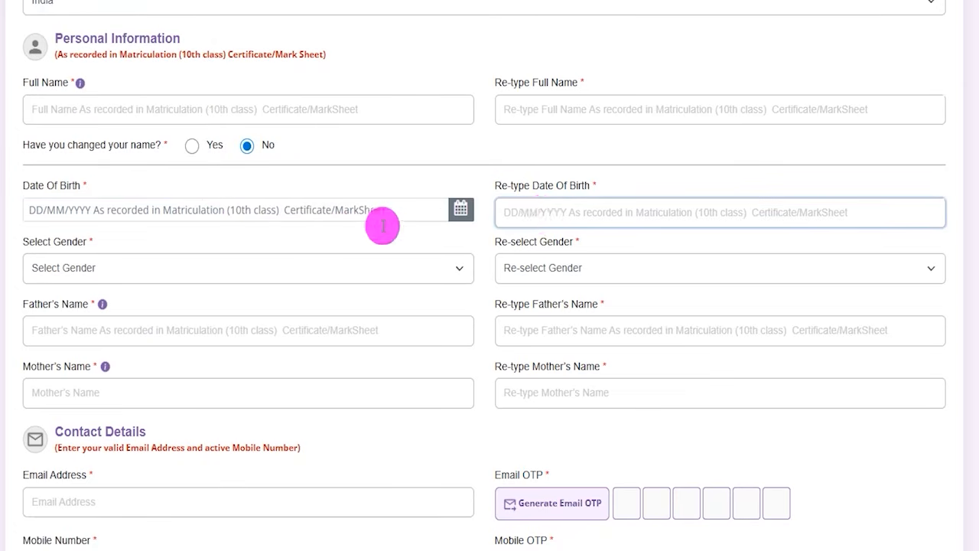
- Set both the Select Gender and Re-select Gender fields to Male
{"action": "left_click", "coordinate": [270, 268]}
{"action": "left_click", "coordinate": [49, 312]}
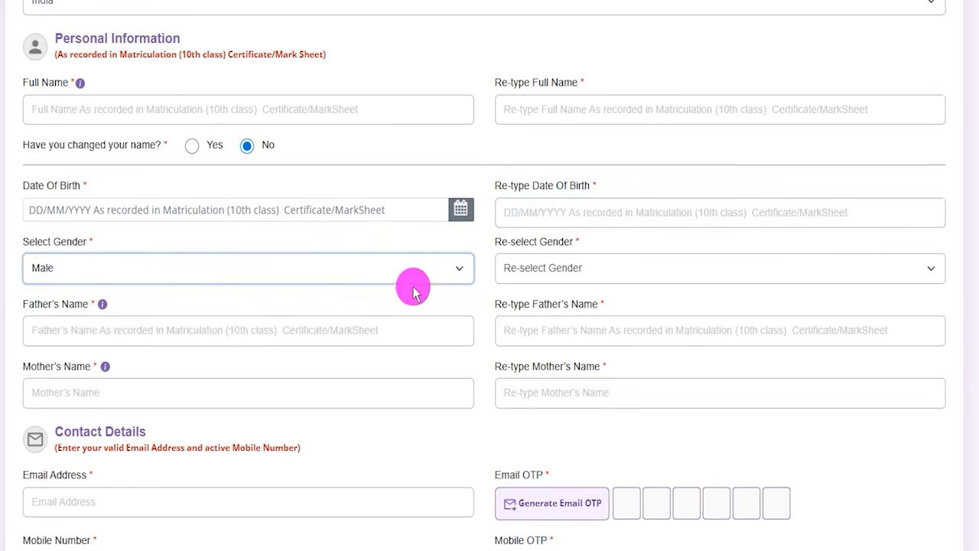
{"action": "left_click", "coordinate": [536, 269]}
{"action": "left_click", "coordinate": [523, 314]}
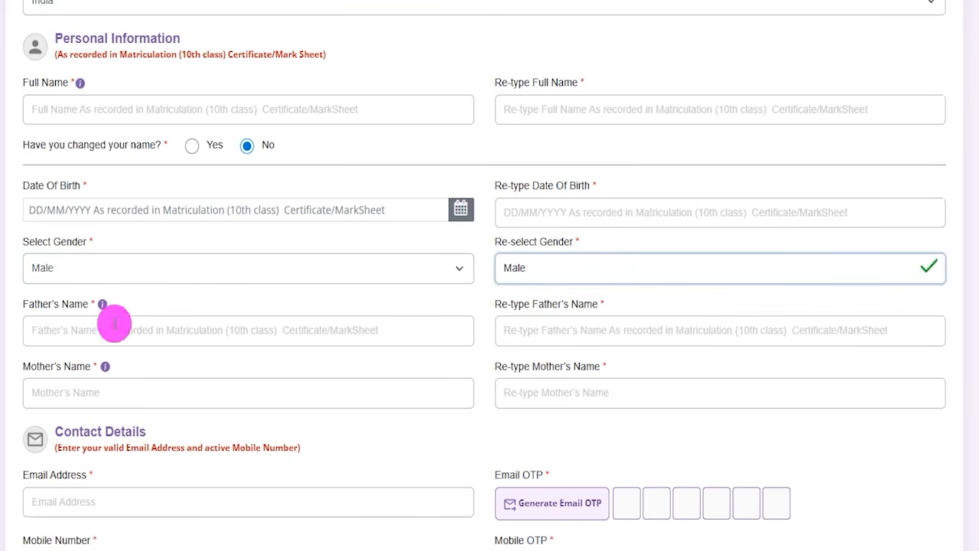
- Mark the father's name and mother's name fields and their re-type fields with ticks
{"action": "left_click_drag", "start_coordinate": [162, 334], "coordinate": [212, 299]}
{"action": "left_click_drag", "start_coordinate": [593, 332], "coordinate": [634, 288]}
{"action": "left_click_drag", "start_coordinate": [211, 391], "coordinate": [247, 356]}
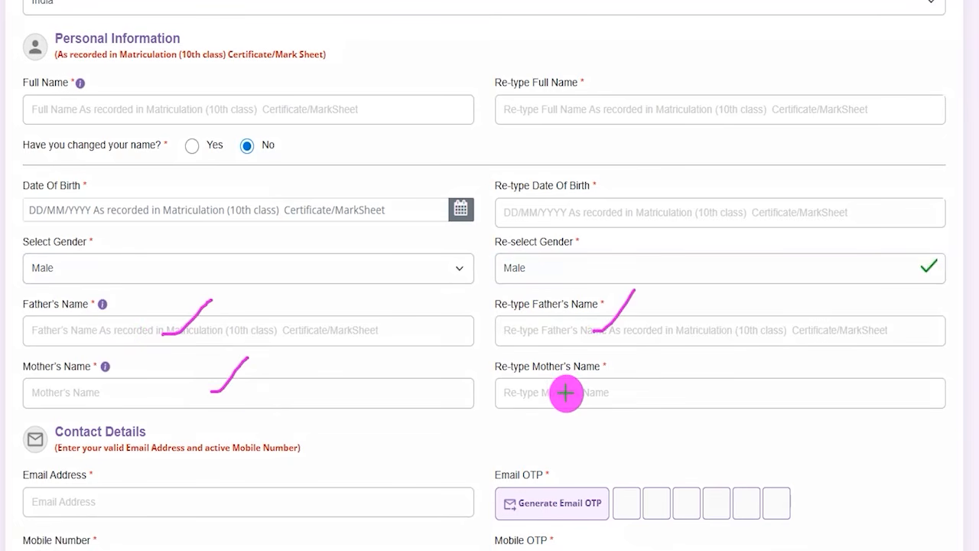
{"action": "left_click_drag", "start_coordinate": [566, 392], "coordinate": [612, 346]}
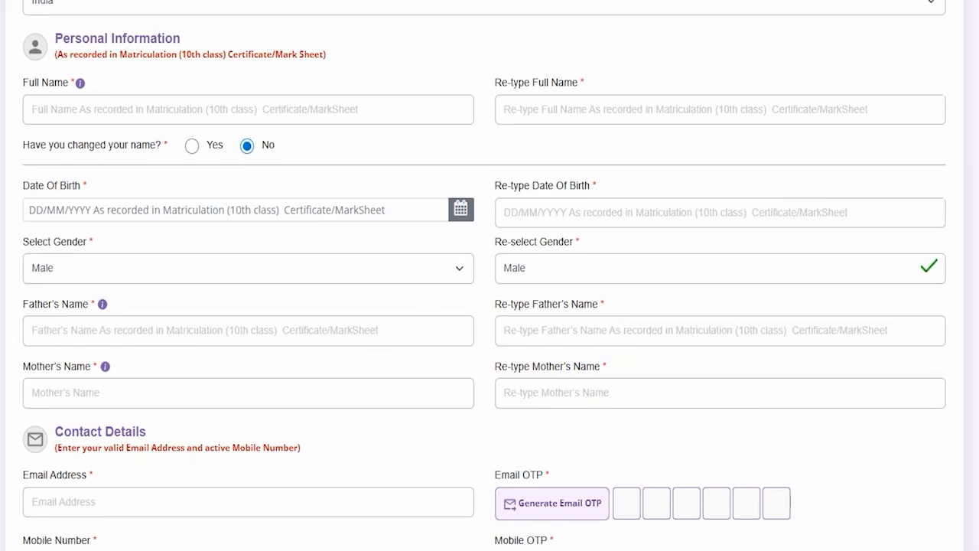
- In Contact Details, mark the Email Address, Mobile Number, Generate Email OTP and Generate Mobile OTP controls with ticks
{"action": "scroll", "coordinate": [299, 306], "scroll_direction": "down", "scroll_amount": 3}
{"action": "scroll", "coordinate": [277, 289], "scroll_direction": "down", "scroll_amount": 2}
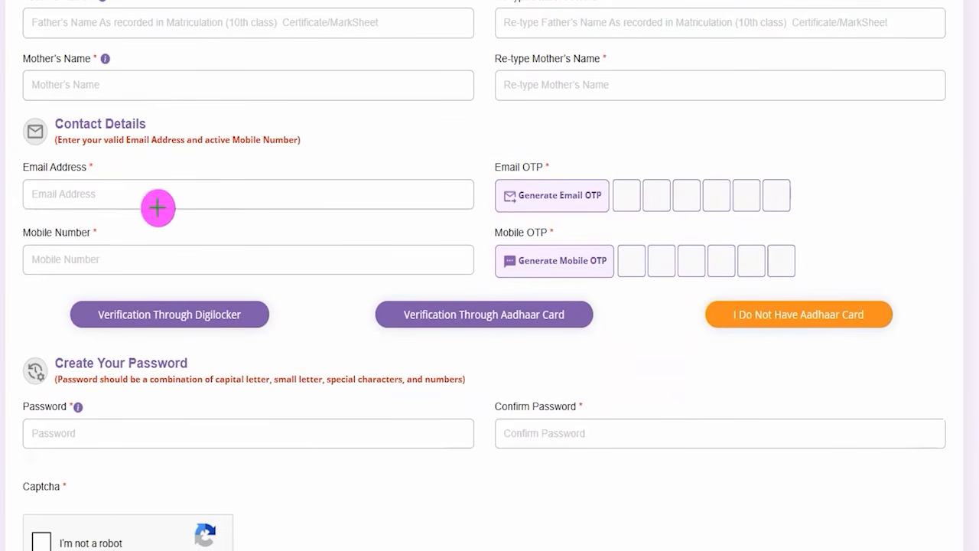
{"action": "left_click_drag", "start_coordinate": [143, 196], "coordinate": [197, 150]}
{"action": "left_click_drag", "start_coordinate": [143, 263], "coordinate": [185, 222]}
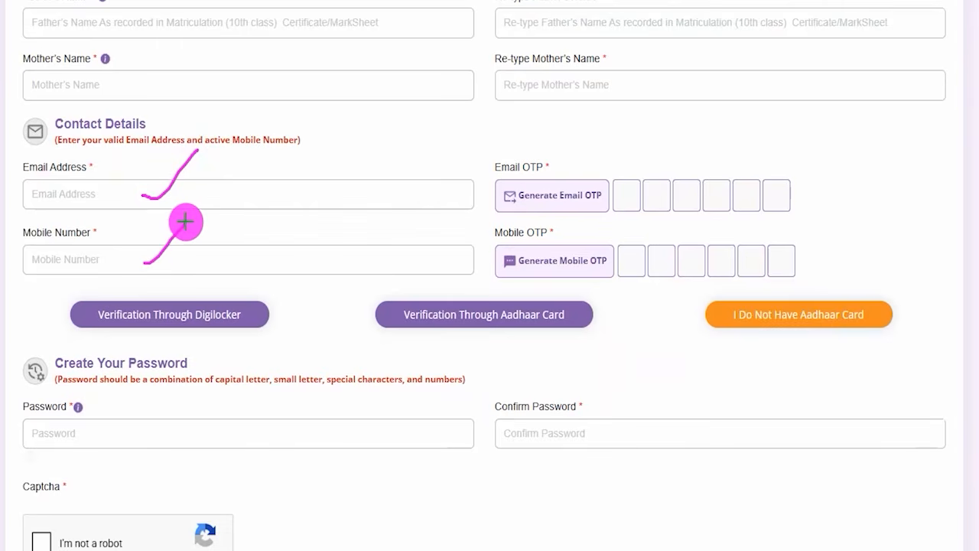
{"action": "left_click_drag", "start_coordinate": [573, 183], "coordinate": [606, 147]}
{"action": "left_click_drag", "start_coordinate": [570, 249], "coordinate": [604, 216]}
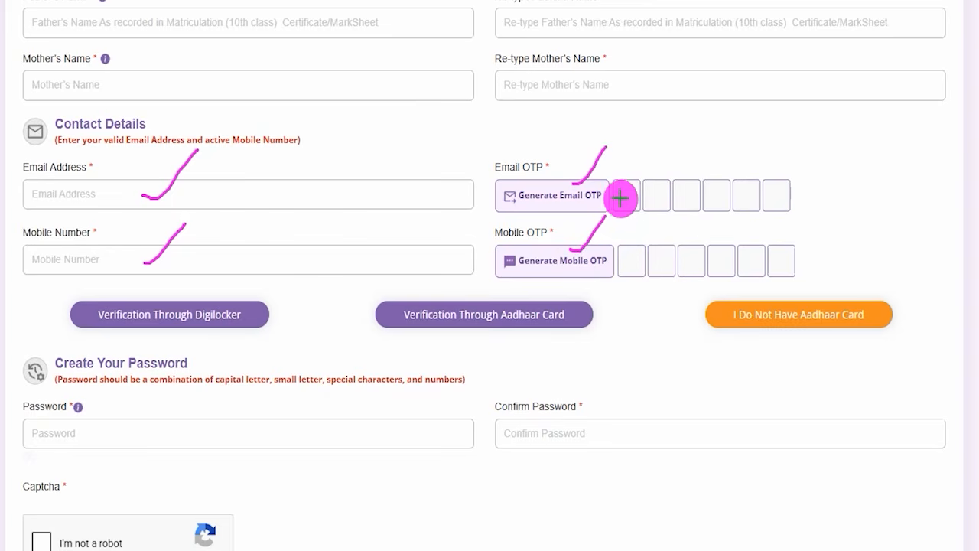
- Mark the email and mobile OTP boxes with dashes and add a tick beside each OTP row
{"action": "left_click_drag", "start_coordinate": [620, 198], "coordinate": [717, 194]}
{"action": "left_click_drag", "start_coordinate": [745, 194], "coordinate": [784, 194]}
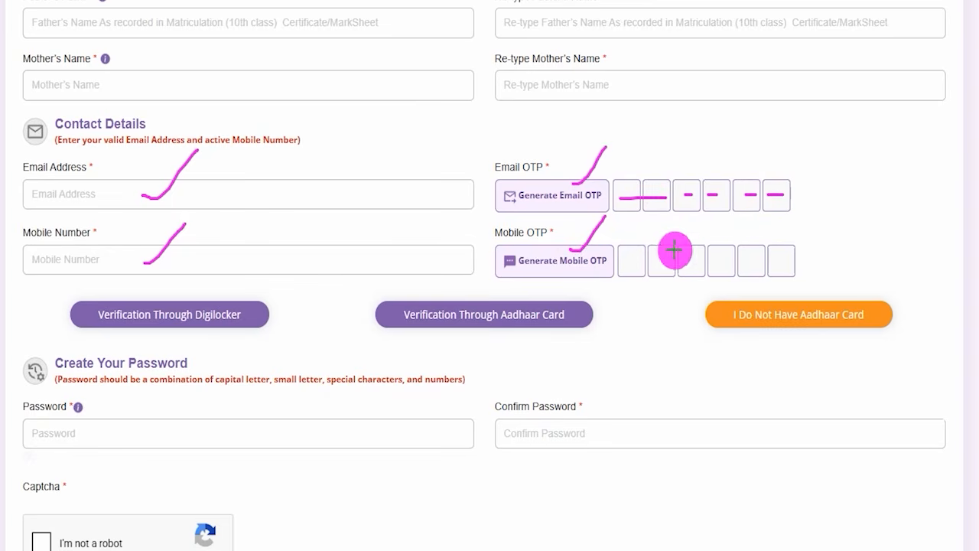
{"action": "left_click_drag", "start_coordinate": [651, 260], "coordinate": [671, 261]}
{"action": "left_click_drag", "start_coordinate": [696, 260], "coordinate": [769, 260]}
{"action": "left_click", "coordinate": [727, 261]}
{"action": "left_click_drag", "start_coordinate": [780, 258], "coordinate": [795, 257]}
{"action": "left_click_drag", "start_coordinate": [798, 201], "coordinate": [828, 169]}
{"action": "left_click_drag", "start_coordinate": [812, 253], "coordinate": [837, 210]}
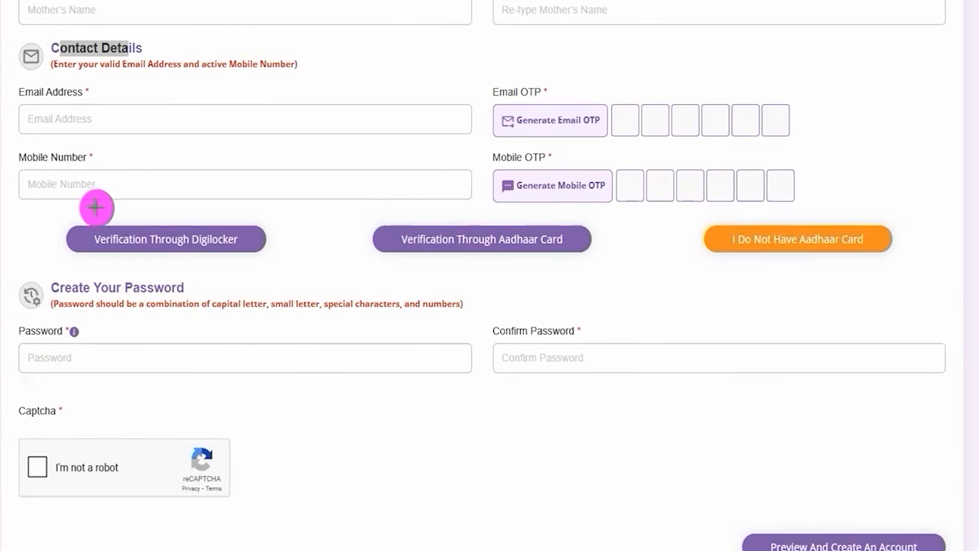
- Draw rectangles around the Digilocker, Aadhaar Card and no-Aadhaar verification options, and clear the annotations
{"action": "mouse_move", "coordinate": [48, 207]}
{"action": "left_mouse_down"}
{"action": "mouse_move", "coordinate": [171, 225]}
{"action": "mouse_move", "coordinate": [291, 266]}
{"action": "left_mouse_up"}
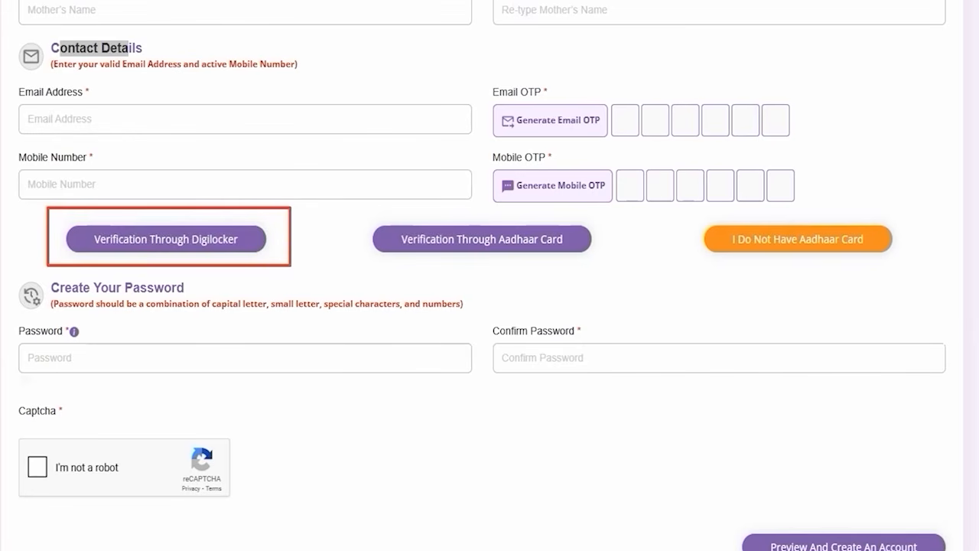
{"action": "mouse_move", "coordinate": [345, 206]}
{"action": "left_mouse_down"}
{"action": "mouse_move", "coordinate": [542, 245]}
{"action": "mouse_move", "coordinate": [608, 271]}
{"action": "left_mouse_up"}
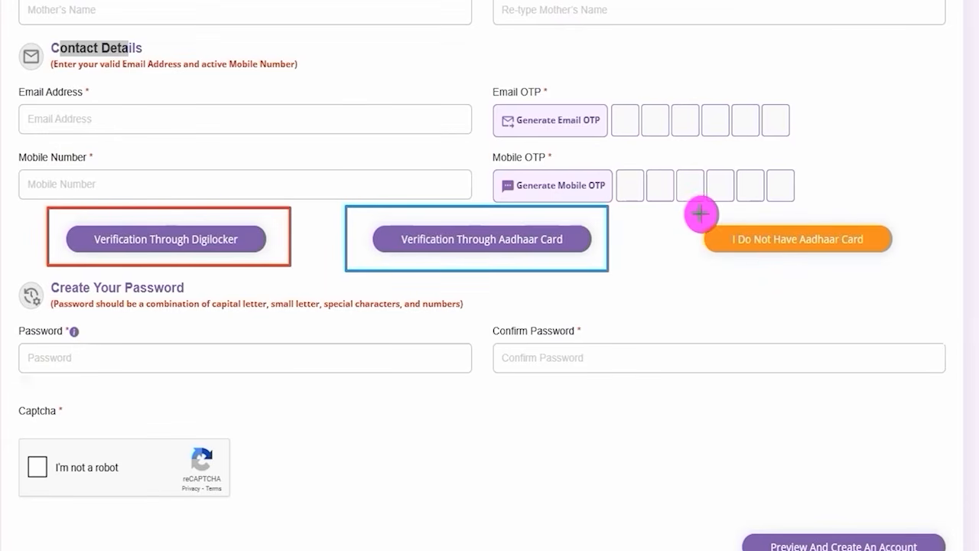
{"action": "mouse_move", "coordinate": [688, 211]}
{"action": "left_mouse_down"}
{"action": "mouse_move", "coordinate": [838, 264]}
{"action": "mouse_move", "coordinate": [914, 269]}
{"action": "left_mouse_up"}
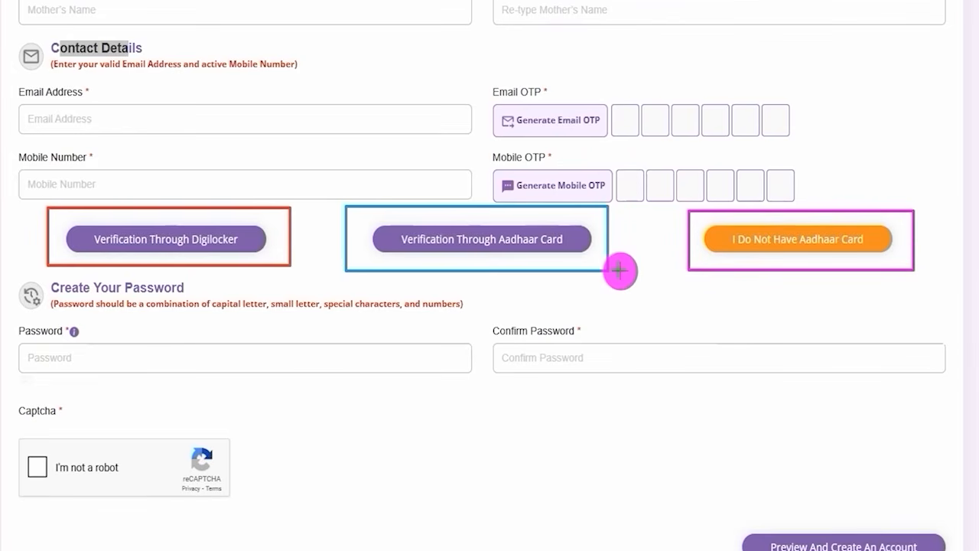
{"action": "key", "text": "Escape"}
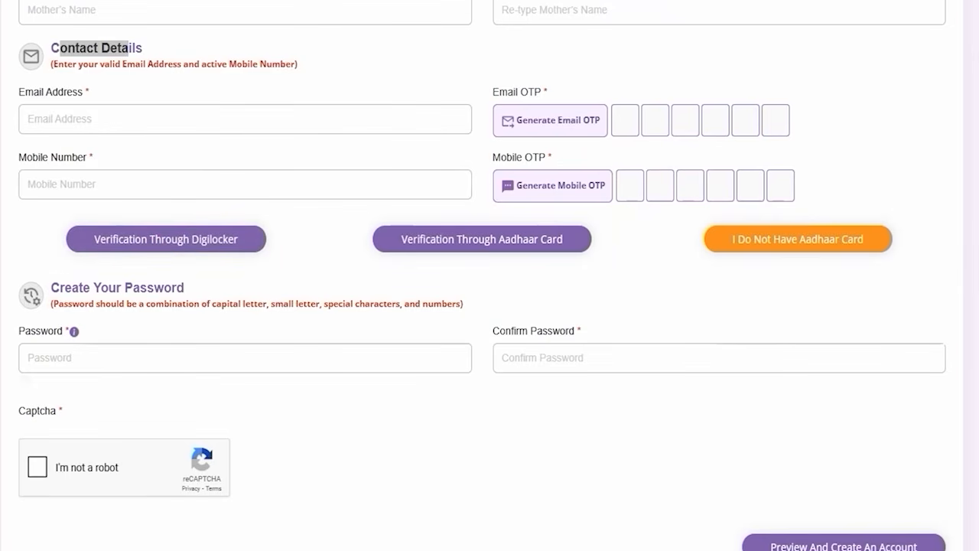
- Choose verification through Digilocker, confirm being at least 18 years old, and proceed with Verify to the Aadhaar entry page
{"action": "left_click_drag", "start_coordinate": [350, 285], "coordinate": [275, 260]}
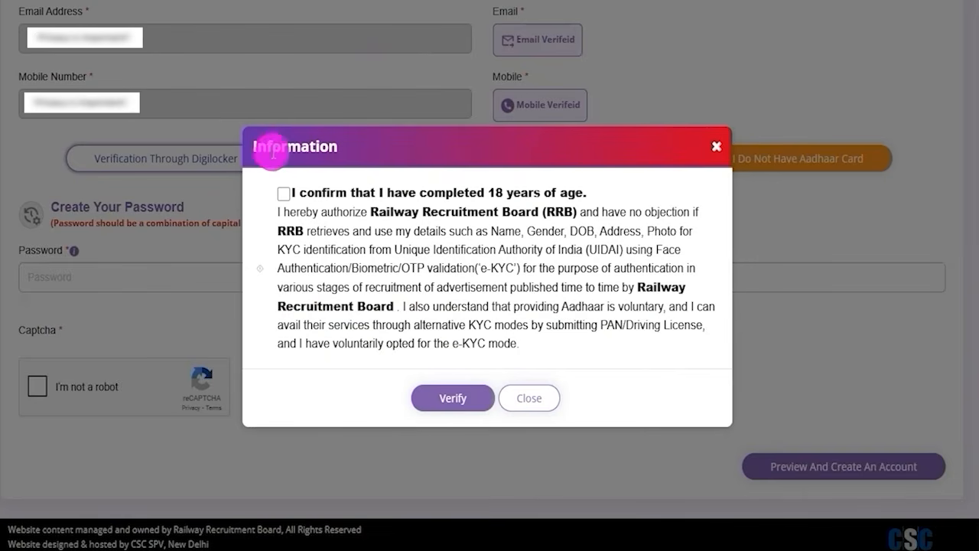
{"action": "left_click", "coordinate": [282, 193]}
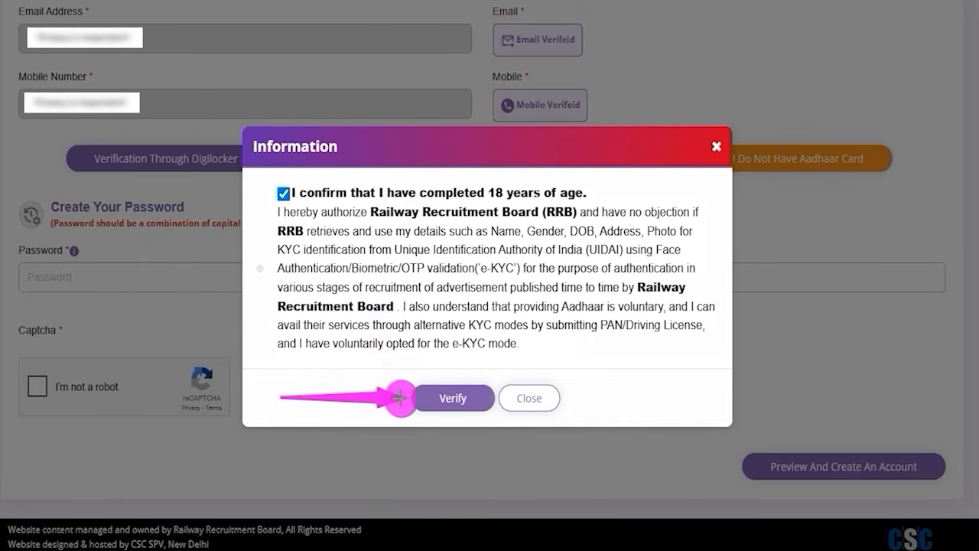
{"action": "left_click", "coordinate": [456, 397]}
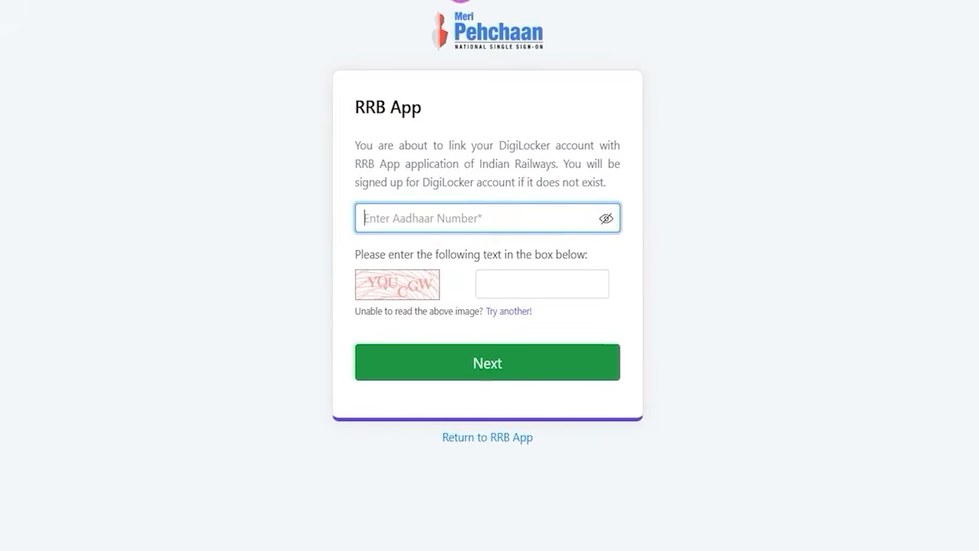
- Mark the Aadhaar Number field, captcha image and captcha text box with ticks, and draw an arrow pointing to Next
{"action": "left_click_drag", "start_coordinate": [511, 219], "coordinate": [556, 179]}
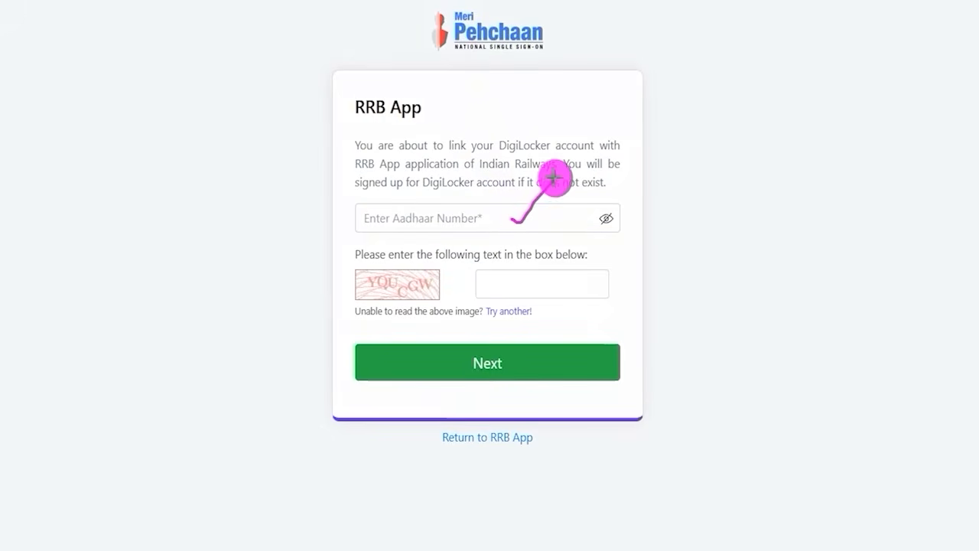
{"action": "left_click_drag", "start_coordinate": [433, 291], "coordinate": [466, 269]}
{"action": "left_click_drag", "start_coordinate": [571, 285], "coordinate": [616, 256]}
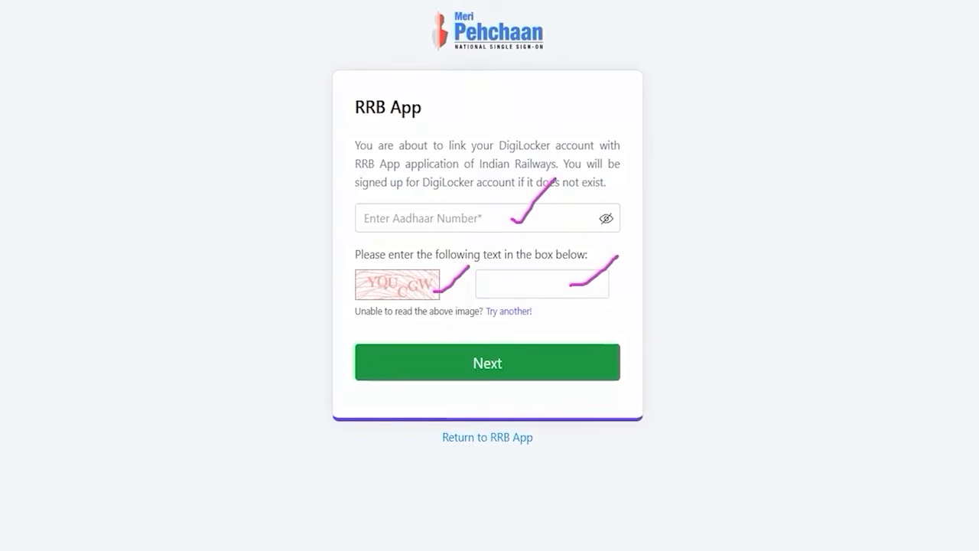
{"action": "left_click_drag", "start_coordinate": [848, 345], "coordinate": [604, 364]}
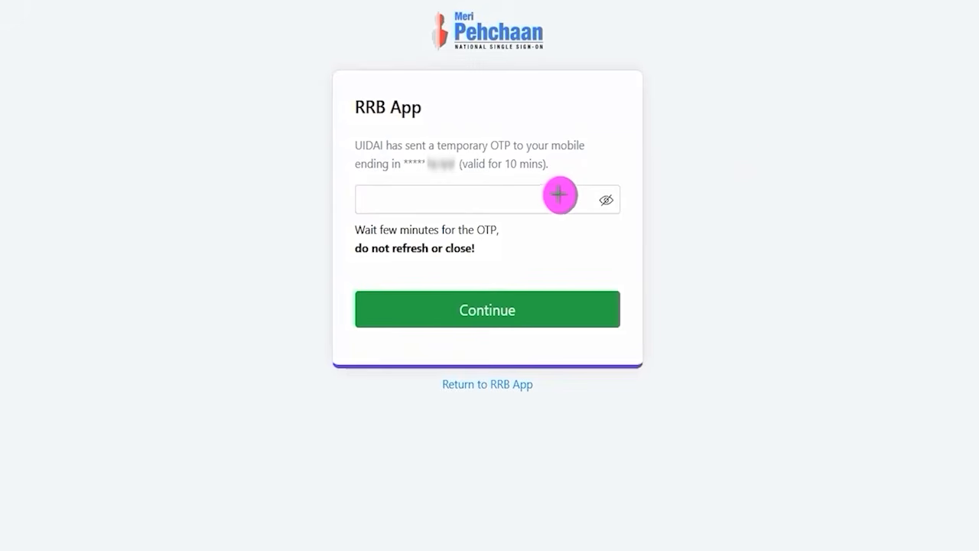
- Tick the OTP field on the UIDAI verification page and draw an arrow pointing to Continue
{"action": "left_click_drag", "start_coordinate": [552, 201], "coordinate": [594, 156]}
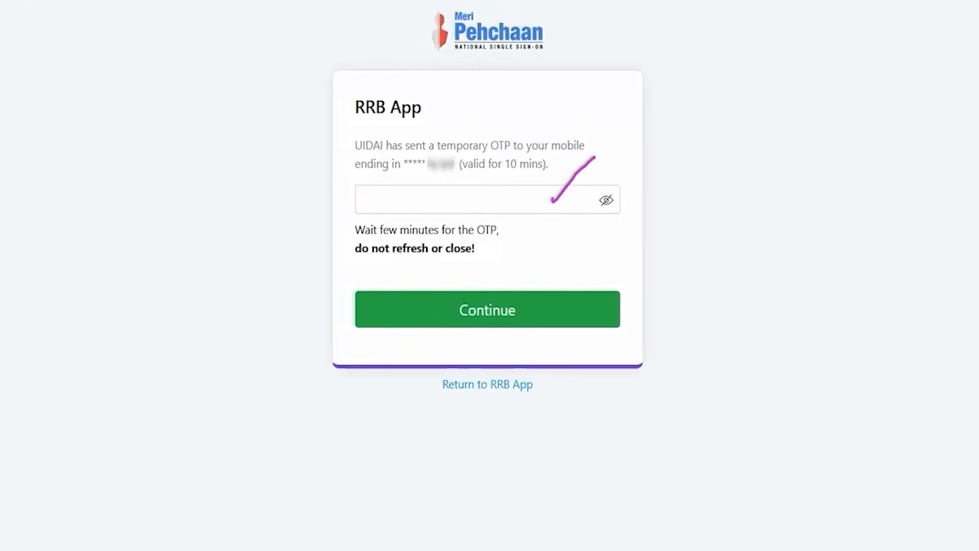
{"action": "left_click_drag", "start_coordinate": [845, 283], "coordinate": [594, 310]}
{"action": "left_click", "coordinate": [594, 311]}
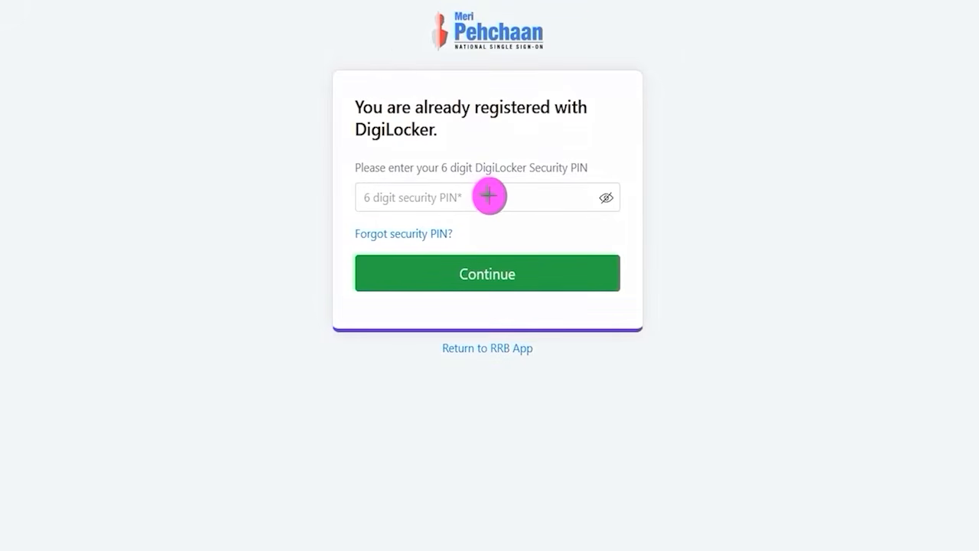
- Put two ticks on the DigiLocker security PIN field, circle Forgot security PIN, and draw an arrow to Continue
{"action": "left_click_drag", "start_coordinate": [498, 199], "coordinate": [541, 168]}
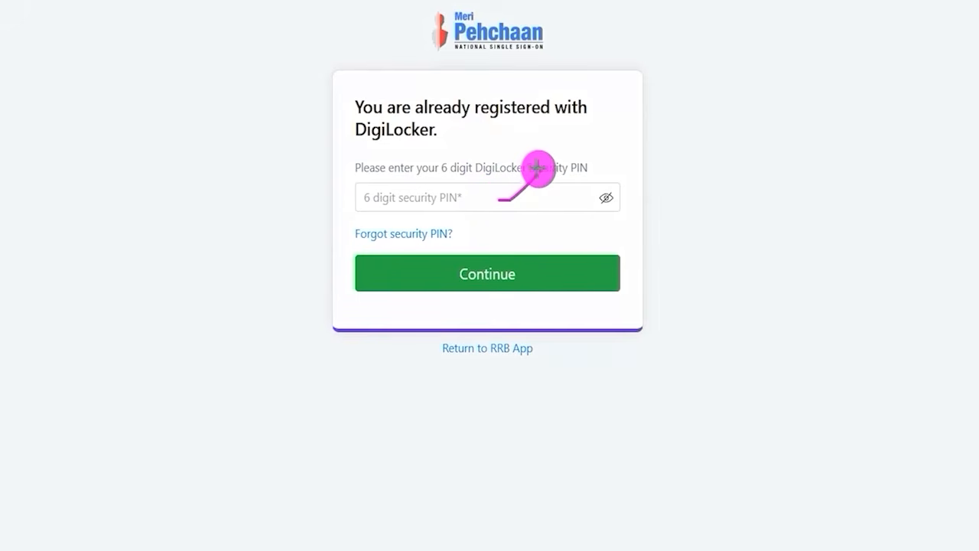
{"action": "mouse_move", "coordinate": [465, 221]}
{"action": "left_mouse_down"}
{"action": "mouse_move", "coordinate": [365, 217]}
{"action": "mouse_move", "coordinate": [343, 230]}
{"action": "mouse_move", "coordinate": [375, 246]}
{"action": "mouse_move", "coordinate": [450, 247]}
{"action": "mouse_move", "coordinate": [467, 238]}
{"action": "mouse_move", "coordinate": [468, 223]}
{"action": "left_mouse_up"}
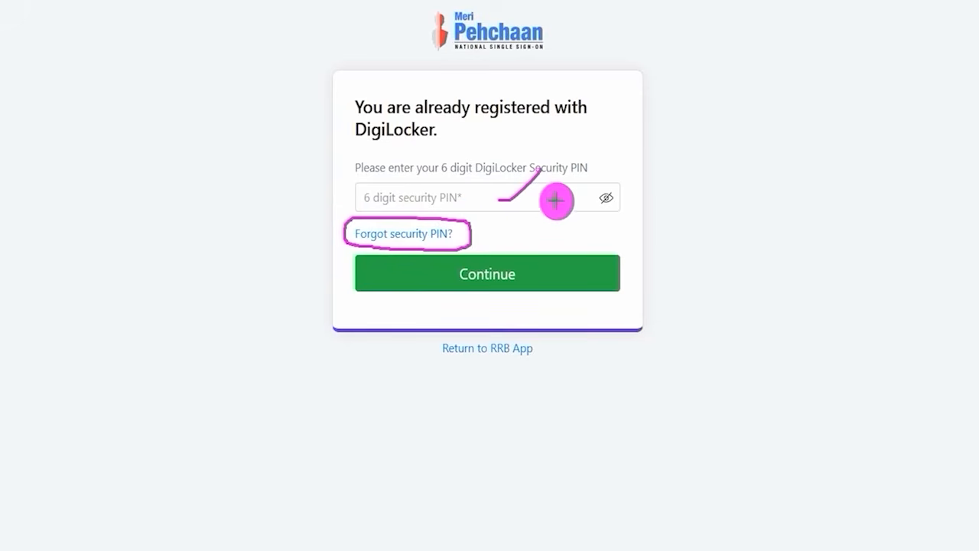
{"action": "left_click_drag", "start_coordinate": [555, 199], "coordinate": [580, 176]}
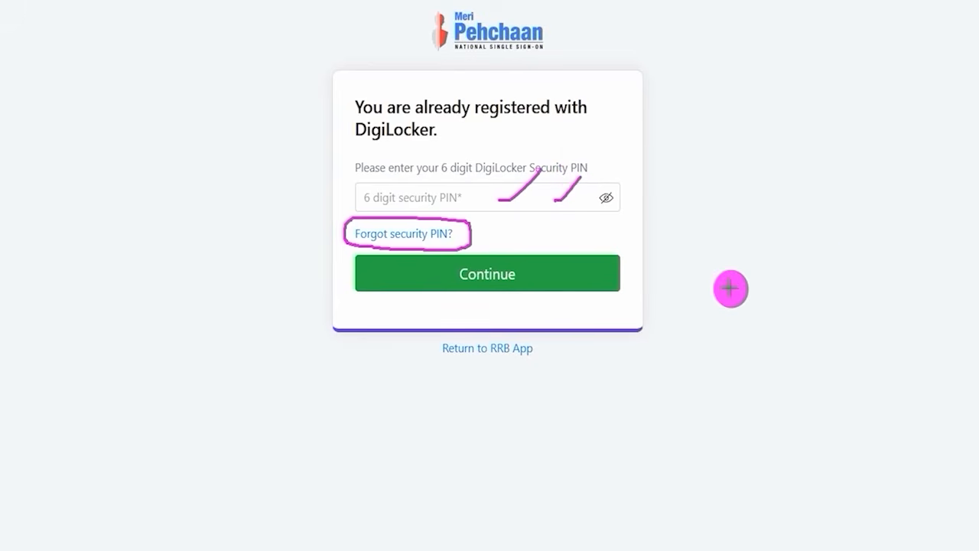
{"action": "left_click_drag", "start_coordinate": [829, 279], "coordinate": [605, 273]}
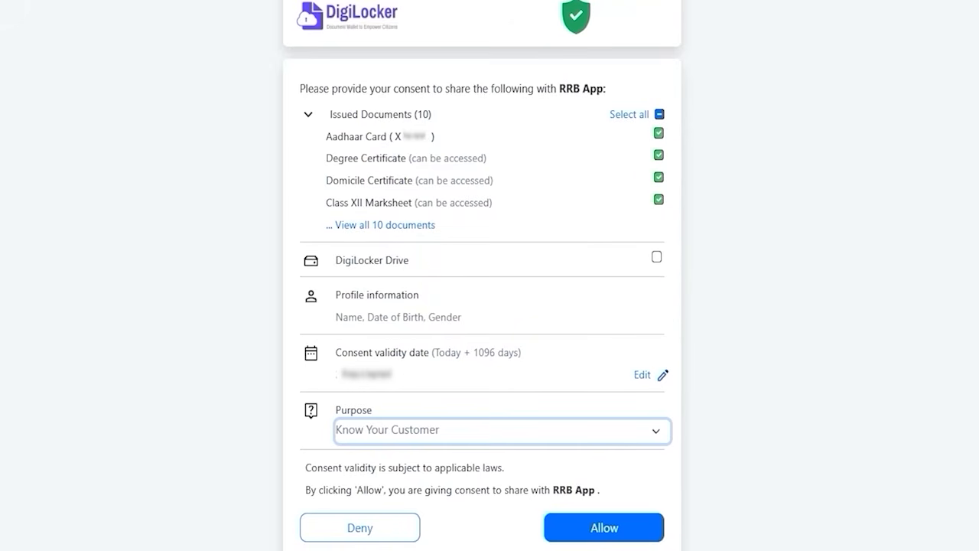
- Draw an arrow pointing to Allow on the DigiLocker consent page for RRB App
{"action": "left_click", "coordinate": [832, 371]}
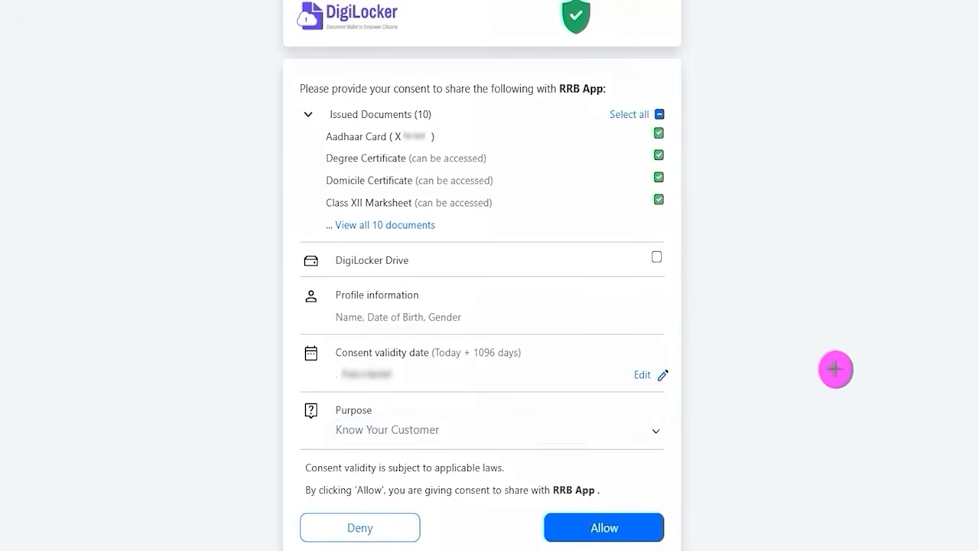
{"action": "left_click_drag", "start_coordinate": [836, 367], "coordinate": [675, 502]}
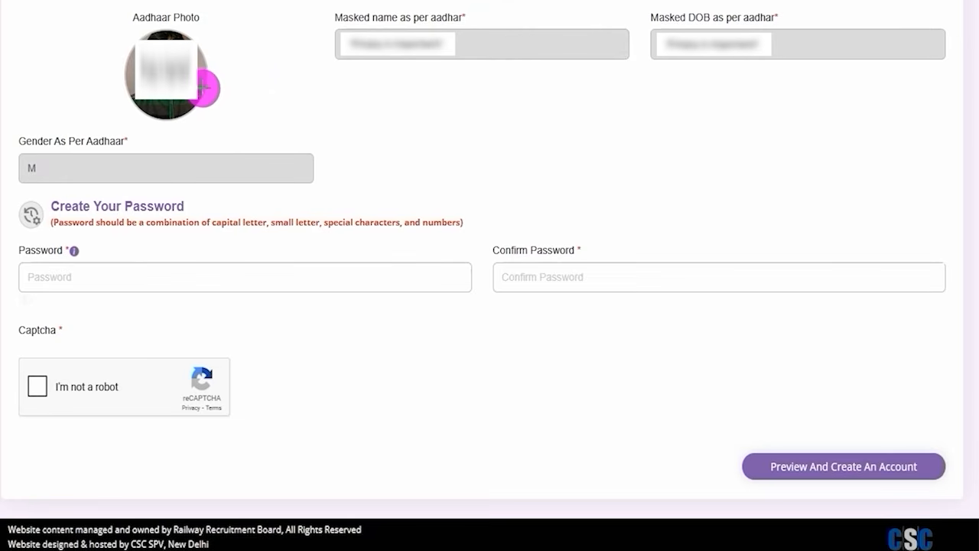
- Outline the Verification Through Aadhaar Card option with a rectangle and choose that option
{"action": "scroll", "coordinate": [422, 84], "scroll_direction": "up", "scroll_amount": 3}
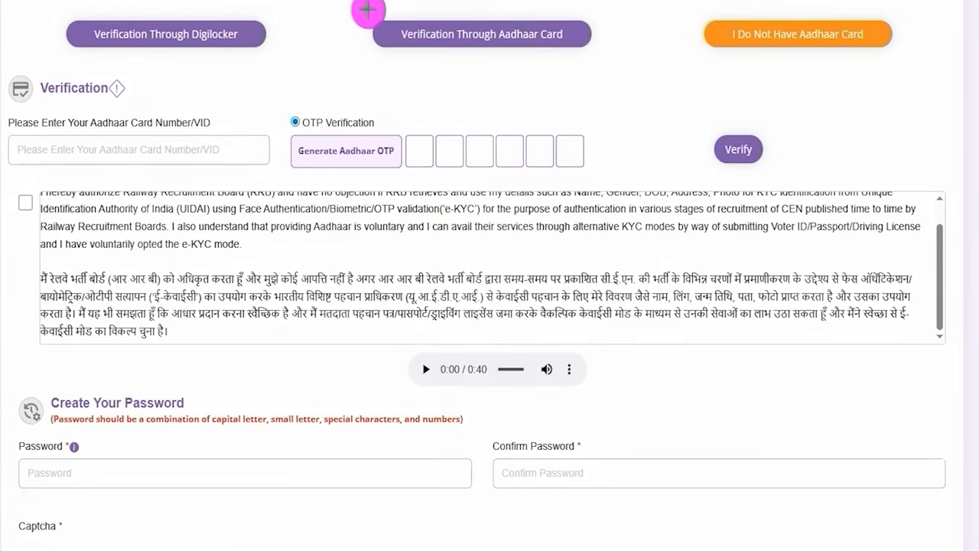
{"action": "mouse_move", "coordinate": [357, 6]}
{"action": "left_mouse_down"}
{"action": "mouse_move", "coordinate": [511, 27]}
{"action": "mouse_move", "coordinate": [607, 65]}
{"action": "left_mouse_up"}
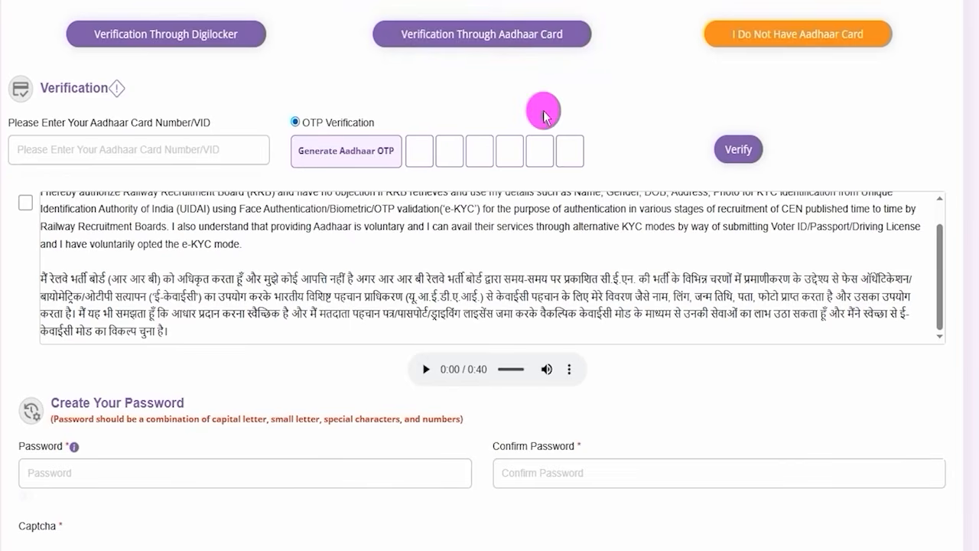
{"action": "left_click", "coordinate": [469, 39]}
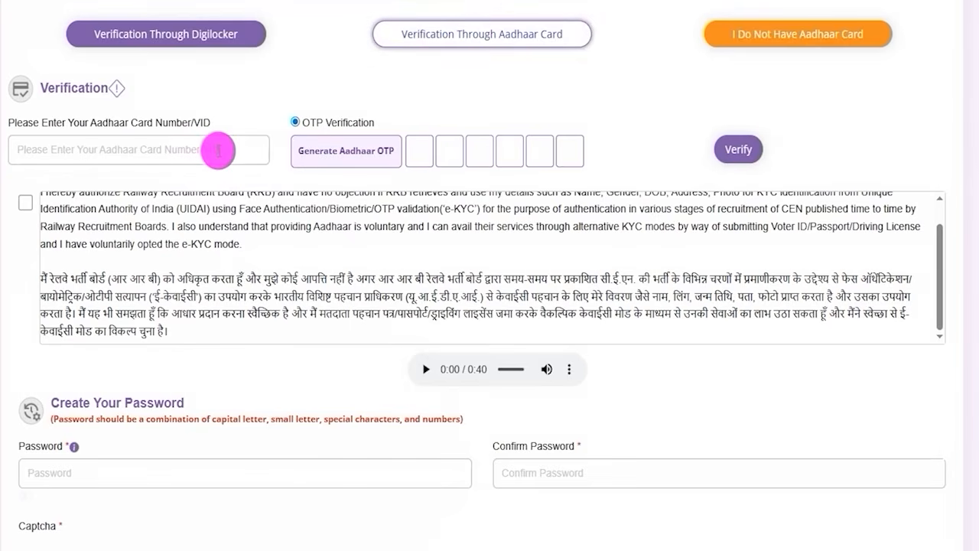
- Tick the Aadhaar number field and Generate Aadhaar OTP, dash the six OTP boxes, and point an arrow at Verify
{"action": "left_click", "coordinate": [380, 0]}
{"action": "left_click_drag", "start_coordinate": [212, 149], "coordinate": [262, 105]}
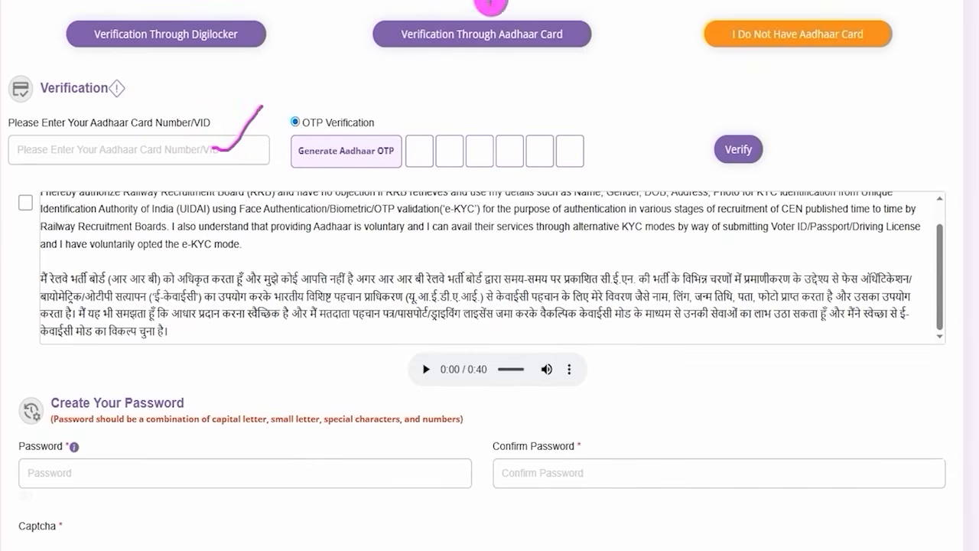
{"action": "left_click_drag", "start_coordinate": [387, 142], "coordinate": [407, 119]}
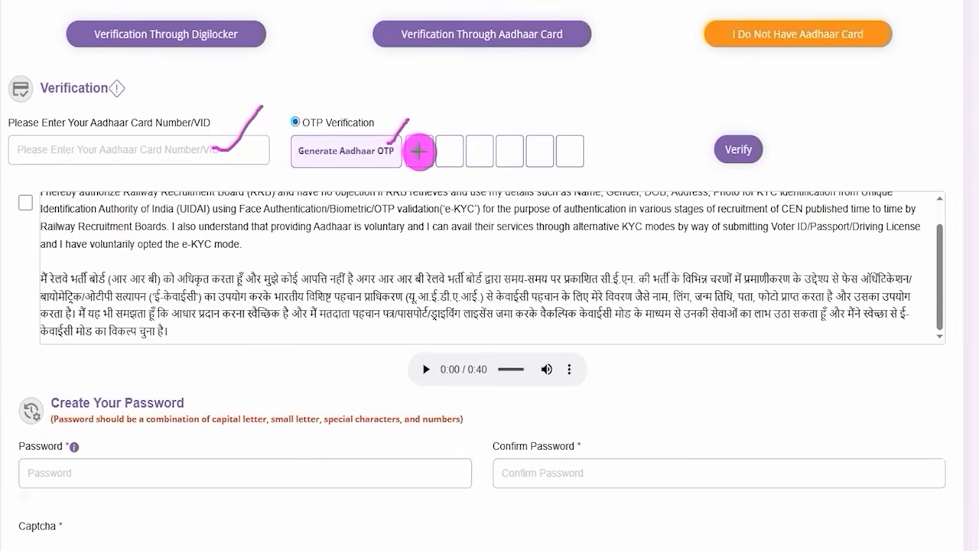
{"action": "left_click_drag", "start_coordinate": [415, 152], "coordinate": [579, 154]}
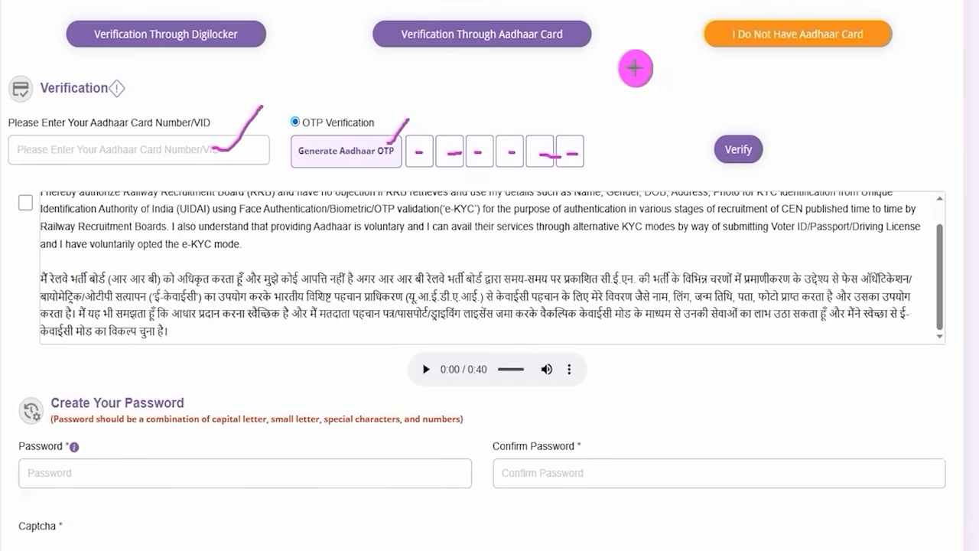
{"action": "left_click_drag", "start_coordinate": [911, 123], "coordinate": [773, 150]}
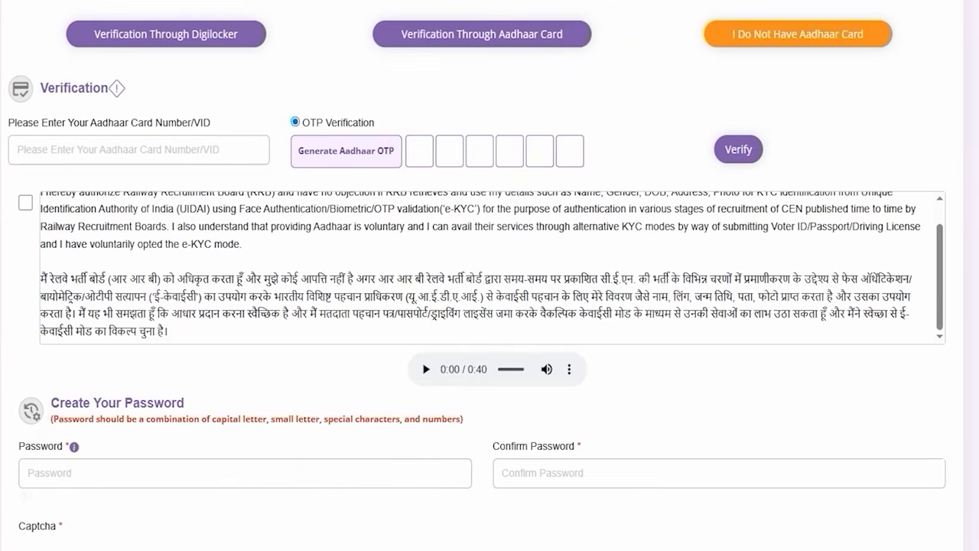
- Outline I Do Not Have Aadhaar Card with a rectangle, choose it, and confirm that choice in the Information dialog
{"action": "mouse_move", "coordinate": [690, 3]}
{"action": "left_mouse_down"}
{"action": "mouse_move", "coordinate": [741, 35]}
{"action": "mouse_move", "coordinate": [901, 65]}
{"action": "left_mouse_up"}
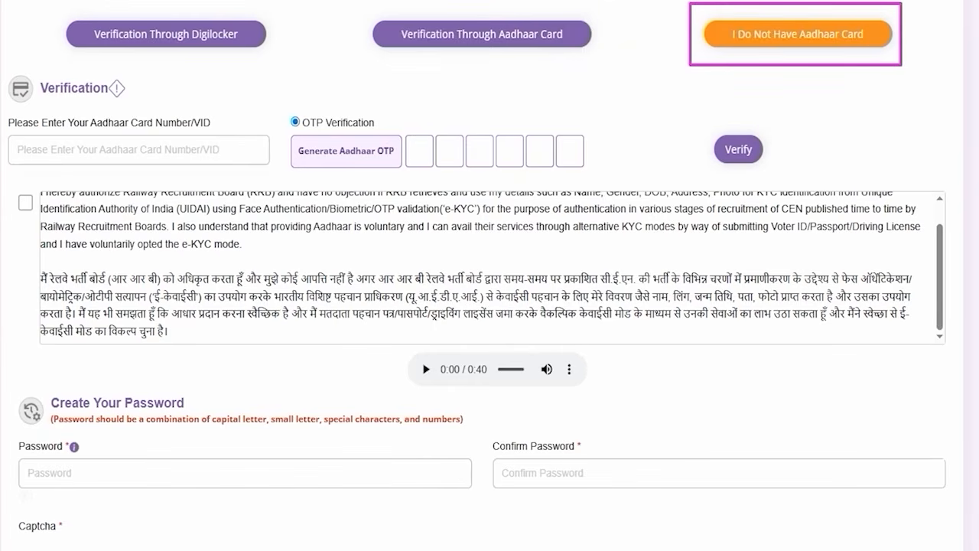
{"action": "left_click", "coordinate": [776, 32]}
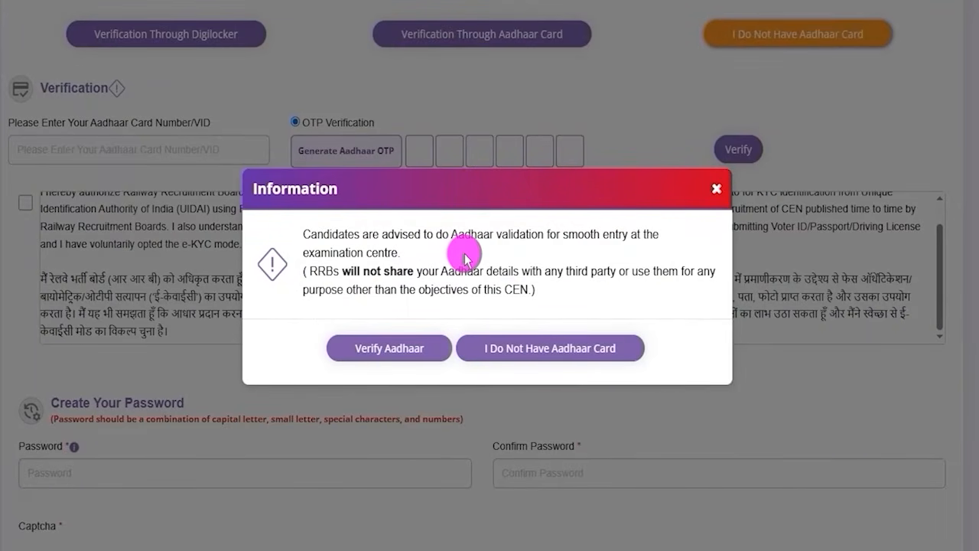
{"action": "left_click", "coordinate": [557, 359]}
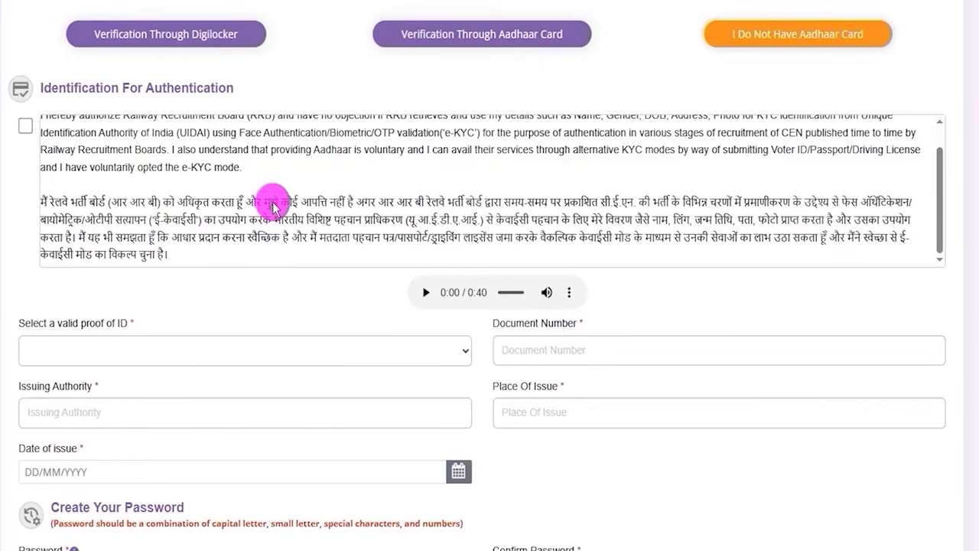
- Accept the declaration under Identification For Authentication and select PAN as the valid proof of ID
{"action": "left_click", "coordinate": [25, 125]}
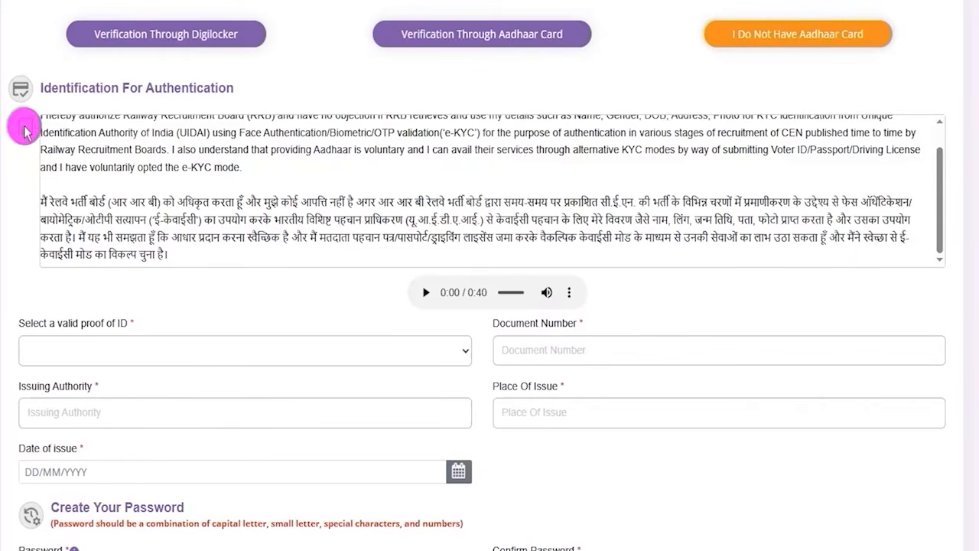
{"action": "left_click", "coordinate": [156, 352]}
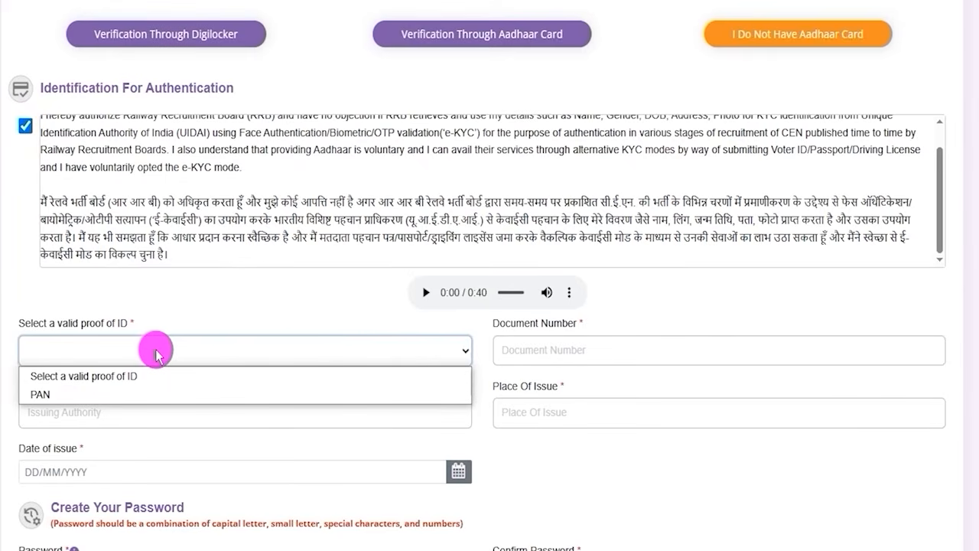
{"action": "left_click", "coordinate": [71, 394]}
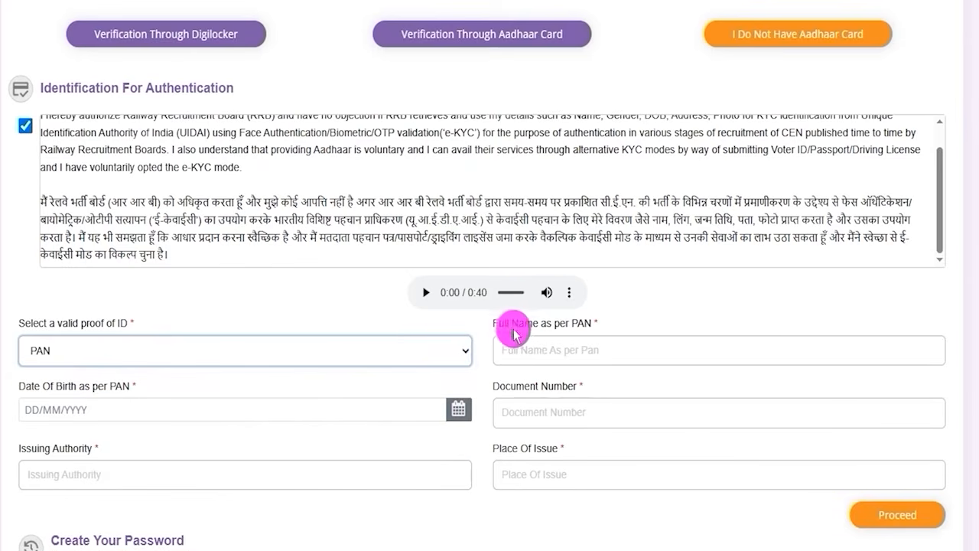
- Go through the PAN form's full name, date of birth, document number, issuing authority and place of issue fields
{"action": "left_click_drag", "start_coordinate": [512, 325], "coordinate": [557, 350]}
{"action": "left_click", "coordinate": [557, 349]}
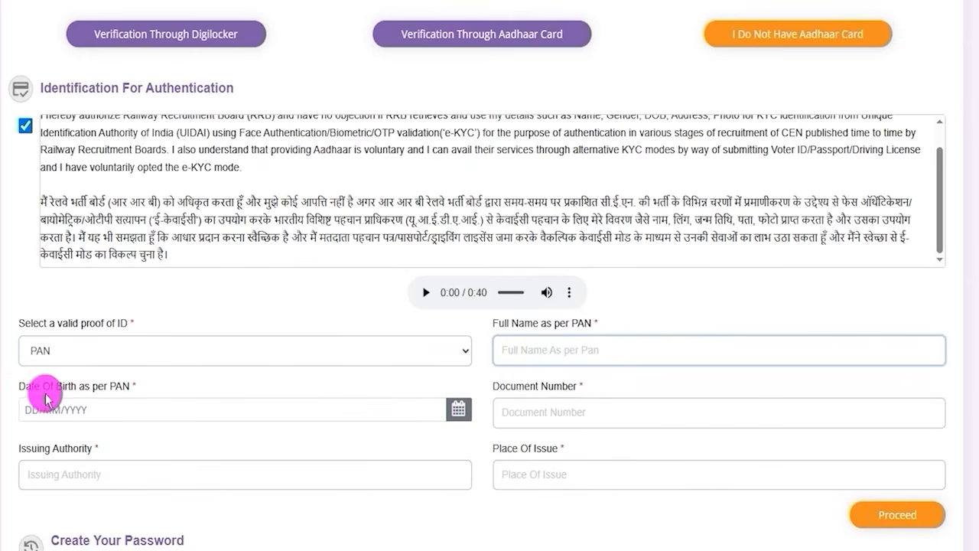
{"action": "left_click_drag", "start_coordinate": [31, 389], "coordinate": [104, 387]}
{"action": "left_click", "coordinate": [343, 409]}
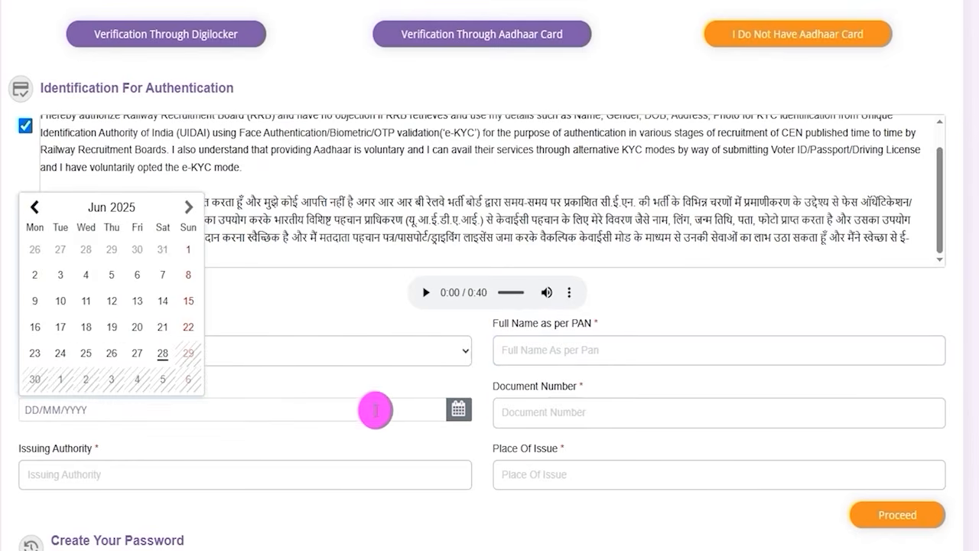
{"action": "left_click", "coordinate": [502, 404]}
{"action": "left_click_drag", "start_coordinate": [525, 388], "coordinate": [573, 391]}
{"action": "left_click", "coordinate": [85, 474]}
{"action": "left_click", "coordinate": [85, 474]}
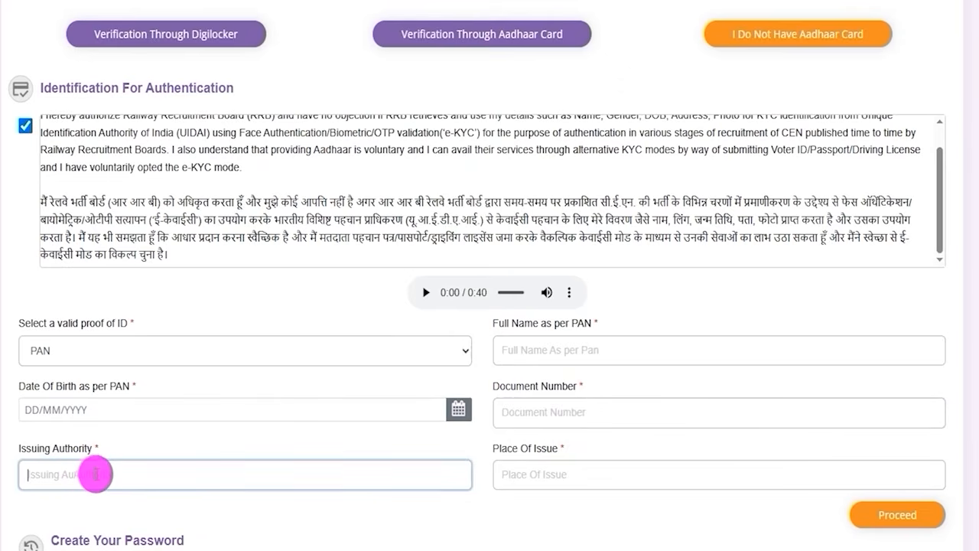
{"action": "left_click", "coordinate": [586, 468]}
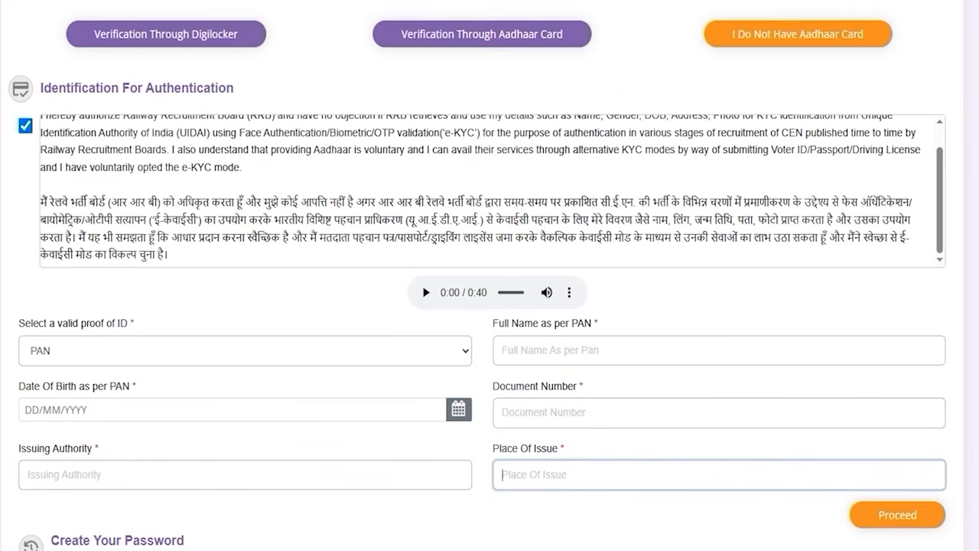
- Draw an arrow pointing to Proceed and rectangles around the no-Aadhaar, Aadhaar Card and Digilocker verification options
{"action": "left_click_drag", "start_coordinate": [638, 516], "coordinate": [833, 515]}
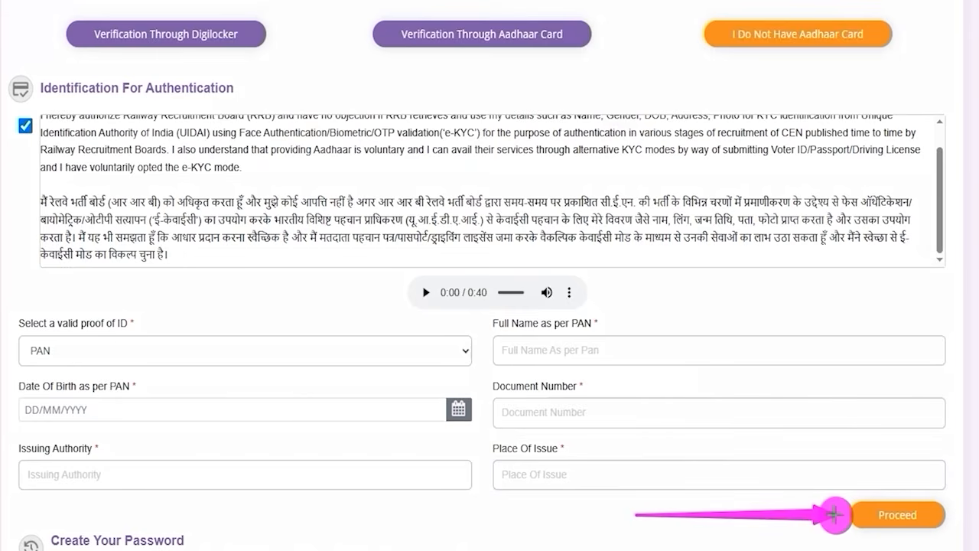
{"action": "left_click_drag", "start_coordinate": [833, 515], "coordinate": [837, 514]}
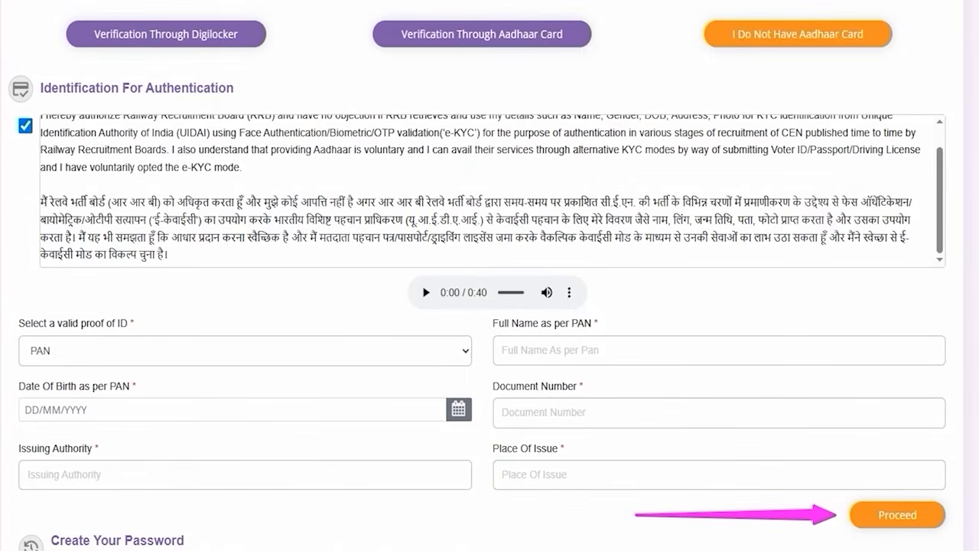
{"action": "left_click_drag", "start_coordinate": [786, 23], "coordinate": [901, 59]}
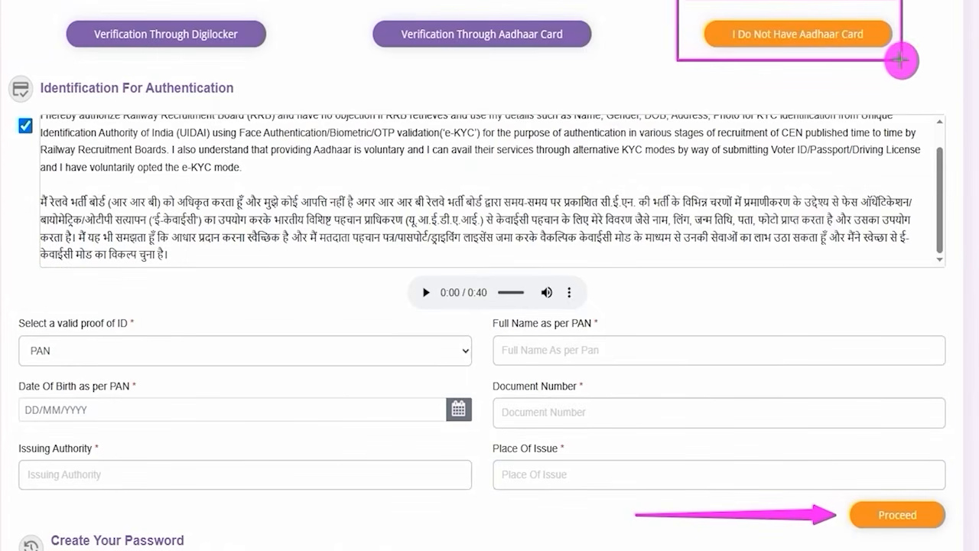
{"action": "left_click_drag", "start_coordinate": [330, 12], "coordinate": [618, 60]}
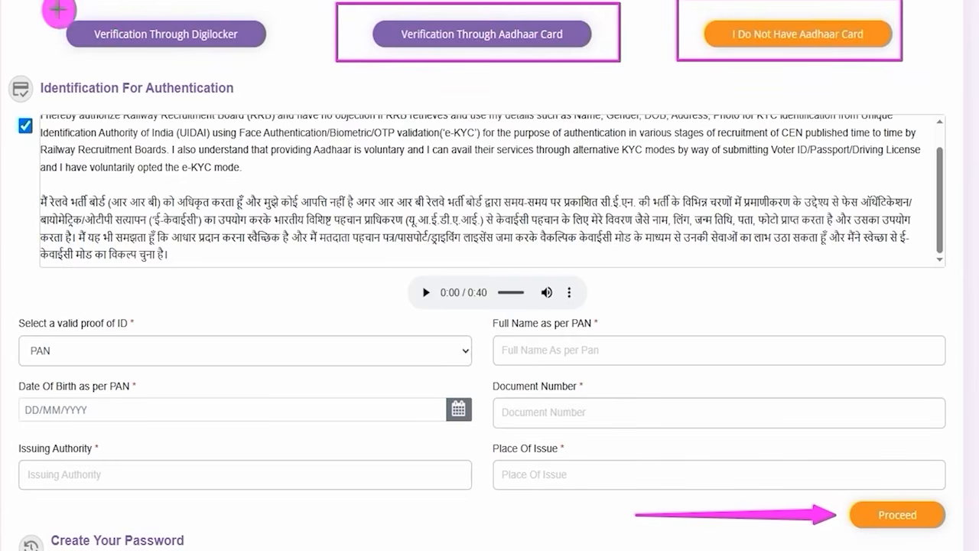
{"action": "mouse_move", "coordinate": [73, 12]}
{"action": "left_mouse_down"}
{"action": "mouse_move", "coordinate": [275, 37]}
{"action": "mouse_move", "coordinate": [284, 58]}
{"action": "left_mouse_up"}
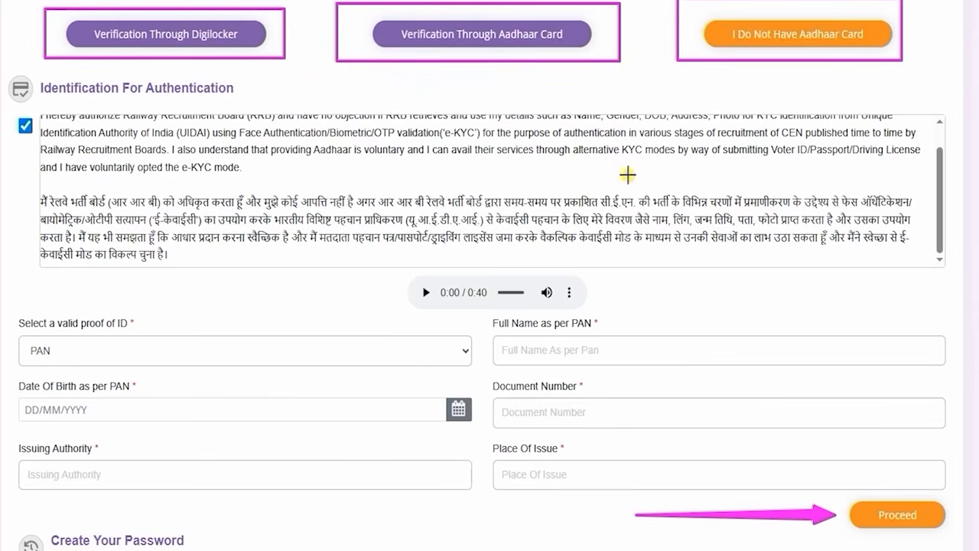
- Switch back to verification through Aadhaar Card and tick the confirmation of being 18 years old or older
{"action": "left_click", "coordinate": [544, 51]}
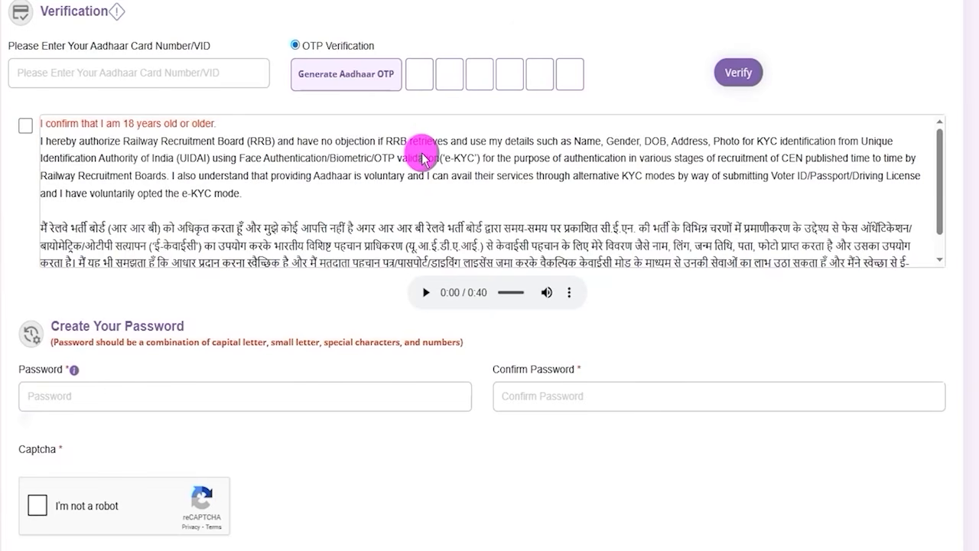
{"action": "left_click", "coordinate": [26, 126]}
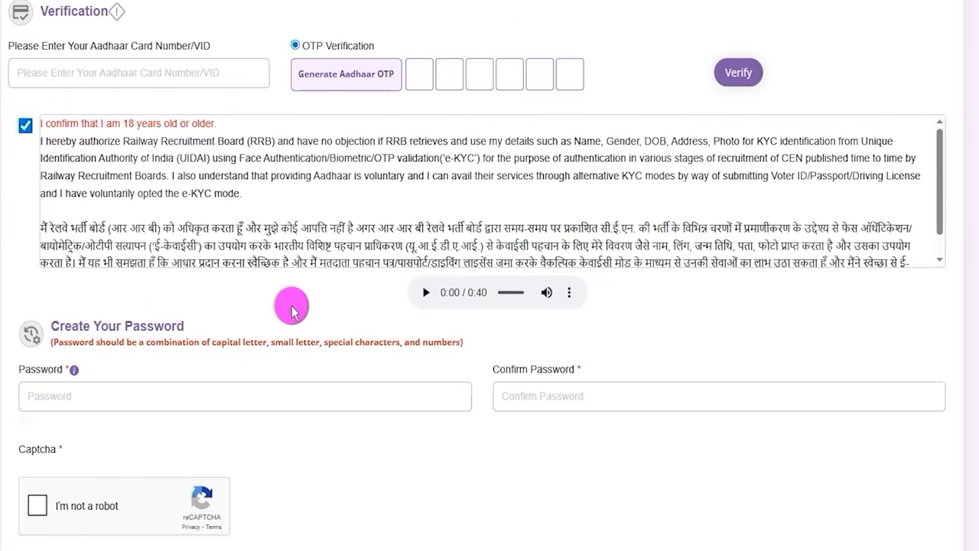
- Highlight the Create Your Password heading and the sample password written in Notepad
{"action": "scroll", "coordinate": [290, 306], "scroll_direction": "down", "scroll_amount": 3}
{"action": "left_click_drag", "start_coordinate": [48, 208], "coordinate": [172, 206]}
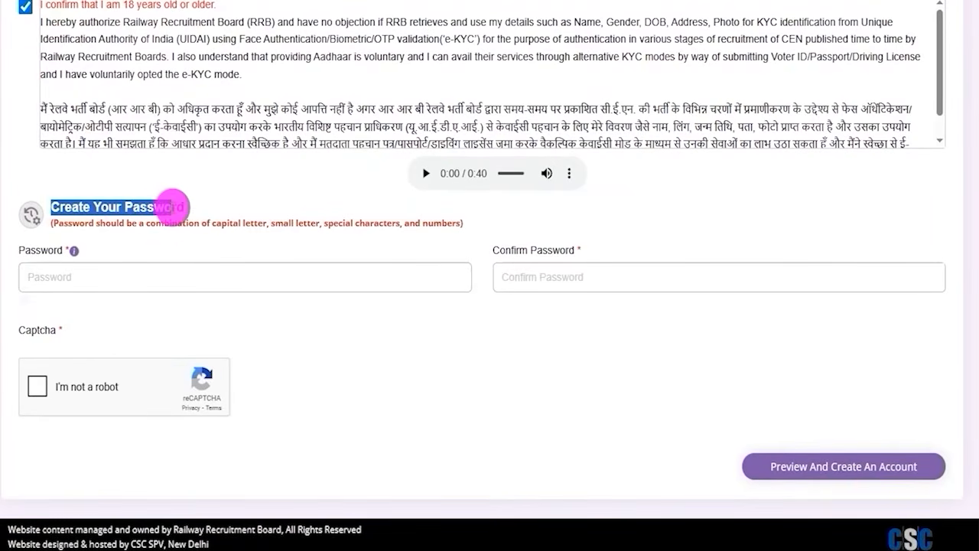
{"action": "left_click", "coordinate": [161, 279]}
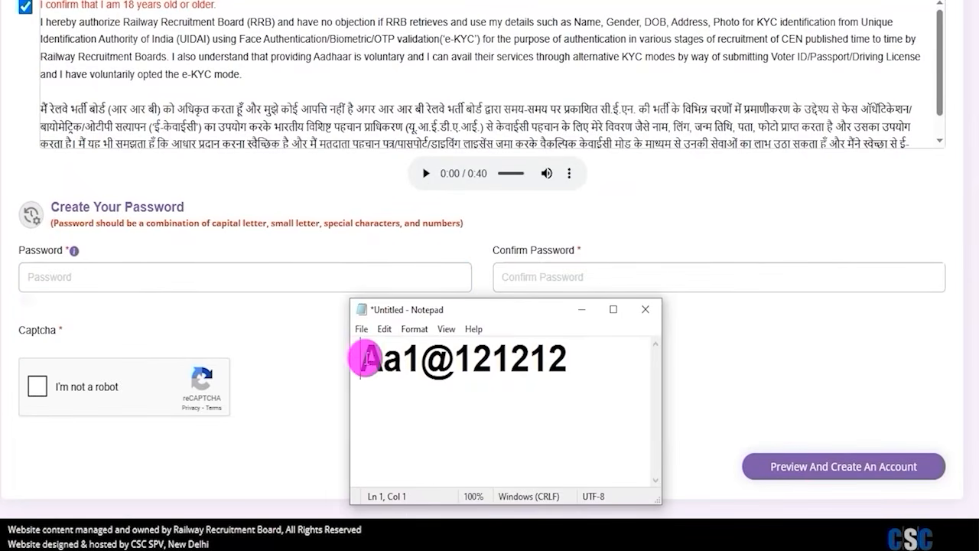
{"action": "left_click_drag", "start_coordinate": [361, 357], "coordinate": [562, 362]}
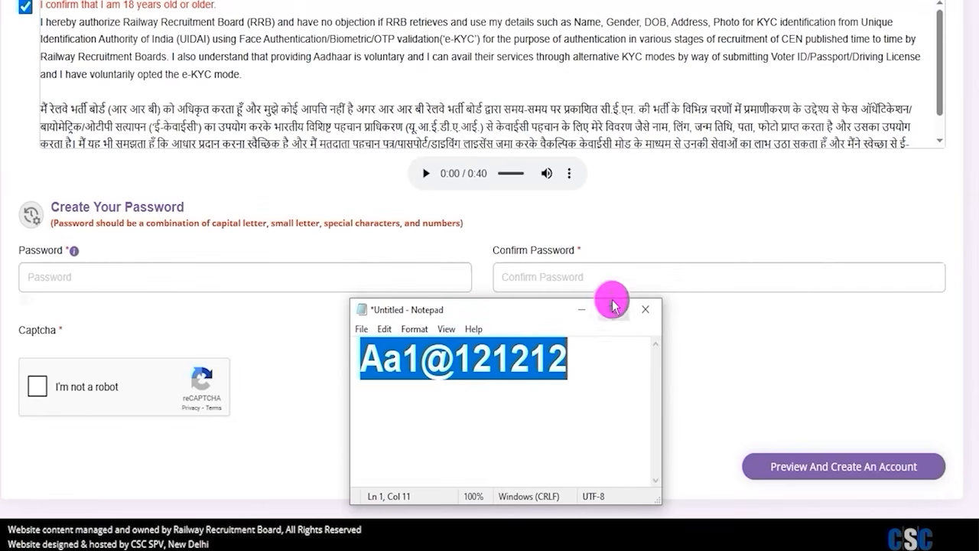
- Pass the I'm not a robot captcha below the password fields and draw an arrow pointing to Preview And Create An Account
{"action": "left_click", "coordinate": [546, 277]}
{"action": "left_click_drag", "start_coordinate": [500, 250], "coordinate": [539, 277]}
{"action": "left_click", "coordinate": [538, 276]}
{"action": "left_click", "coordinate": [38, 387]}
{"action": "left_click", "coordinate": [38, 388]}
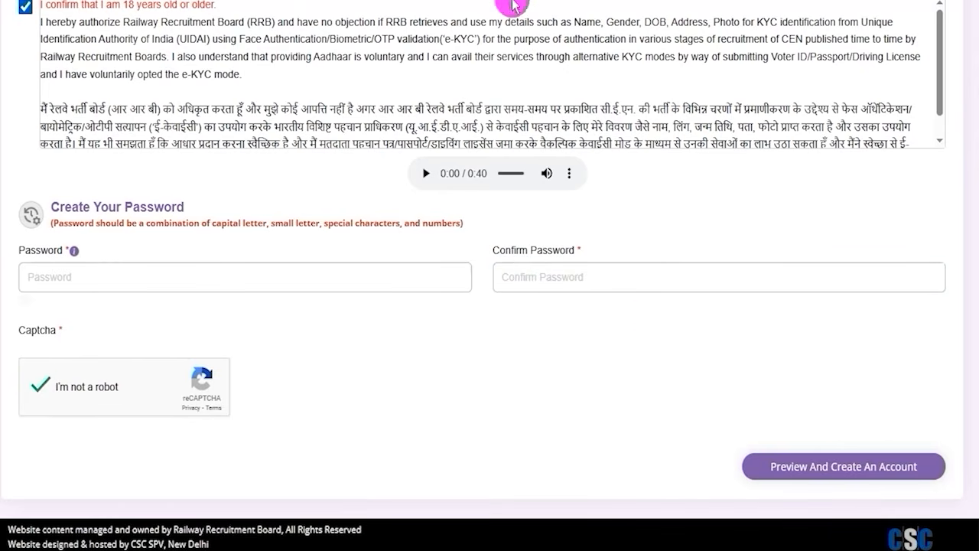
{"action": "left_click_drag", "start_coordinate": [429, 392], "coordinate": [738, 462]}
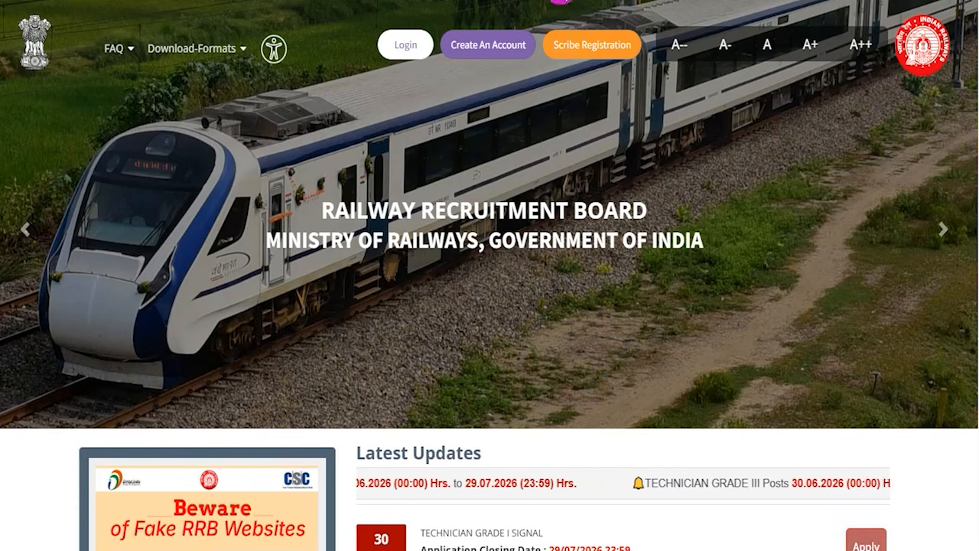
- Go to the RRB login page, mark its two login methods and choose login with RRB account credentials
{"action": "mouse_move", "coordinate": [201, 161]}
{"action": "left_mouse_down"}
{"action": "mouse_move", "coordinate": [339, 70]}
{"action": "mouse_move", "coordinate": [382, 57]}
{"action": "left_mouse_up"}
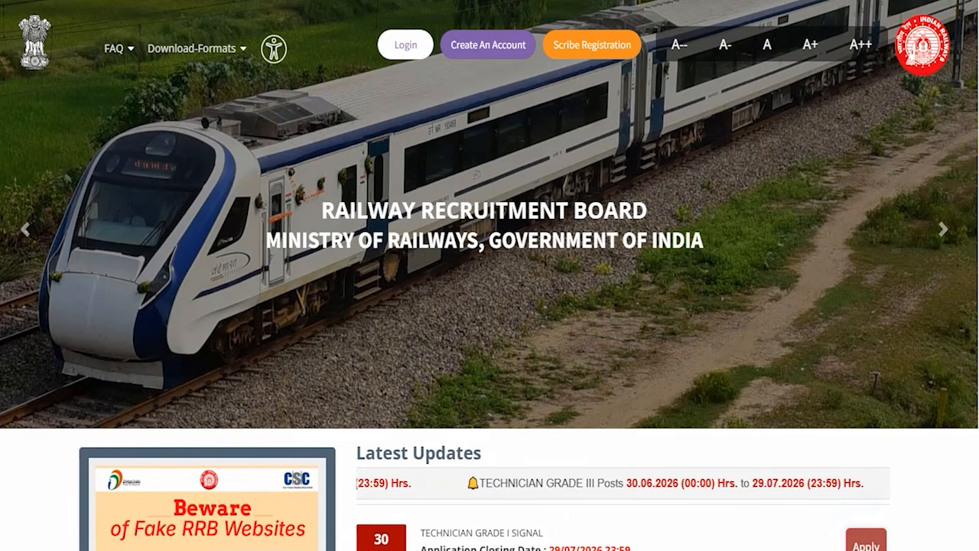
{"action": "left_click", "coordinate": [403, 44]}
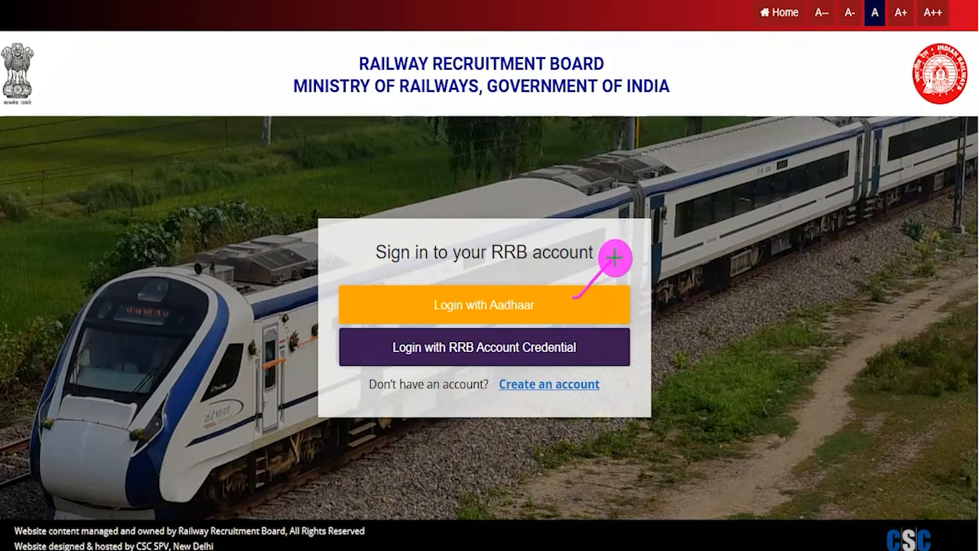
{"action": "left_click_drag", "start_coordinate": [635, 345], "coordinate": [670, 305]}
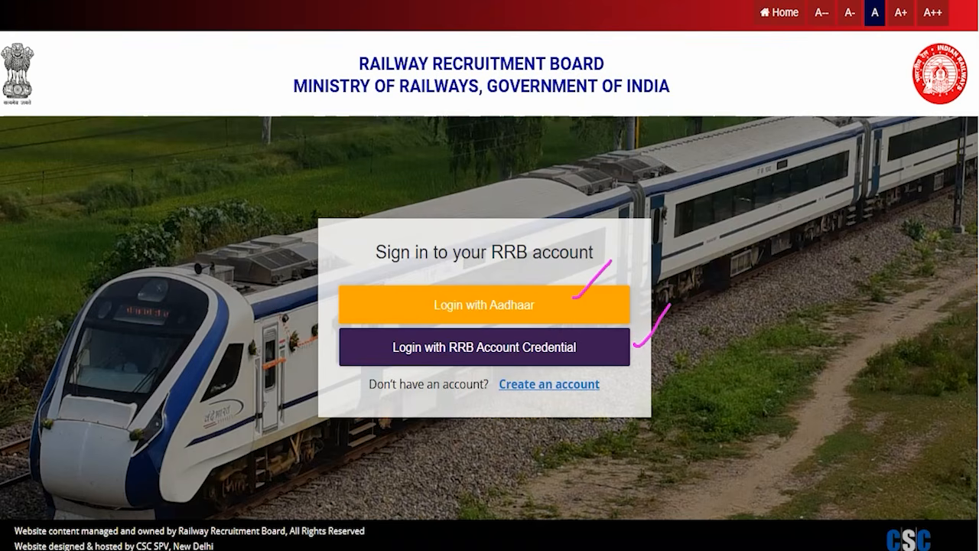
{"action": "left_click", "coordinate": [443, 347]}
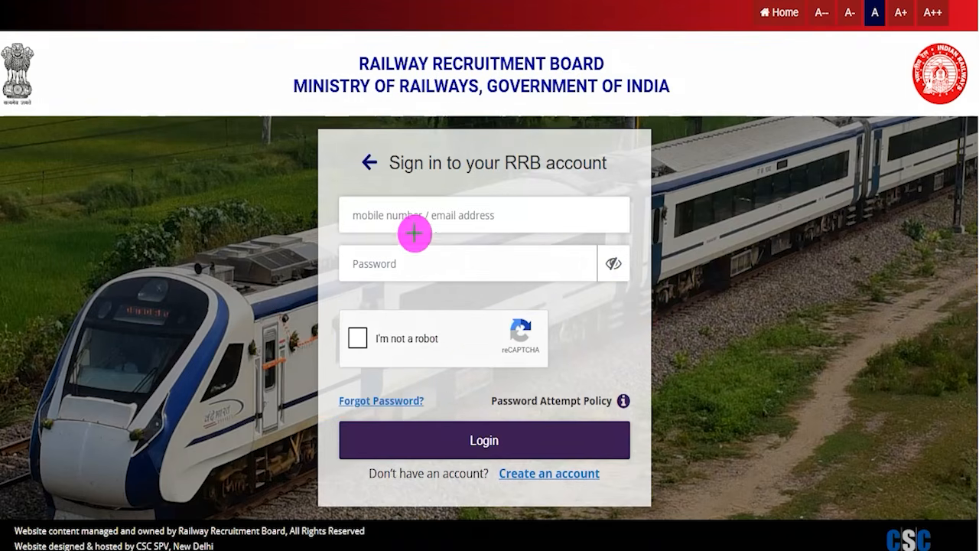
- Mark the mobile number/email address, password and captcha fields of the sign-in form, and draw an arrow towards Login
{"action": "left_click_drag", "start_coordinate": [387, 219], "coordinate": [412, 191]}
{"action": "left_click_drag", "start_coordinate": [497, 221], "coordinate": [528, 186]}
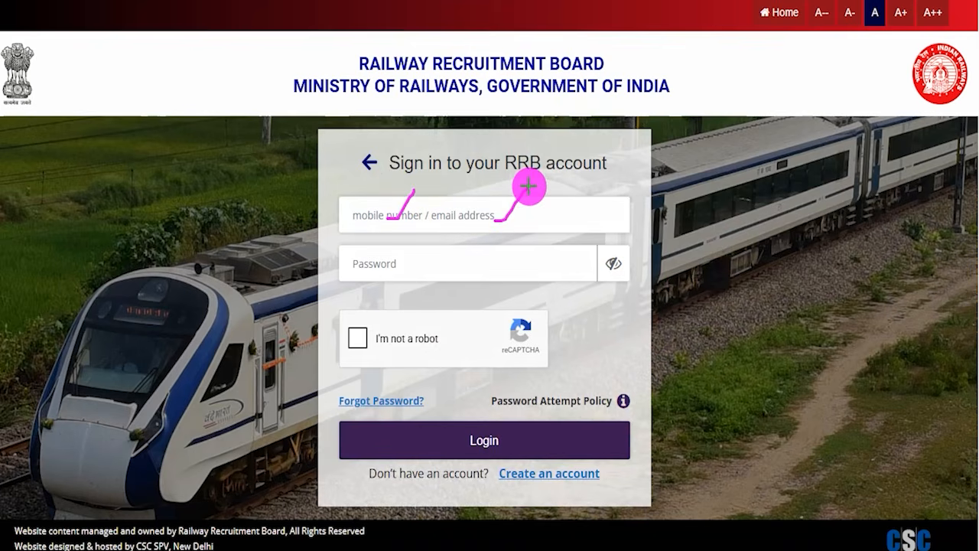
{"action": "left_click_drag", "start_coordinate": [360, 265], "coordinate": [400, 263]}
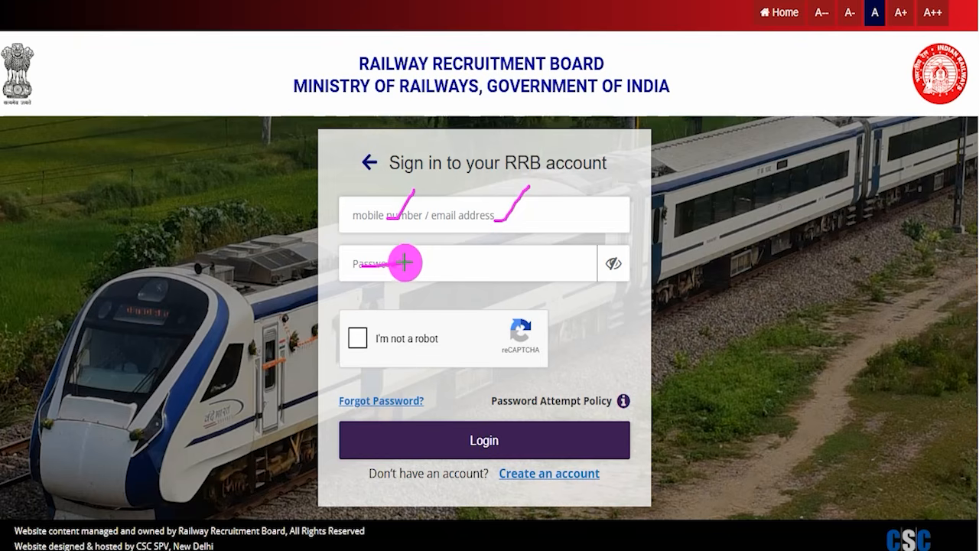
{"action": "left_click_drag", "start_coordinate": [352, 337], "coordinate": [397, 304]}
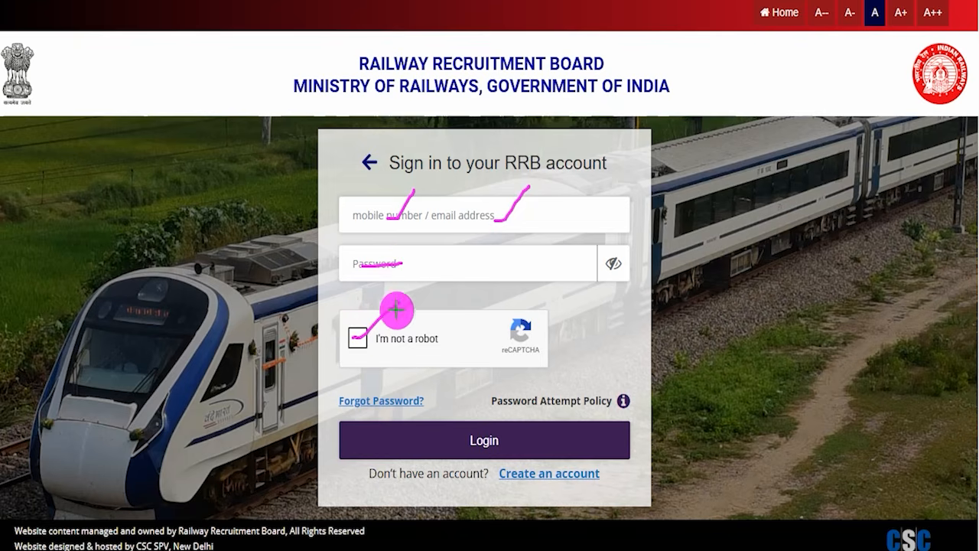
{"action": "mouse_move", "coordinate": [795, 256]}
{"action": "left_mouse_down"}
{"action": "mouse_move", "coordinate": [684, 344]}
{"action": "mouse_move", "coordinate": [523, 430]}
{"action": "left_mouse_up"}
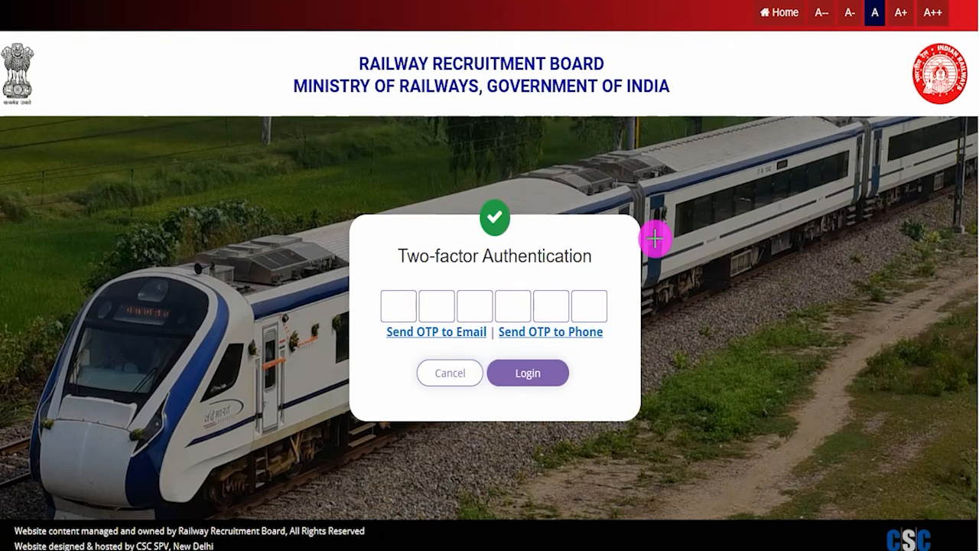
- Mark the Two-factor Authentication dialog and draw rectangles and check marks on Send OTP to Email and Send OTP to Phone
{"action": "left_click_drag", "start_coordinate": [599, 233], "coordinate": [638, 184]}
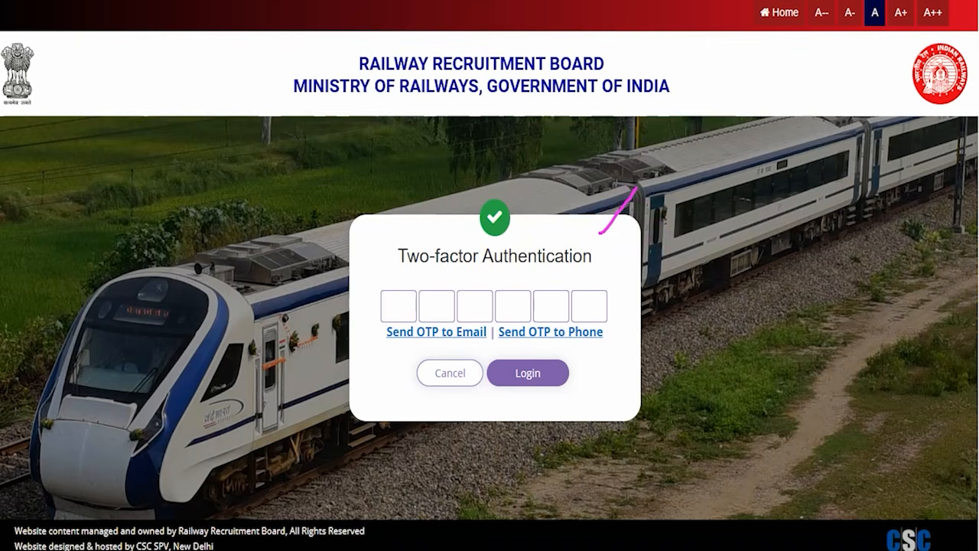
{"action": "mouse_move", "coordinate": [376, 317]}
{"action": "left_mouse_down"}
{"action": "mouse_move", "coordinate": [488, 350]}
{"action": "mouse_move", "coordinate": [606, 349]}
{"action": "left_mouse_up"}
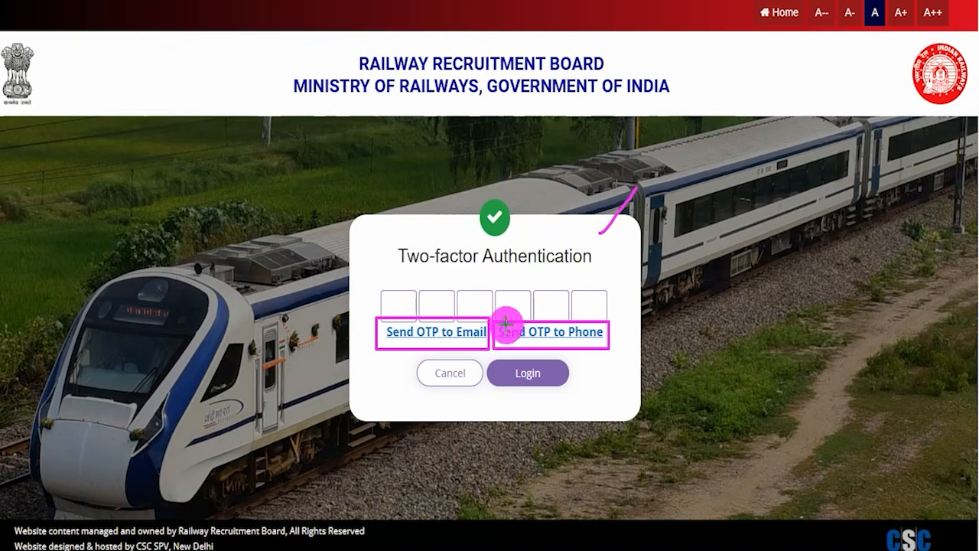
{"action": "left_click_drag", "start_coordinate": [488, 316], "coordinate": [503, 291]}
{"action": "left_click_drag", "start_coordinate": [604, 321], "coordinate": [621, 284]}
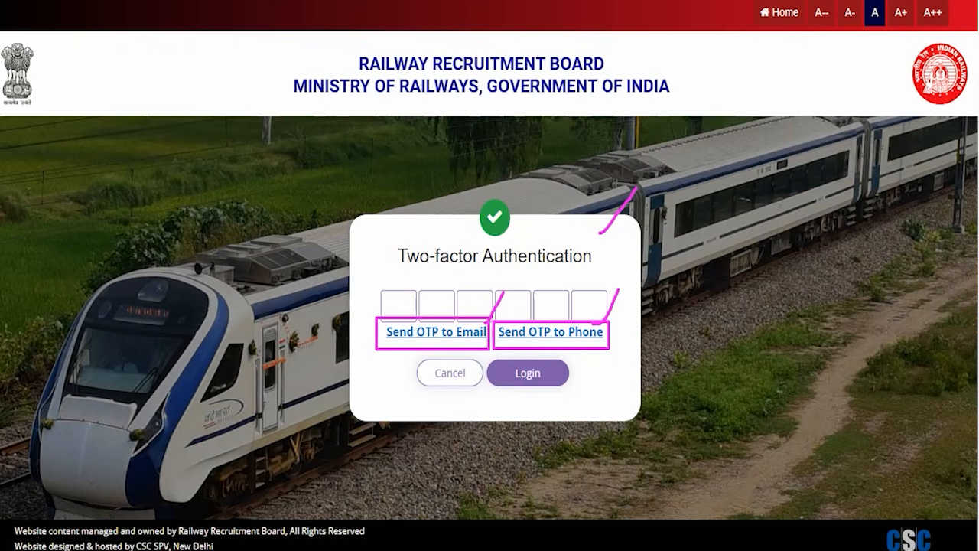
- Clear the annotations, mark the OTP boxes with dashes and draw an arrow pointing to Login in the two-factor dialog
{"action": "key", "text": "Escape"}
{"action": "left_click_drag", "start_coordinate": [390, 307], "coordinate": [447, 309]}
{"action": "left_click_drag", "start_coordinate": [523, 305], "coordinate": [579, 305]}
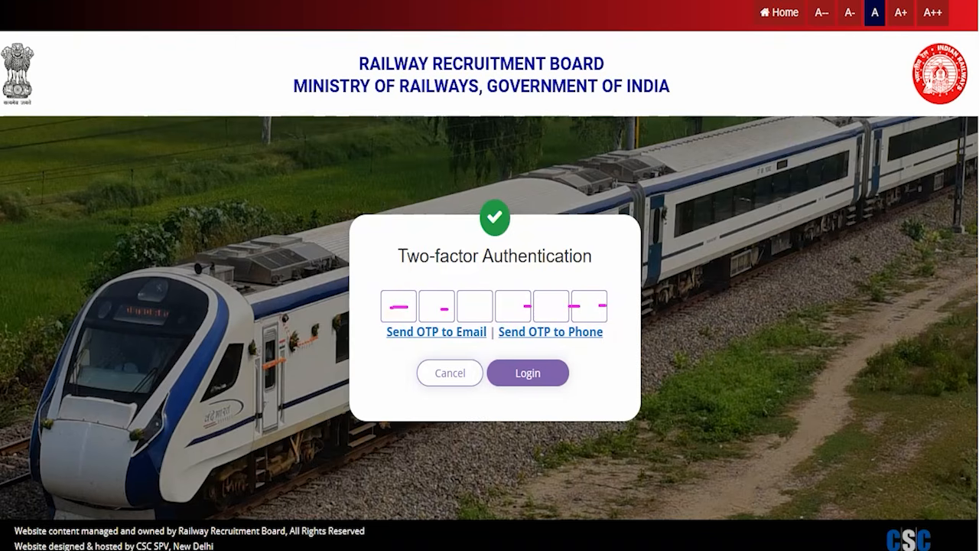
{"action": "mouse_move", "coordinate": [750, 260]}
{"action": "left_mouse_down"}
{"action": "mouse_move", "coordinate": [645, 328]}
{"action": "mouse_move", "coordinate": [571, 359]}
{"action": "left_mouse_up"}
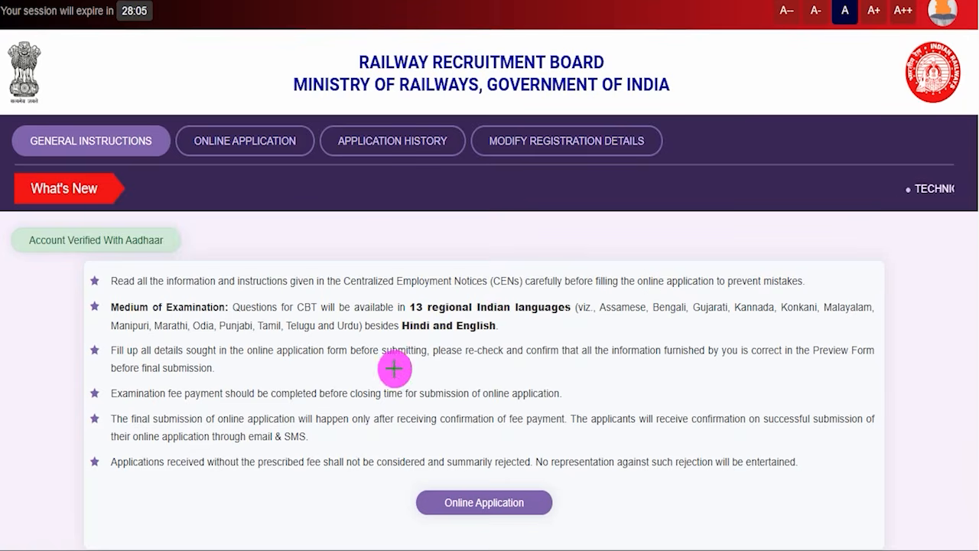
- Point out both Online Application links with a rectangle and an arrow, and open the online application page
{"action": "mouse_move", "coordinate": [387, 477]}
{"action": "left_mouse_down"}
{"action": "mouse_move", "coordinate": [546, 501]}
{"action": "mouse_move", "coordinate": [575, 529]}
{"action": "left_mouse_up"}
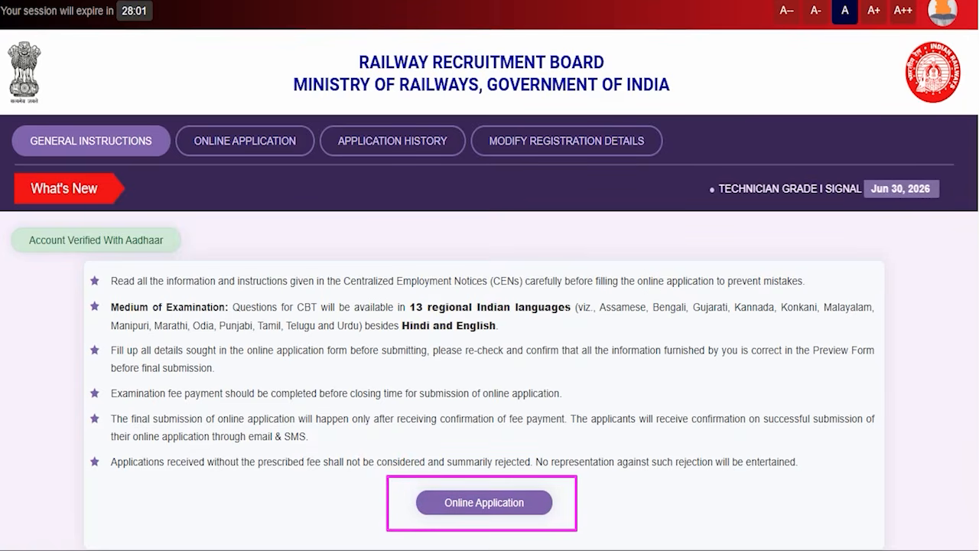
{"action": "left_click_drag", "start_coordinate": [223, 271], "coordinate": [234, 159]}
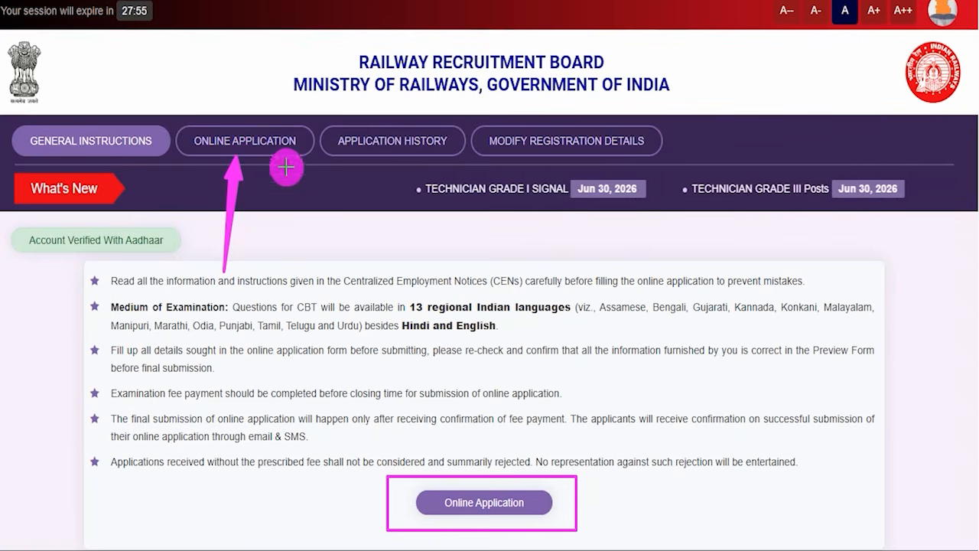
{"action": "left_click", "coordinate": [435, 502]}
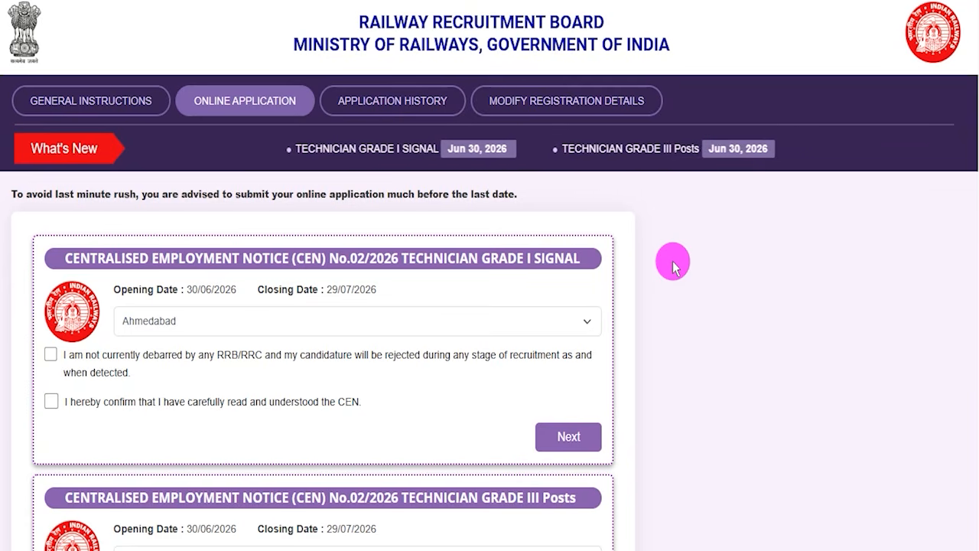
- Examine the RRB choices and declarations for the CEN 02/2026 Technician Grade I Signal and Grade III notices
{"action": "scroll", "coordinate": [673, 266], "scroll_direction": "down", "scroll_amount": 2}
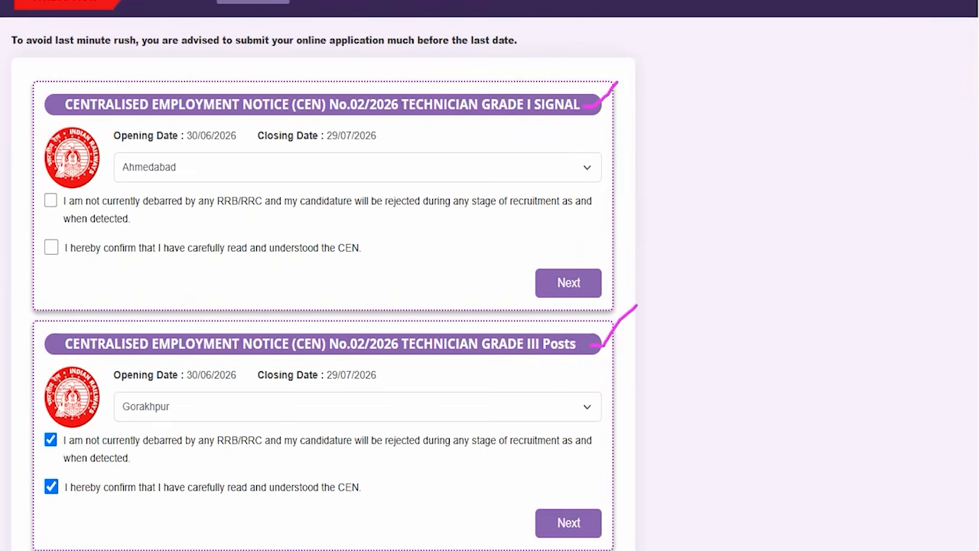
{"action": "left_click", "coordinate": [240, 406]}
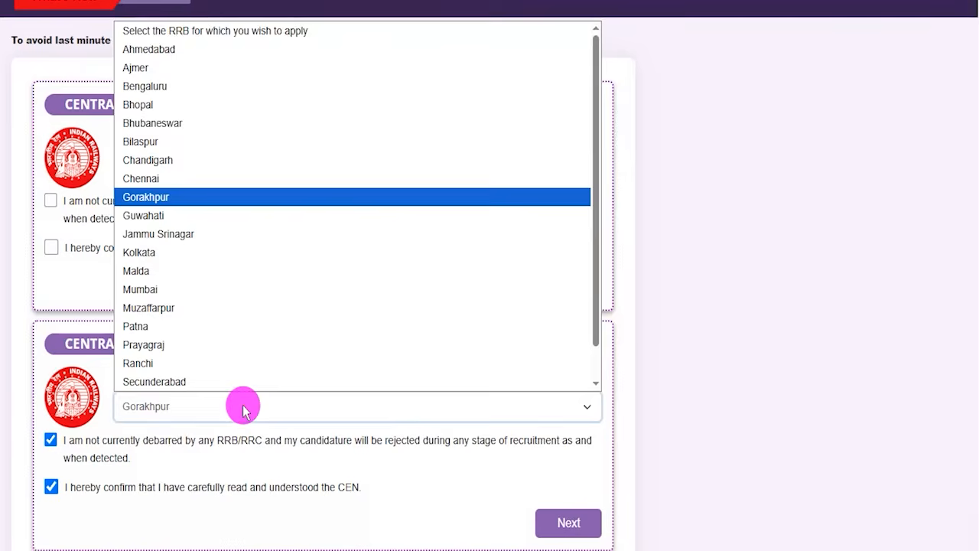
{"action": "left_click", "coordinate": [240, 406]}
{"action": "left_click", "coordinate": [240, 175]}
{"action": "left_click", "coordinate": [238, 171]}
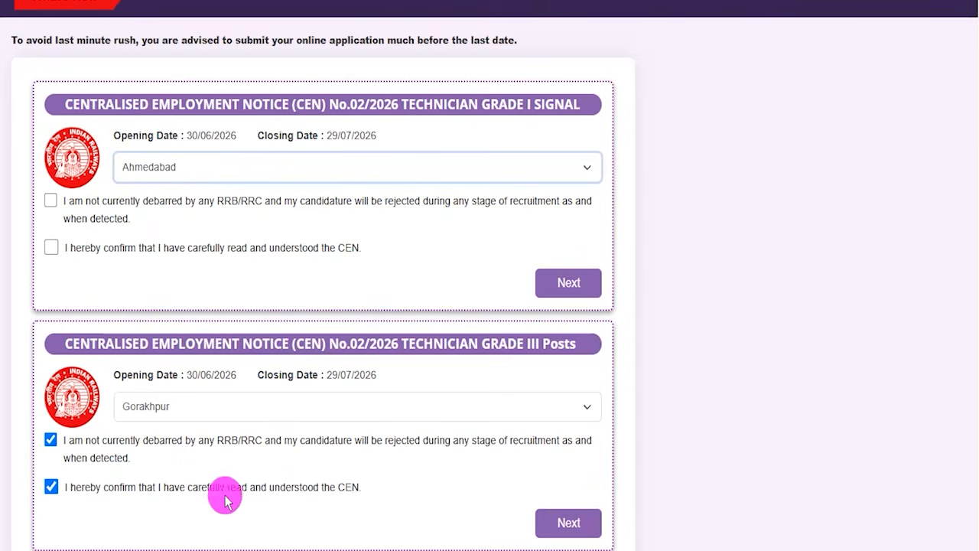
{"action": "left_click", "coordinate": [50, 440]}
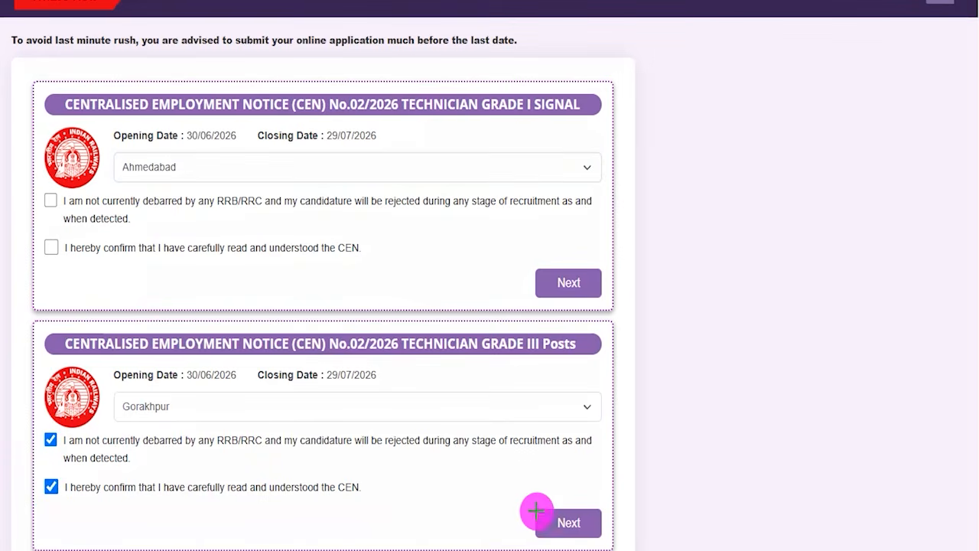
- Draw a rectangle and check mark on the Grade III notice's Next option and check marks beside both Technician notice titles
{"action": "mouse_move", "coordinate": [498, 482]}
{"action": "left_mouse_down"}
{"action": "mouse_move", "coordinate": [604, 520]}
{"action": "mouse_move", "coordinate": [625, 547]}
{"action": "left_mouse_up"}
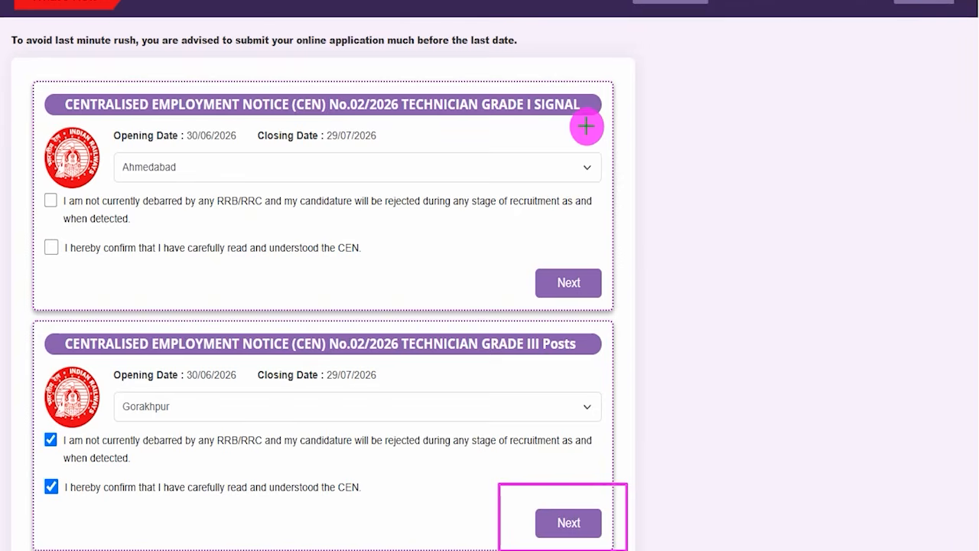
{"action": "left_click_drag", "start_coordinate": [593, 111], "coordinate": [616, 82]}
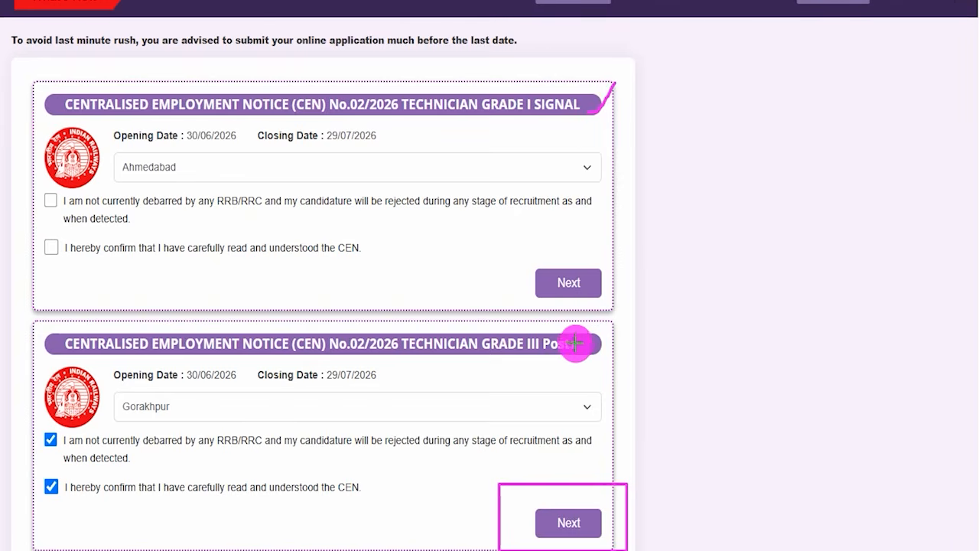
{"action": "left_click_drag", "start_coordinate": [585, 345], "coordinate": [615, 306]}
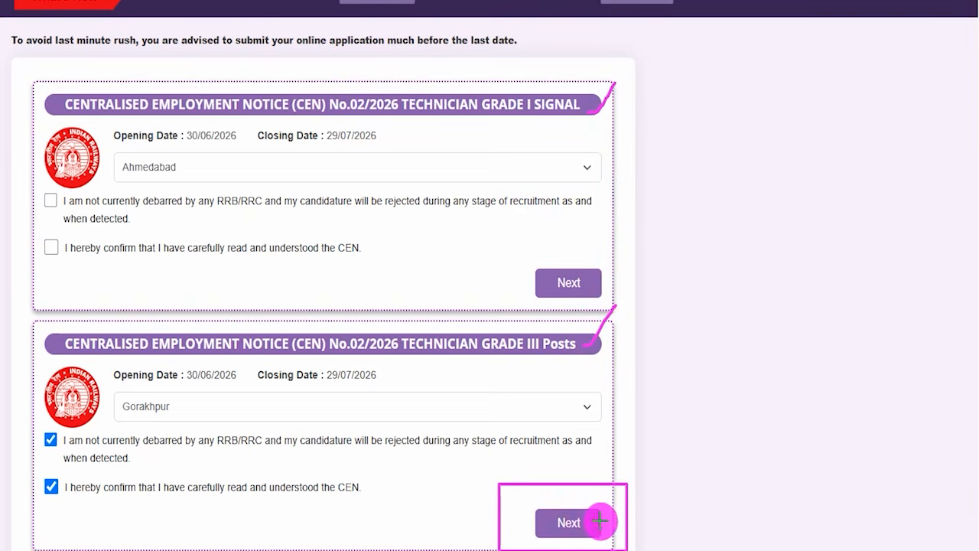
{"action": "left_click_drag", "start_coordinate": [602, 519], "coordinate": [659, 444]}
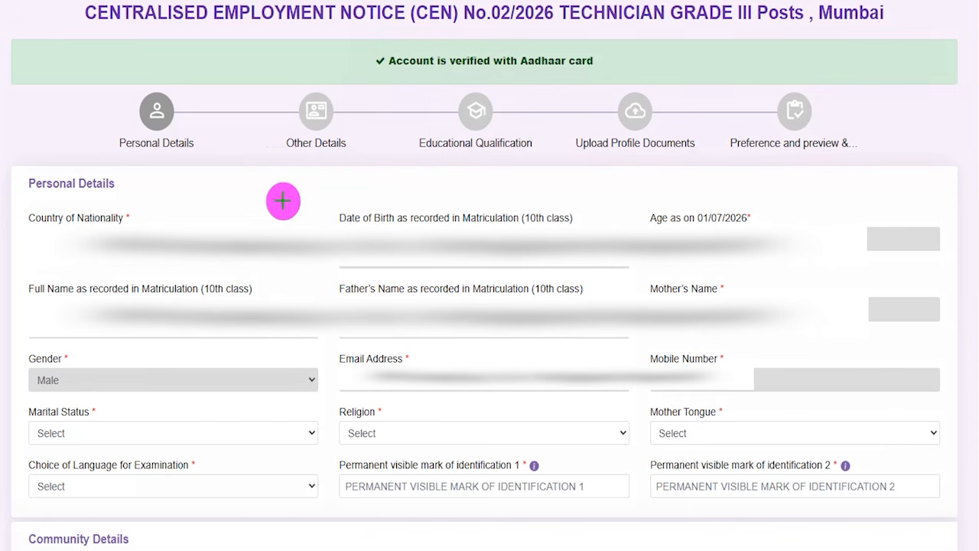
- Draw marks over the Personal Details section near the nationality and date of birth fields
{"action": "left_click_drag", "start_coordinate": [280, 199], "coordinate": [316, 162]}
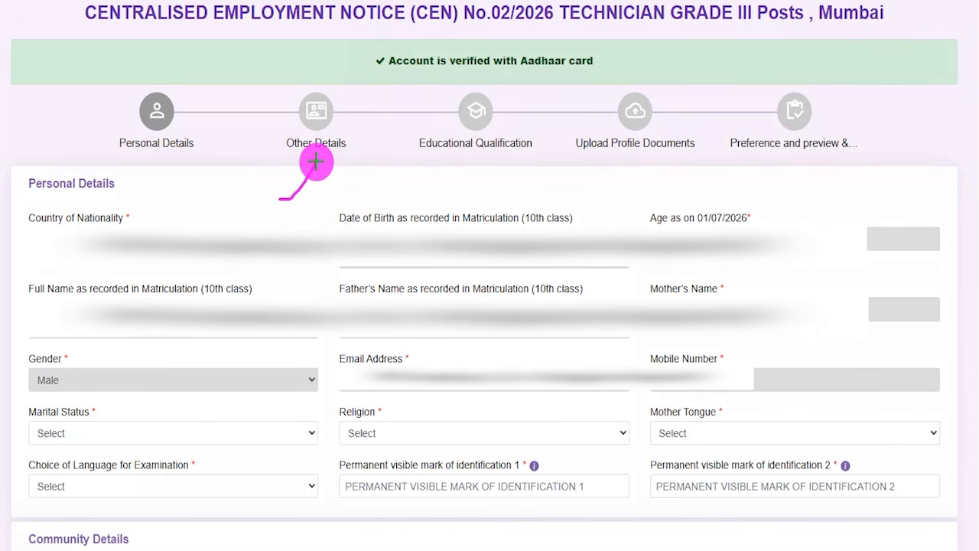
{"action": "left_click_drag", "start_coordinate": [514, 224], "coordinate": [517, 221]}
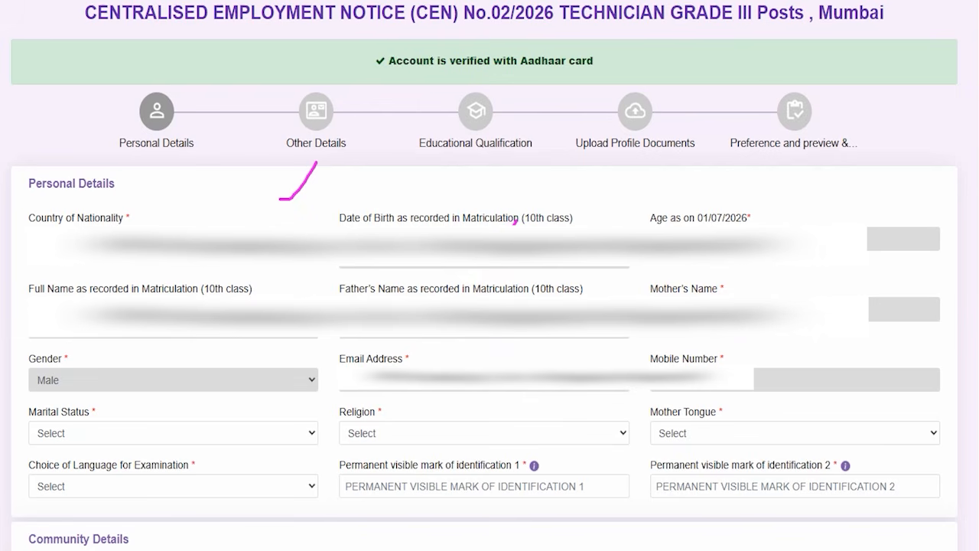
- Set the marital status to Unmarried, the religion to Hindu and the mother tongue to Nepali in Personal Details
{"action": "left_click", "coordinate": [69, 433]}
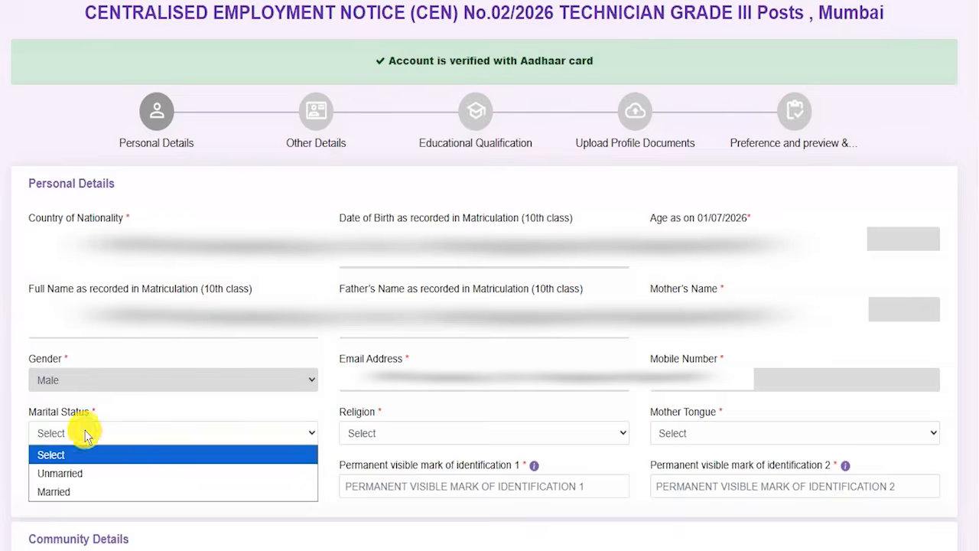
{"action": "left_click", "coordinate": [65, 473]}
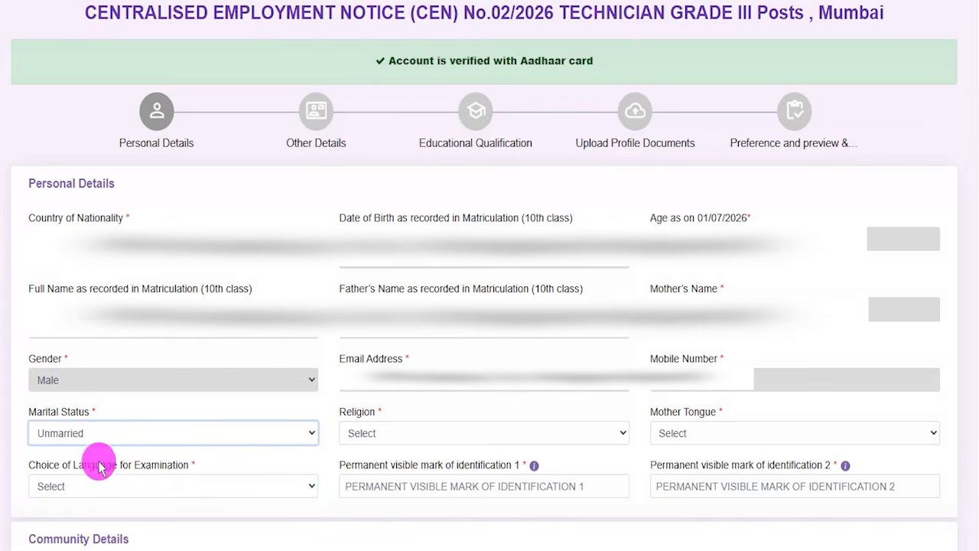
{"action": "left_click", "coordinate": [368, 437]}
{"action": "left_click", "coordinate": [386, 283]}
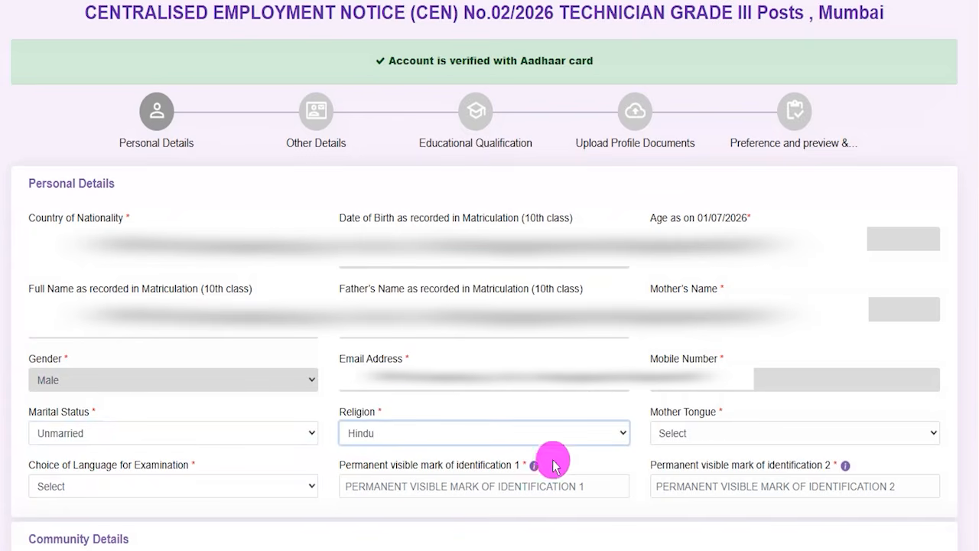
{"action": "left_click", "coordinate": [719, 433]}
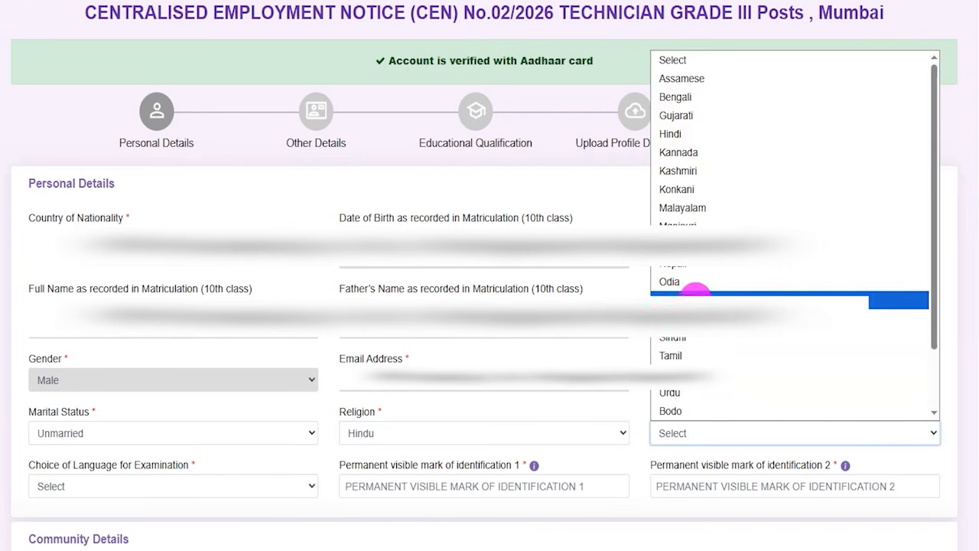
{"action": "left_click", "coordinate": [662, 263]}
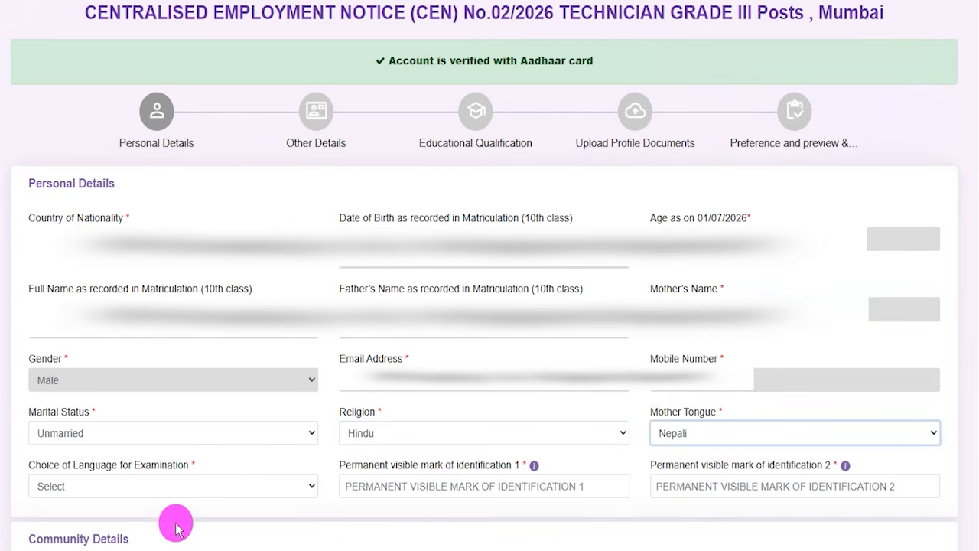
- Choose Hindi as the examination language and enter LEG and NO MARK as permanent visible identification marks 1 and 2
{"action": "left_click", "coordinate": [93, 492]}
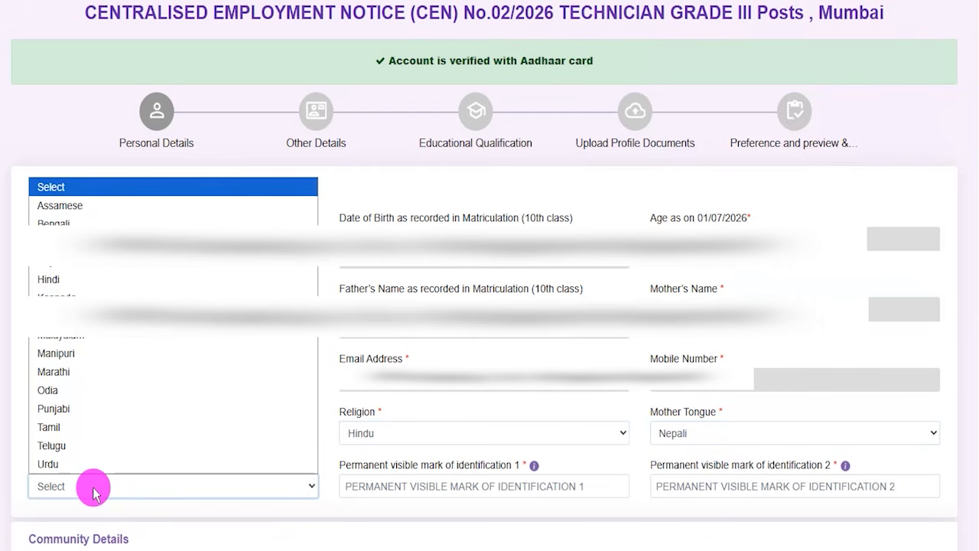
{"action": "left_click", "coordinate": [66, 279]}
{"action": "left_click_drag", "start_coordinate": [356, 464], "coordinate": [456, 464]}
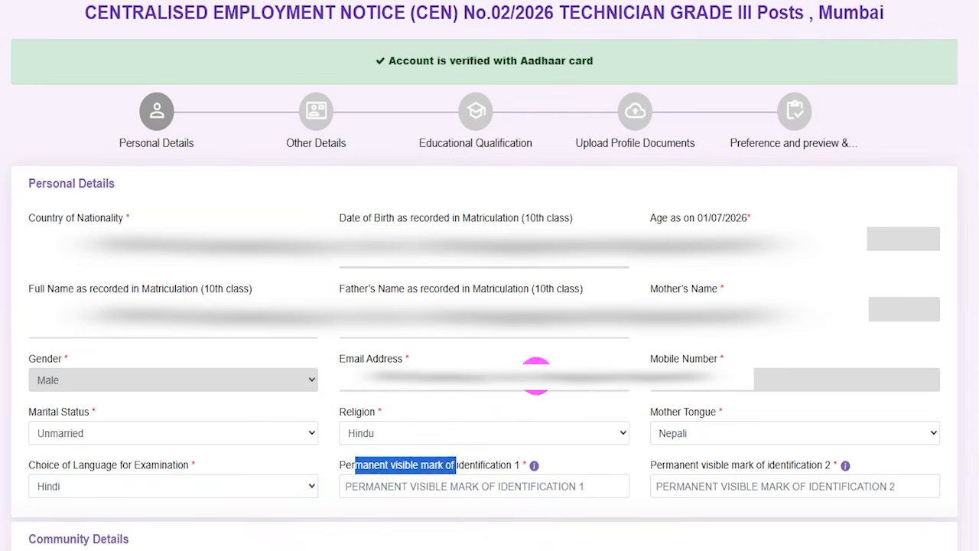
{"action": "left_click", "coordinate": [434, 484]}
{"action": "type", "text": "LEG"}
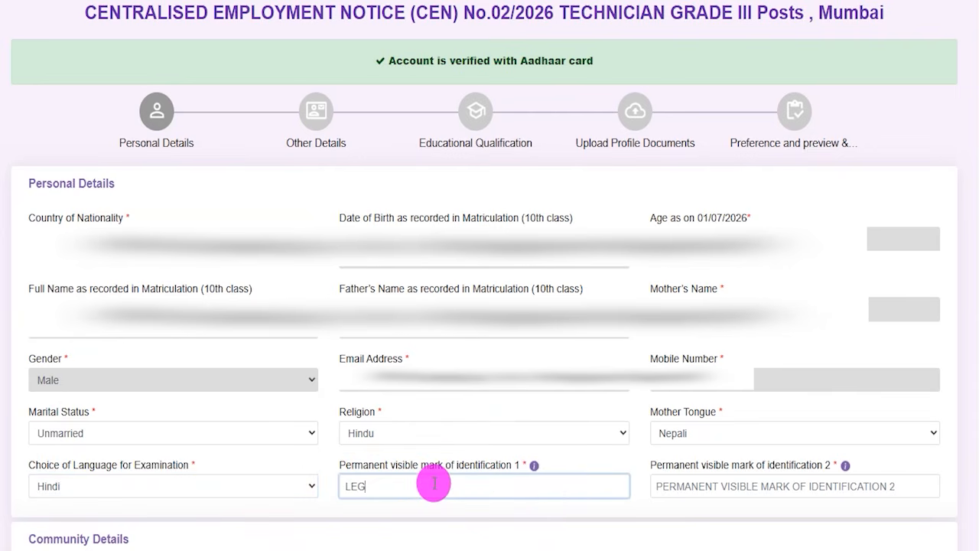
{"action": "left_click", "coordinate": [754, 487]}
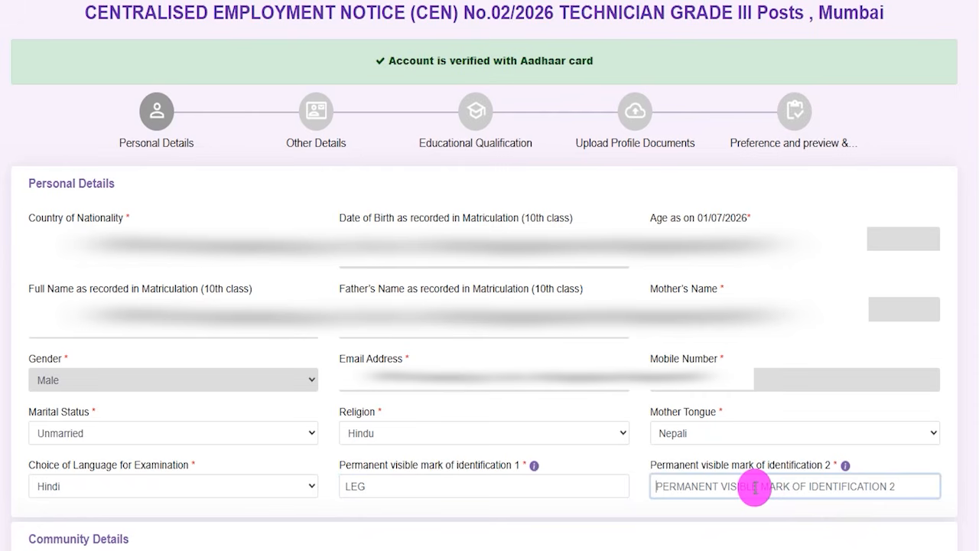
{"action": "type", "text": "NO MARK"}
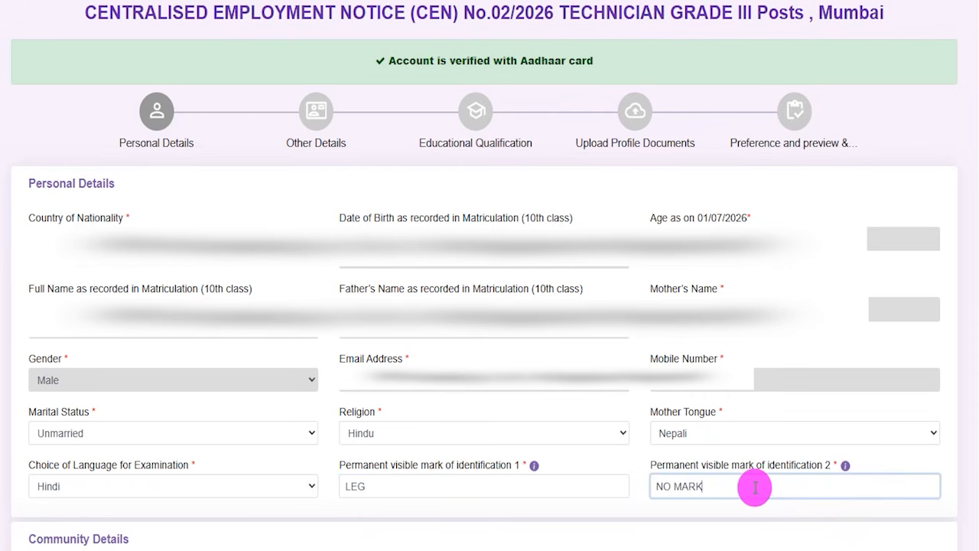
- Draw a check mark beside the Community Details heading and select SC (Scheduled Caste) as the community
{"action": "left_click", "coordinate": [115, 540]}
{"action": "left_click_drag", "start_coordinate": [135, 538], "coordinate": [174, 501]}
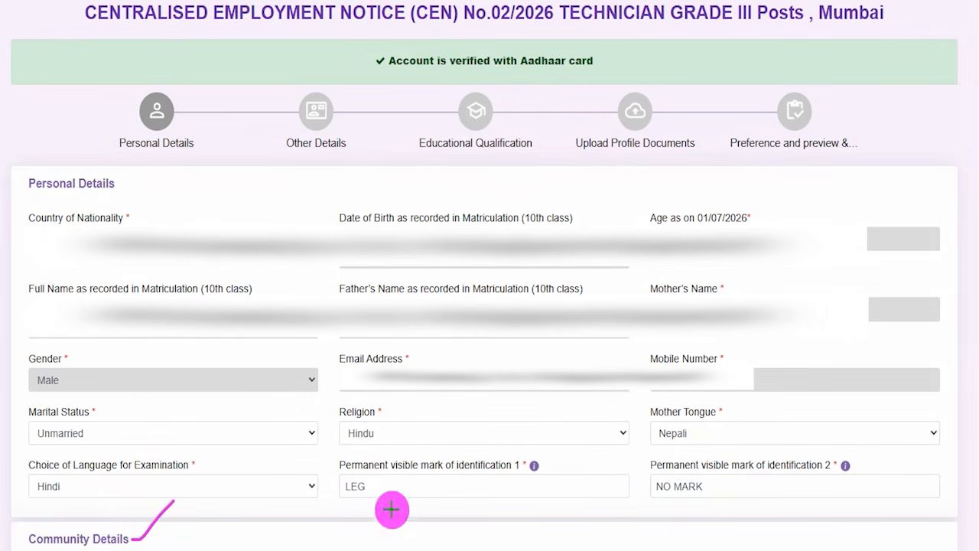
{"action": "scroll", "coordinate": [70, 124], "scroll_direction": "down", "scroll_amount": 5}
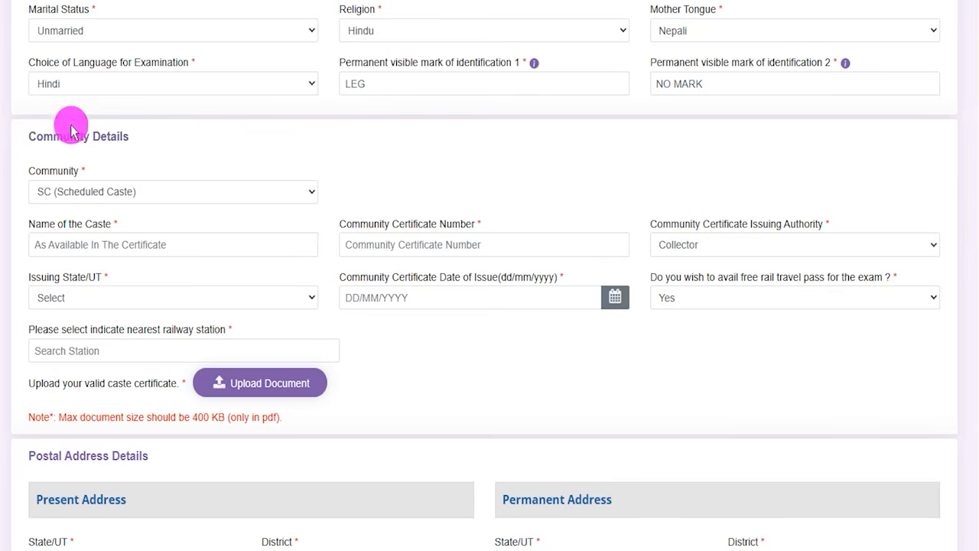
{"action": "left_click", "coordinate": [120, 193]}
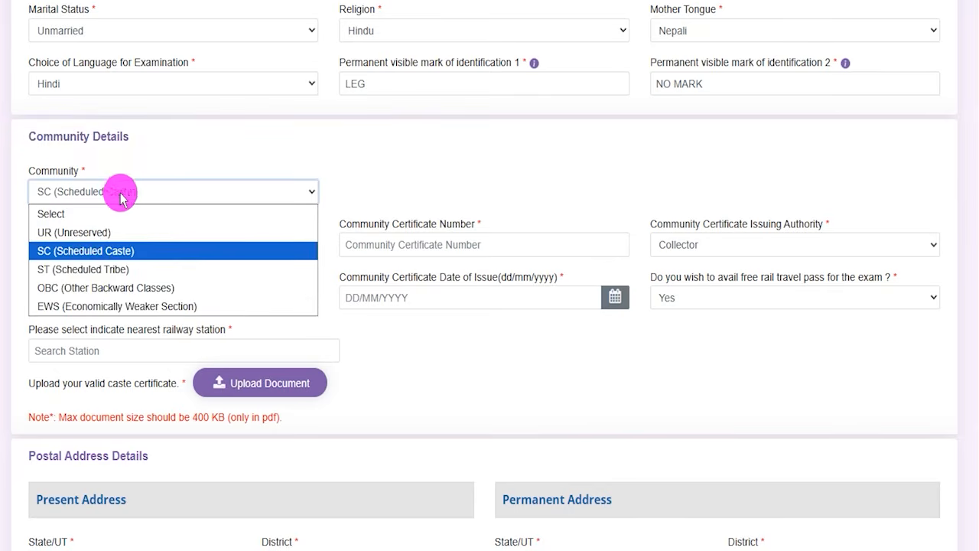
{"action": "left_click", "coordinate": [90, 251]}
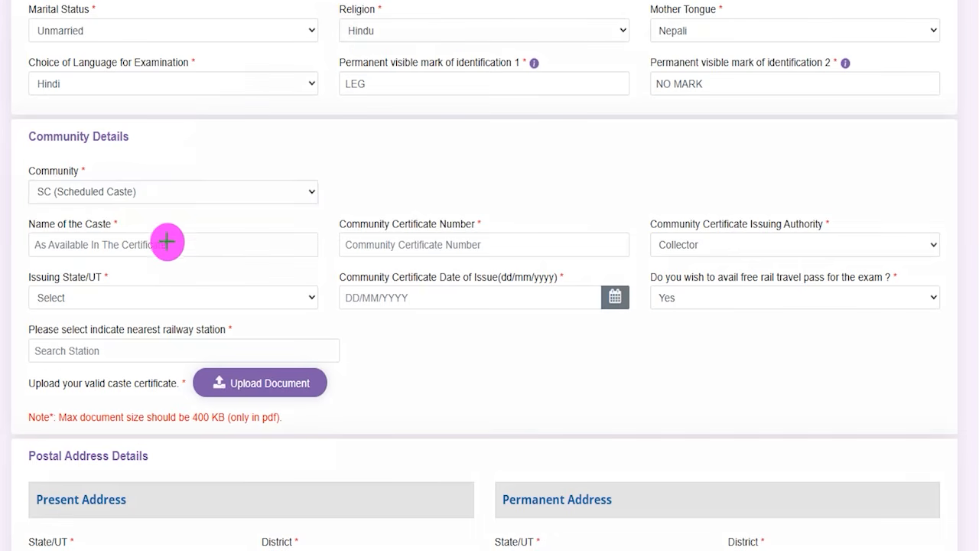
- Draw check marks at the caste name and community certificate number fields, and choose Collector as the certificate issuing authority
{"action": "left_click_drag", "start_coordinate": [167, 245], "coordinate": [221, 209]}
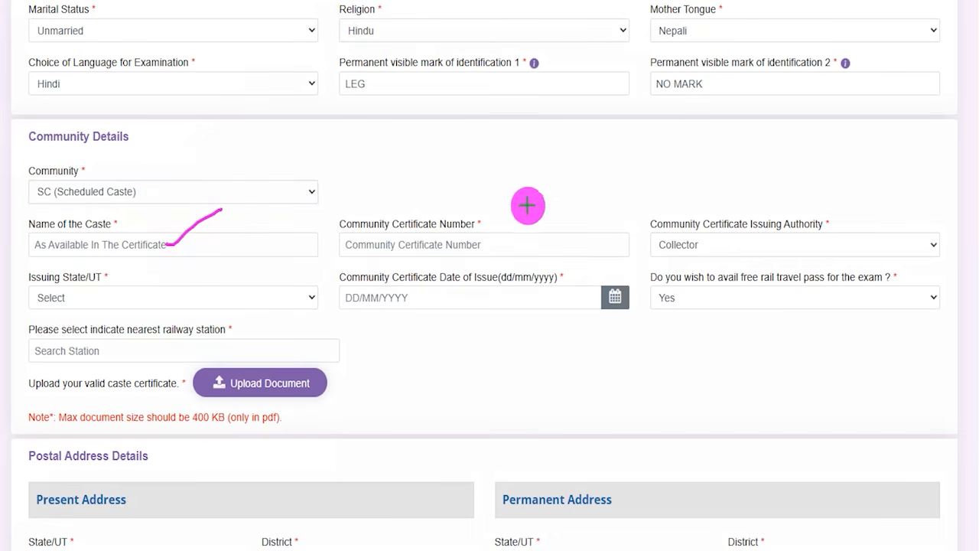
{"action": "left_click_drag", "start_coordinate": [487, 240], "coordinate": [527, 201]}
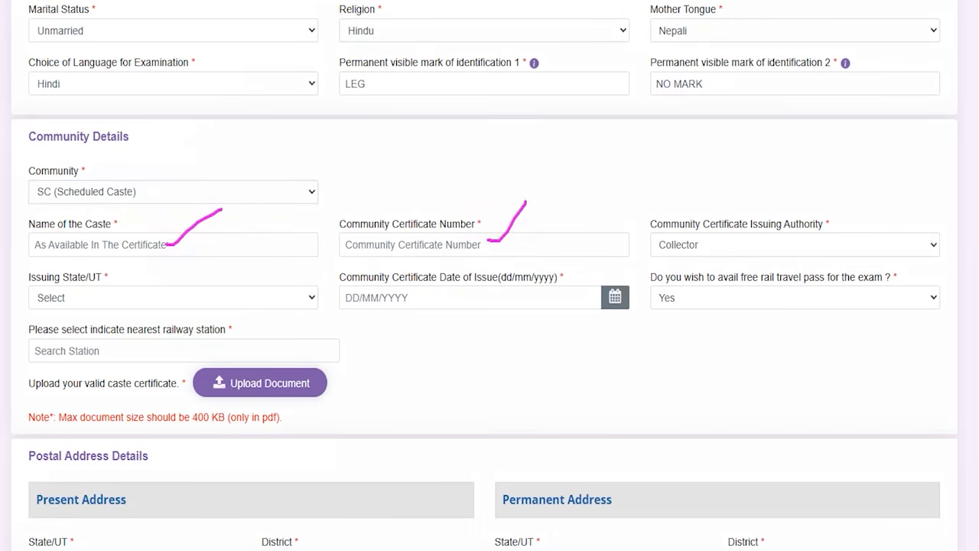
{"action": "left_click", "coordinate": [716, 245]}
{"action": "left_click", "coordinate": [395, 75]}
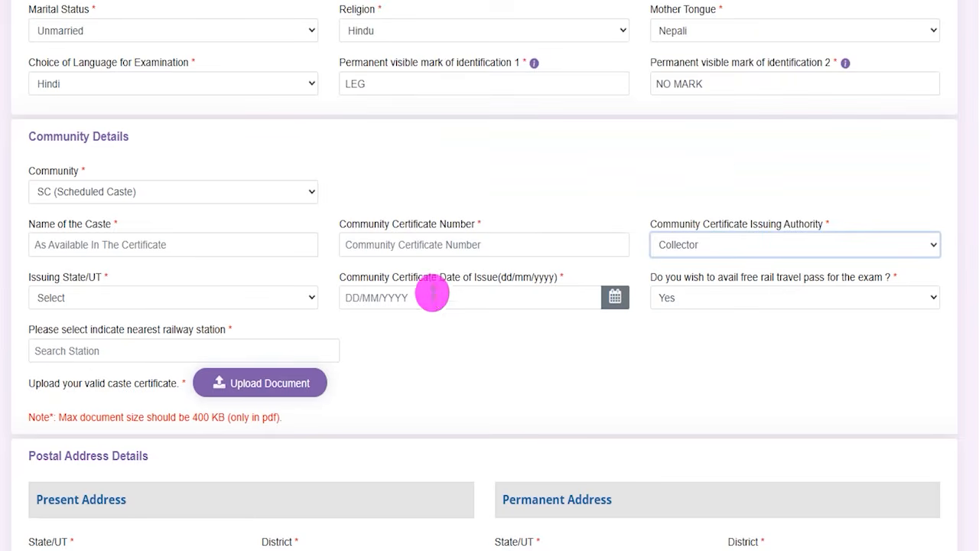
- Set the certificate's issuing state to UTTAR PRADESH and choose Yes for the free rail travel pass
{"action": "left_click", "coordinate": [141, 298]}
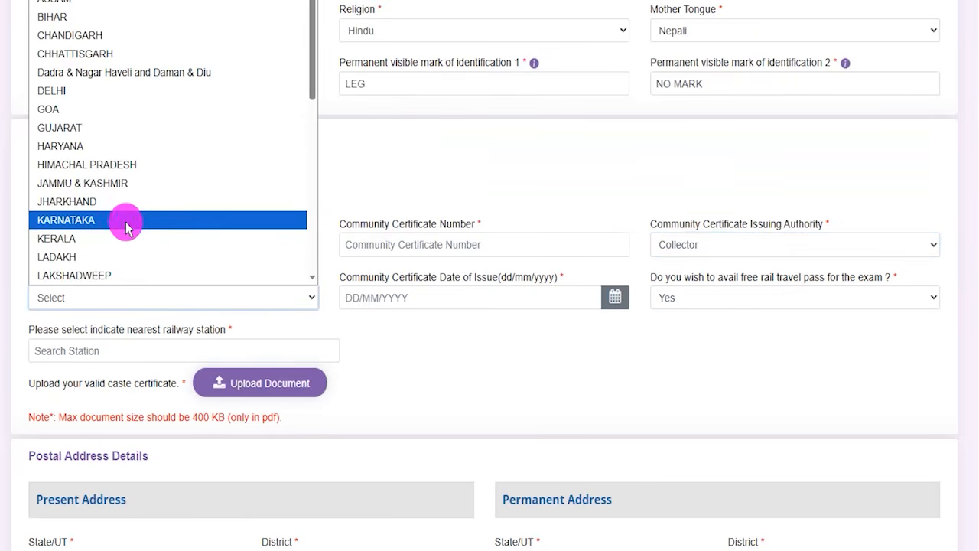
{"action": "scroll", "coordinate": [124, 222], "scroll_direction": "down", "scroll_amount": 5}
{"action": "left_click", "coordinate": [102, 238]}
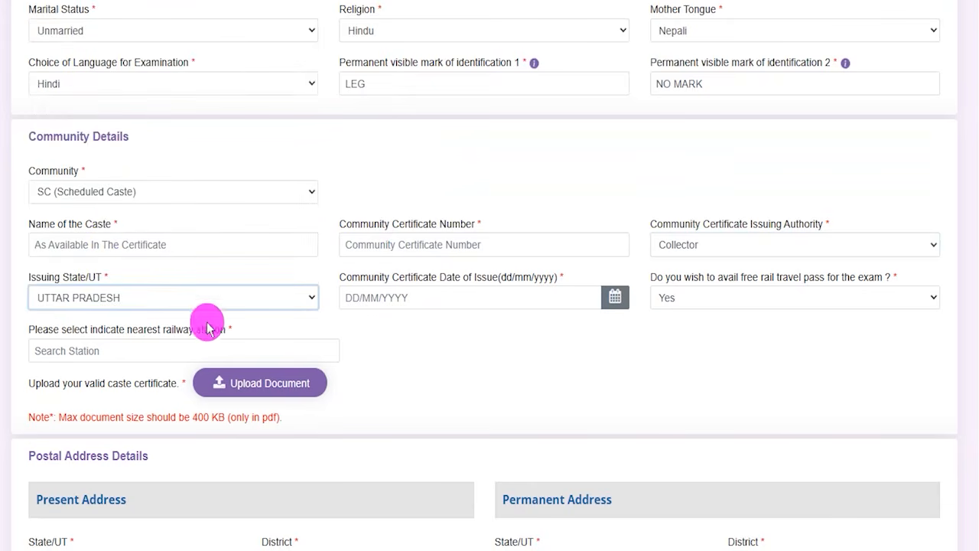
{"action": "left_click", "coordinate": [616, 300]}
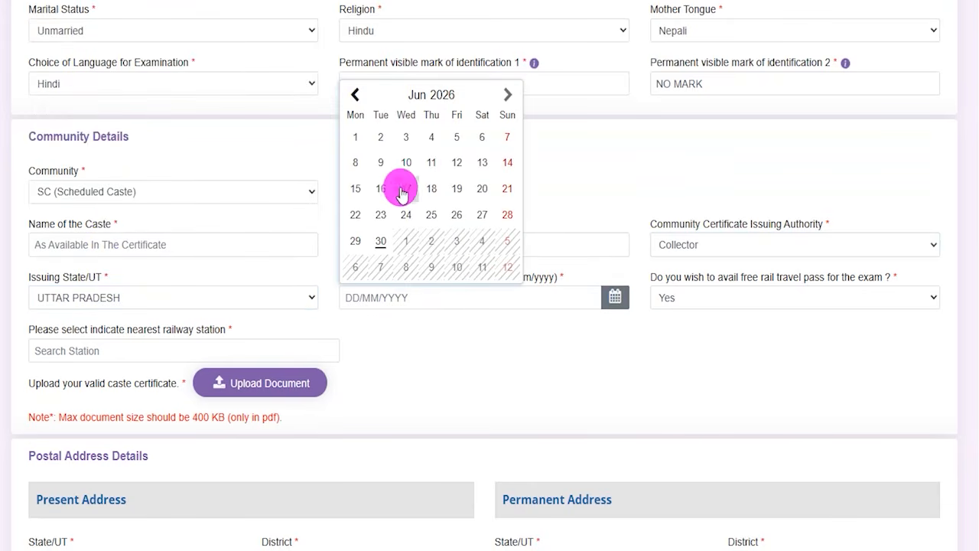
{"action": "left_click", "coordinate": [620, 369]}
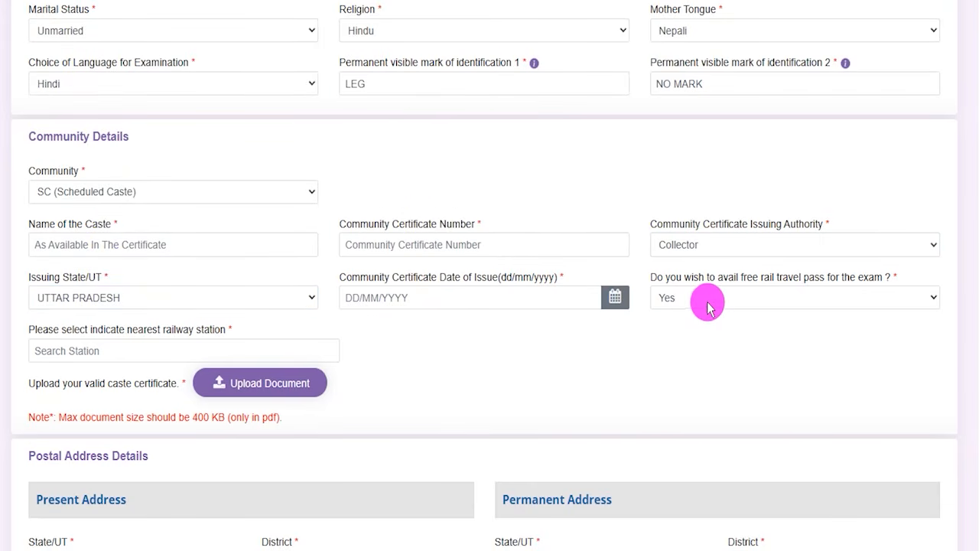
{"action": "left_click", "coordinate": [707, 306]}
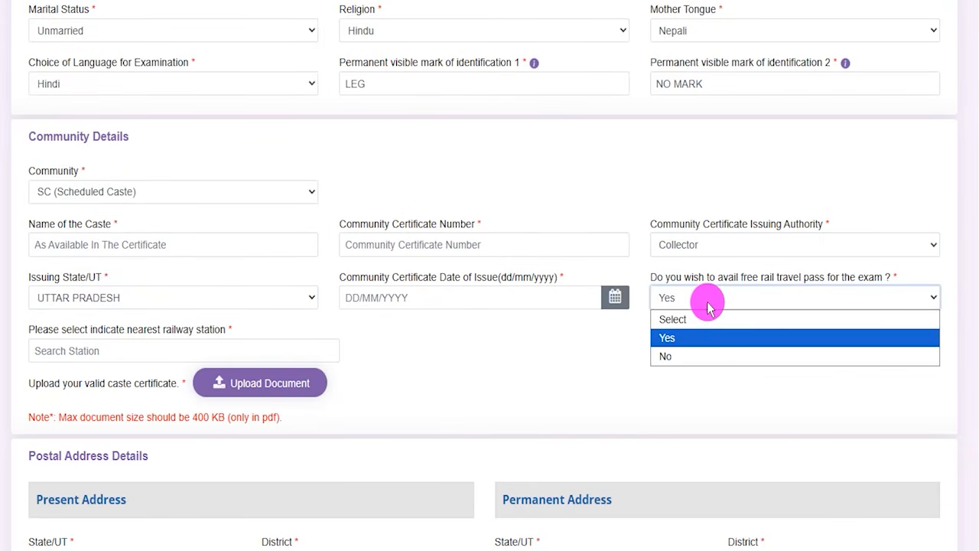
{"action": "left_click", "coordinate": [677, 339]}
- Mark the nearest railway station field, the 400 KB PDF limit and Upload Document with strokes, and clear the marks
{"action": "left_click_drag", "start_coordinate": [69, 335], "coordinate": [160, 332]}
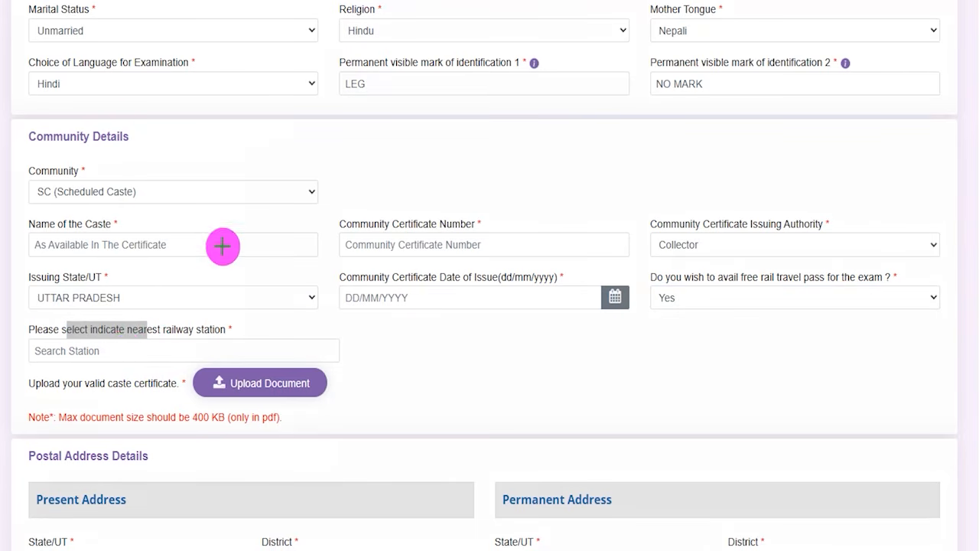
{"action": "left_click_drag", "start_coordinate": [126, 352], "coordinate": [178, 308]}
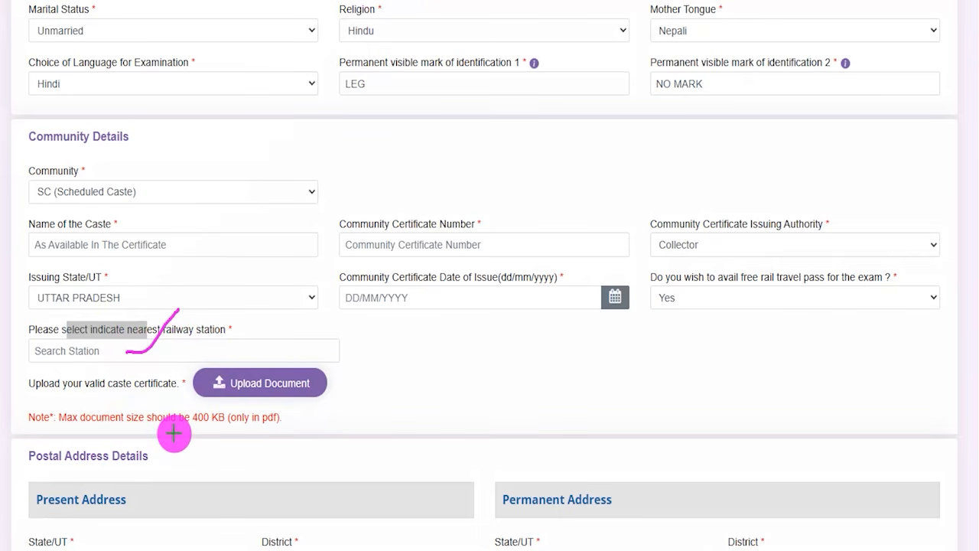
{"action": "left_click_drag", "start_coordinate": [245, 426], "coordinate": [295, 426]}
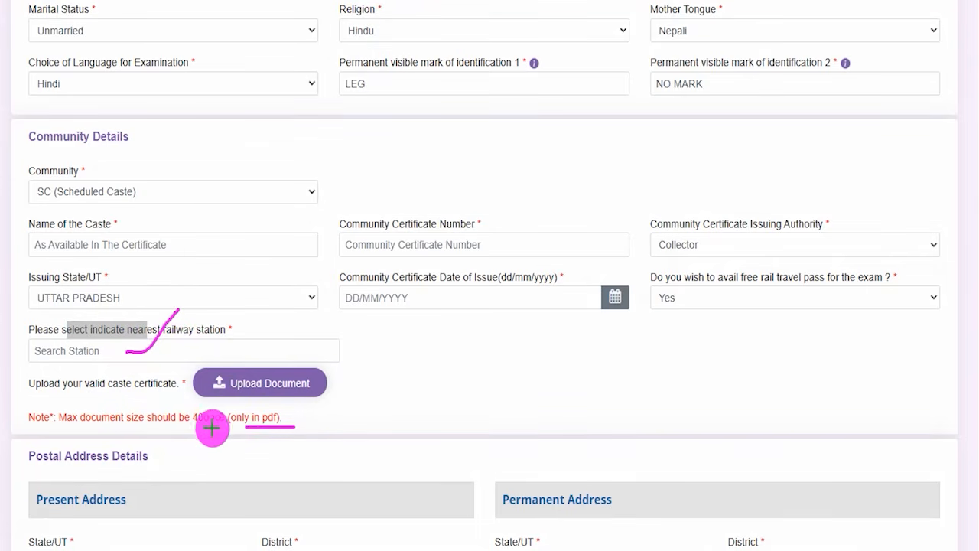
{"action": "left_click_drag", "start_coordinate": [184, 426], "coordinate": [227, 426]}
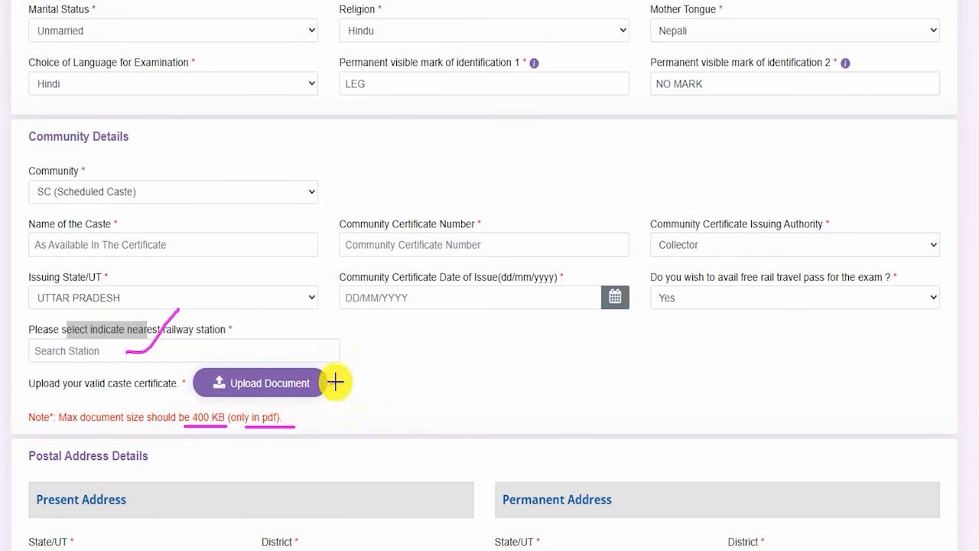
{"action": "left_click_drag", "start_coordinate": [394, 335], "coordinate": [334, 375]}
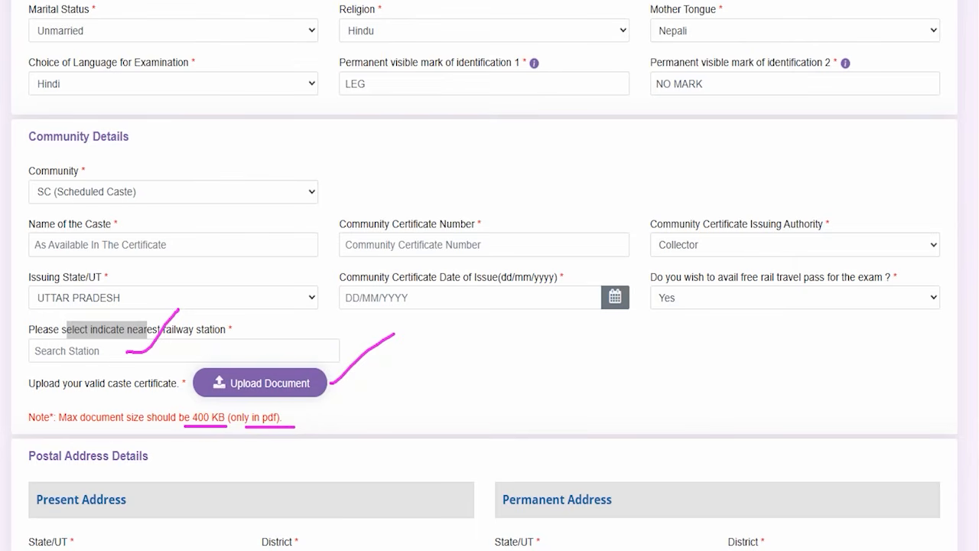
{"action": "key", "text": "Escape"}
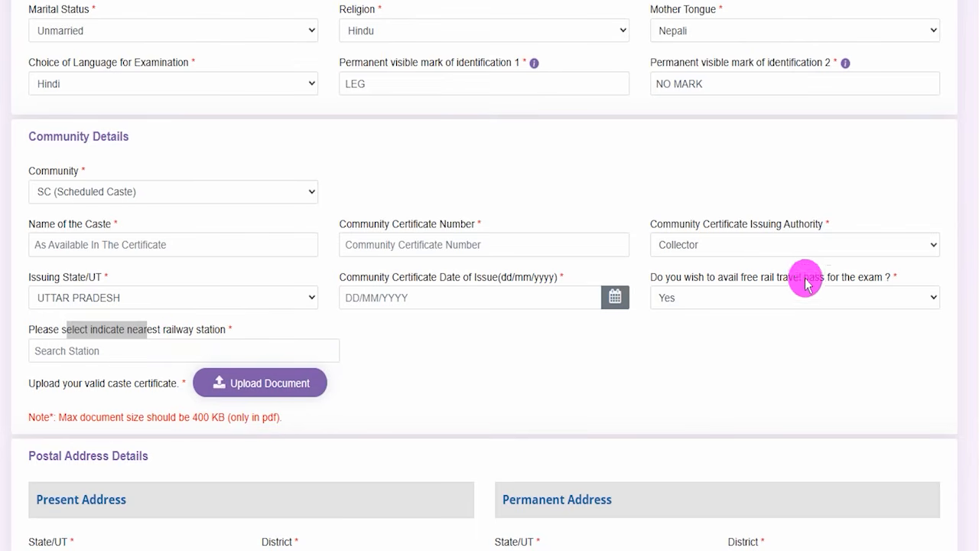
- Review the free rail travel pass choice and bring up the Postal Address Details section
{"action": "left_click", "coordinate": [760, 297]}
{"action": "left_click", "coordinate": [515, 369]}
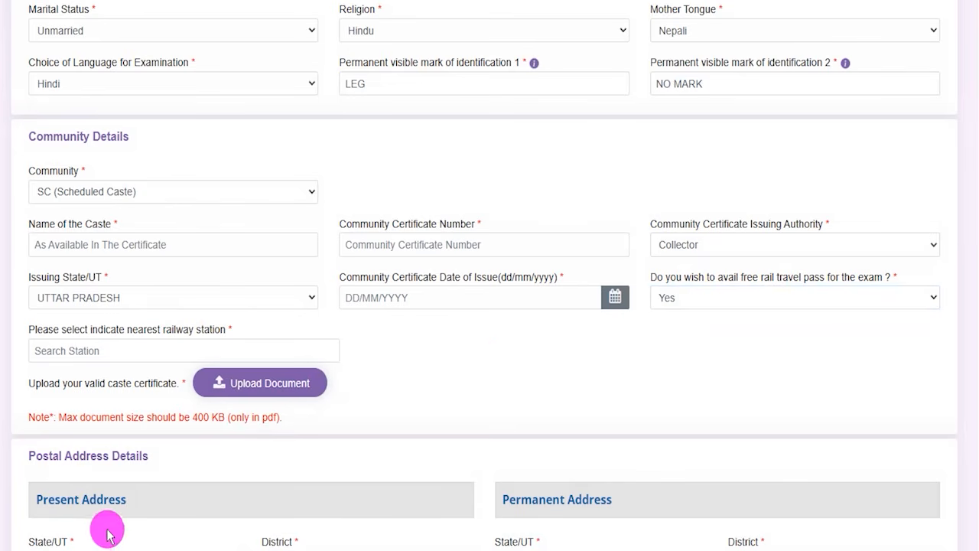
{"action": "left_click_drag", "start_coordinate": [44, 457], "coordinate": [354, 472]}
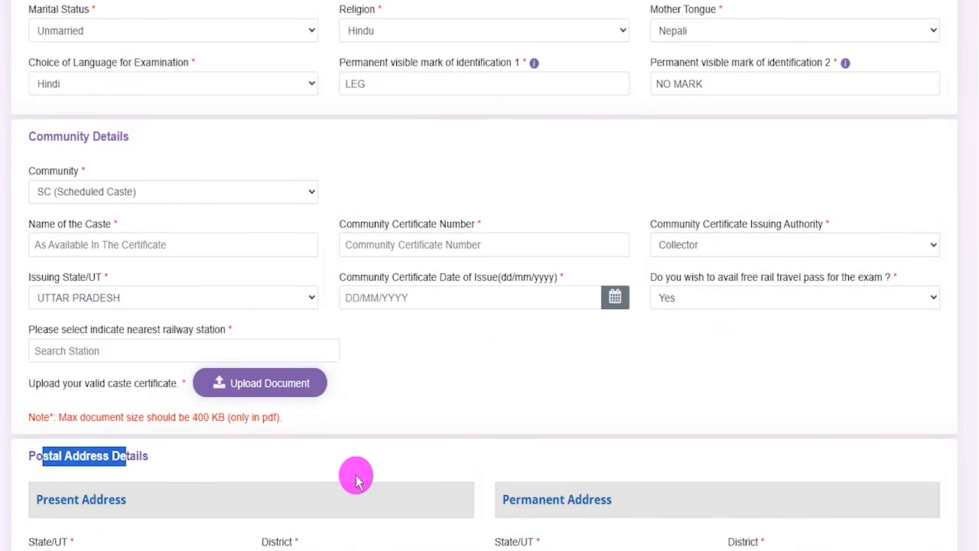
{"action": "left_click", "coordinate": [486, 470]}
{"action": "scroll", "coordinate": [321, 348], "scroll_direction": "down", "scroll_amount": 4}
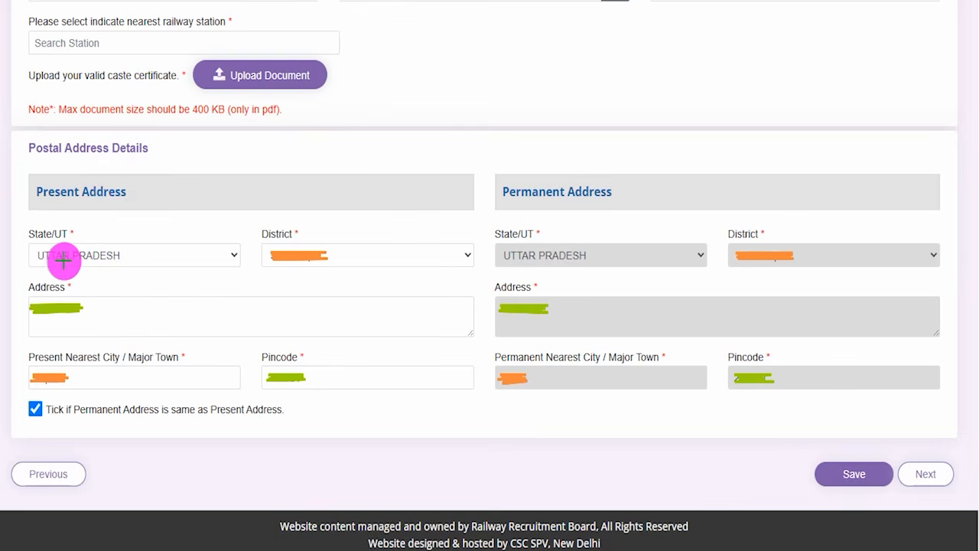
- Underline the state, district, address, nearest city and pincode fields under Present Address
{"action": "left_click_drag", "start_coordinate": [60, 261], "coordinate": [110, 257]}
{"action": "left_click_drag", "start_coordinate": [306, 252], "coordinate": [346, 252]}
{"action": "left_click_drag", "start_coordinate": [87, 325], "coordinate": [121, 323]}
{"action": "left_click_drag", "start_coordinate": [120, 358], "coordinate": [138, 356]}
{"action": "left_click_drag", "start_coordinate": [292, 380], "coordinate": [339, 379]}
{"action": "left_click_drag", "start_coordinate": [165, 384], "coordinate": [233, 384]}
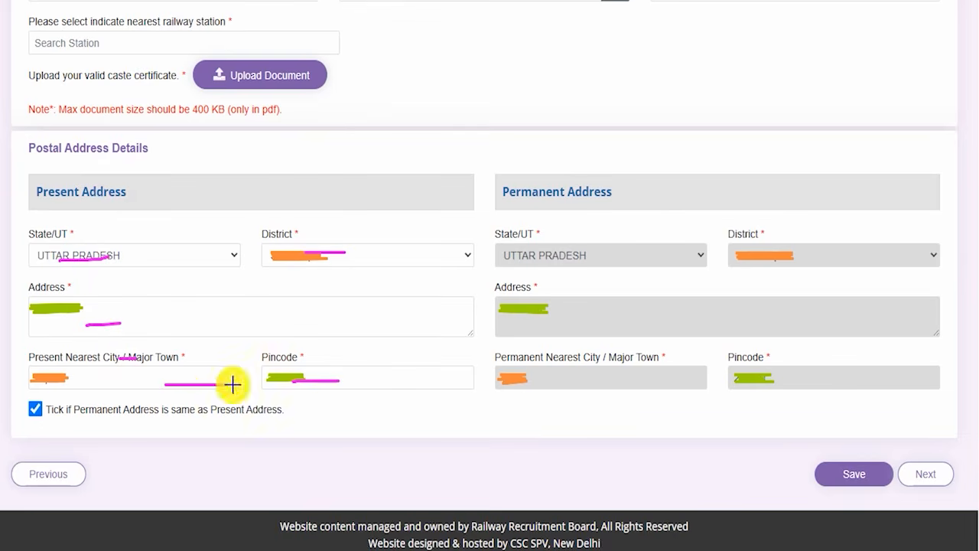
- Underline the Permanent Address heading and its fields, and draw check marks beside both the Permanent Address and Present Address headings
{"action": "left_click_drag", "start_coordinate": [527, 208], "coordinate": [584, 205]}
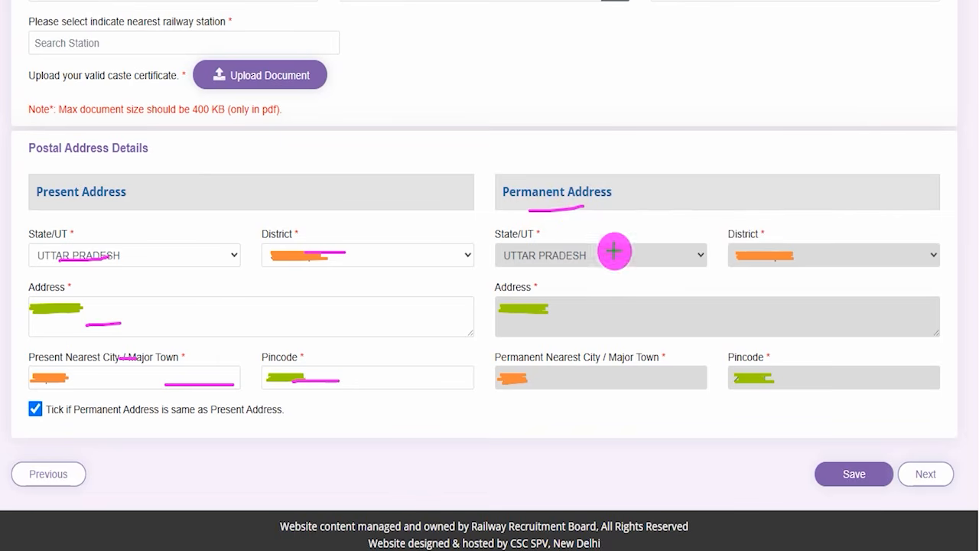
{"action": "left_click_drag", "start_coordinate": [755, 261], "coordinate": [792, 260]}
{"action": "left_click_drag", "start_coordinate": [610, 373], "coordinate": [616, 372]}
{"action": "left_click_drag", "start_coordinate": [753, 377], "coordinate": [793, 376]}
{"action": "left_click_drag", "start_coordinate": [624, 195], "coordinate": [665, 159]}
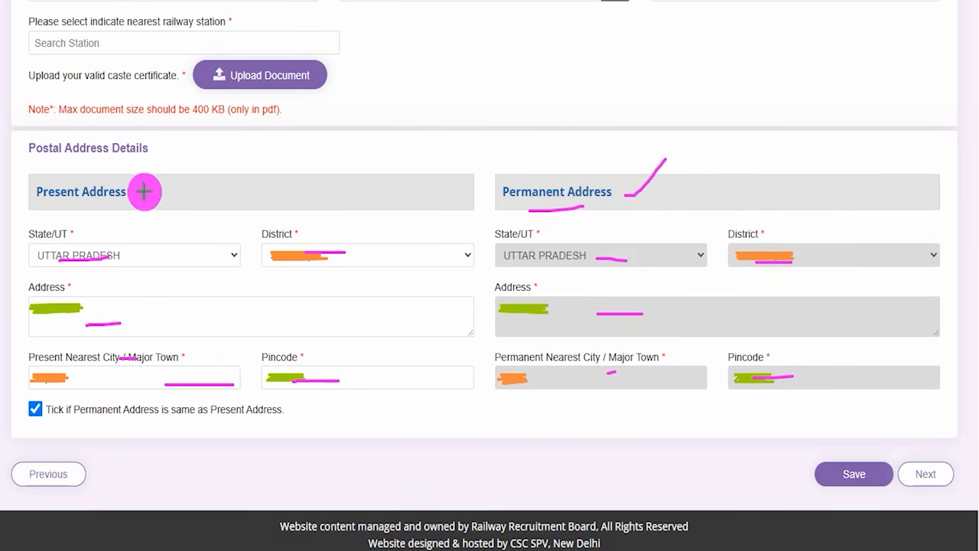
{"action": "left_click_drag", "start_coordinate": [132, 195], "coordinate": [180, 144]}
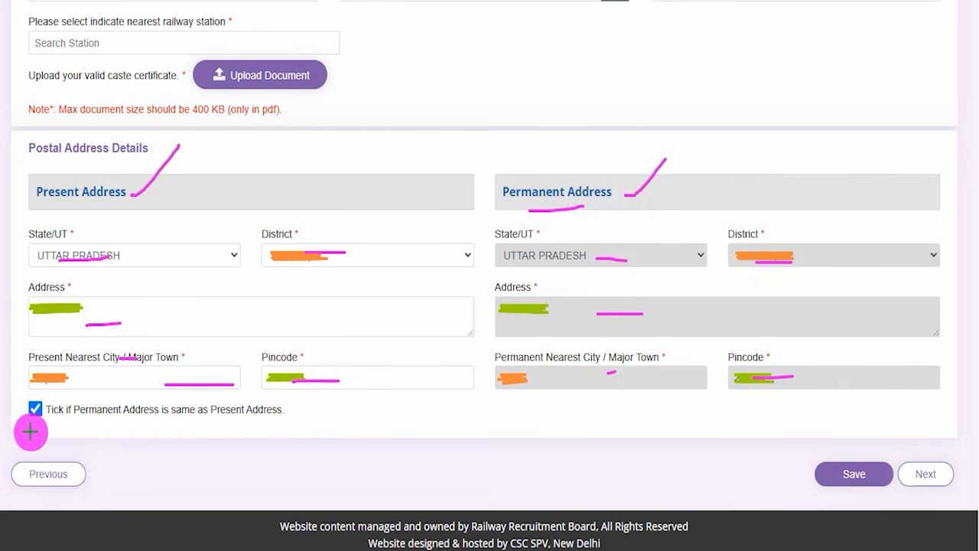
- Draw check marks around the same-as-Present-Address tick box and underline "Present Address" in its label
{"action": "left_click_drag", "start_coordinate": [13, 414], "coordinate": [36, 378]}
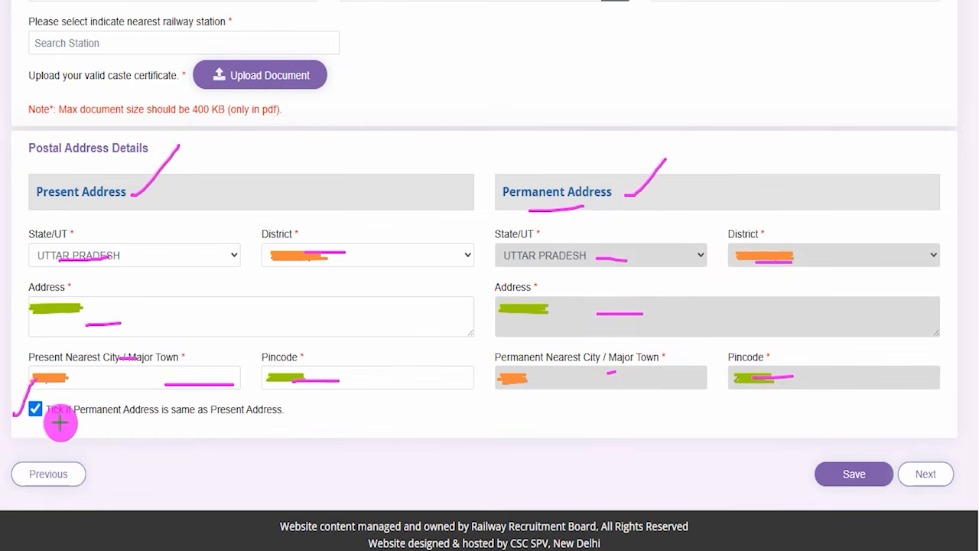
{"action": "left_click_drag", "start_coordinate": [212, 420], "coordinate": [251, 420]}
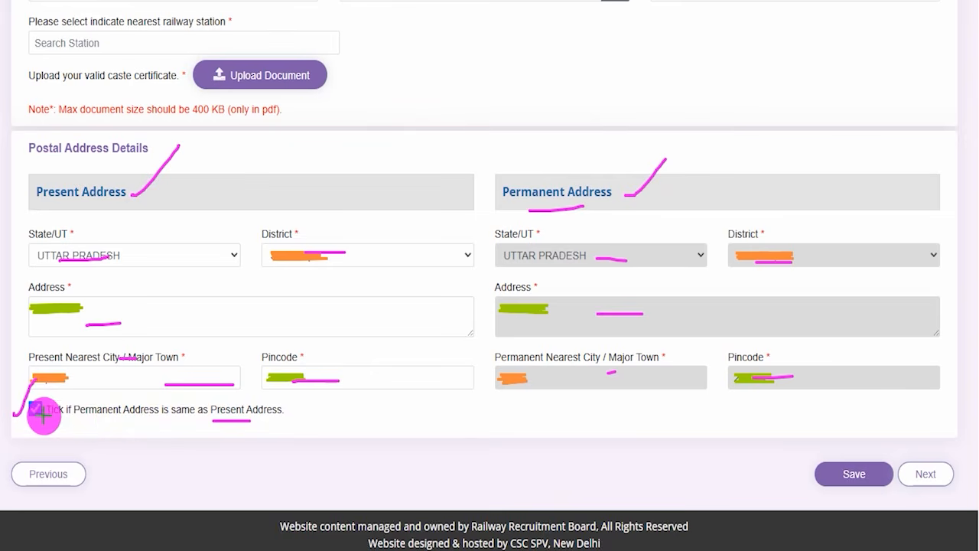
{"action": "left_click_drag", "start_coordinate": [48, 414], "coordinate": [61, 397]}
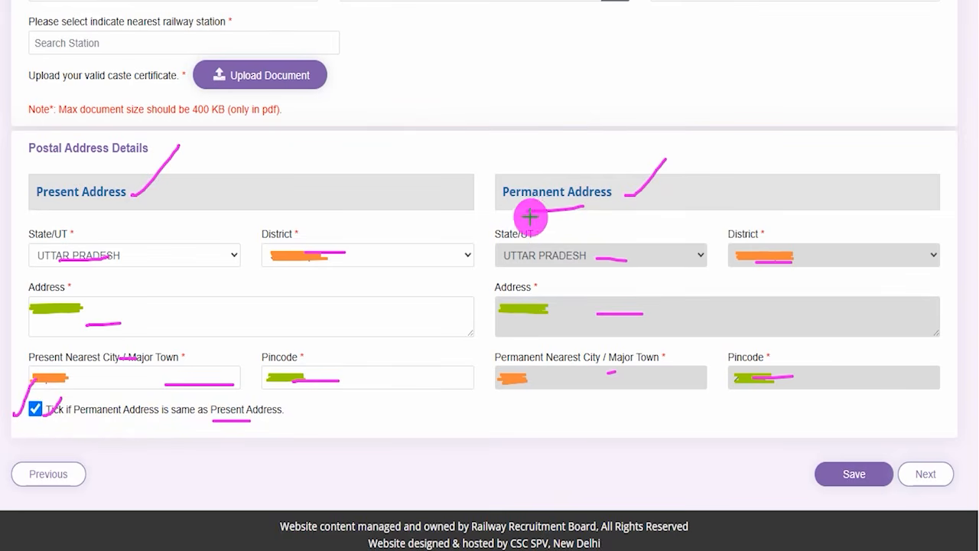
- Underline the Permanent Address heading again, add a second check mark beside Present Address, and draw strokes across the permanent address fields
{"action": "left_click_drag", "start_coordinate": [531, 216], "coordinate": [570, 216]}
{"action": "left_click_drag", "start_coordinate": [149, 197], "coordinate": [177, 163]}
{"action": "left_click_drag", "start_coordinate": [614, 284], "coordinate": [623, 285]}
{"action": "left_click_drag", "start_coordinate": [643, 290], "coordinate": [652, 289]}
{"action": "left_click_drag", "start_coordinate": [650, 325], "coordinate": [677, 324]}
{"action": "left_click_drag", "start_coordinate": [665, 350], "coordinate": [708, 349]}
{"action": "left_click_drag", "start_coordinate": [644, 386], "coordinate": [685, 377]}
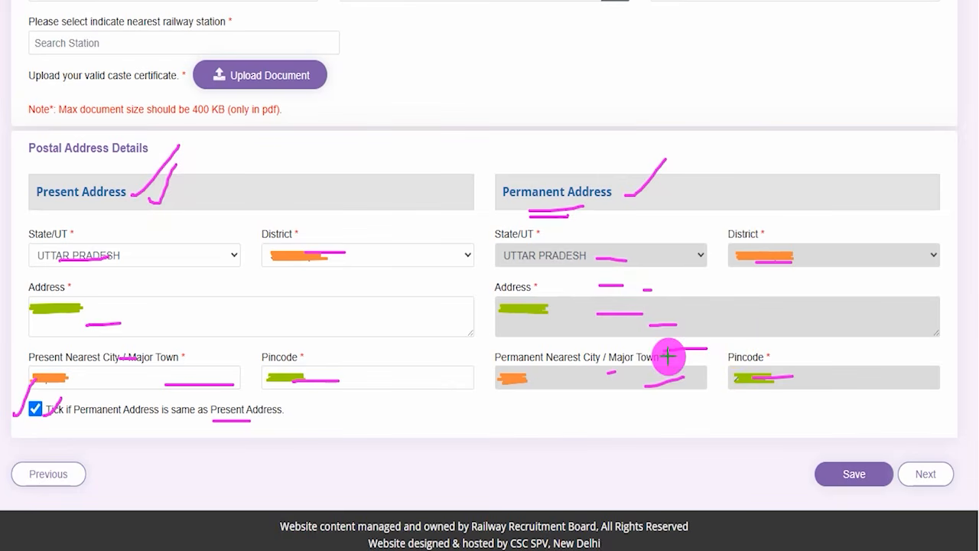
- Draw one arrow pointing to Save and another leading down to Next
{"action": "left_click_drag", "start_coordinate": [529, 474], "coordinate": [802, 473]}
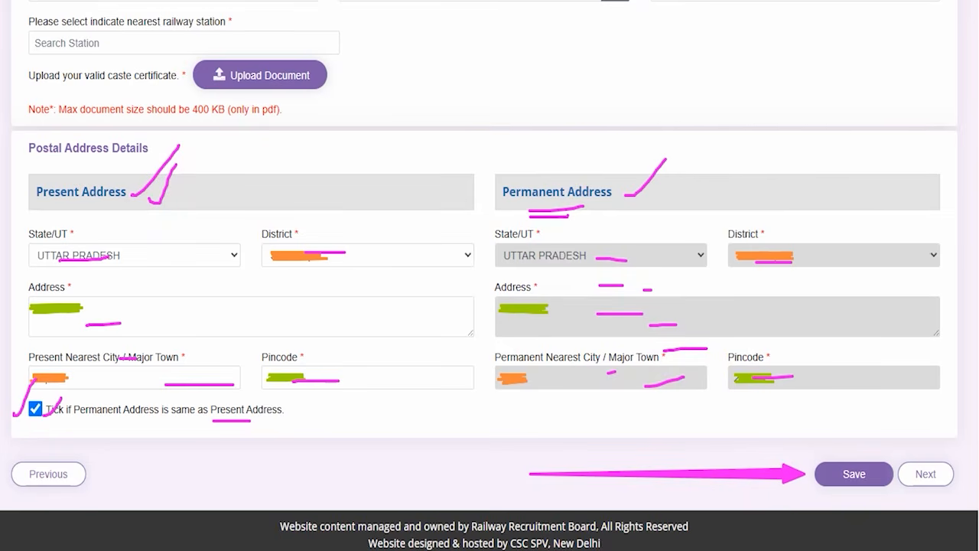
{"action": "left_click_drag", "start_coordinate": [933, 255], "coordinate": [928, 452]}
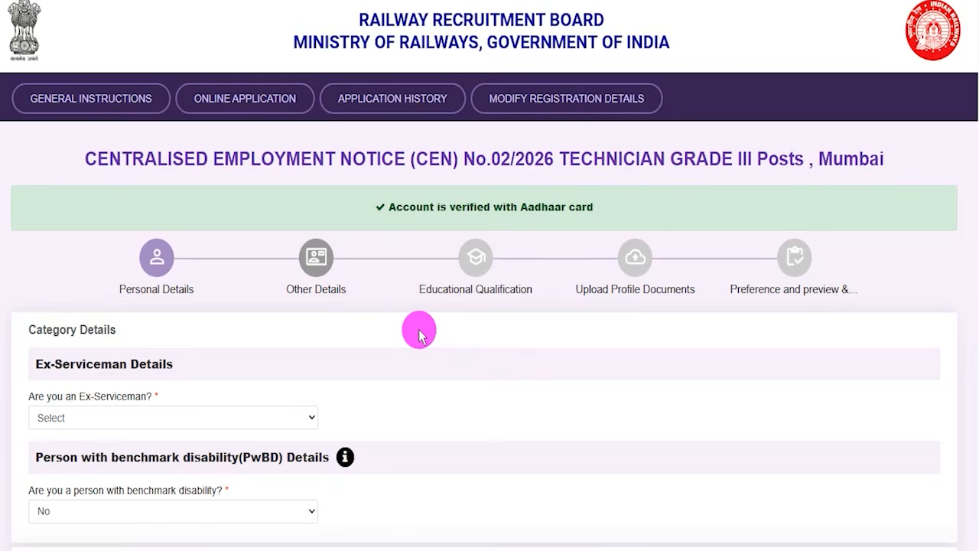
- Answer Yes to the Ex-Serviceman question and set the defence service to Army
{"action": "scroll", "coordinate": [419, 334], "scroll_direction": "down", "scroll_amount": 3}
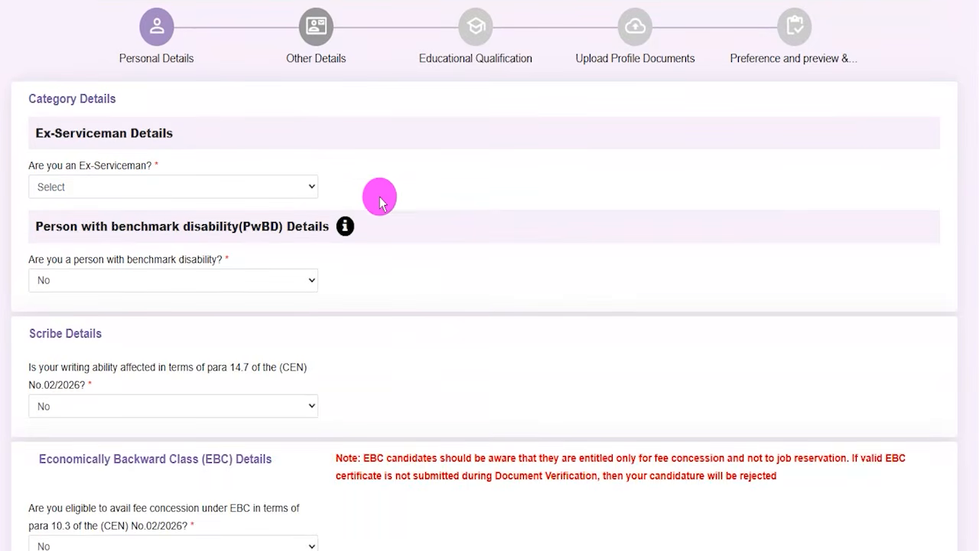
{"action": "left_click", "coordinate": [93, 187]}
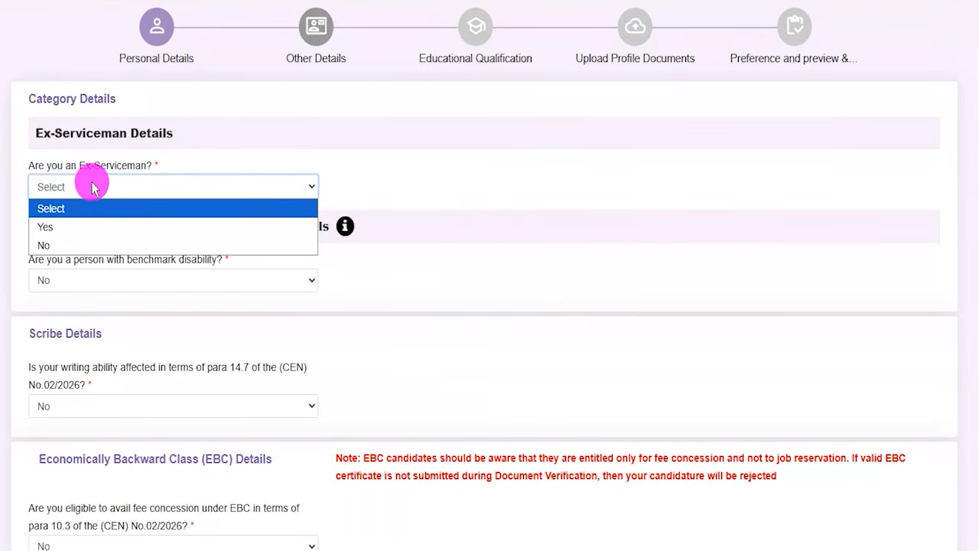
{"action": "left_click", "coordinate": [59, 226]}
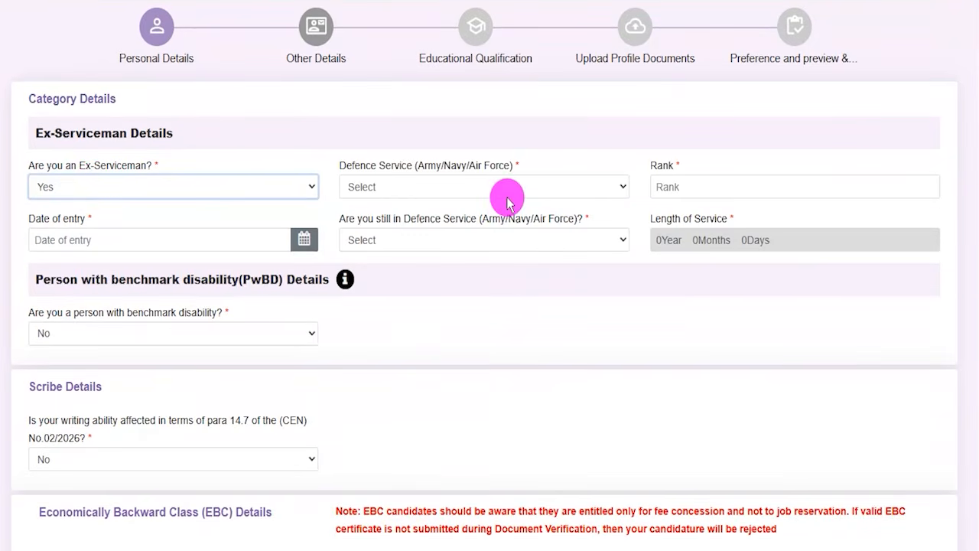
{"action": "left_click", "coordinate": [466, 187]}
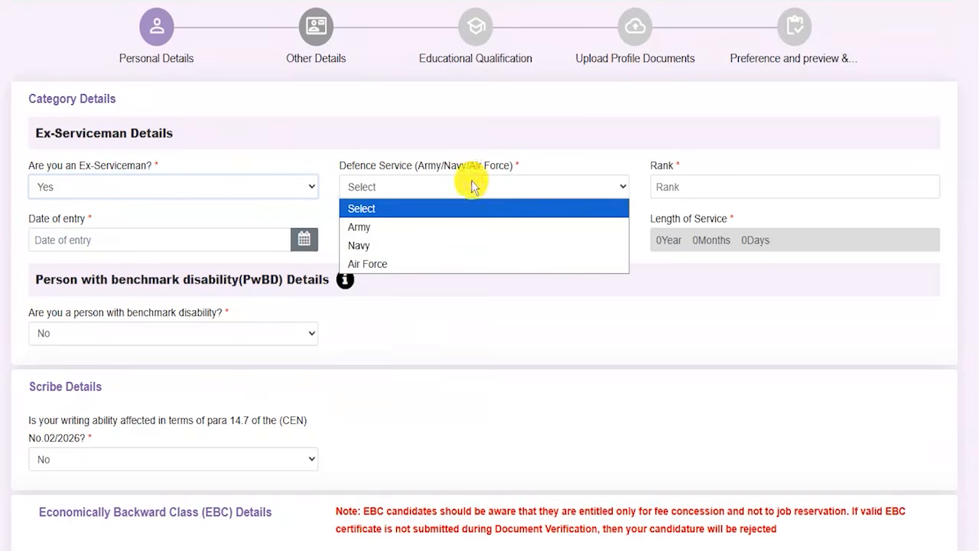
{"action": "left_click", "coordinate": [359, 226]}
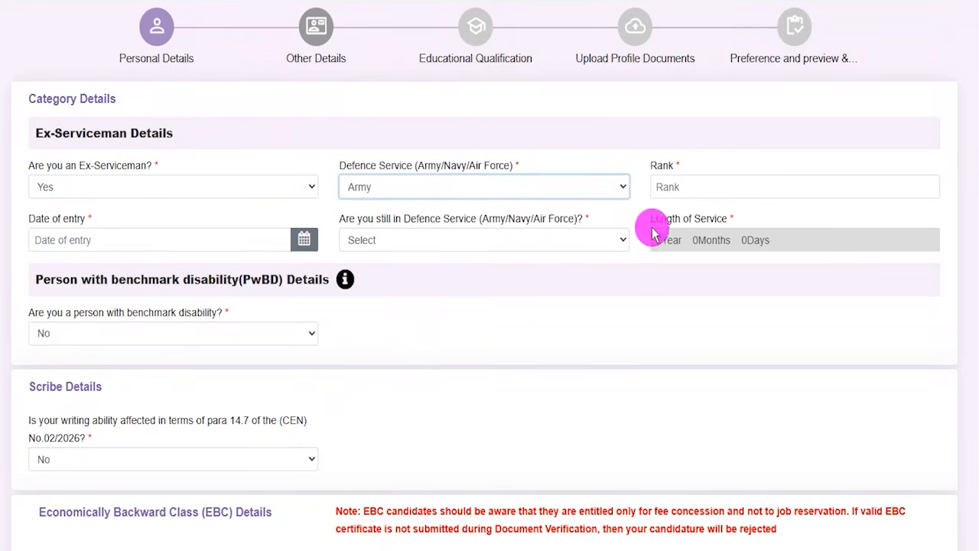
- Look over the Rank field, the Date of entry calendar and the choices for still being in Defence Service
{"action": "left_click", "coordinate": [664, 187]}
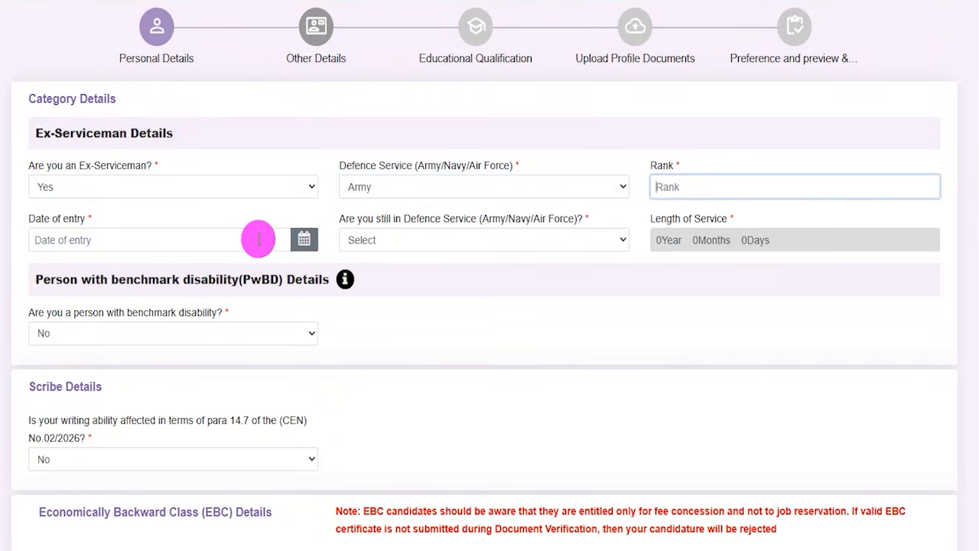
{"action": "left_click", "coordinate": [304, 239]}
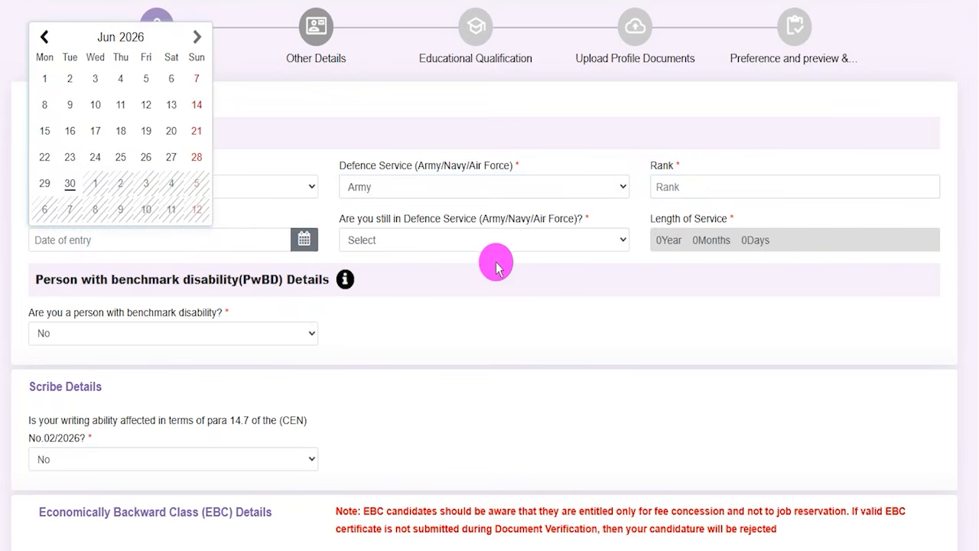
{"action": "left_click", "coordinate": [490, 260]}
{"action": "left_click", "coordinate": [463, 243]}
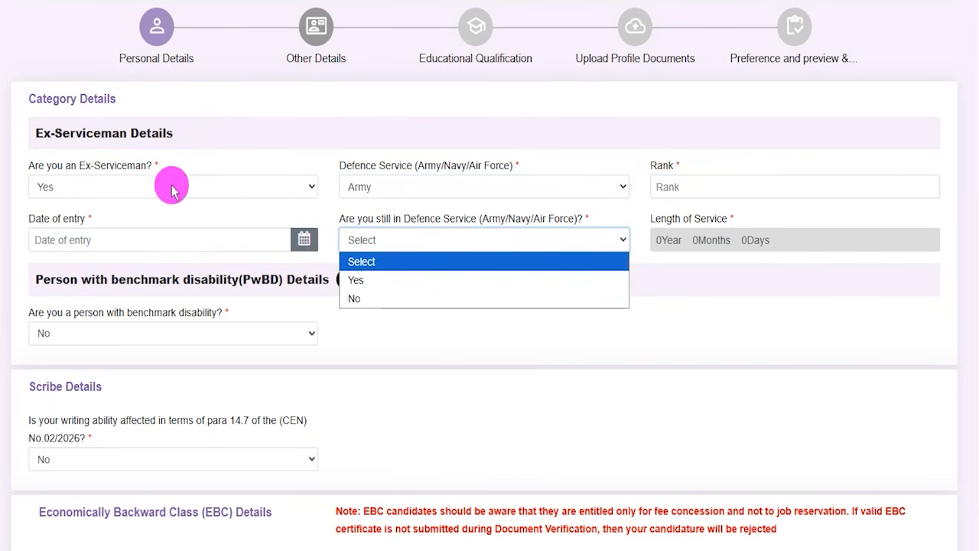
- Set the Ex-Serviceman answer to No
{"action": "left_click", "coordinate": [107, 187]}
{"action": "left_click", "coordinate": [61, 244]}
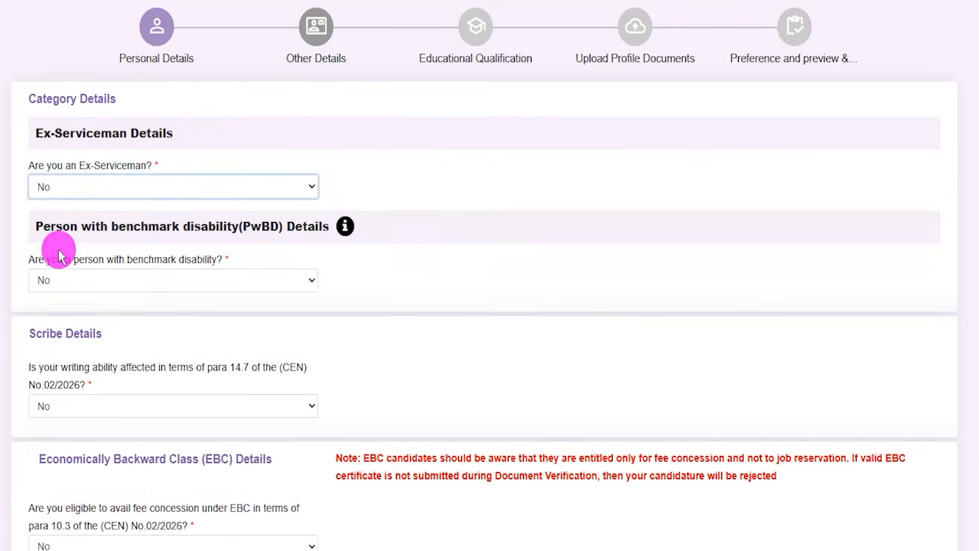
- Answer Yes to the benchmark disability question and set the disability category to Visual Impairment (VI)
{"action": "left_click_drag", "start_coordinate": [80, 261], "coordinate": [191, 259]}
{"action": "left_click", "coordinate": [90, 278]}
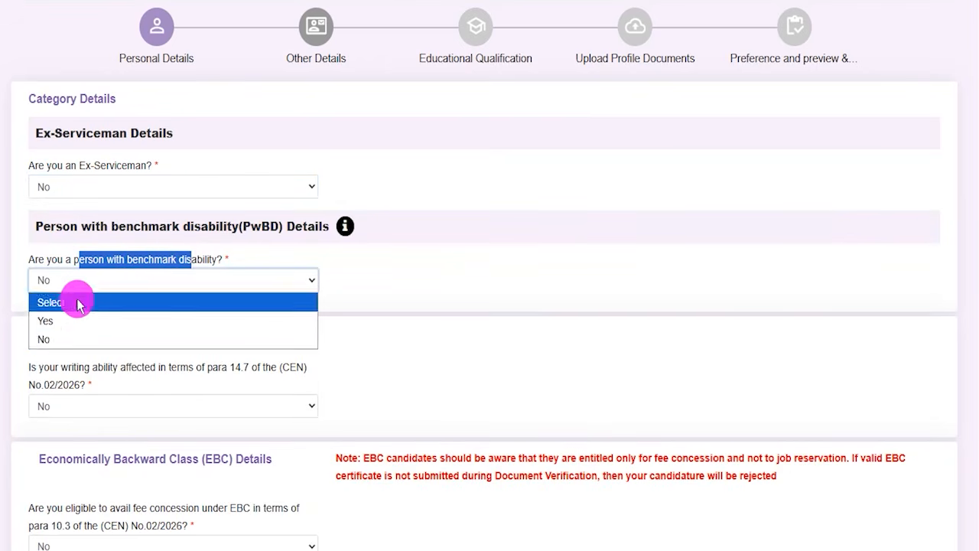
{"action": "left_click", "coordinate": [67, 321]}
{"action": "left_click", "coordinate": [415, 279]}
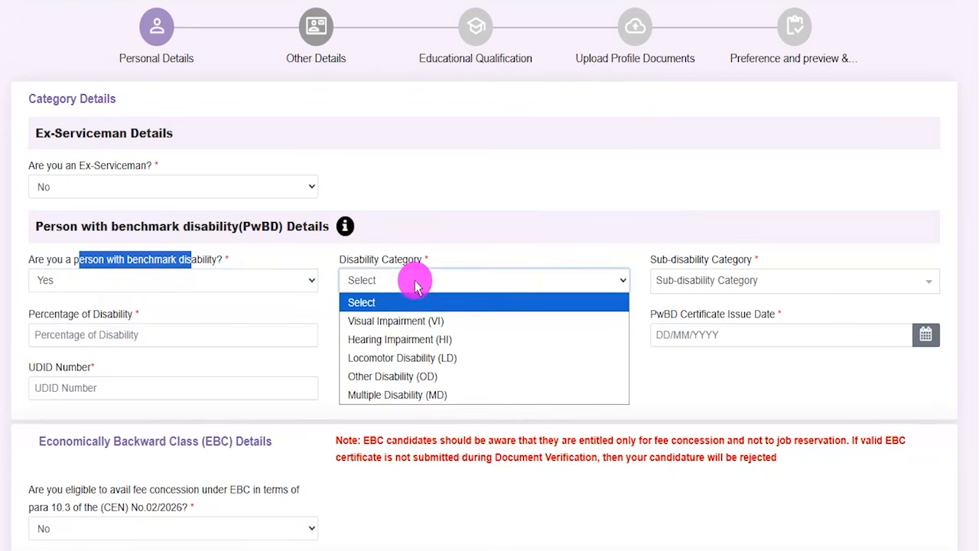
{"action": "left_click", "coordinate": [418, 320]}
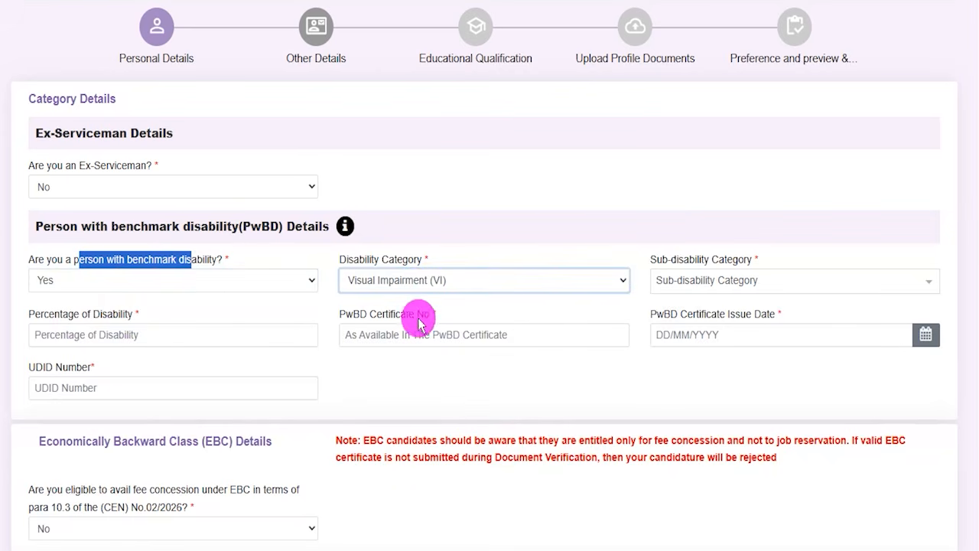
- Look over the sub-disability category, disability percentage, PwBD certificate number, issue date and UDID number fields
{"action": "left_click", "coordinate": [715, 285]}
{"action": "left_click", "coordinate": [84, 334]}
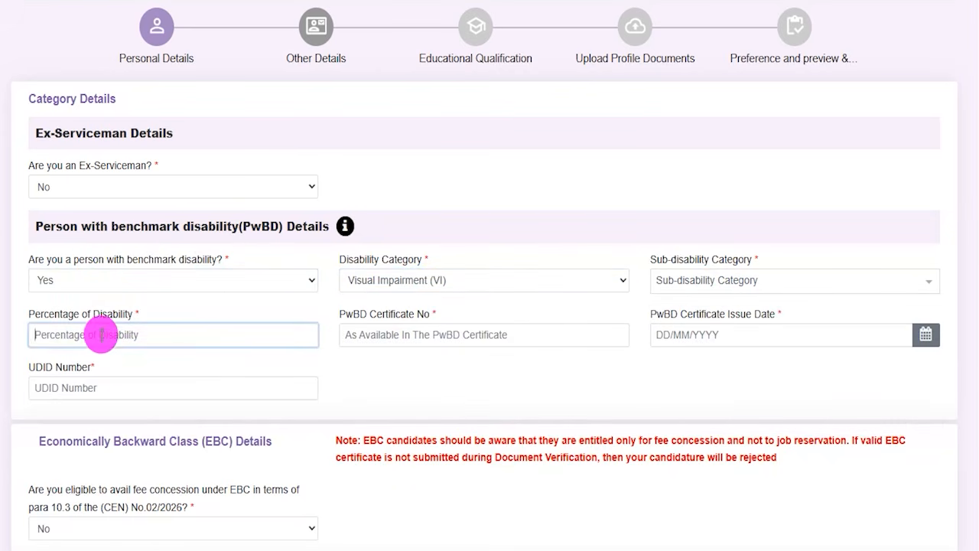
{"action": "left_click", "coordinate": [386, 334]}
{"action": "left_click", "coordinate": [925, 334]}
{"action": "left_click", "coordinate": [557, 375]}
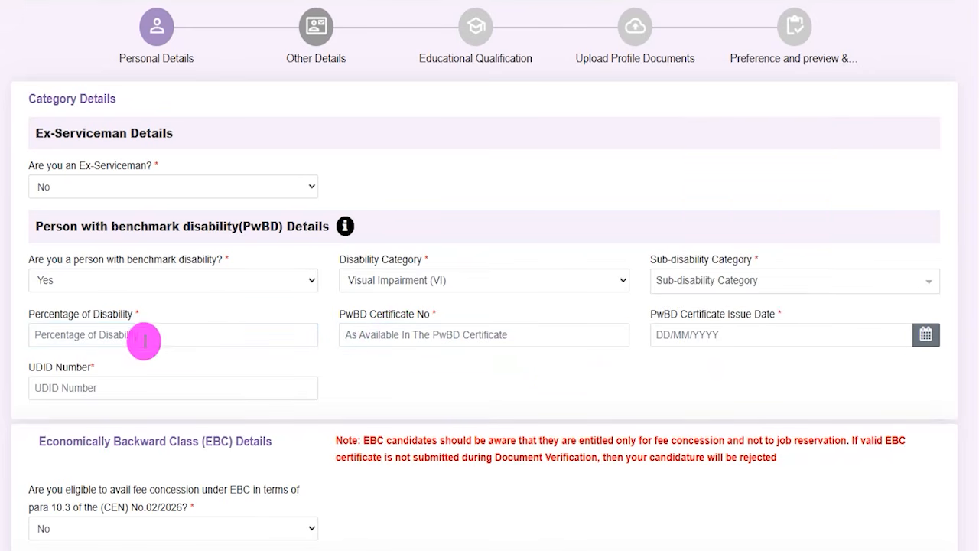
{"action": "left_click", "coordinate": [80, 387]}
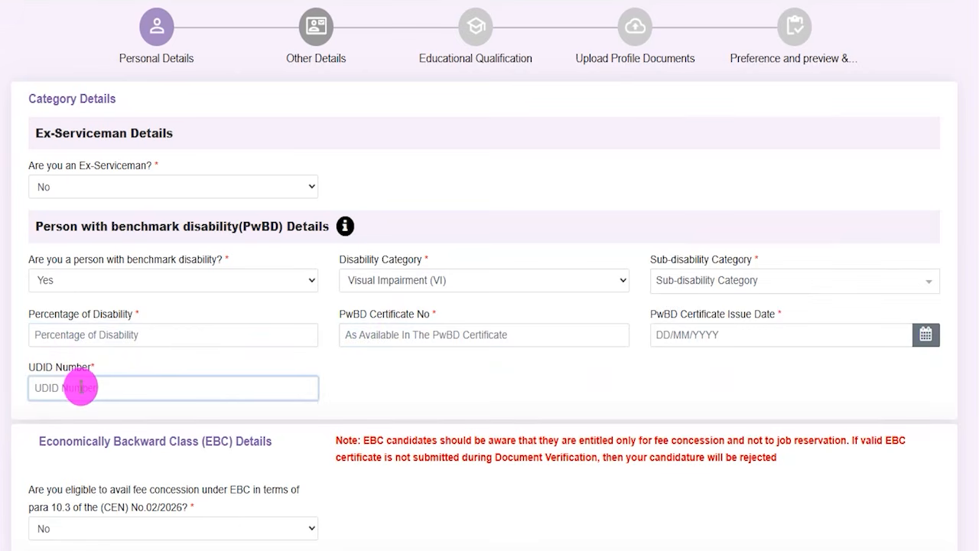
- Set the benchmark disability answer to No
{"action": "left_click", "coordinate": [118, 279]}
{"action": "left_click", "coordinate": [65, 339]}
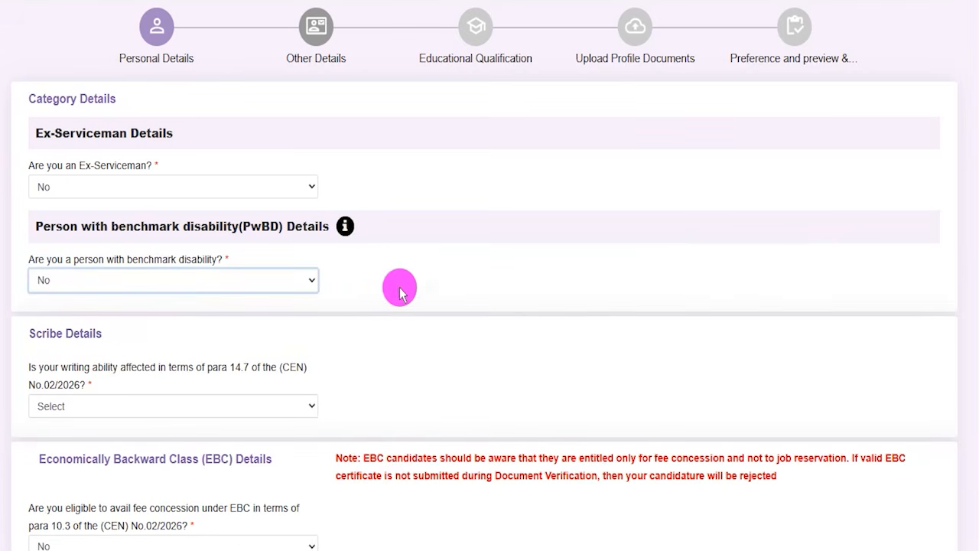
- Answer Yes to both the affected writing ability and scribe questions, agreeing to the scribe information each time
{"action": "scroll", "coordinate": [327, 329], "scroll_direction": "down", "scroll_amount": 2}
{"action": "scroll", "coordinate": [327, 336], "scroll_direction": "down", "scroll_amount": 3}
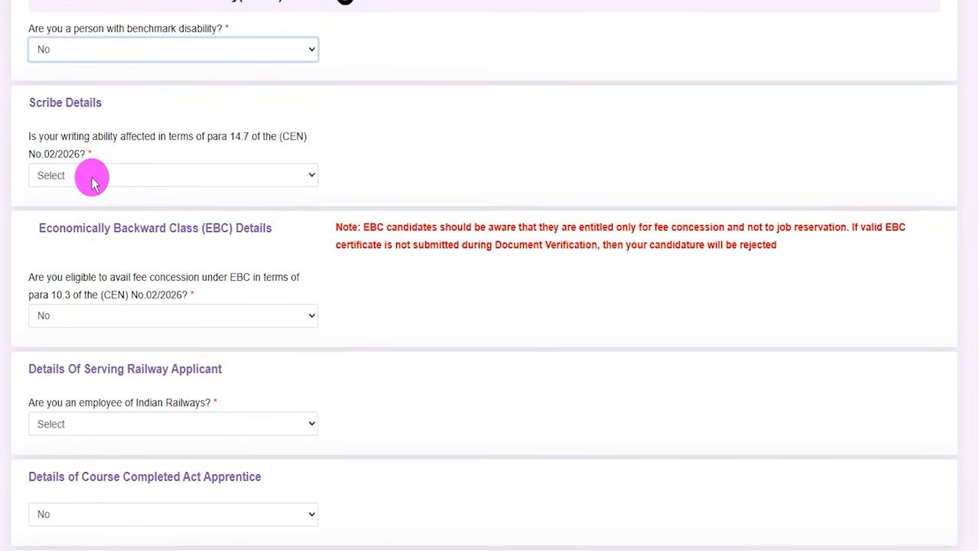
{"action": "left_click", "coordinate": [92, 178]}
{"action": "left_click", "coordinate": [59, 212]}
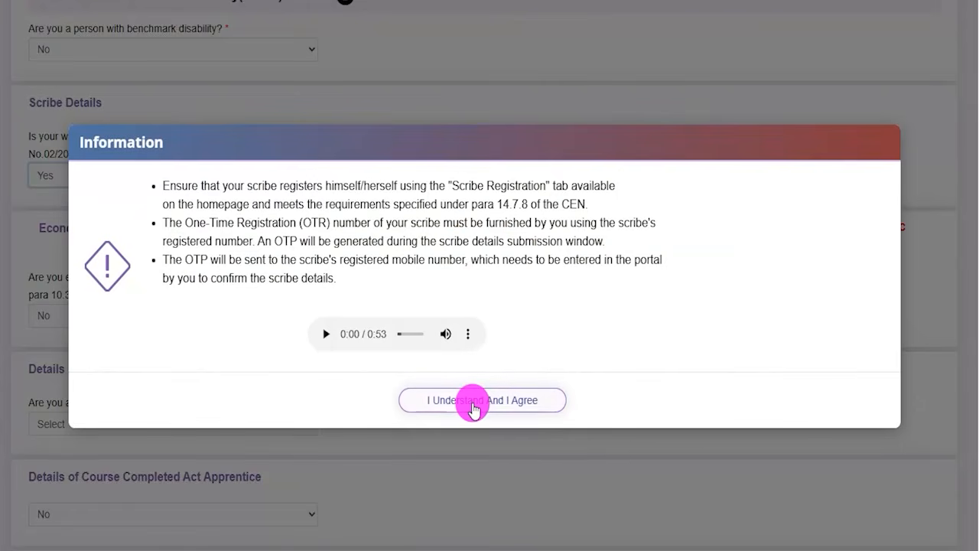
{"action": "left_click", "coordinate": [473, 409]}
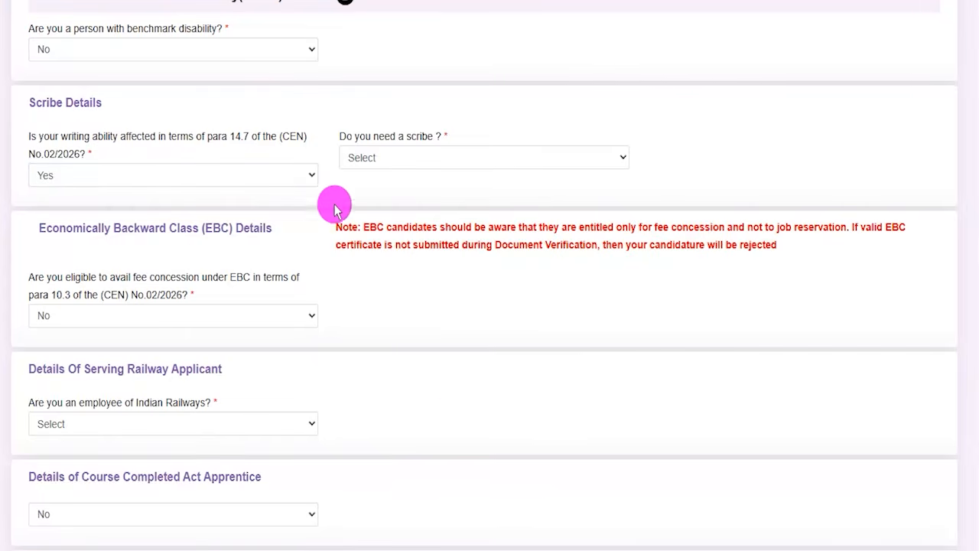
{"action": "left_click", "coordinate": [408, 162]}
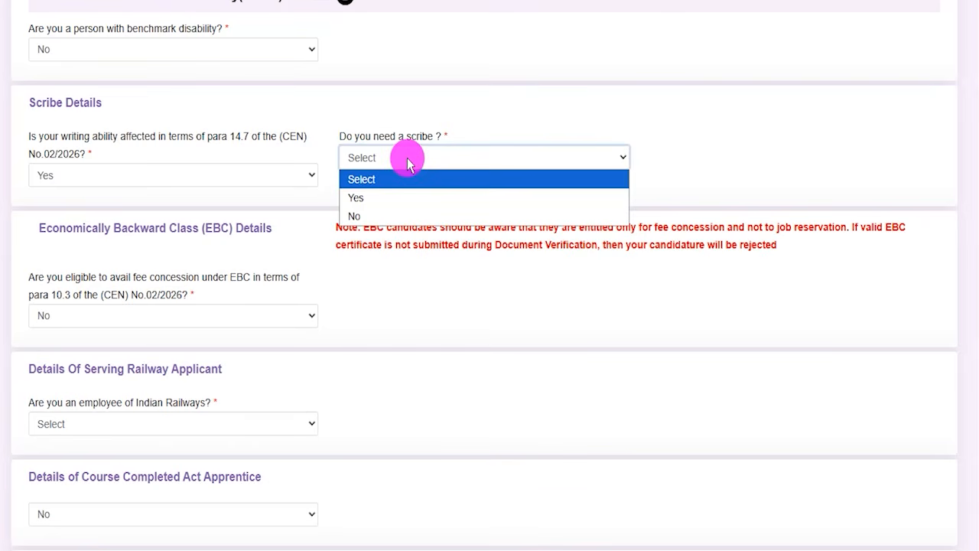
{"action": "left_click", "coordinate": [371, 198]}
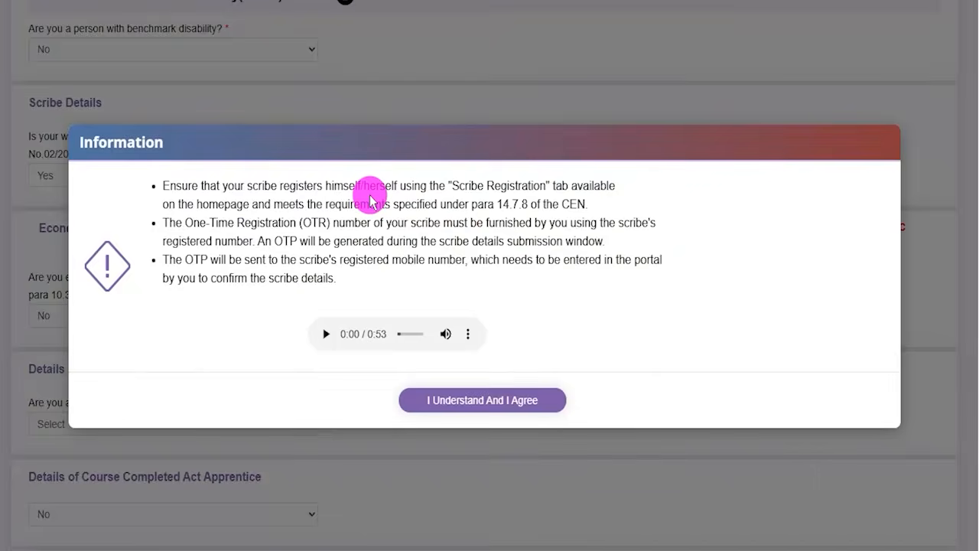
{"action": "left_click", "coordinate": [442, 413]}
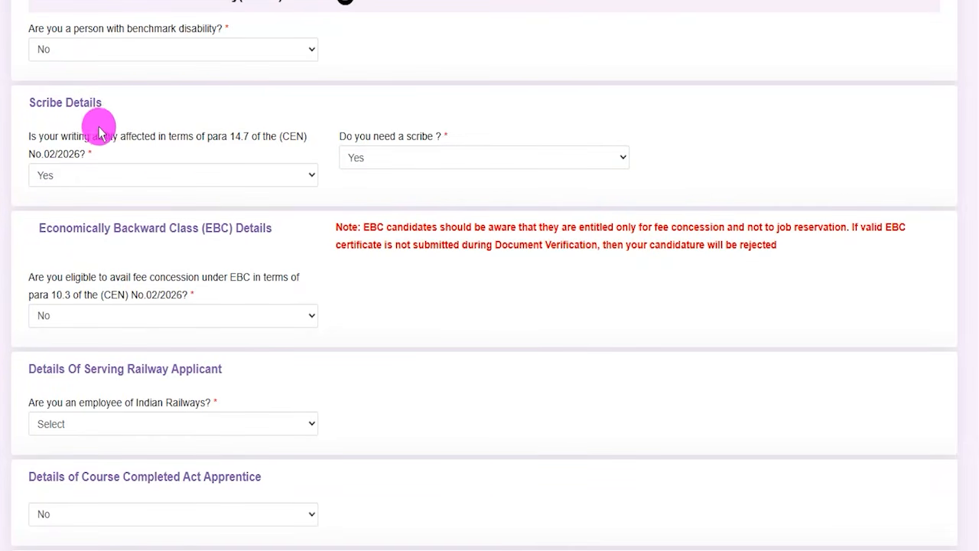
- Highlight the writing ability question in Scribe Details and set its answer to No
{"action": "left_click_drag", "start_coordinate": [69, 138], "coordinate": [147, 146]}
{"action": "left_click", "coordinate": [103, 175]}
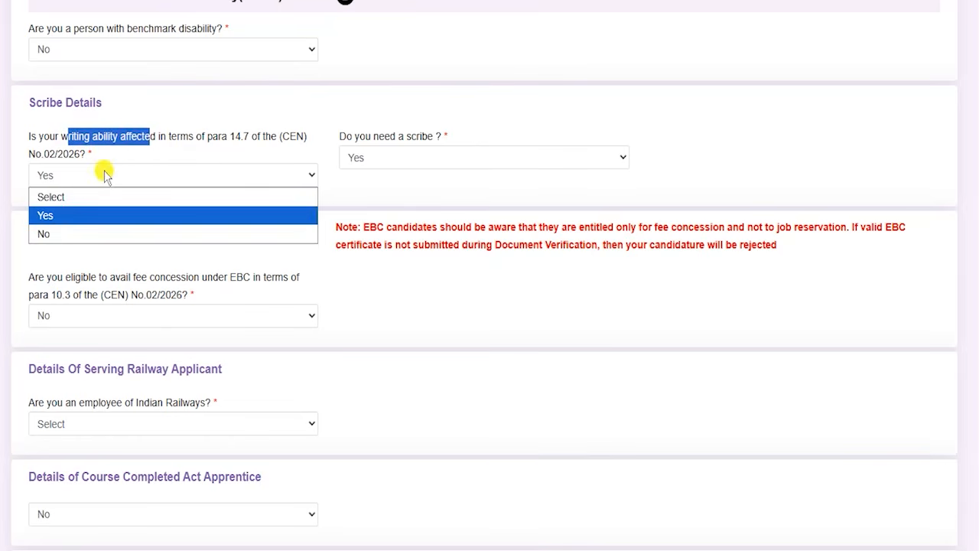
{"action": "left_click", "coordinate": [44, 232]}
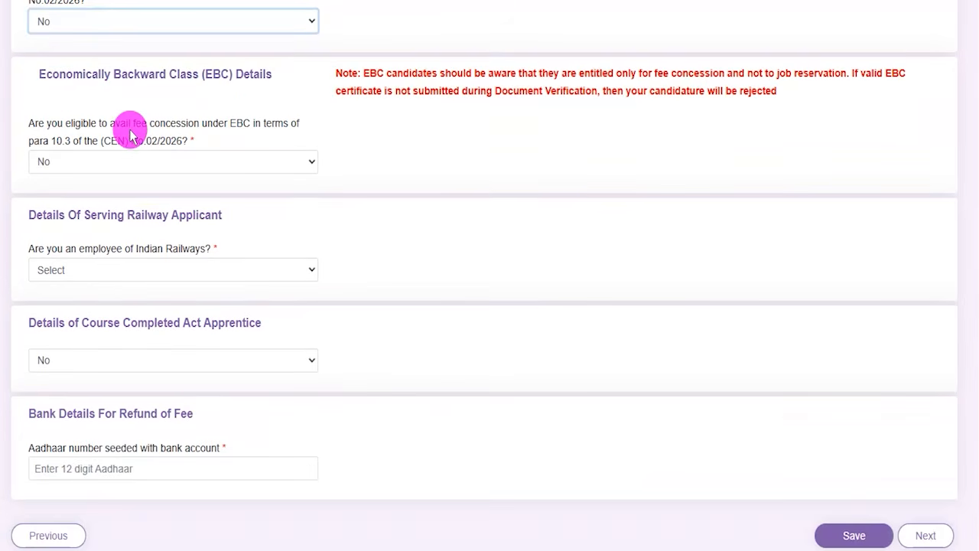
- Answer Yes to the EBC fee concession question and agree to the EBC information notice
{"action": "left_click_drag", "start_coordinate": [60, 74], "coordinate": [252, 75]}
{"action": "left_click", "coordinate": [122, 162]}
{"action": "left_click", "coordinate": [65, 201]}
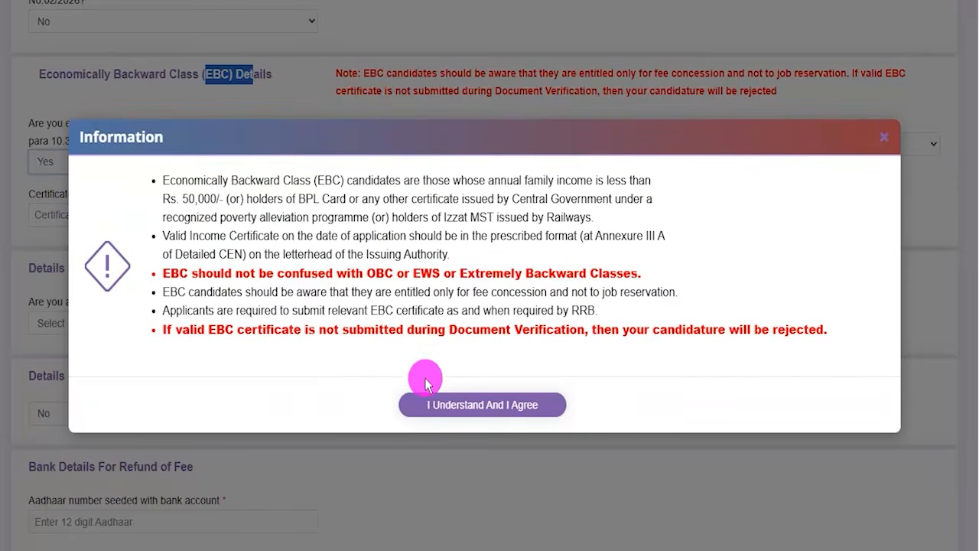
{"action": "left_click", "coordinate": [419, 407]}
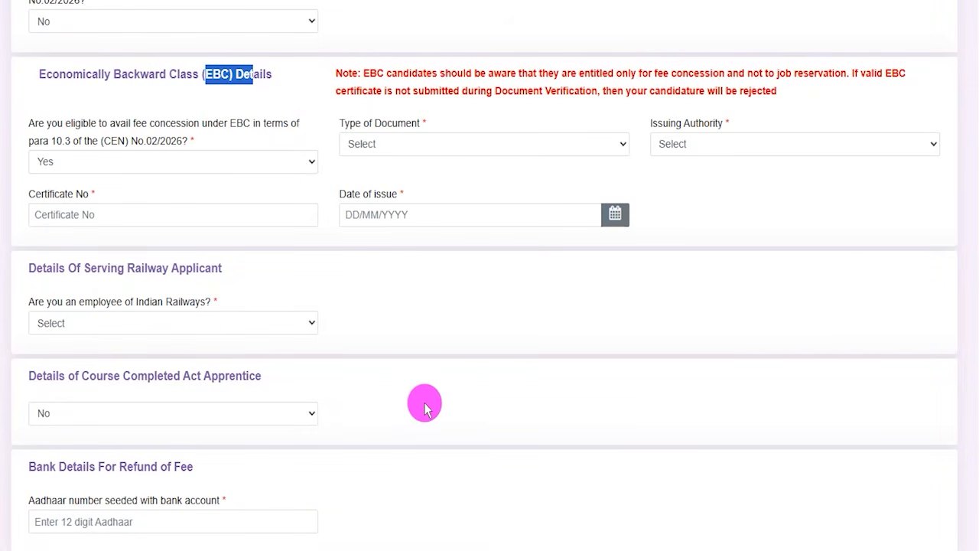
- Choose EBC Certificate as the EBC document type and check the issuing authority, certificate number and date of issue fields
{"action": "left_click", "coordinate": [419, 145]}
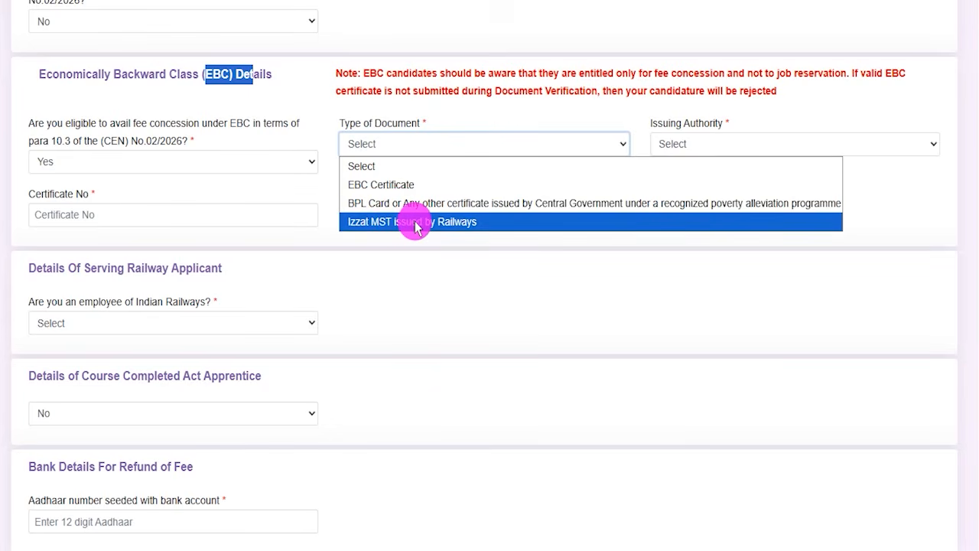
{"action": "left_click", "coordinate": [382, 186]}
{"action": "left_click", "coordinate": [674, 142]}
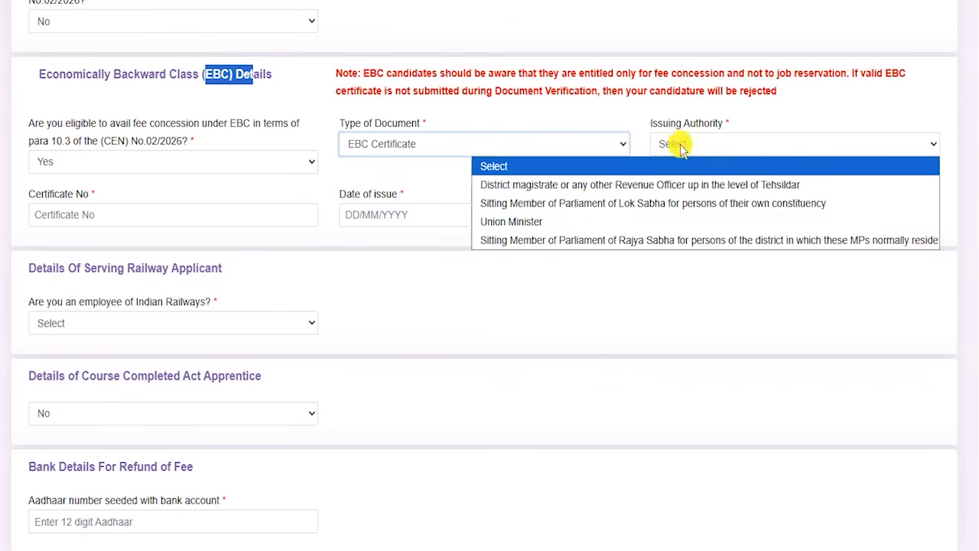
{"action": "left_click", "coordinate": [132, 216]}
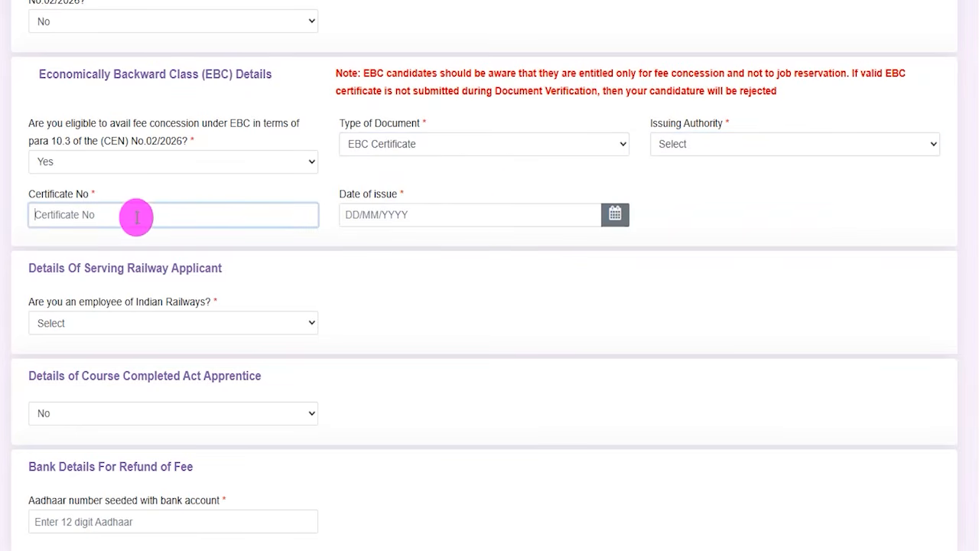
{"action": "left_click", "coordinate": [610, 213]}
{"action": "left_click", "coordinate": [727, 206]}
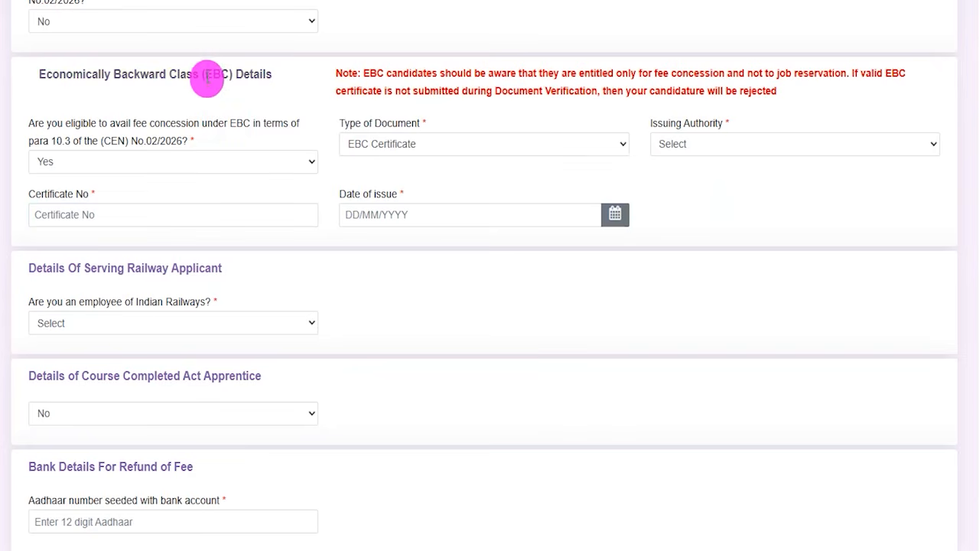
- Set the answer to the EBC fee concession question to No
{"action": "left_click", "coordinate": [120, 155]}
{"action": "left_click", "coordinate": [38, 218]}
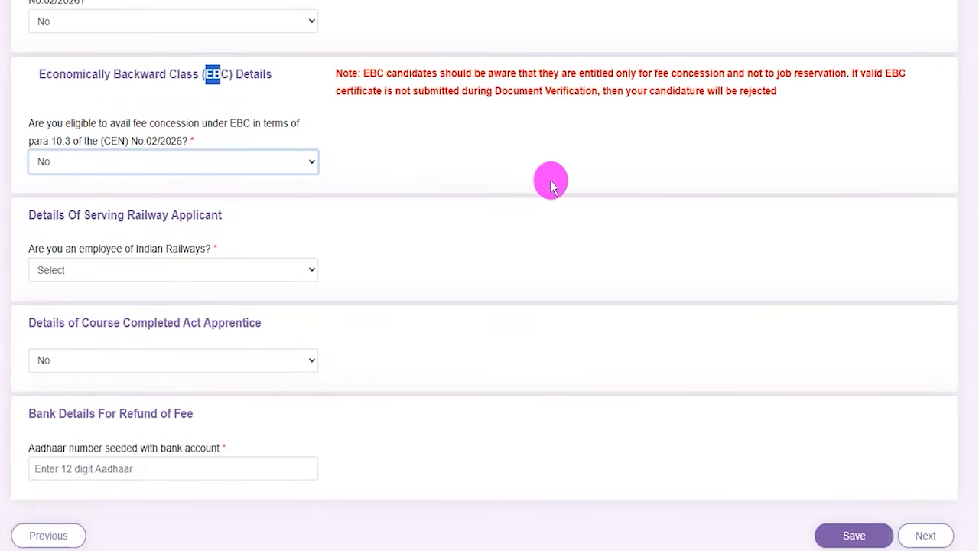
{"action": "left_click", "coordinate": [336, 224]}
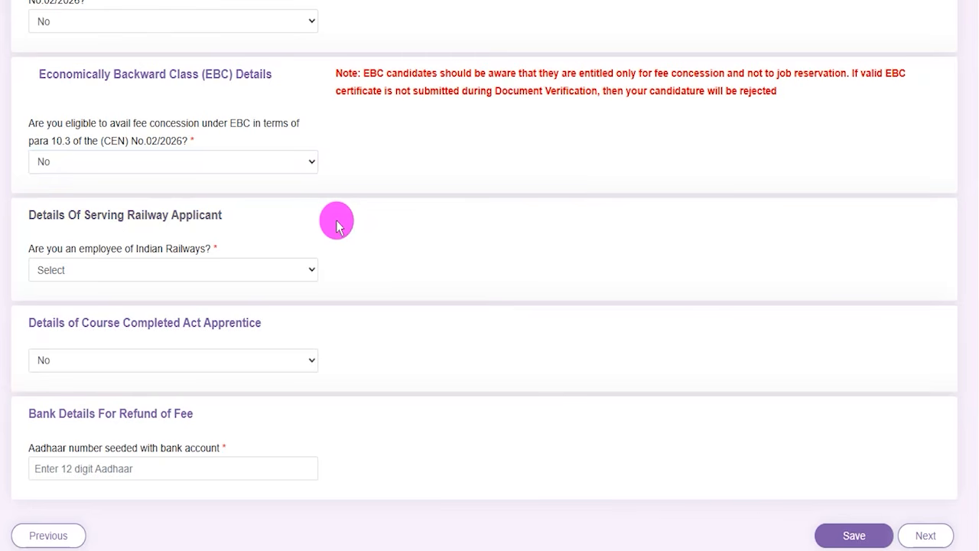
- Highlight the Details Of Serving Railway Applicant heading and answer Yes to the Indian Railways employee question
{"action": "left_click_drag", "start_coordinate": [65, 215], "coordinate": [156, 217]}
{"action": "left_click", "coordinate": [82, 263]}
{"action": "left_click", "coordinate": [48, 309]}
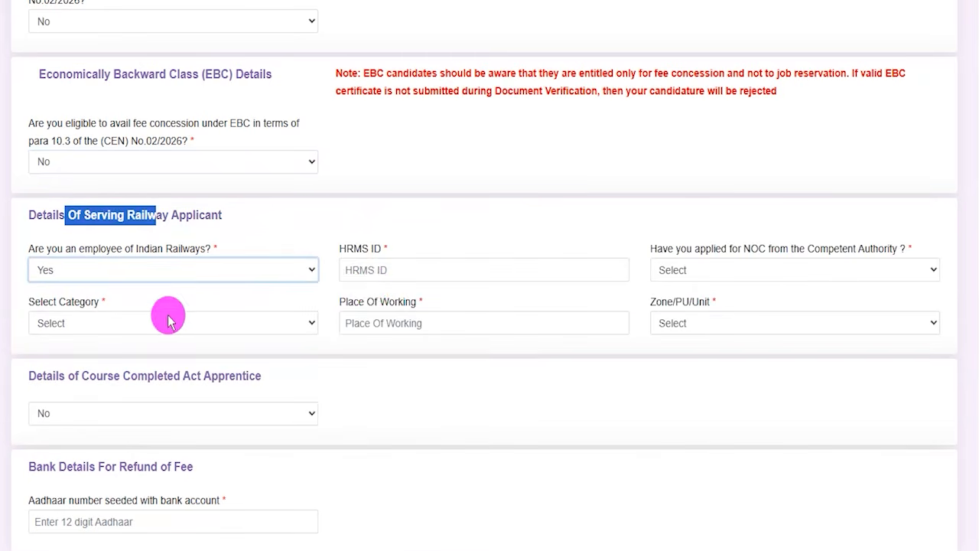
- Examine the HRMS ID, NOC, category, place of working and Zone/PU/Unit fields for serving railway applicants
{"action": "left_click_drag", "start_coordinate": [347, 247], "coordinate": [375, 269]}
{"action": "left_click", "coordinate": [375, 269]}
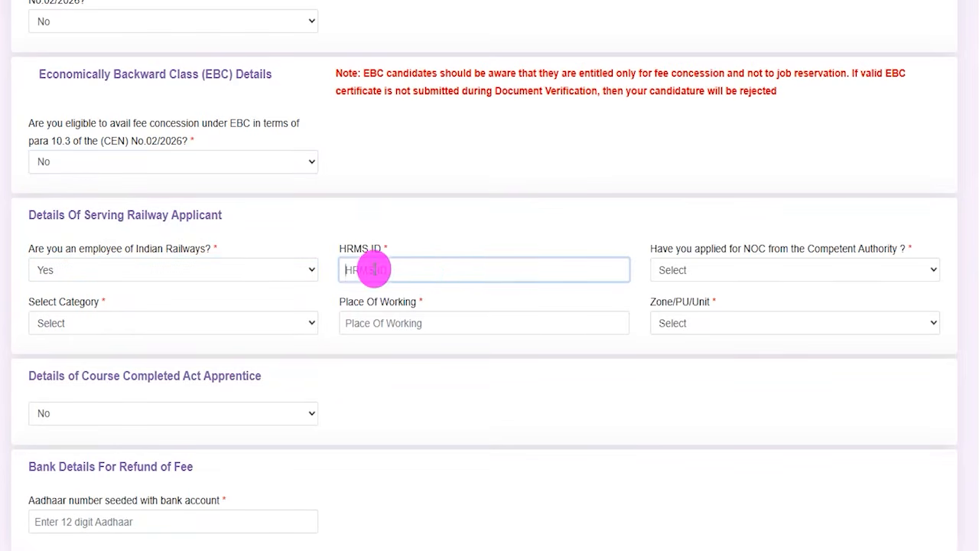
{"action": "left_click", "coordinate": [718, 272]}
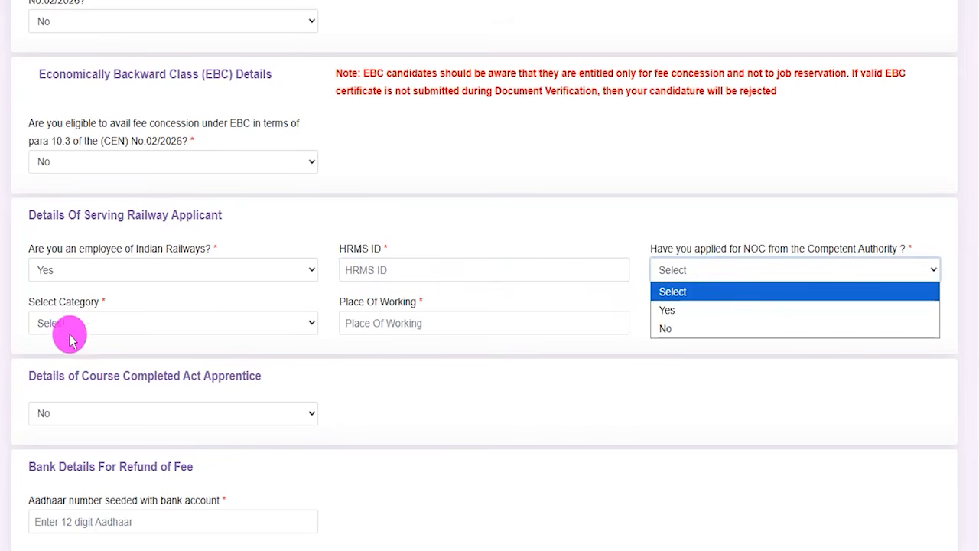
{"action": "left_click", "coordinate": [98, 324]}
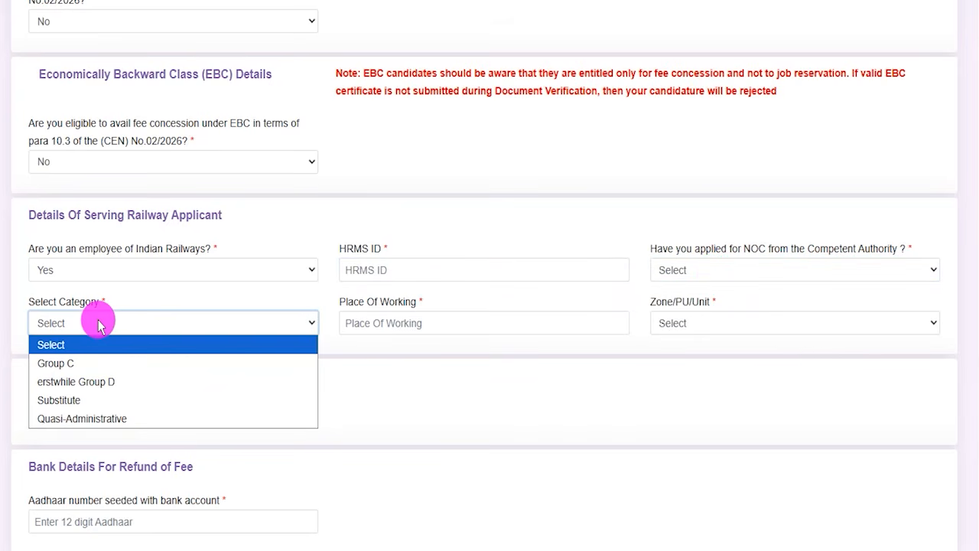
{"action": "left_click_drag", "start_coordinate": [368, 304], "coordinate": [410, 306]}
{"action": "left_click", "coordinate": [415, 323]}
{"action": "left_click", "coordinate": [680, 324]}
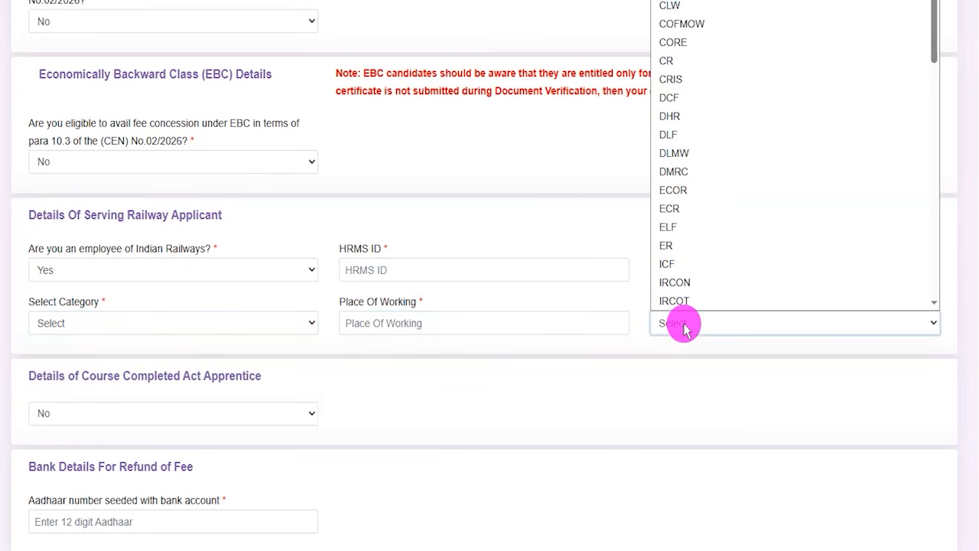
{"action": "left_click", "coordinate": [682, 325]}
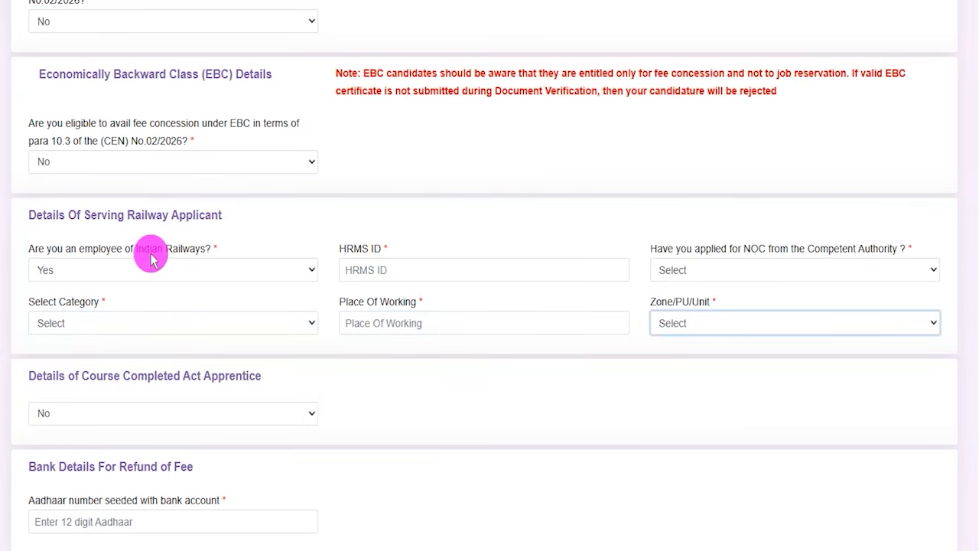
- Set the answer to the Indian Railways employee question to No
{"action": "left_click_drag", "start_coordinate": [97, 216], "coordinate": [211, 217]}
{"action": "left_click", "coordinate": [82, 270]}
{"action": "left_click", "coordinate": [41, 328]}
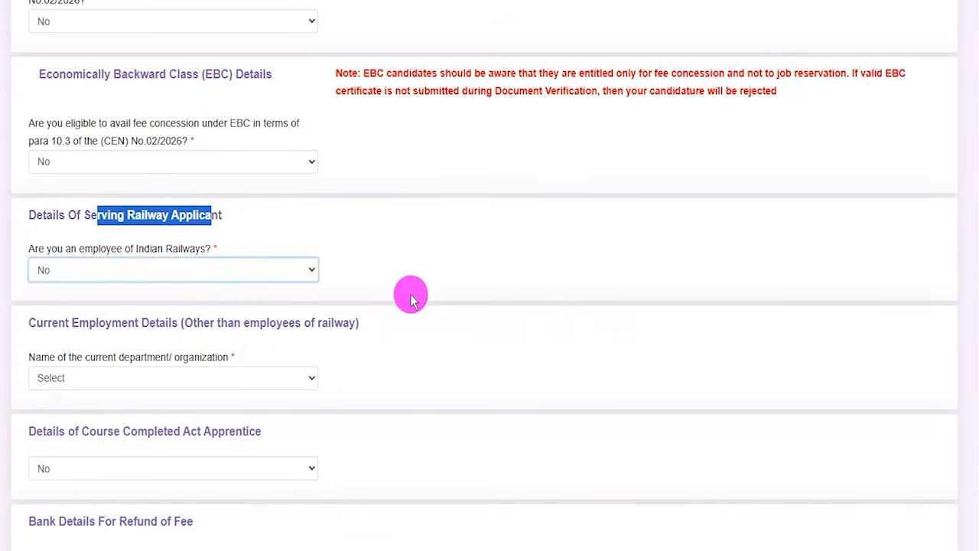
{"action": "left_click", "coordinate": [421, 285]}
- Choose Central Government as the current department and check the organization name, From Date and still working fields
{"action": "scroll", "coordinate": [433, 298], "scroll_direction": "down", "scroll_amount": 2}
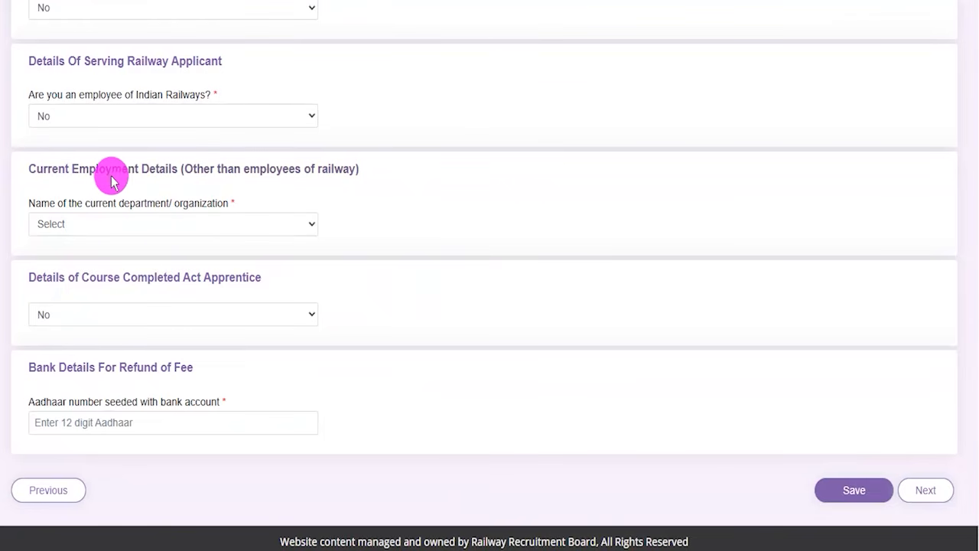
{"action": "left_click_drag", "start_coordinate": [53, 170], "coordinate": [311, 167]}
{"action": "left_click", "coordinate": [107, 224]}
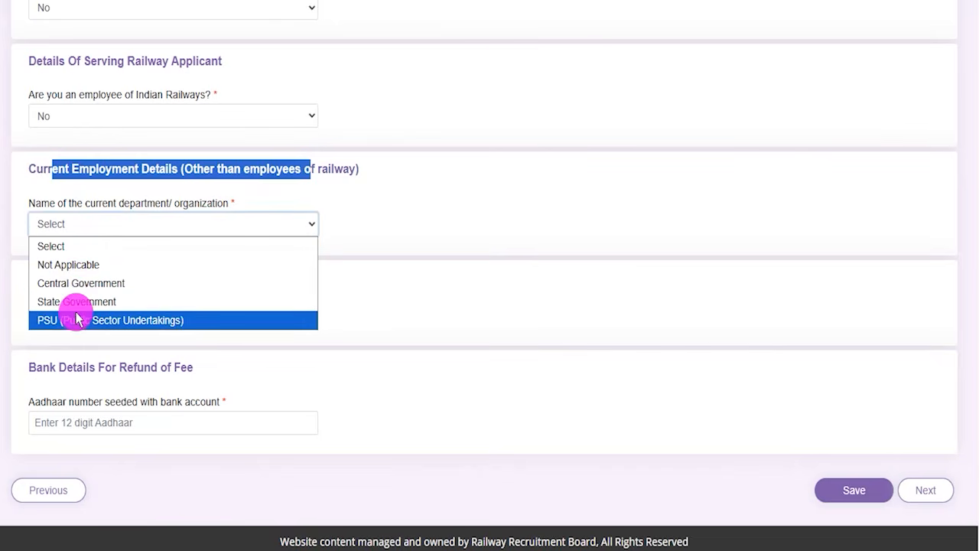
{"action": "left_click", "coordinate": [83, 283]}
{"action": "left_click", "coordinate": [450, 342]}
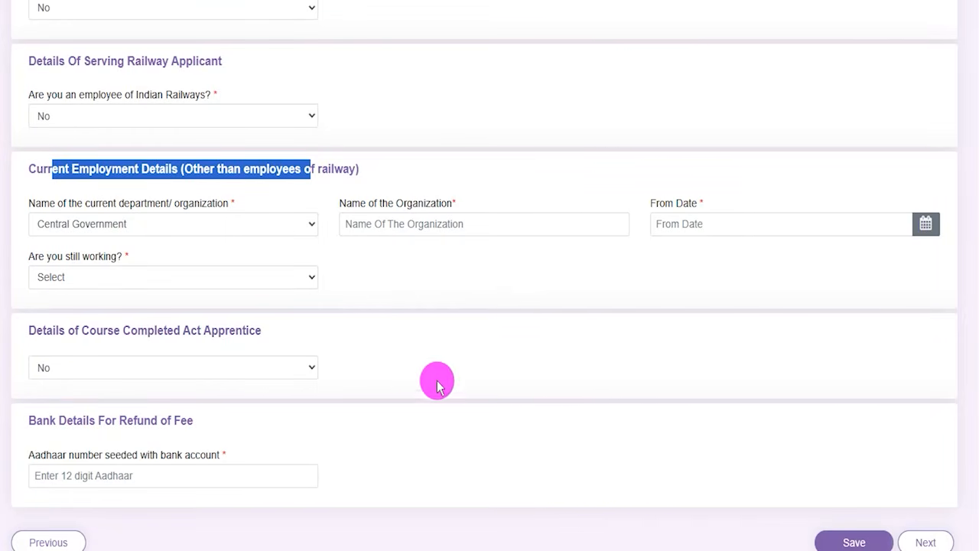
{"action": "left_click", "coordinate": [419, 220]}
{"action": "left_click", "coordinate": [922, 224]}
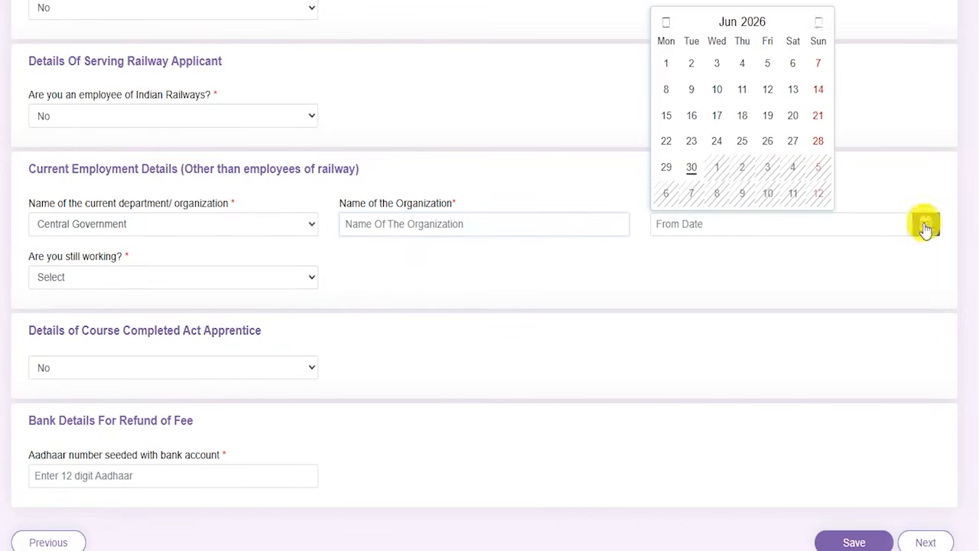
{"action": "left_click", "coordinate": [367, 260]}
{"action": "left_click", "coordinate": [90, 285]}
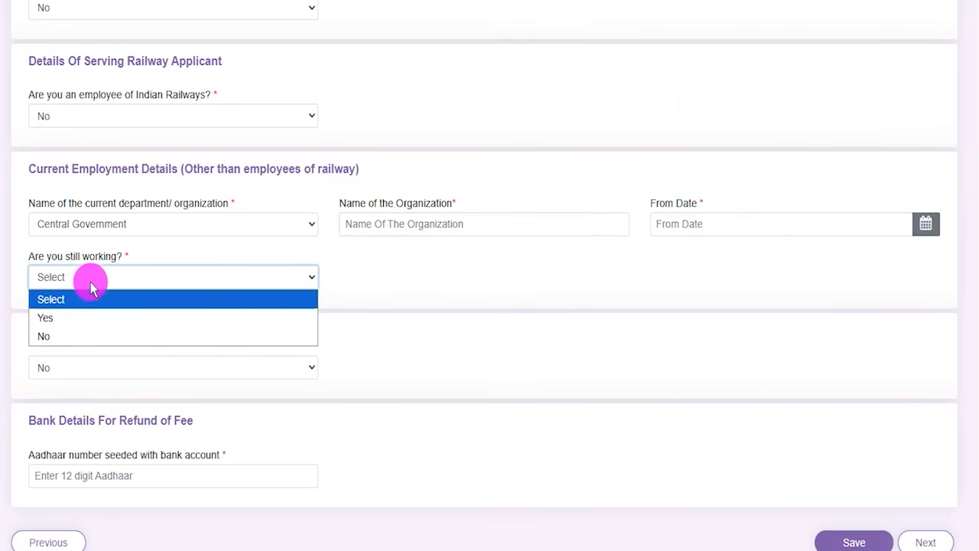
{"action": "left_click", "coordinate": [391, 289]}
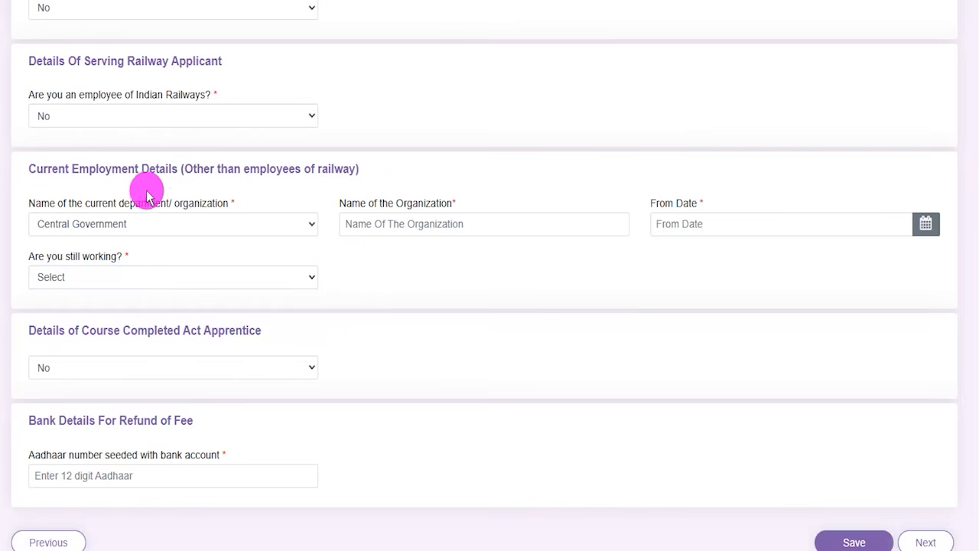
- Set the current department/organization in Current Employment Details to Not Applicable
{"action": "left_click_drag", "start_coordinate": [89, 169], "coordinate": [189, 169]}
{"action": "left_click", "coordinate": [136, 223]}
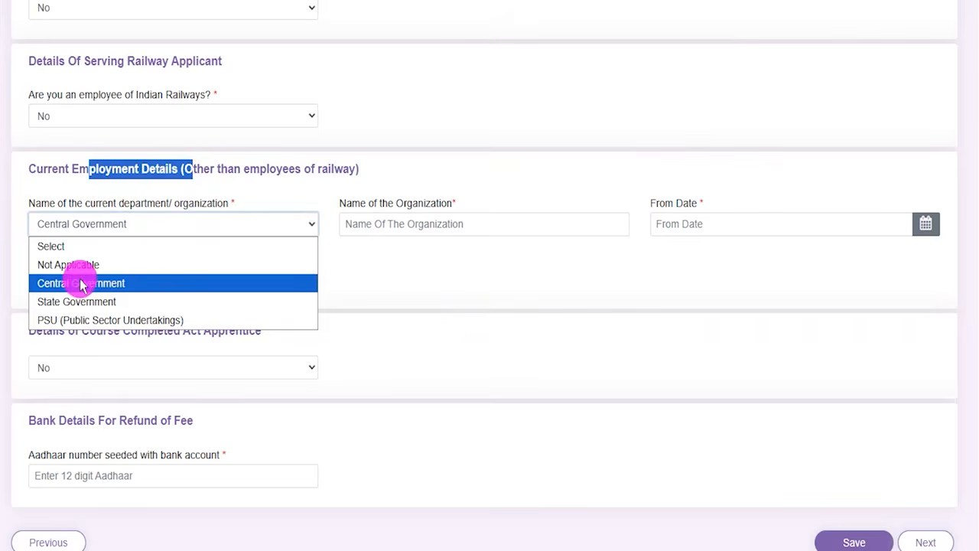
{"action": "left_click", "coordinate": [75, 271]}
{"action": "left_click", "coordinate": [400, 237]}
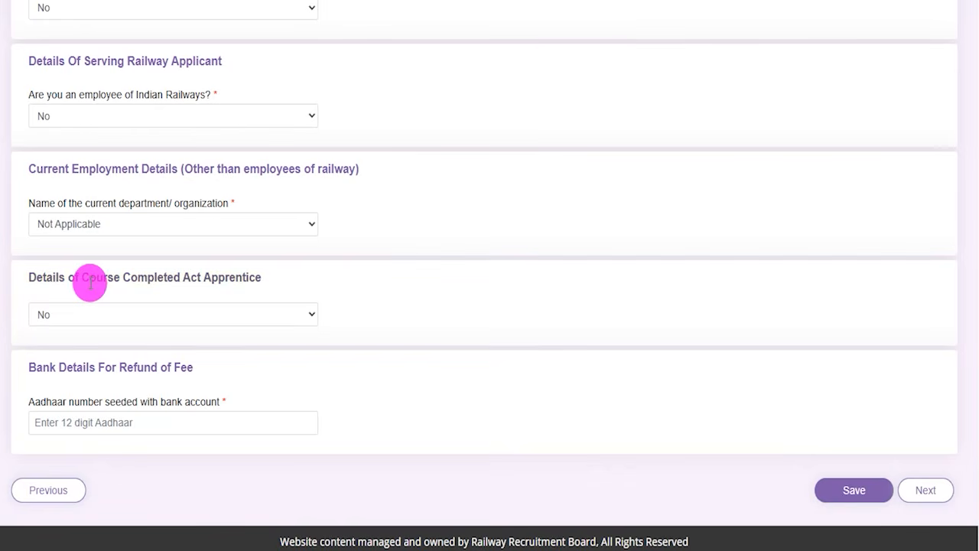
- Highlight the Course Completed Act Apprentice heading and set its answer to Yes
{"action": "left_click_drag", "start_coordinate": [223, 276], "coordinate": [182, 277]}
{"action": "left_click_drag", "start_coordinate": [67, 277], "coordinate": [113, 277]}
{"action": "left_click", "coordinate": [63, 321]}
{"action": "left_click", "coordinate": [50, 354]}
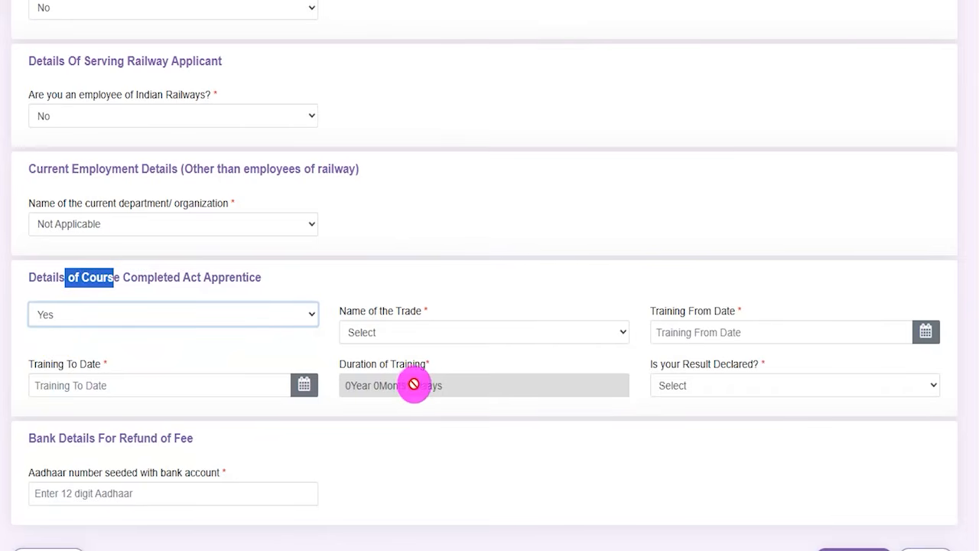
- Examine the apprentice trade list, the training from and to dates, and the result declared options
{"action": "left_click", "coordinate": [436, 333]}
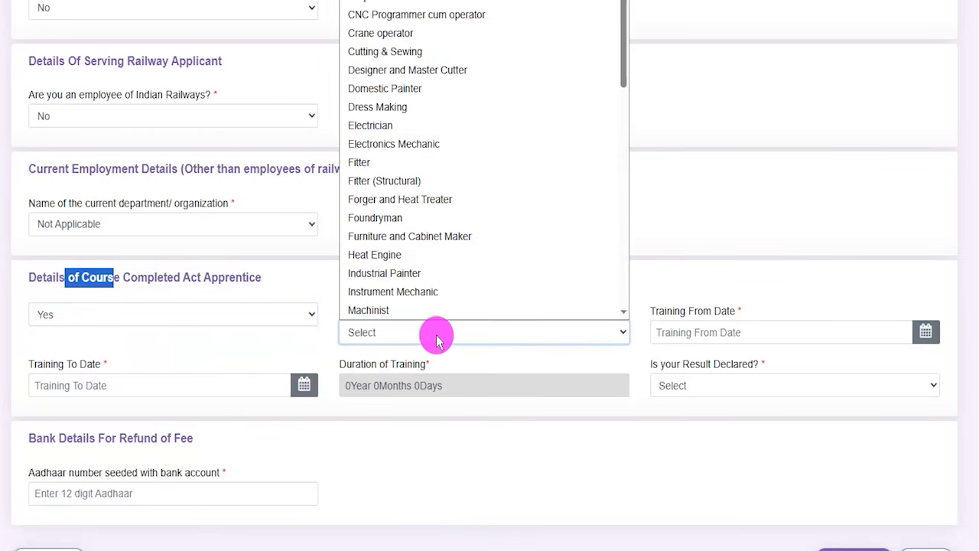
{"action": "left_click", "coordinate": [437, 335]}
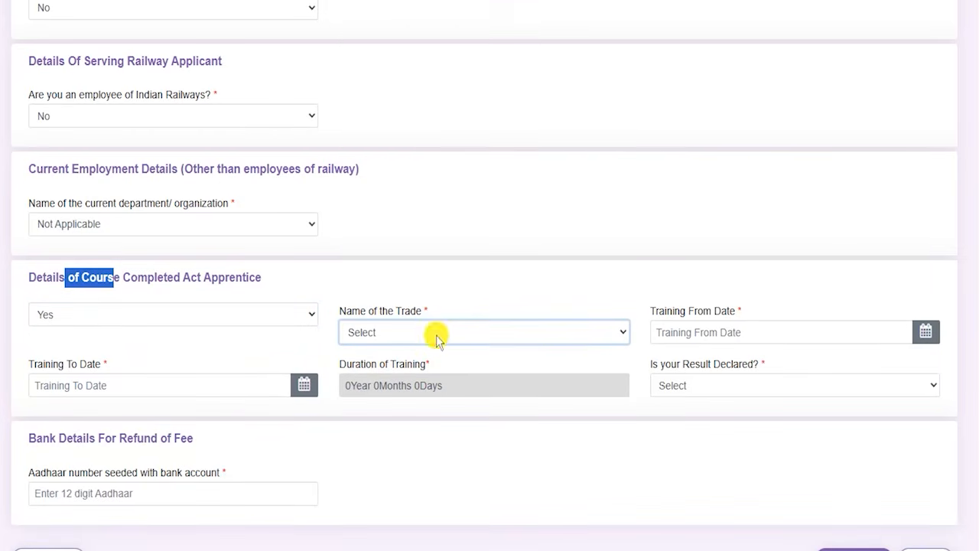
{"action": "left_click", "coordinate": [926, 333]}
{"action": "left_click", "coordinate": [280, 427]}
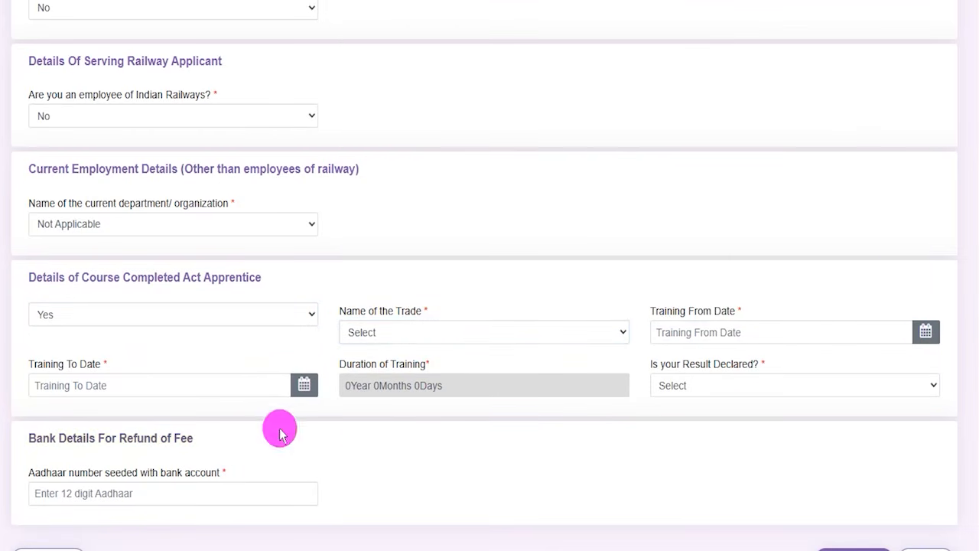
{"action": "left_click", "coordinate": [299, 388]}
{"action": "left_click", "coordinate": [465, 446]}
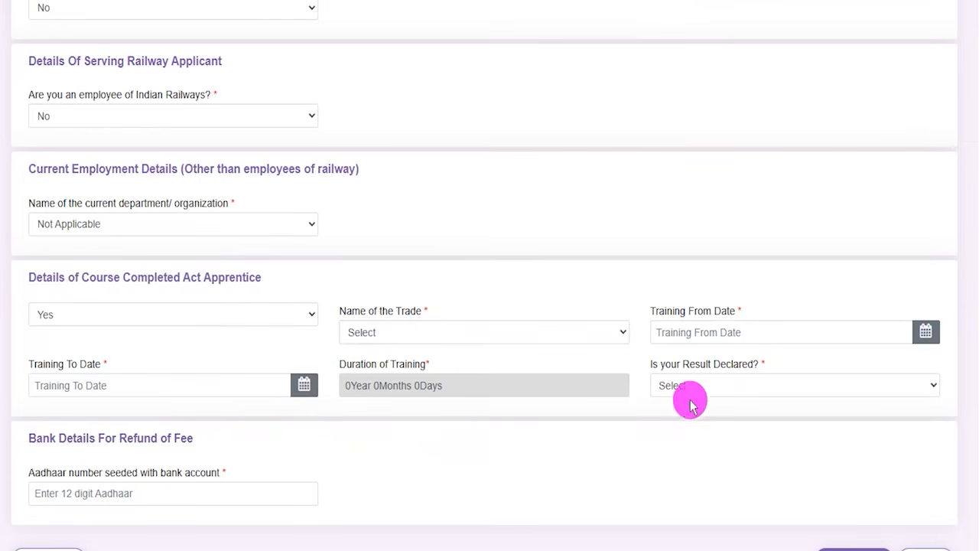
{"action": "left_click", "coordinate": [698, 392]}
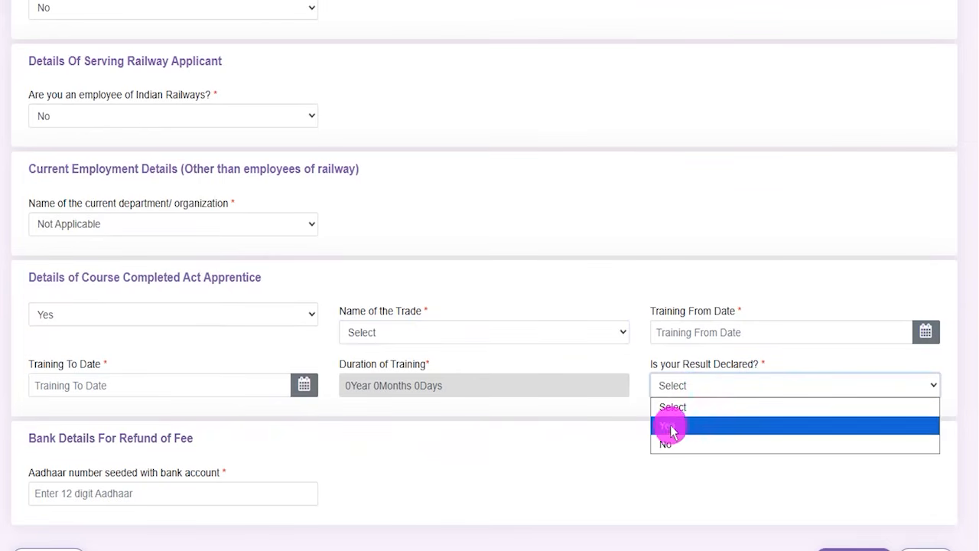
{"action": "left_click", "coordinate": [486, 447]}
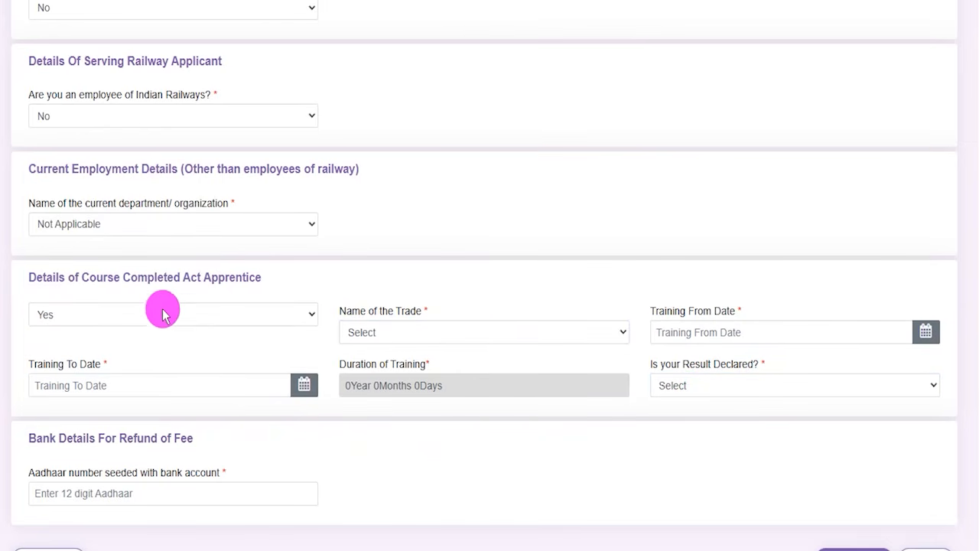
- Set the Course Completed Act Apprentice answer to No
{"action": "left_click_drag", "start_coordinate": [182, 277], "coordinate": [225, 276]}
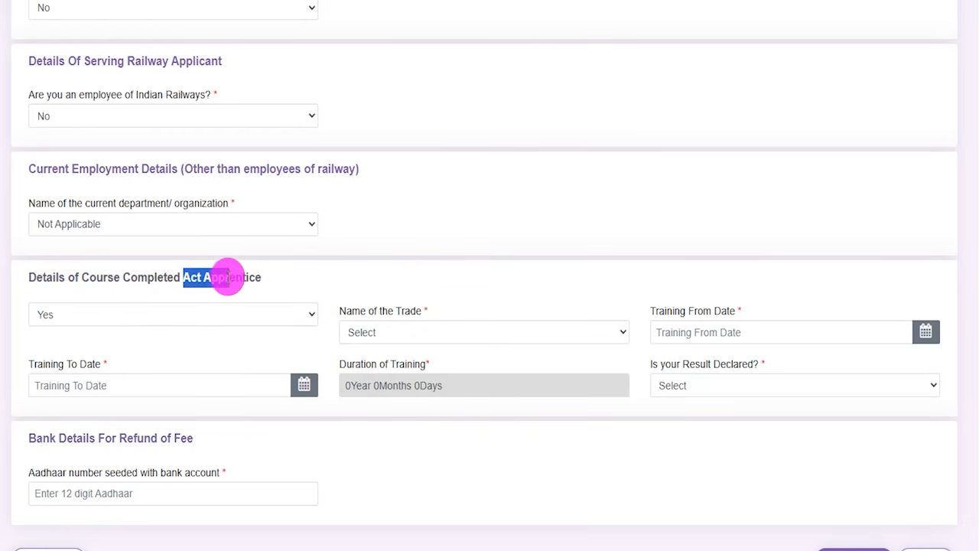
{"action": "left_click", "coordinate": [53, 314]}
{"action": "left_click", "coordinate": [41, 370]}
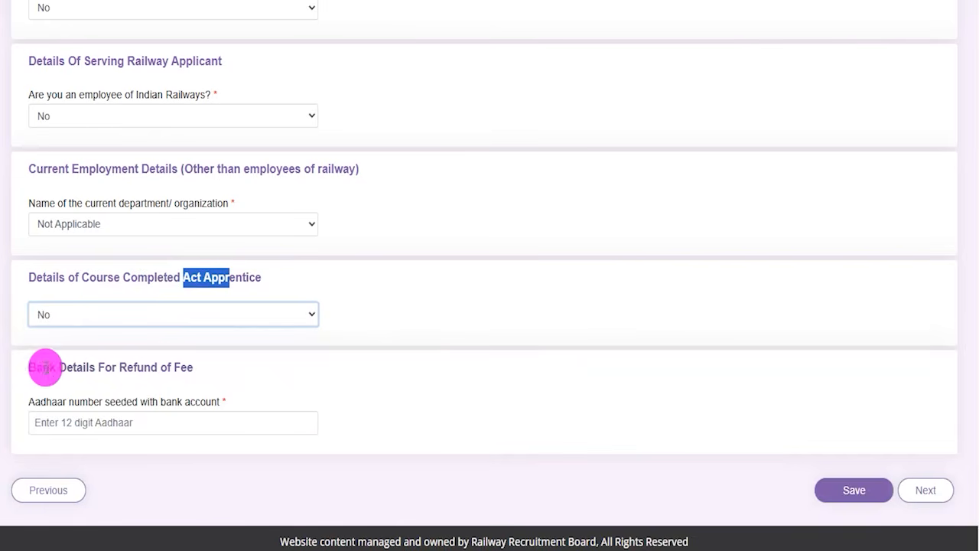
{"action": "left_click", "coordinate": [323, 329]}
- Highlight the Bank Details For Refund of Fee heading and mark the Aadhaar number field and linked bank entry with pen ticks
{"action": "scroll", "coordinate": [415, 323], "scroll_direction": "down", "scroll_amount": 1}
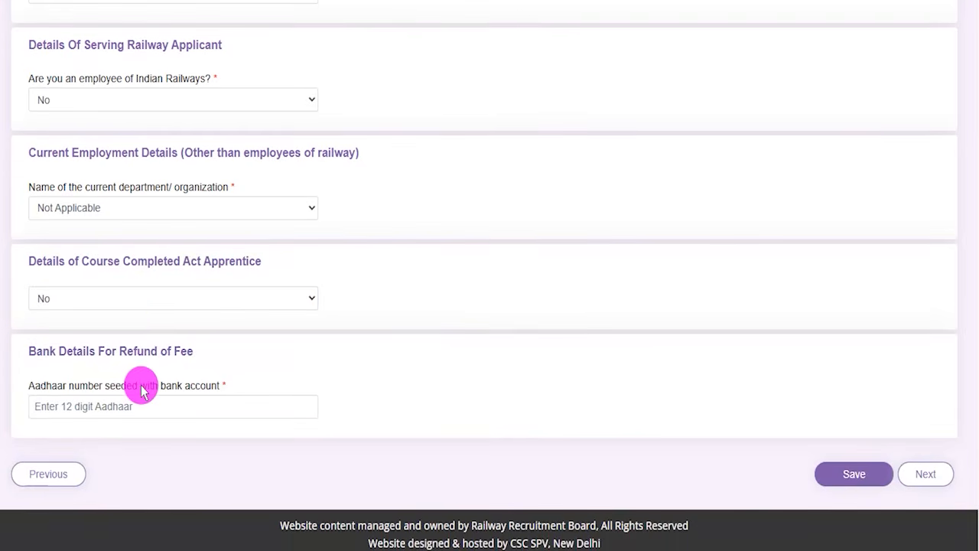
{"action": "left_click_drag", "start_coordinate": [59, 351], "coordinate": [144, 350]}
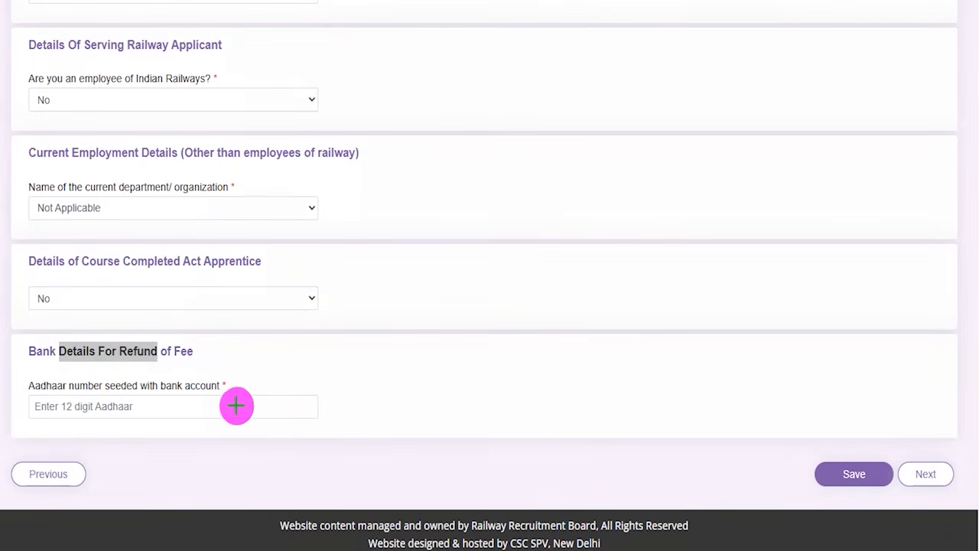
{"action": "left_click_drag", "start_coordinate": [240, 407], "coordinate": [279, 356]}
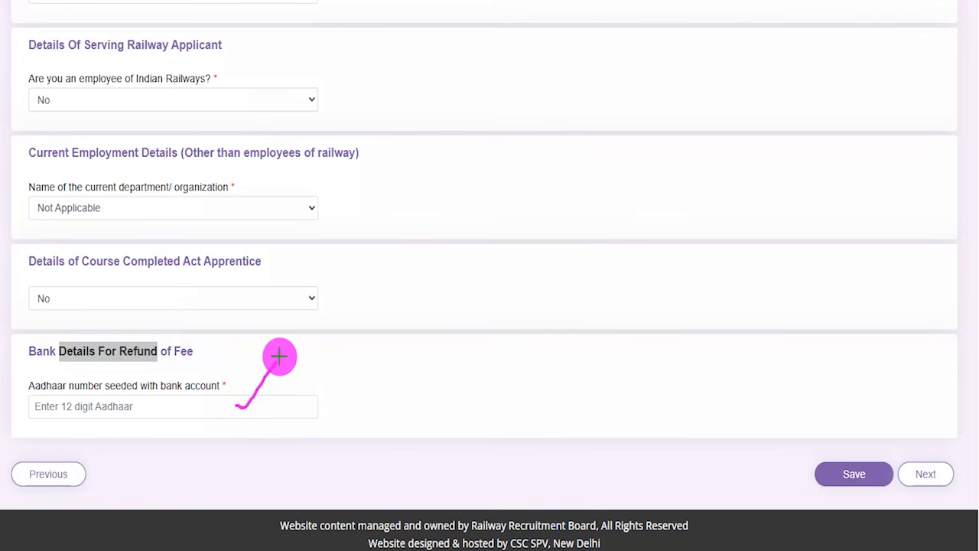
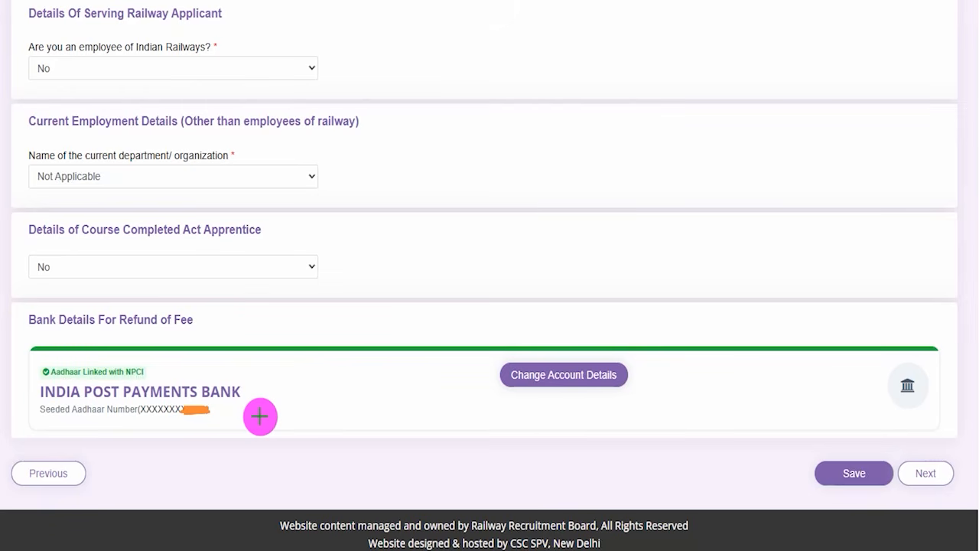
{"action": "left_click_drag", "start_coordinate": [260, 416], "coordinate": [306, 381]}
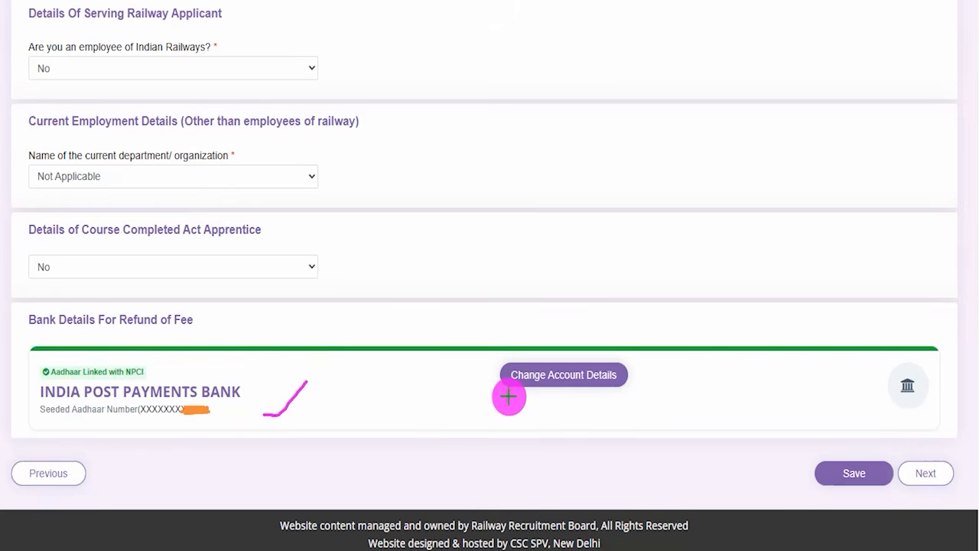
- Mark the Change Account Details, Save and Next options with pen lines and arrows, and continue to the Educational Qualification stage
{"action": "left_click_drag", "start_coordinate": [500, 397], "coordinate": [605, 396]}
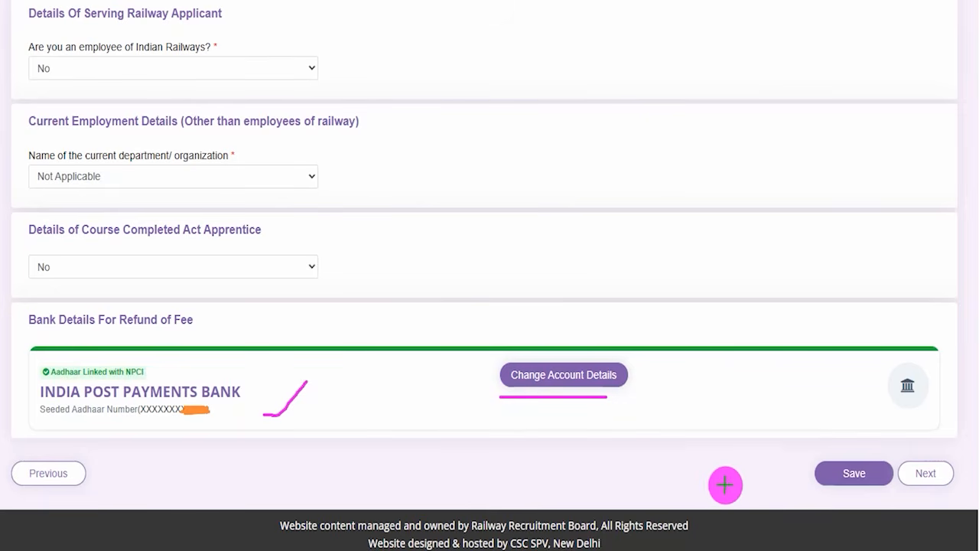
{"action": "left_click_drag", "start_coordinate": [562, 465], "coordinate": [807, 473]}
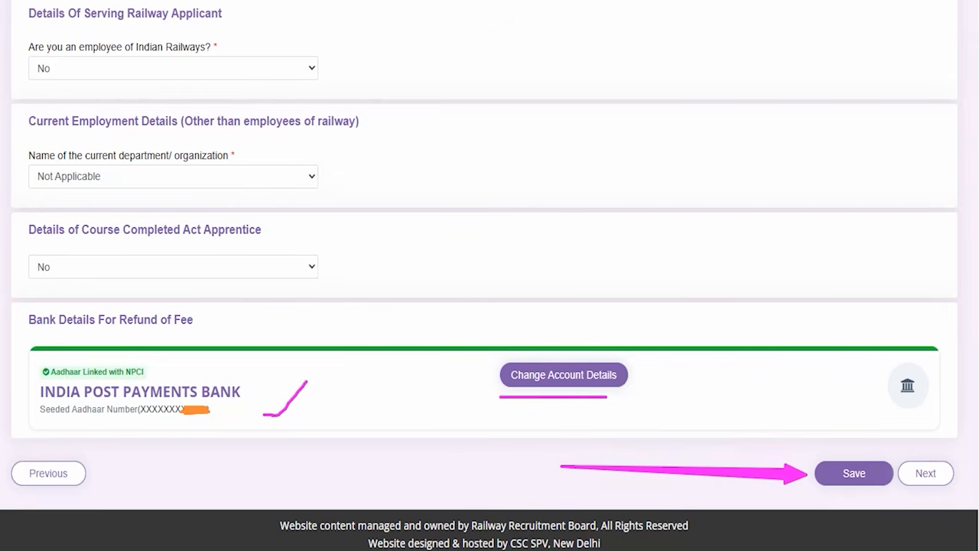
{"action": "left_click_drag", "start_coordinate": [957, 276], "coordinate": [938, 452]}
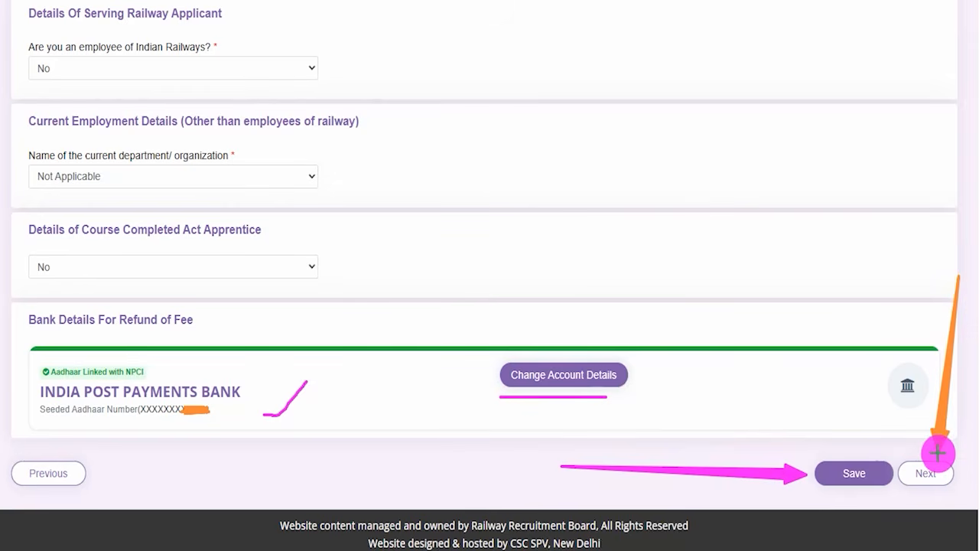
{"action": "left_click", "coordinate": [939, 464]}
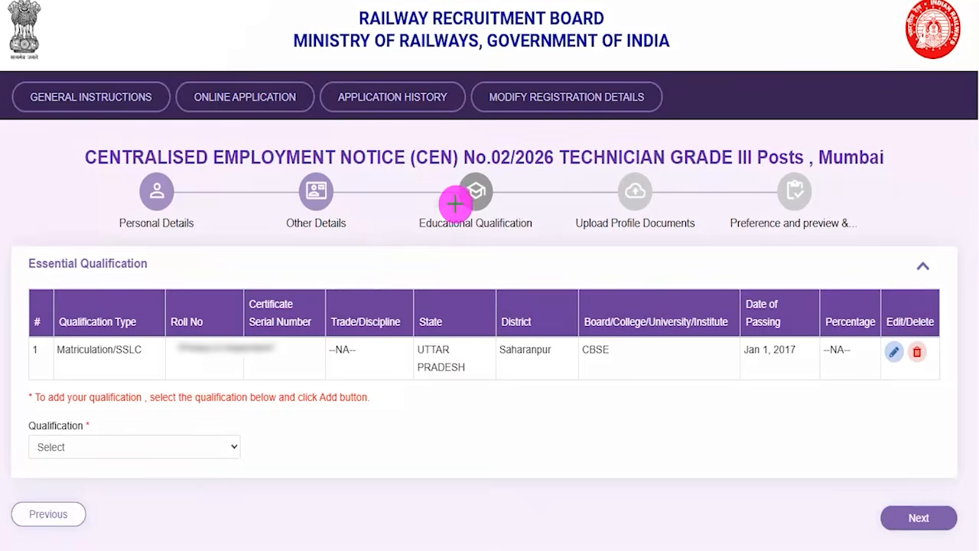
{"action": "left_click_drag", "start_coordinate": [445, 238], "coordinate": [501, 185]}
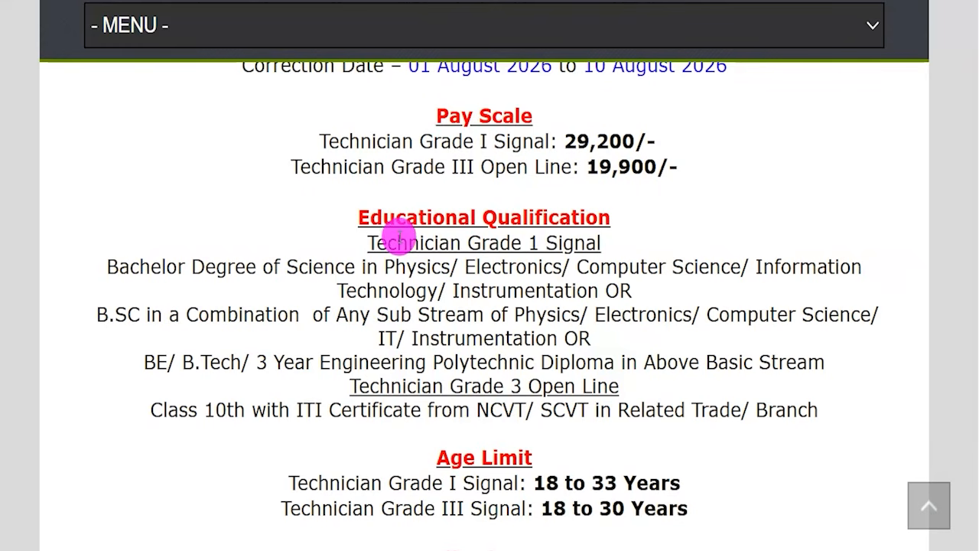
- Switch to the recruitment notice page and highlight the Technician Grade 1 Signal heading and its degree and diploma requirements
{"action": "left_click_drag", "start_coordinate": [387, 242], "coordinate": [594, 242]}
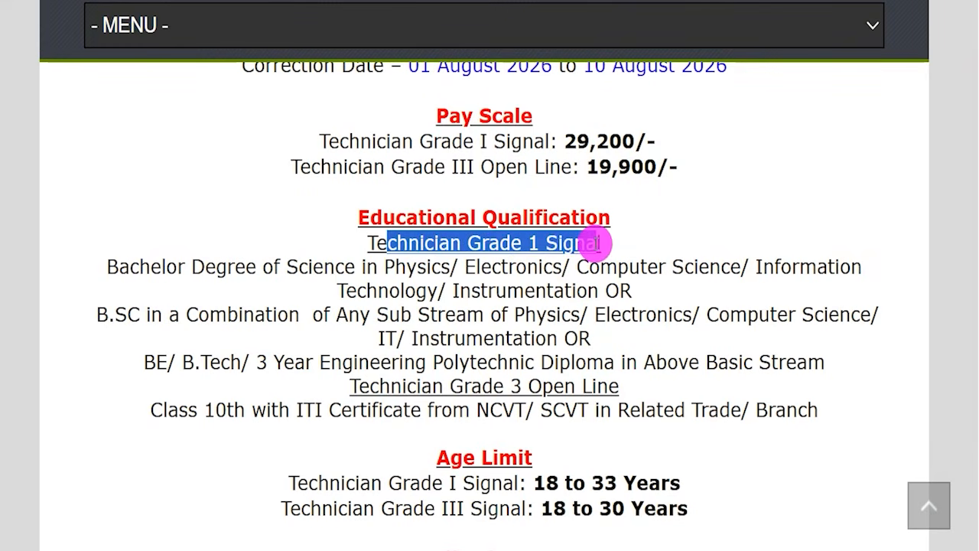
{"action": "left_click_drag", "start_coordinate": [116, 267], "coordinate": [323, 266]}
{"action": "left_click_drag", "start_coordinate": [406, 266], "coordinate": [582, 292]}
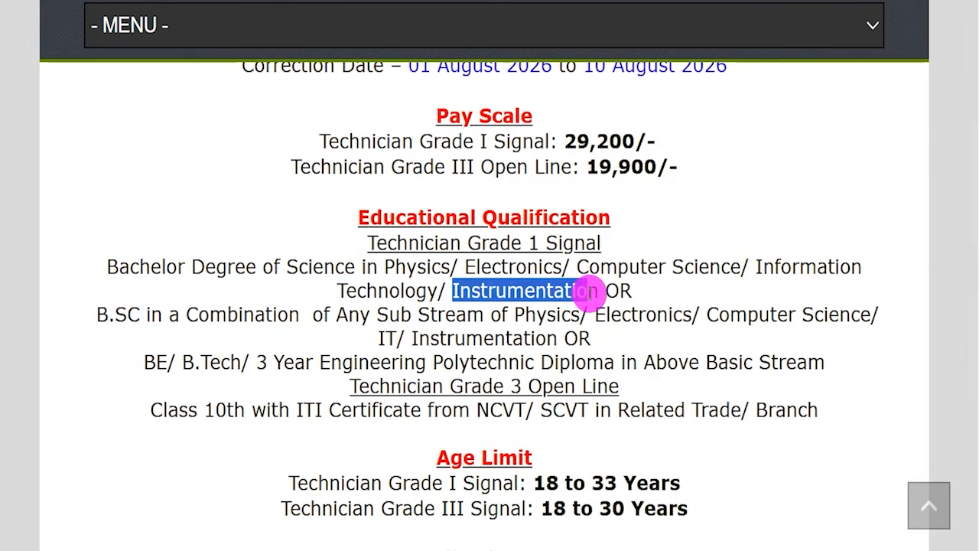
{"action": "left_click_drag", "start_coordinate": [114, 314], "coordinate": [357, 319]}
{"action": "left_click_drag", "start_coordinate": [417, 267], "coordinate": [525, 284]}
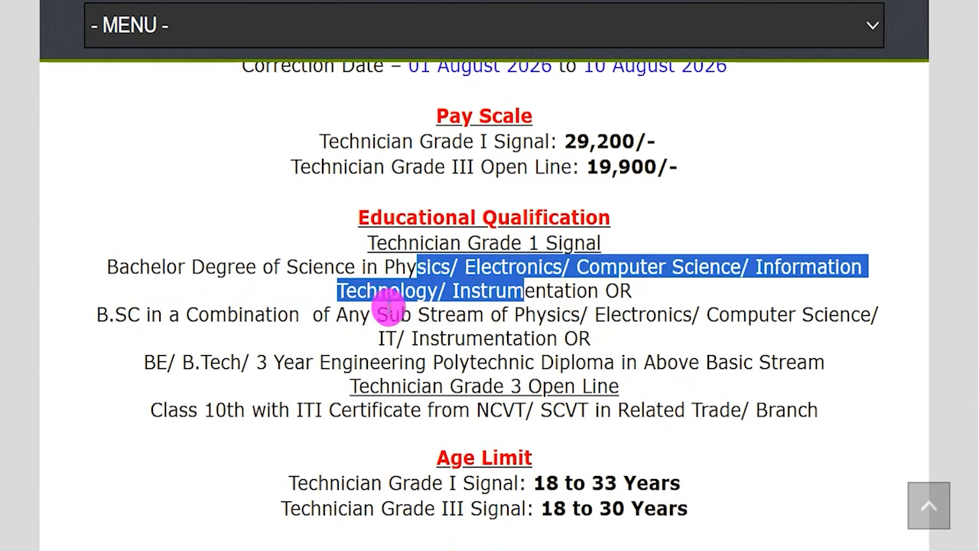
{"action": "left_click_drag", "start_coordinate": [155, 362], "coordinate": [570, 363]}
{"action": "left_click_drag", "start_coordinate": [517, 268], "coordinate": [547, 299]}
{"action": "left_click_drag", "start_coordinate": [408, 243], "coordinate": [571, 243]}
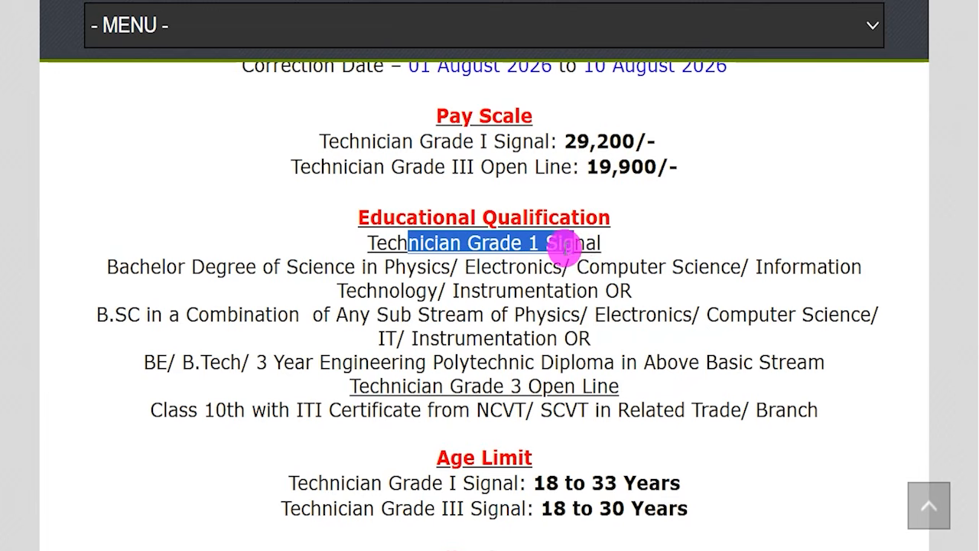
- Highlight the Technician Grade 3 Open Line heading and its Class 10th with ITI certificate requirement in the notice
{"action": "left_click_drag", "start_coordinate": [377, 384], "coordinate": [564, 384]}
{"action": "left_click_drag", "start_coordinate": [180, 410], "coordinate": [430, 413]}
{"action": "left_click_drag", "start_coordinate": [432, 409], "coordinate": [526, 409]}
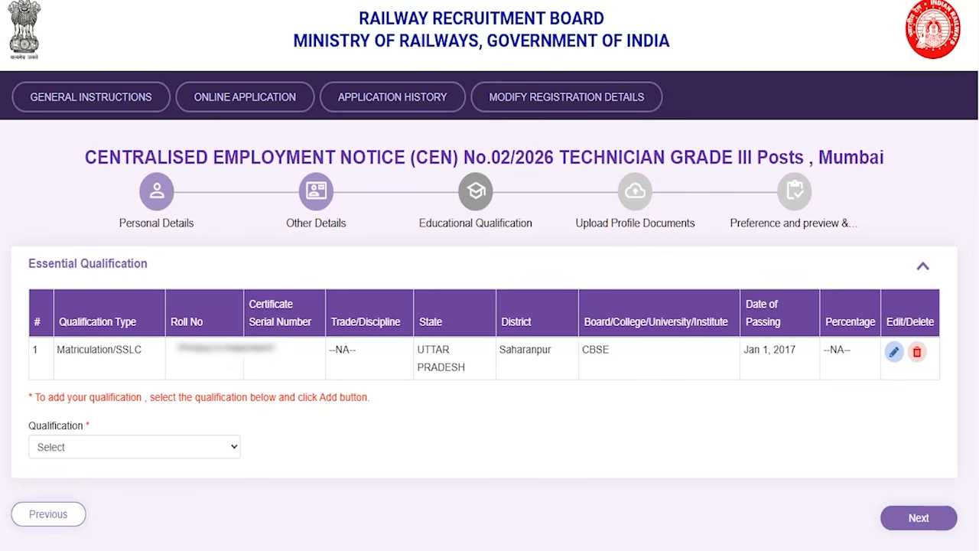
- Back in the application form, mark the Matriculation/SSLC row and its edit option with the pen, and clear the marks
{"action": "left_click_drag", "start_coordinate": [105, 375], "coordinate": [148, 333]}
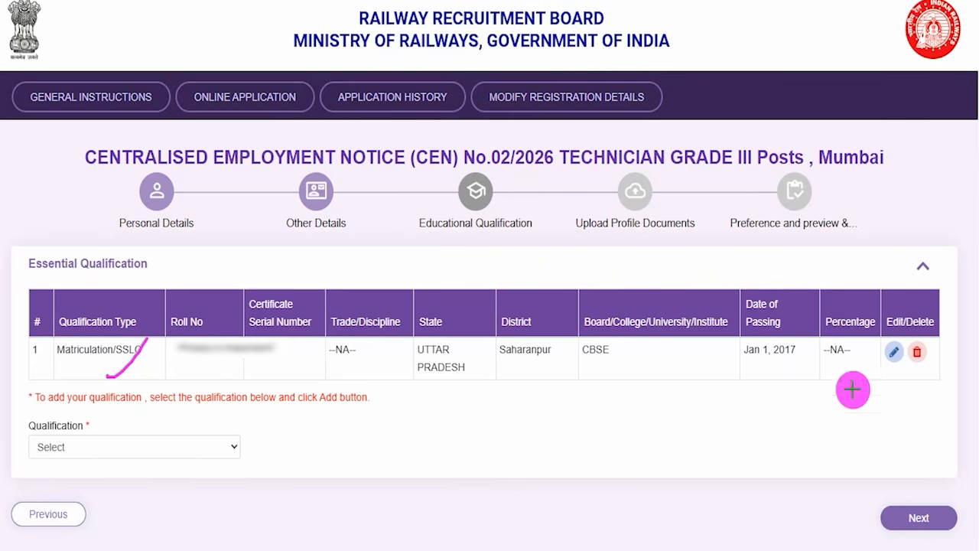
{"action": "left_click_drag", "start_coordinate": [877, 333], "coordinate": [905, 375]}
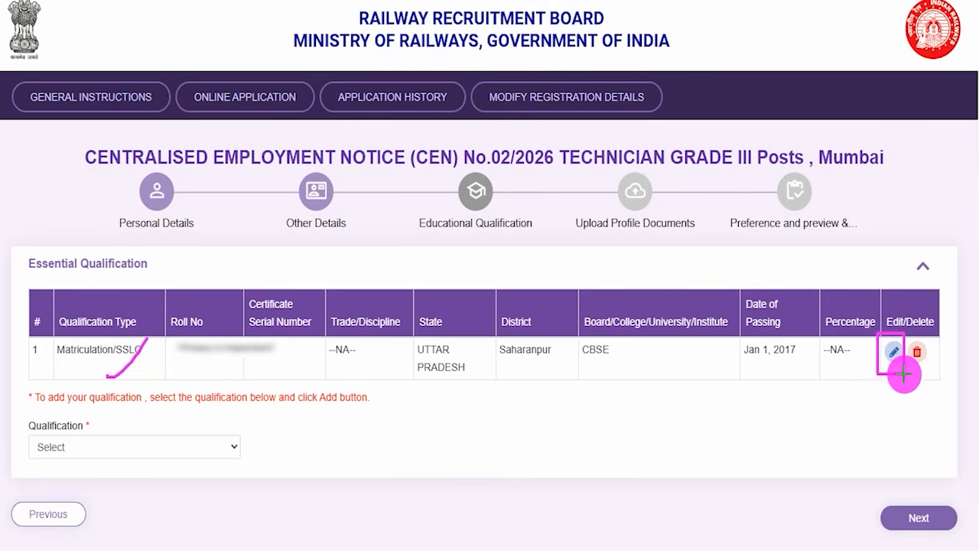
{"action": "key", "text": "Escape"}
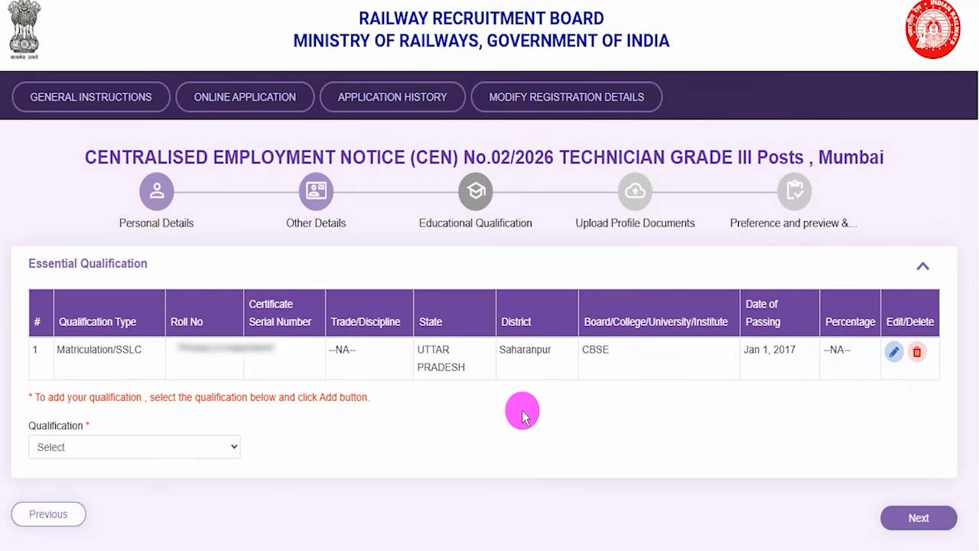
- Open the Matriculation/SSLC qualification details and check the state, district and board fields
{"action": "left_click", "coordinate": [85, 450]}
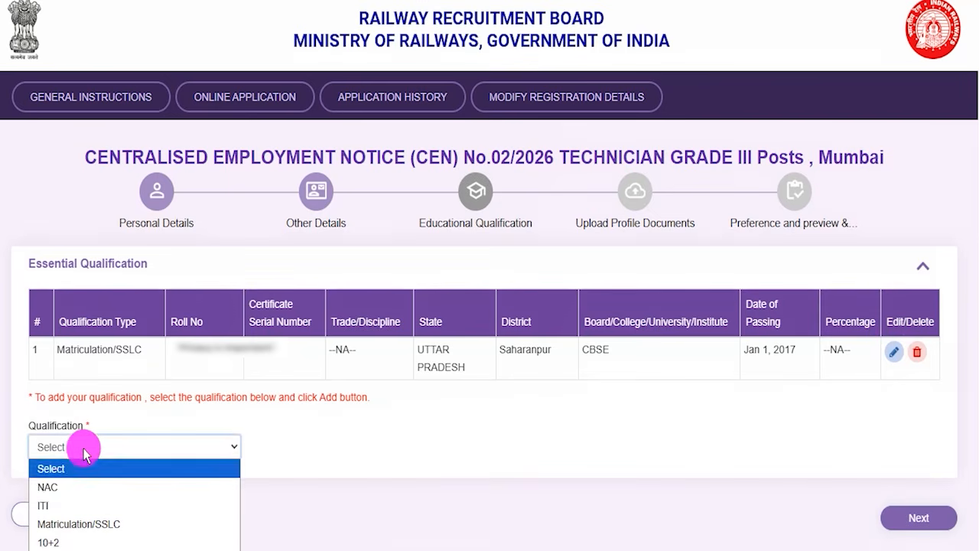
{"action": "left_click", "coordinate": [113, 524]}
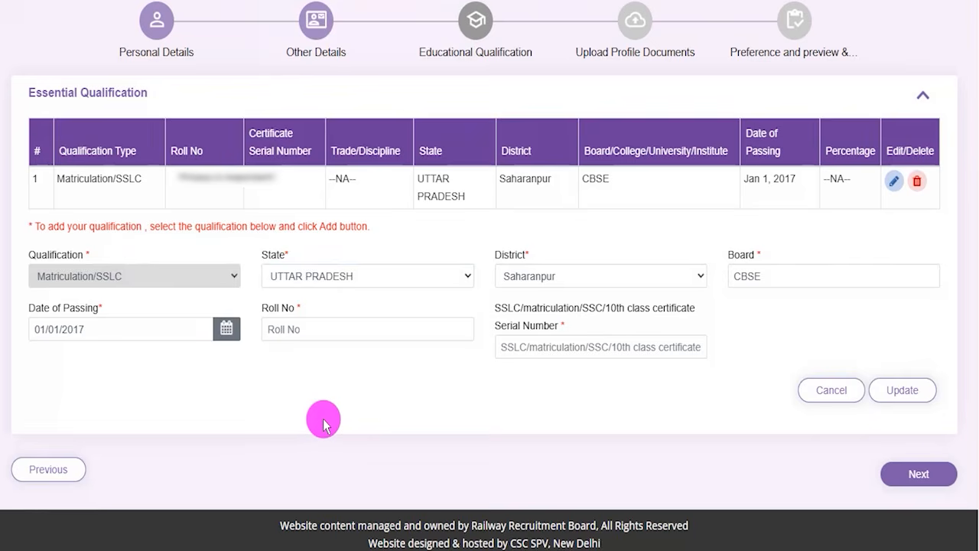
{"action": "left_click", "coordinate": [318, 276]}
{"action": "left_click", "coordinate": [313, 282]}
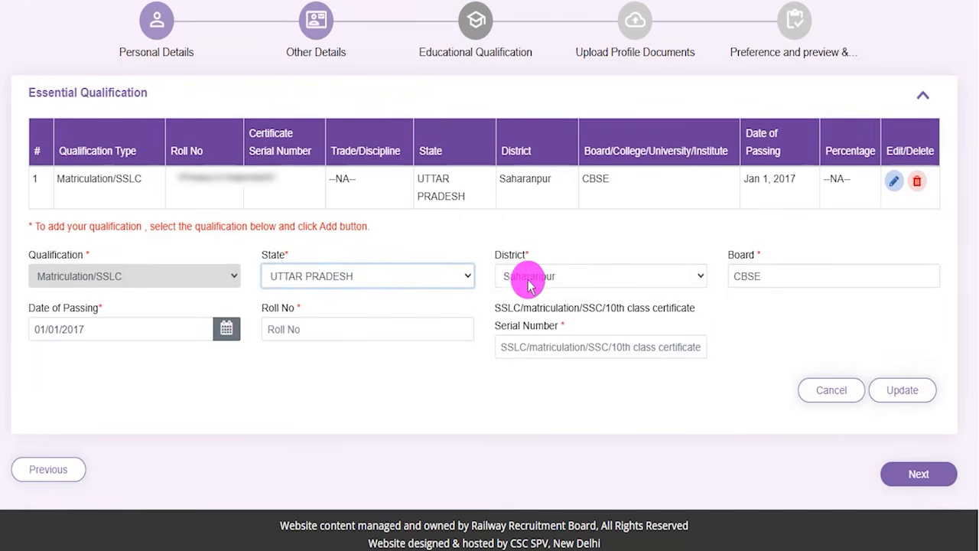
{"action": "left_click", "coordinate": [528, 280]}
{"action": "left_click", "coordinate": [529, 281]}
{"action": "left_click", "coordinate": [772, 278]}
{"action": "left_click_drag", "start_coordinate": [773, 277], "coordinate": [710, 271]}
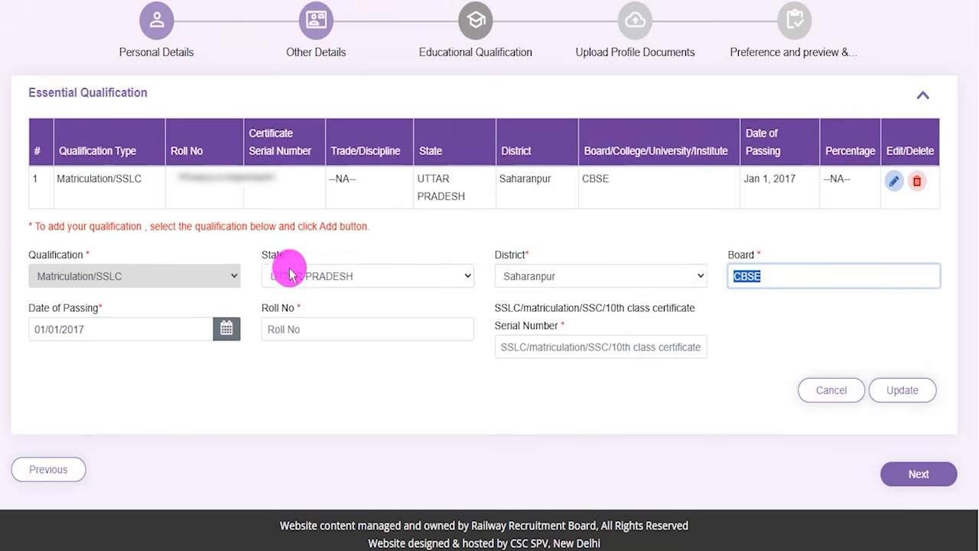
- Check the date of passing calendar, the roll number field and the 10th class certificate serial number field
{"action": "left_click", "coordinate": [226, 329]}
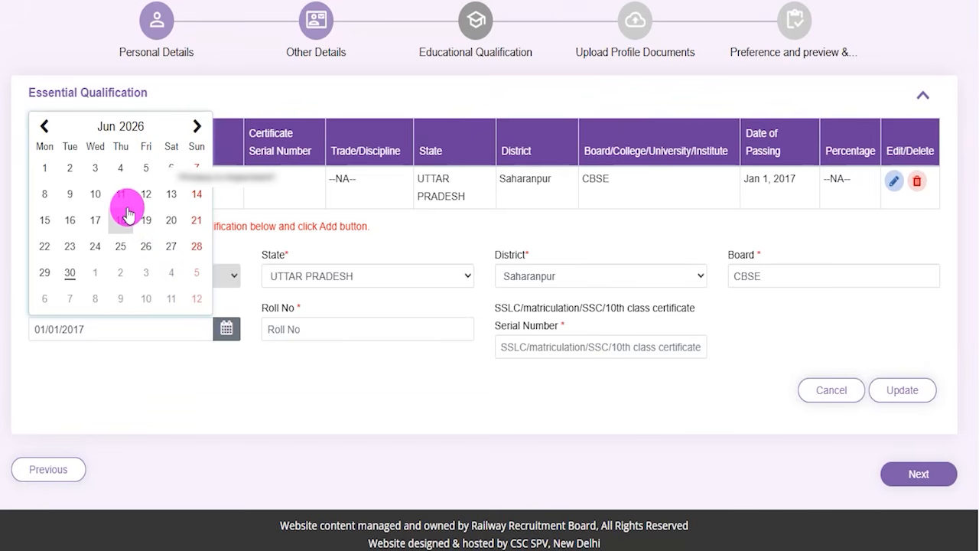
{"action": "left_click", "coordinate": [262, 306]}
{"action": "left_click_drag", "start_coordinate": [262, 306], "coordinate": [287, 328]}
{"action": "left_click", "coordinate": [288, 328]}
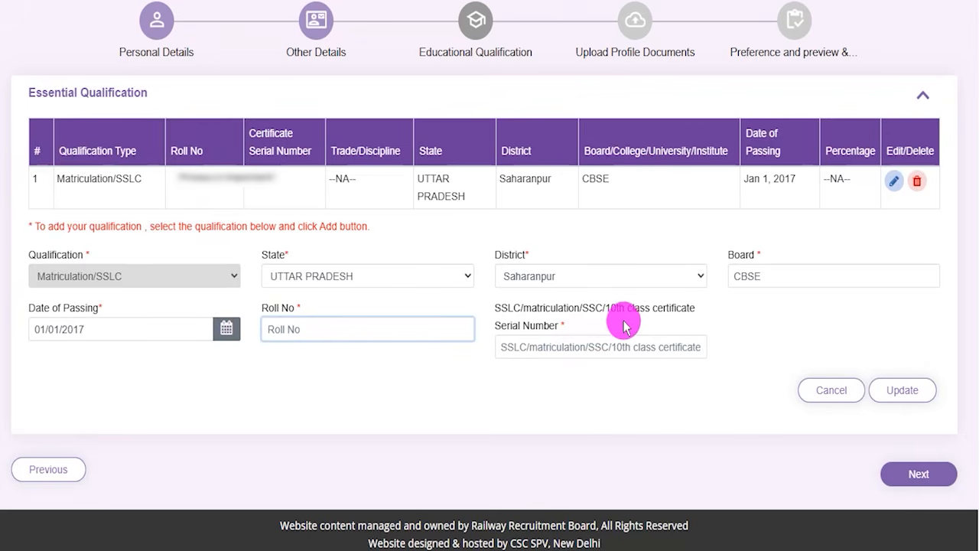
{"action": "left_click", "coordinate": [555, 347]}
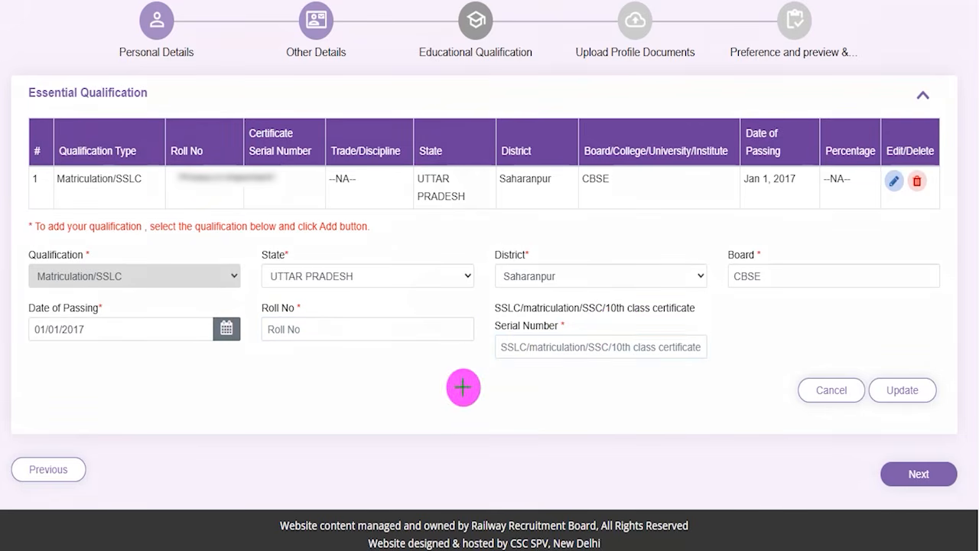
- Mark the certificate serial number field with a tick and the Update option with an arrow, and close the Matriculation/SSLC details
{"action": "left_click_drag", "start_coordinate": [519, 345], "coordinate": [566, 309]}
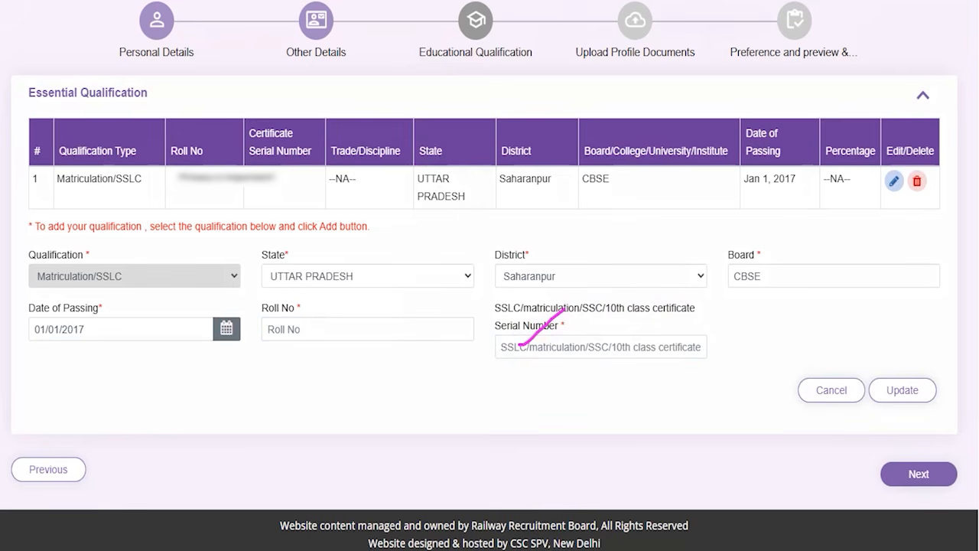
{"action": "left_click_drag", "start_coordinate": [956, 257], "coordinate": [913, 376]}
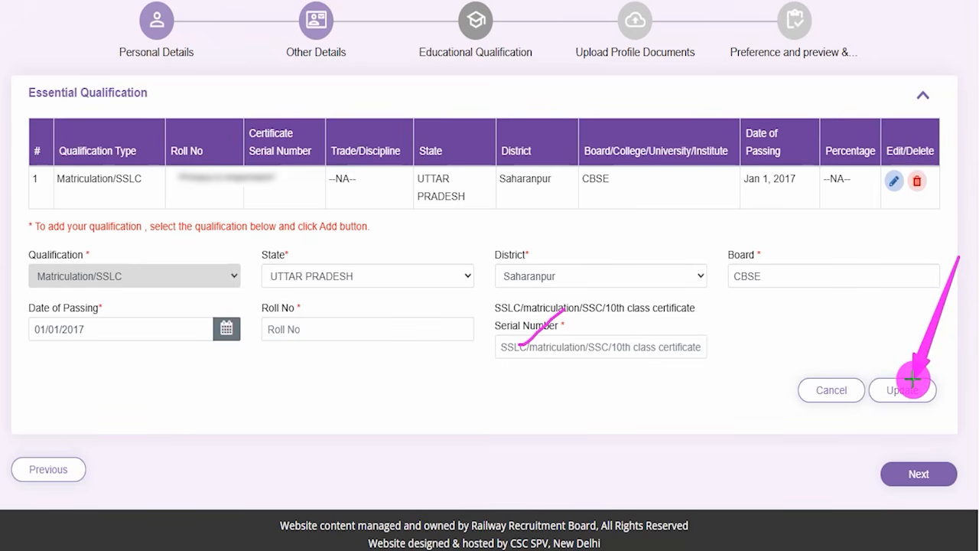
{"action": "left_click", "coordinate": [912, 378]}
{"action": "left_click_drag", "start_coordinate": [618, 321], "coordinate": [692, 276]}
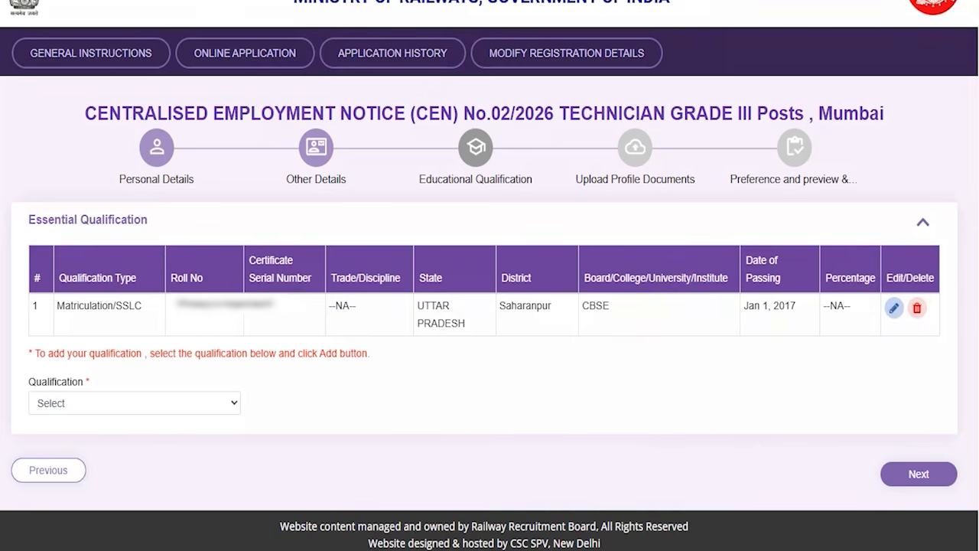
- Start a 10+2 qualification entry with Physics and Mathematics as the subject and Karnataka as the state, and examine the district choices
{"action": "left_click", "coordinate": [139, 405]}
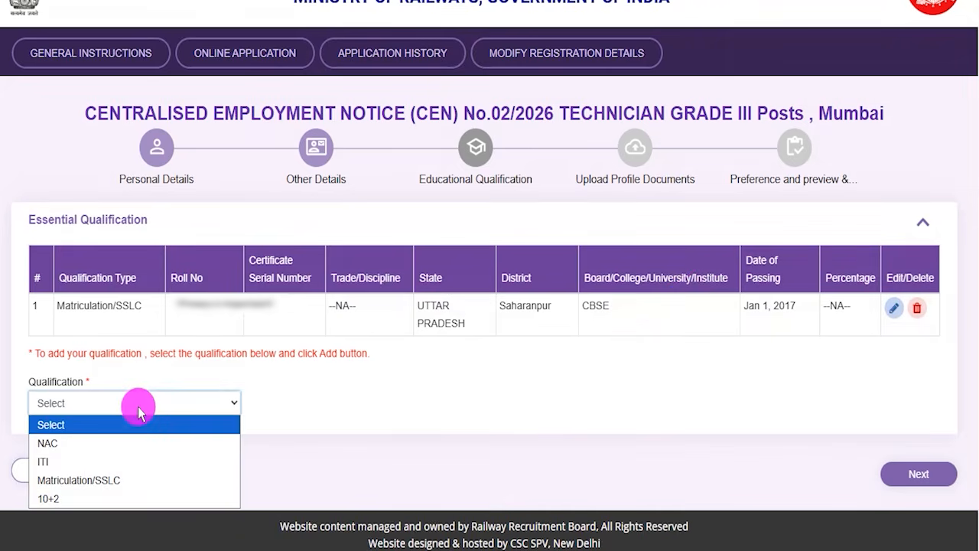
{"action": "left_click", "coordinate": [65, 501]}
{"action": "left_click", "coordinate": [393, 406]}
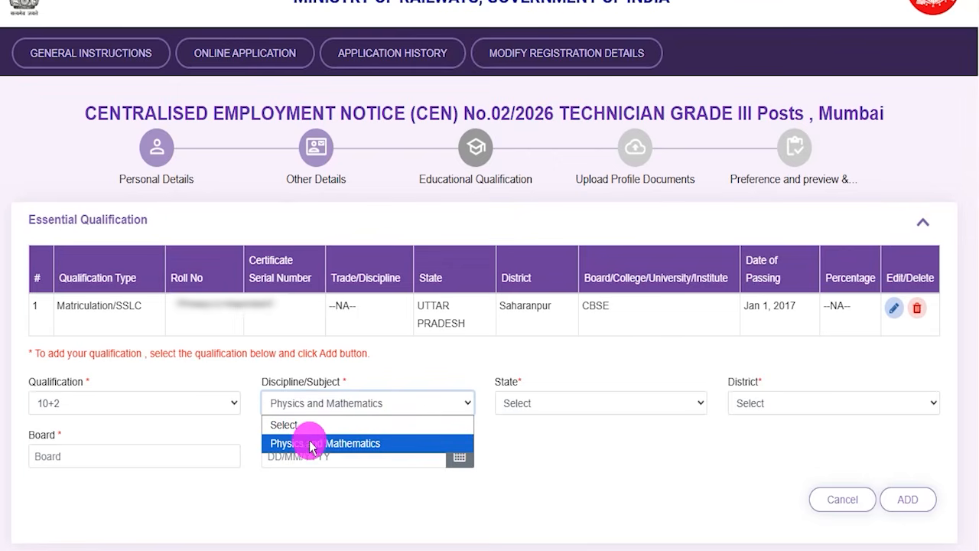
{"action": "left_click", "coordinate": [346, 443]}
{"action": "left_click", "coordinate": [542, 403]}
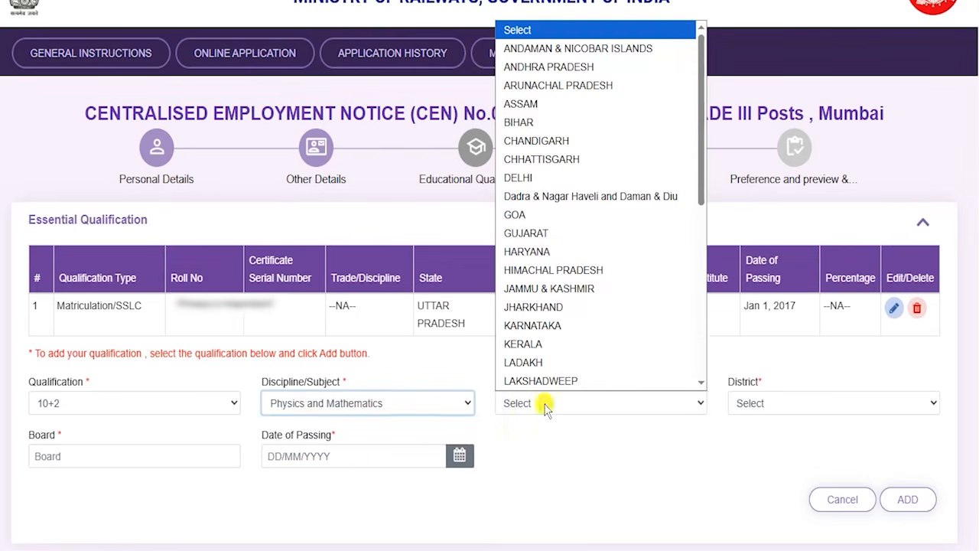
{"action": "left_click", "coordinate": [763, 409]}
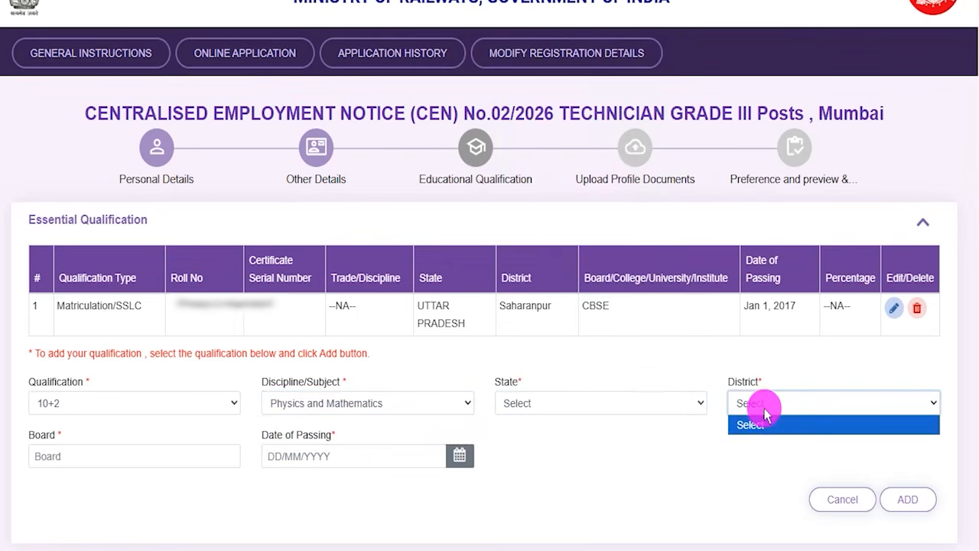
{"action": "left_click", "coordinate": [531, 402]}
{"action": "left_click", "coordinate": [536, 325]}
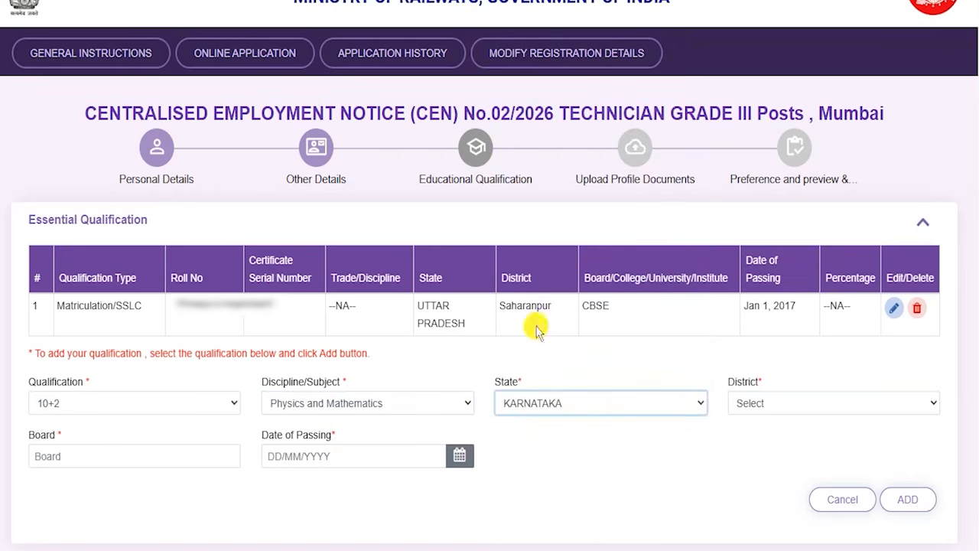
{"action": "left_click", "coordinate": [749, 401]}
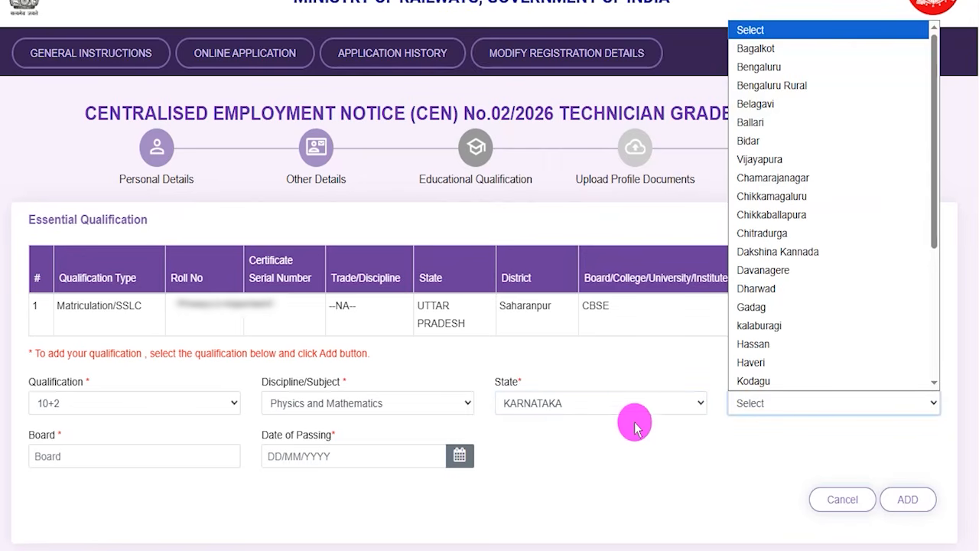
{"action": "left_click", "coordinate": [554, 434]}
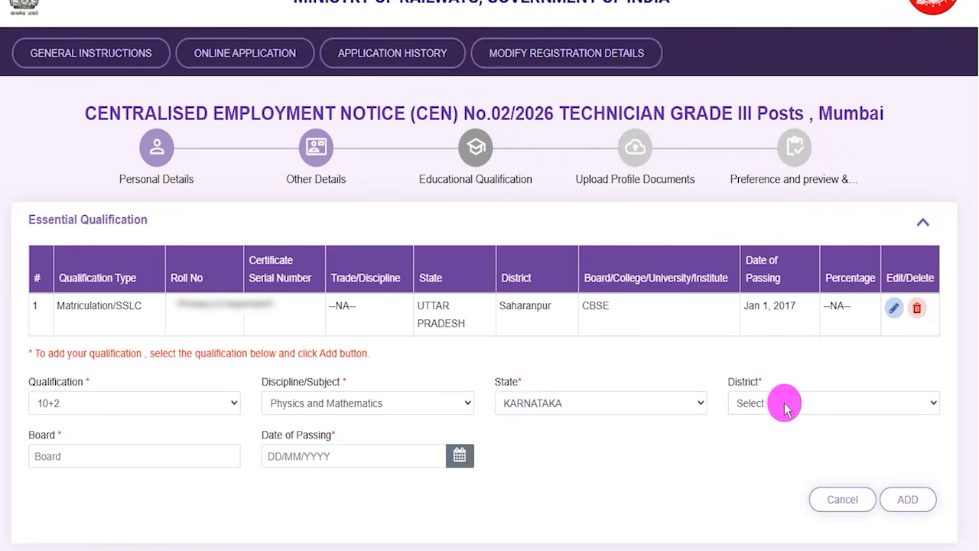
- Enter CBSE as the board of the 10+2 entry, look at its date of passing calendar, and close the entry without adding it
{"action": "left_click", "coordinate": [90, 458]}
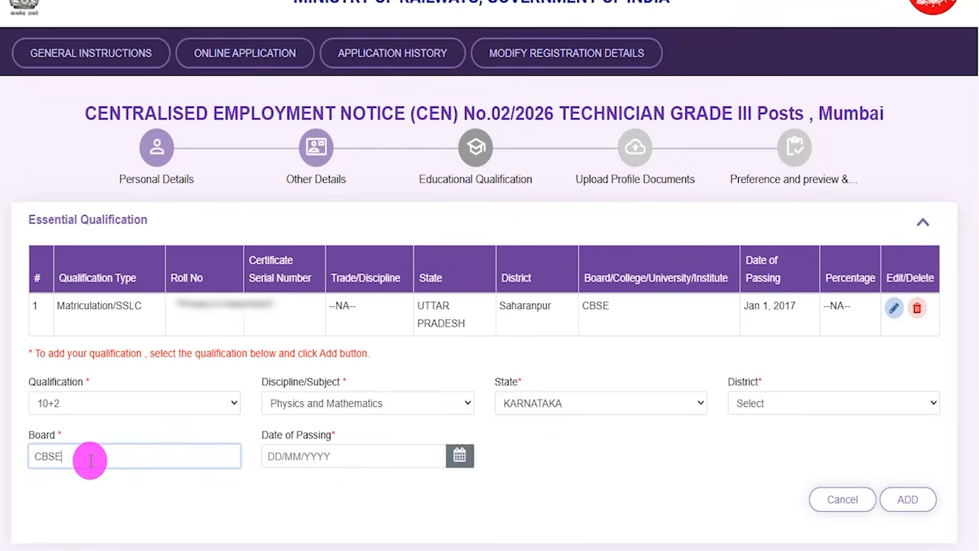
{"action": "left_click", "coordinate": [459, 455]}
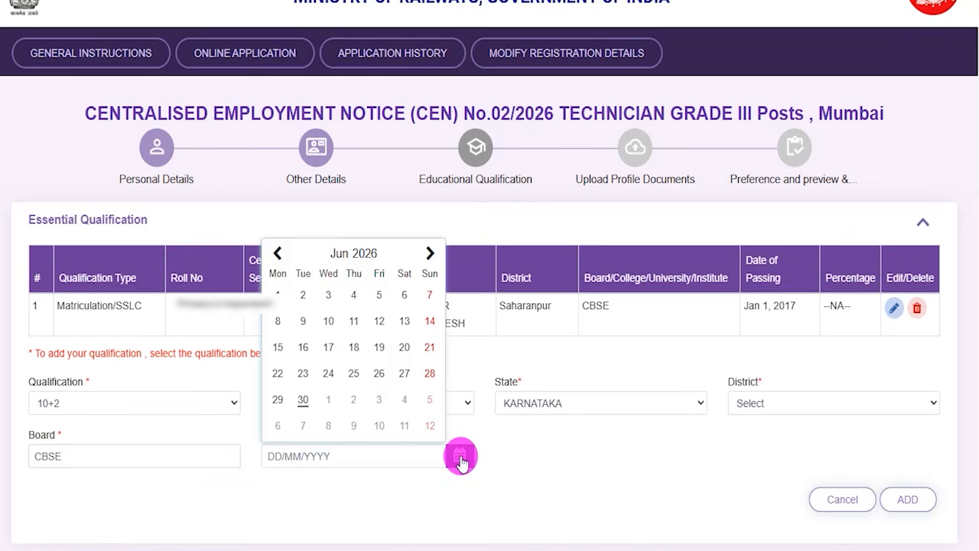
{"action": "left_click", "coordinate": [540, 468]}
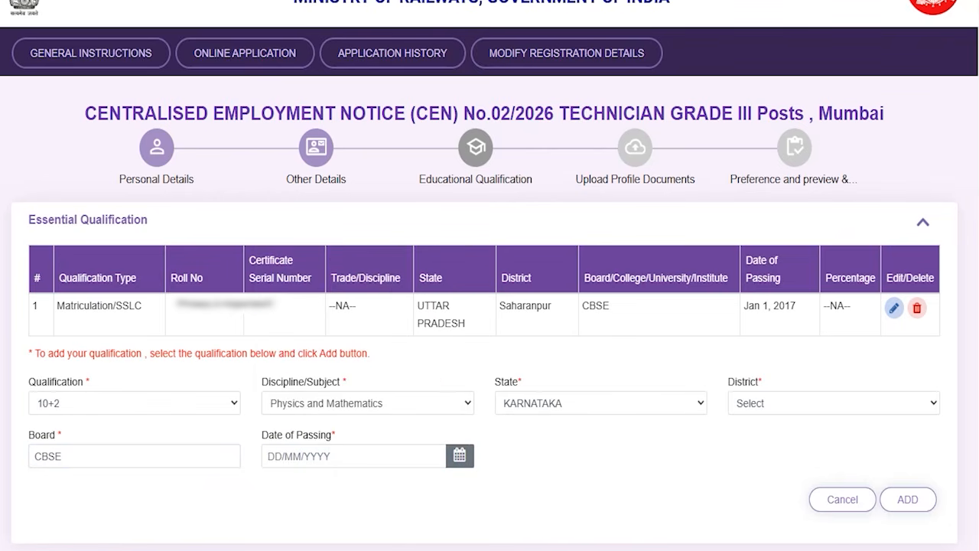
{"action": "left_click", "coordinate": [916, 487]}
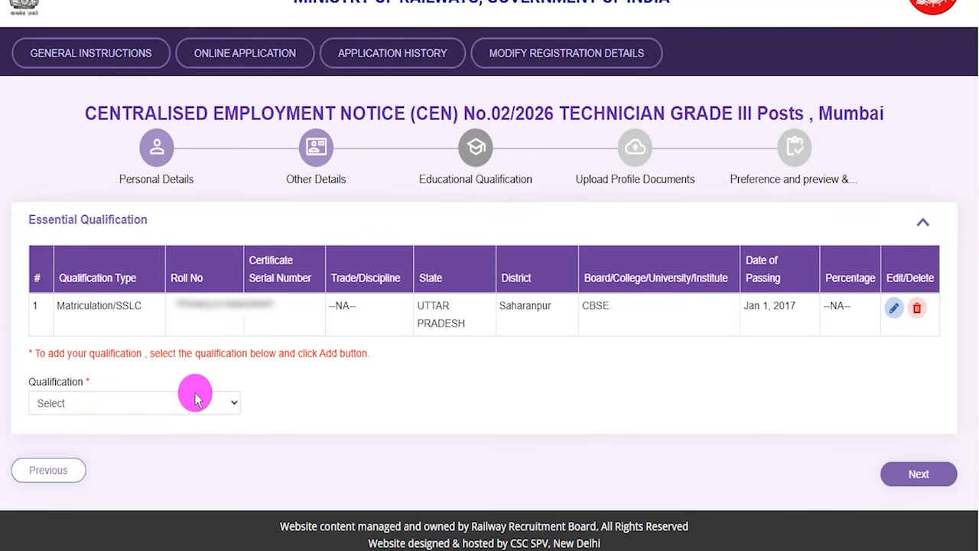
- Start an ITI qualification entry with Fitter as the discipline
{"action": "left_click", "coordinate": [161, 404]}
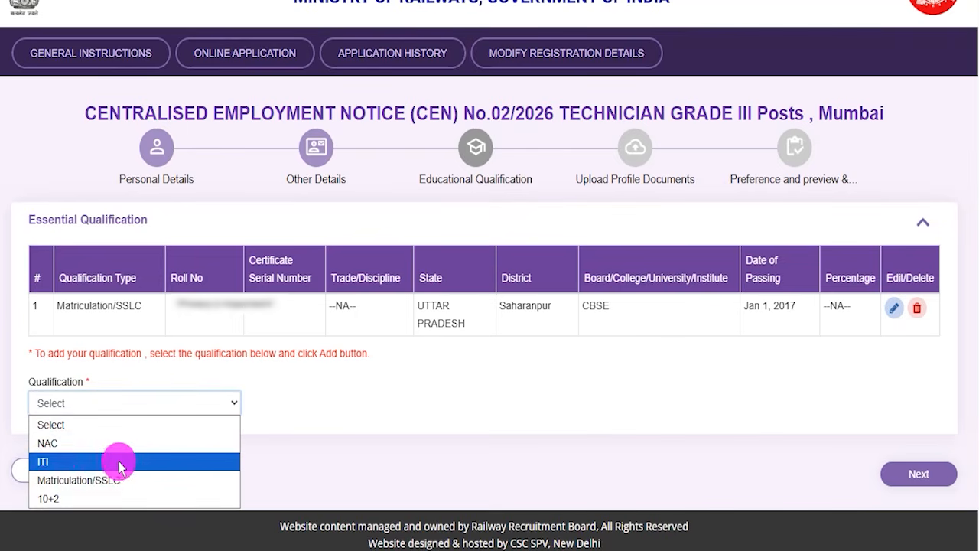
{"action": "left_click", "coordinate": [51, 462]}
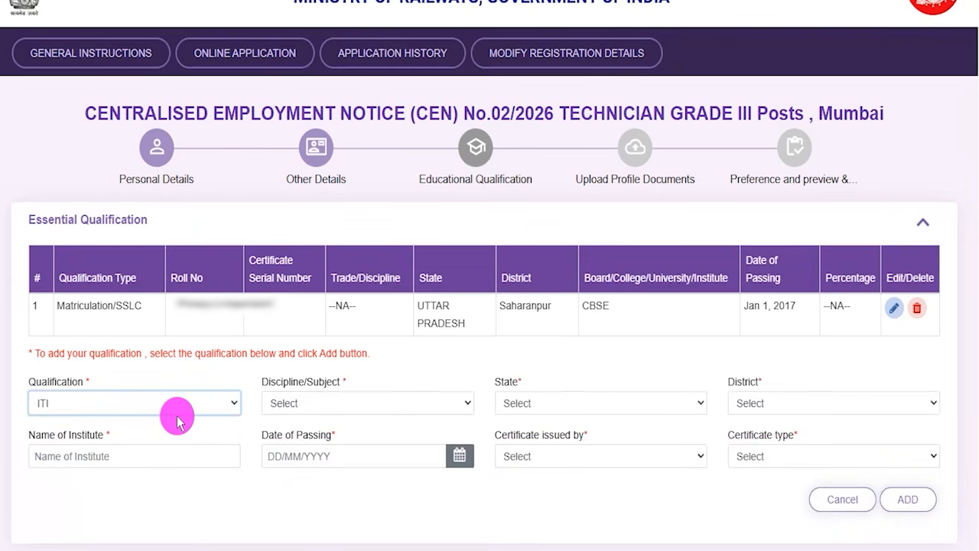
{"action": "left_click", "coordinate": [338, 405]}
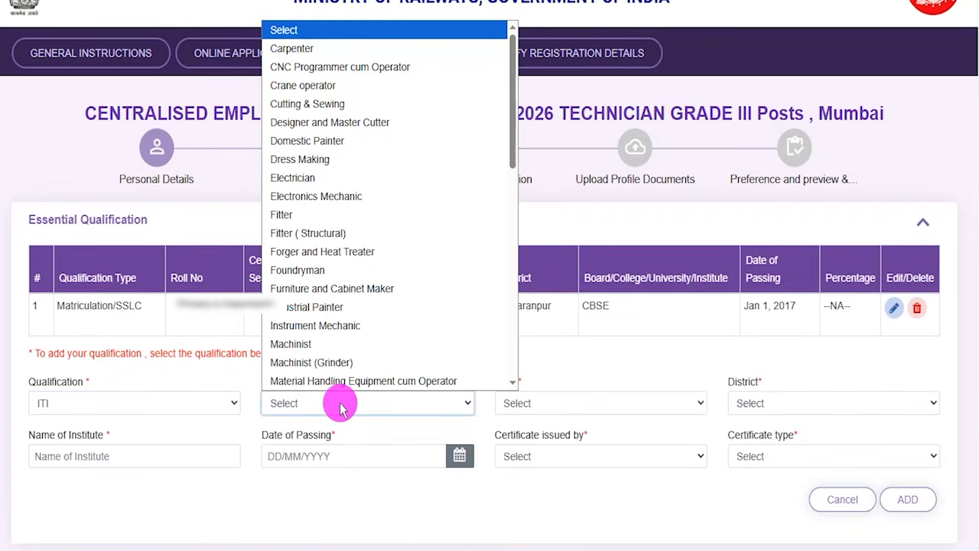
{"action": "left_click", "coordinate": [280, 213]}
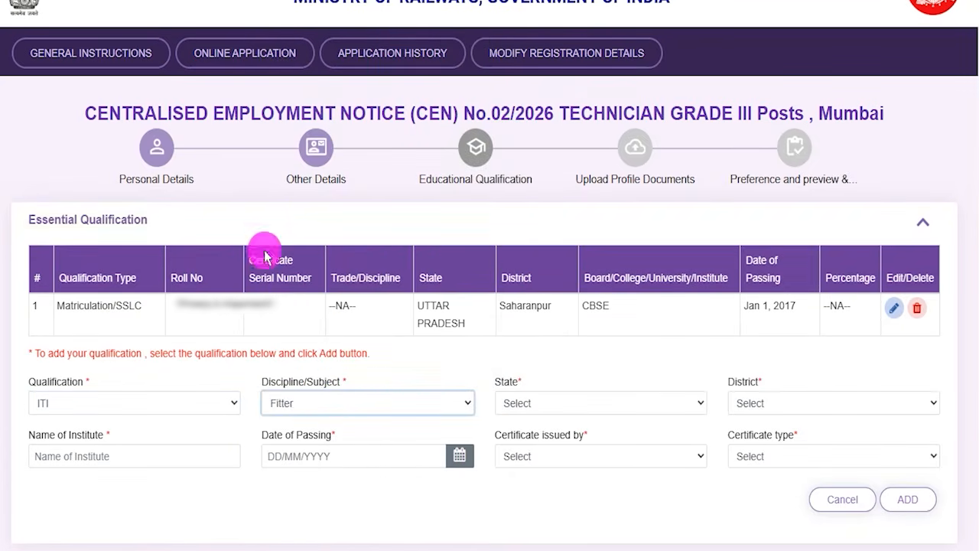
- Set the ITI entry's state to UTTAR PRADESH and its district to Saharanpur
{"action": "left_click", "coordinate": [579, 396]}
{"action": "scroll", "coordinate": [563, 365], "scroll_direction": "down", "scroll_amount": 5}
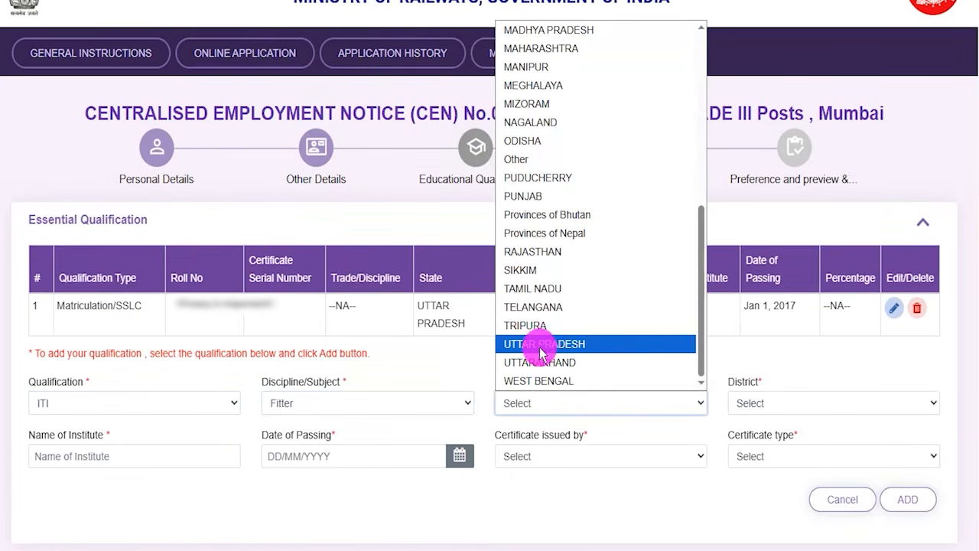
{"action": "left_click", "coordinate": [545, 345]}
{"action": "left_click", "coordinate": [735, 402]}
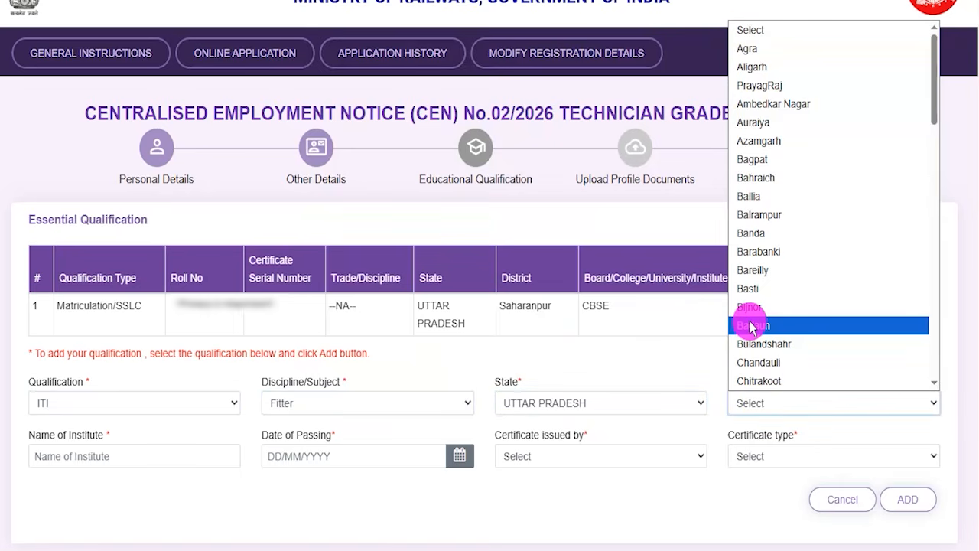
{"action": "scroll", "coordinate": [746, 313], "scroll_direction": "down", "scroll_amount": 5}
{"action": "left_click", "coordinate": [749, 384]}
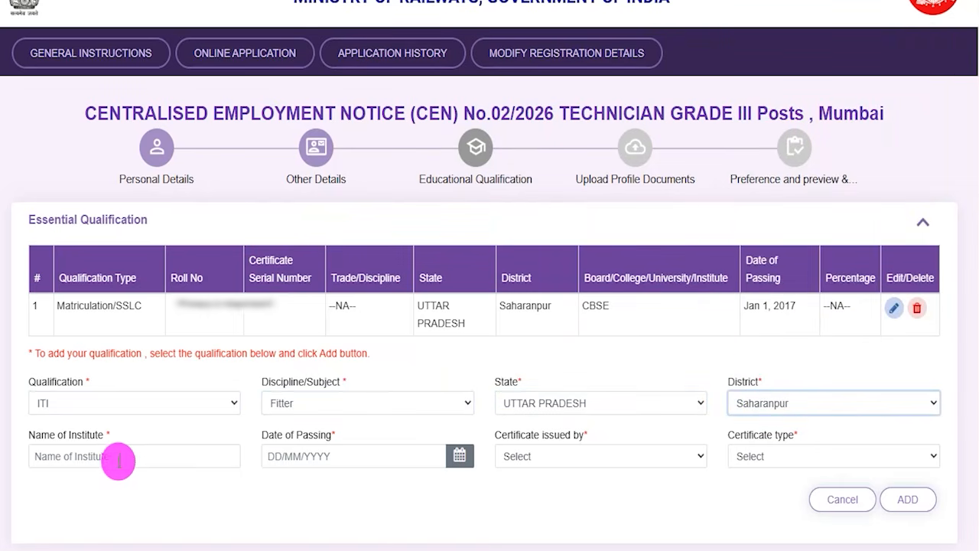
- Enter NICT as the institute name of the ITI entry and look at its date of passing calendar
{"action": "left_click", "coordinate": [81, 457]}
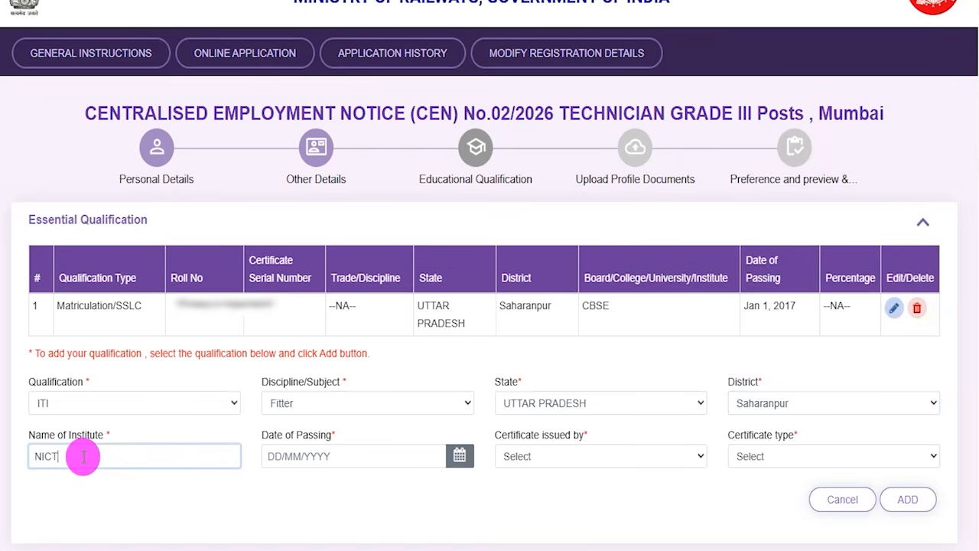
{"action": "type", "text": "NICT"}
{"action": "left_click", "coordinate": [460, 457]}
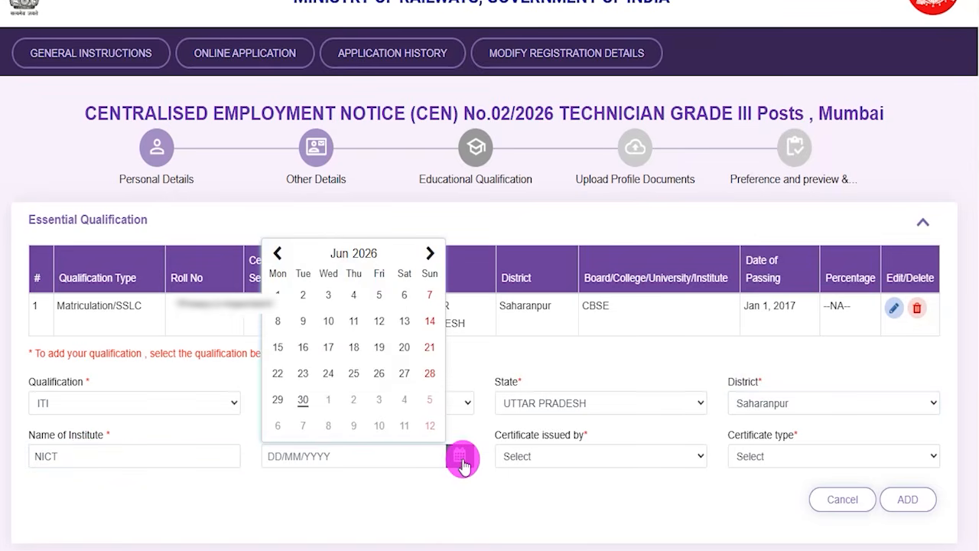
{"action": "left_click", "coordinate": [570, 464]}
- Set the ITI certificate issuer to NCVT and its type to National Trade certificate(NTC), and point an arrow at the ADD option
{"action": "left_click", "coordinate": [573, 461]}
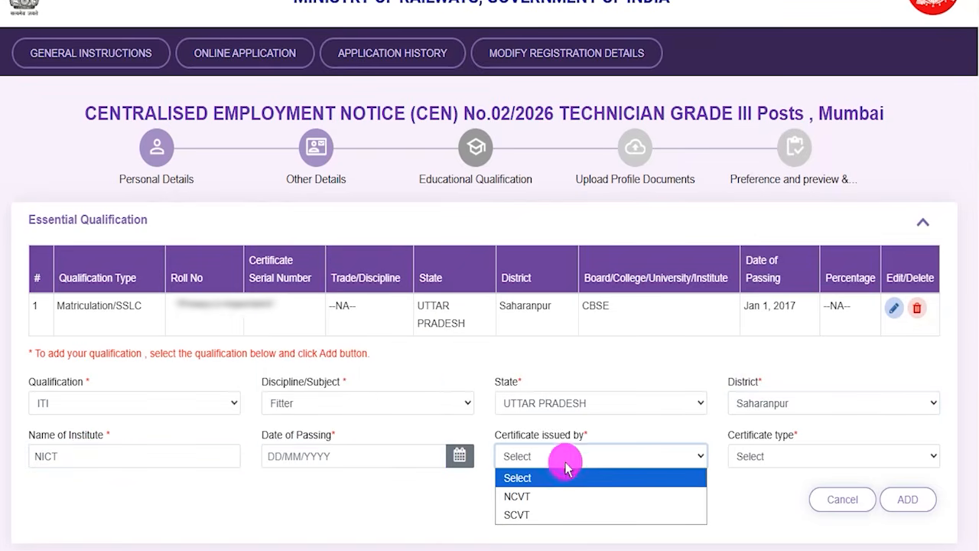
{"action": "left_click", "coordinate": [519, 497]}
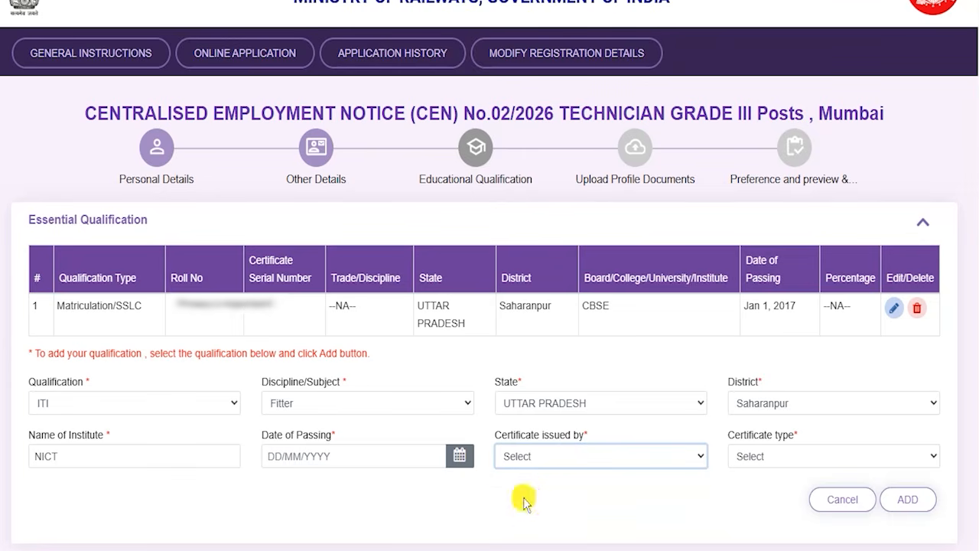
{"action": "left_click", "coordinate": [773, 452]}
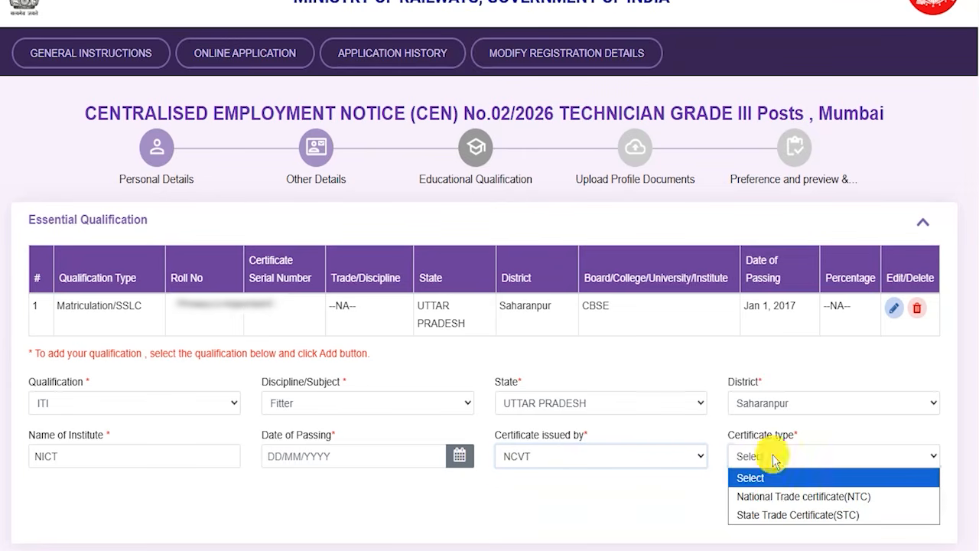
{"action": "left_click", "coordinate": [774, 498]}
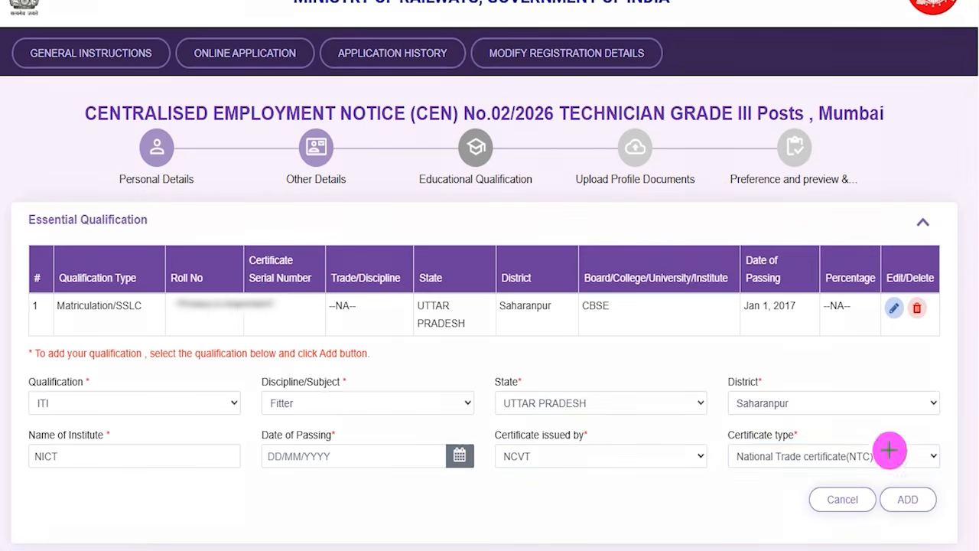
{"action": "left_click_drag", "start_coordinate": [959, 315], "coordinate": [920, 481]}
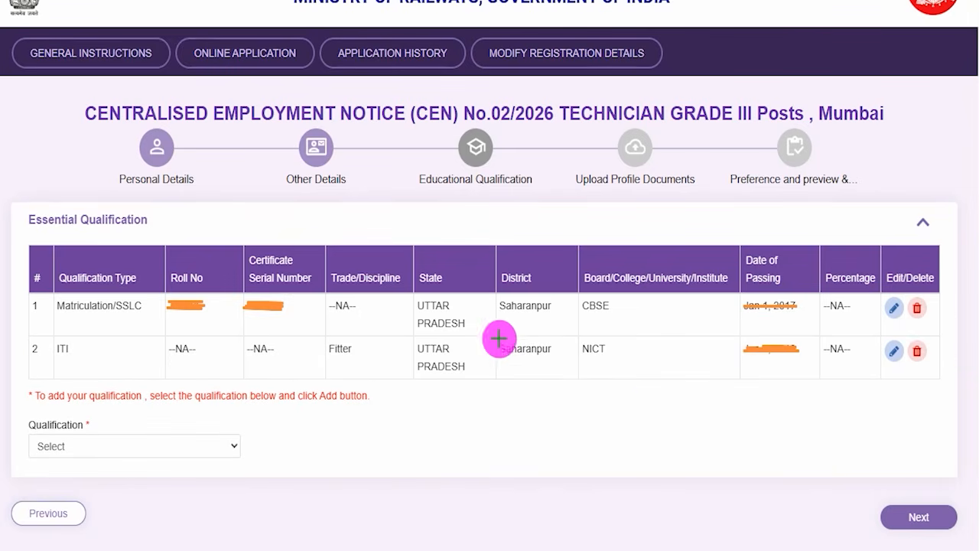
- Tick the trade, board/institute, date of passing and percentage details of the Matriculation and ITI rows, and point an arrow at Next
{"action": "left_click_drag", "start_coordinate": [371, 314], "coordinate": [413, 281]}
{"action": "left_click_drag", "start_coordinate": [387, 352], "coordinate": [411, 331]}
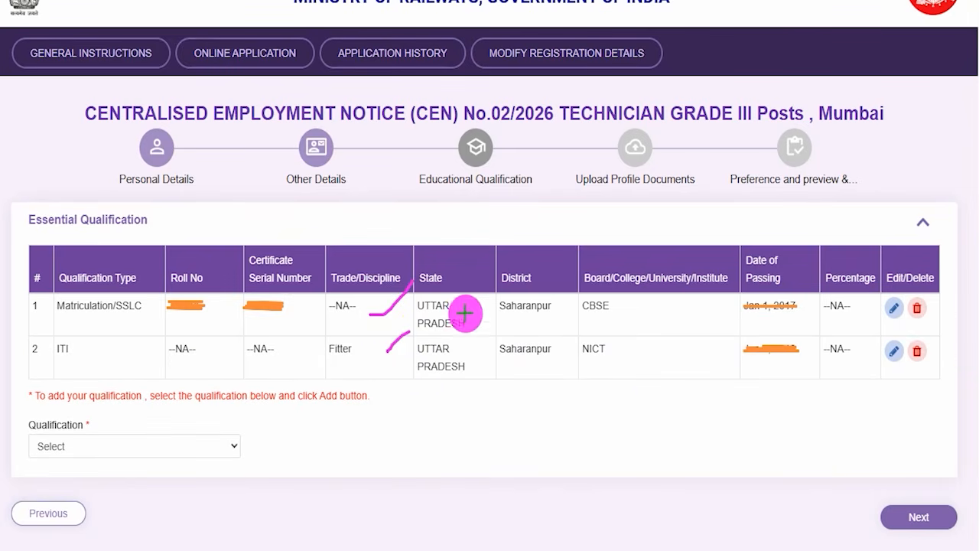
{"action": "left_click_drag", "start_coordinate": [677, 310], "coordinate": [696, 299]}
{"action": "left_click_drag", "start_coordinate": [673, 357], "coordinate": [702, 345]}
{"action": "left_click_drag", "start_coordinate": [783, 378], "coordinate": [806, 369]}
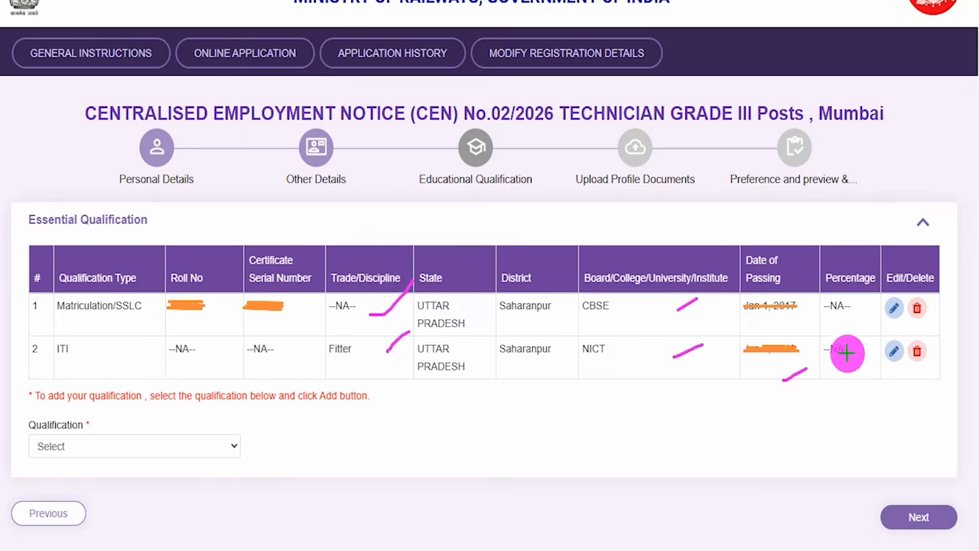
{"action": "left_click_drag", "start_coordinate": [851, 315], "coordinate": [871, 303]}
{"action": "left_click_drag", "start_coordinate": [851, 371], "coordinate": [885, 338]}
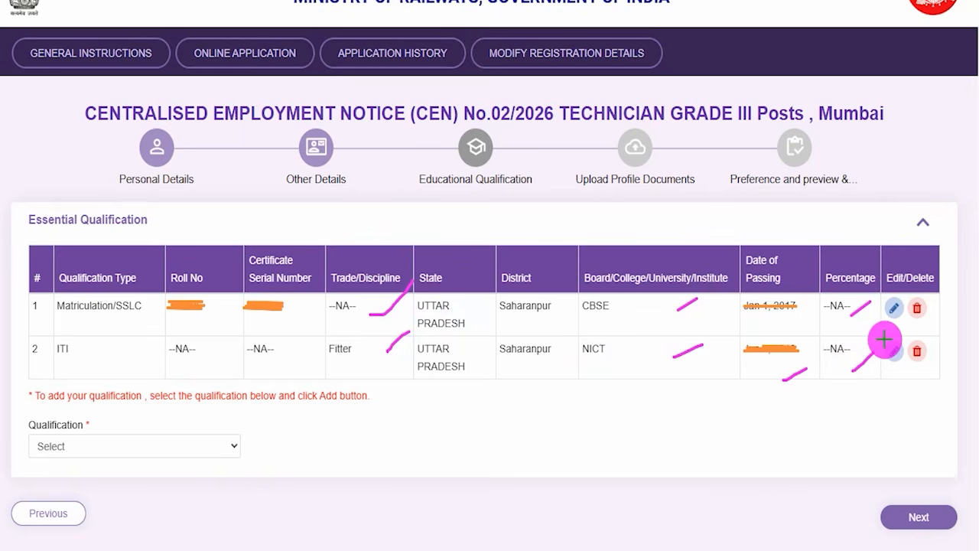
{"action": "mouse_move", "coordinate": [764, 407]}
{"action": "left_mouse_down"}
{"action": "mouse_move", "coordinate": [813, 463]}
{"action": "mouse_move", "coordinate": [880, 504]}
{"action": "left_mouse_up"}
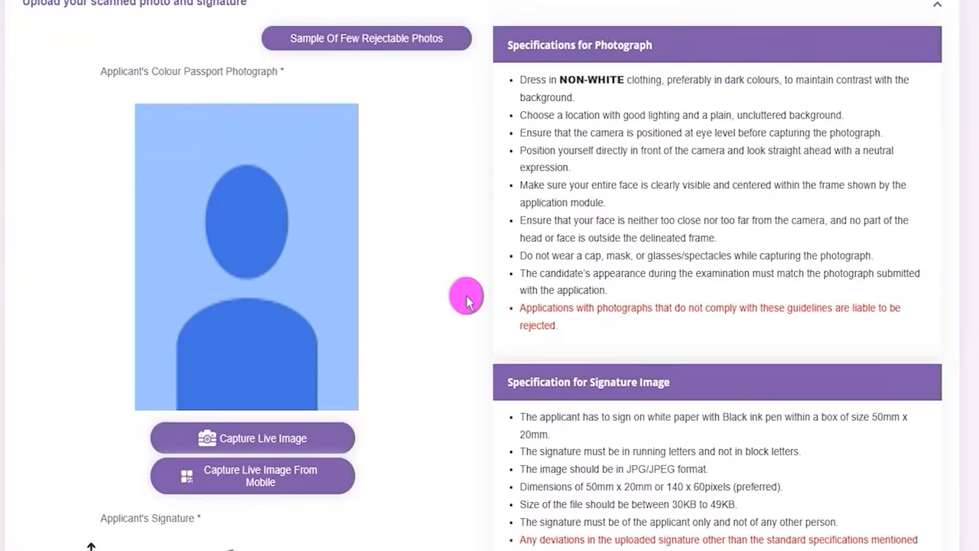
- Examine the photo and signature upload section, including both live image capture options, the mobile QR code and the image specifications
{"action": "scroll", "coordinate": [466, 295], "scroll_direction": "down", "scroll_amount": 4}
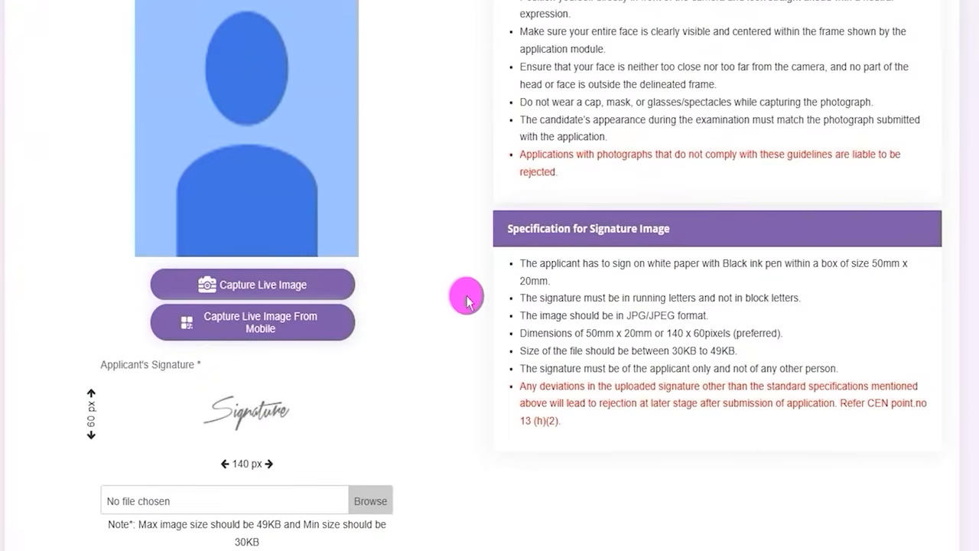
{"action": "scroll", "coordinate": [467, 300], "scroll_direction": "up", "scroll_amount": 1}
{"action": "scroll", "coordinate": [466, 300], "scroll_direction": "up", "scroll_amount": 1}
{"action": "scroll", "coordinate": [467, 300], "scroll_direction": "down", "scroll_amount": 2}
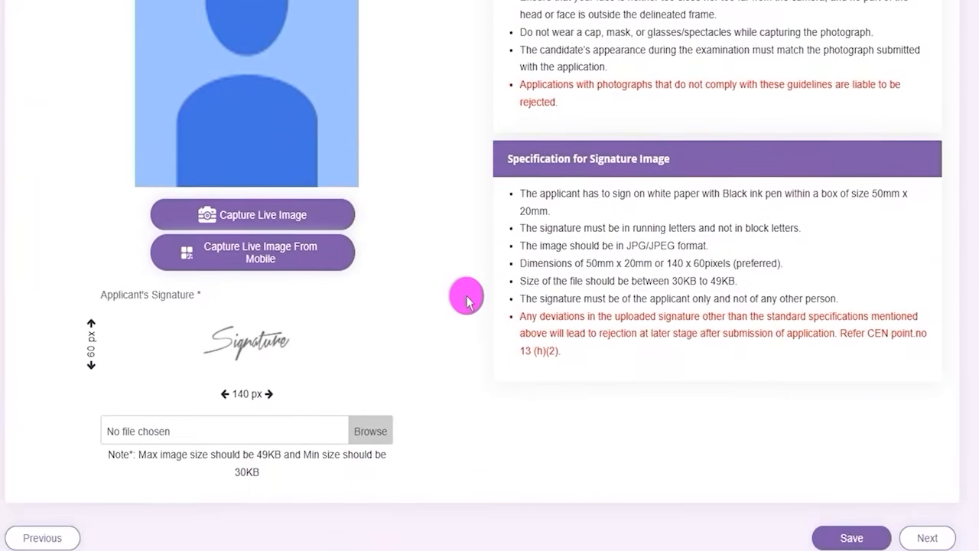
{"action": "scroll", "coordinate": [467, 300], "scroll_direction": "up", "scroll_amount": 2}
{"action": "scroll", "coordinate": [466, 301], "scroll_direction": "up", "scroll_amount": 1}
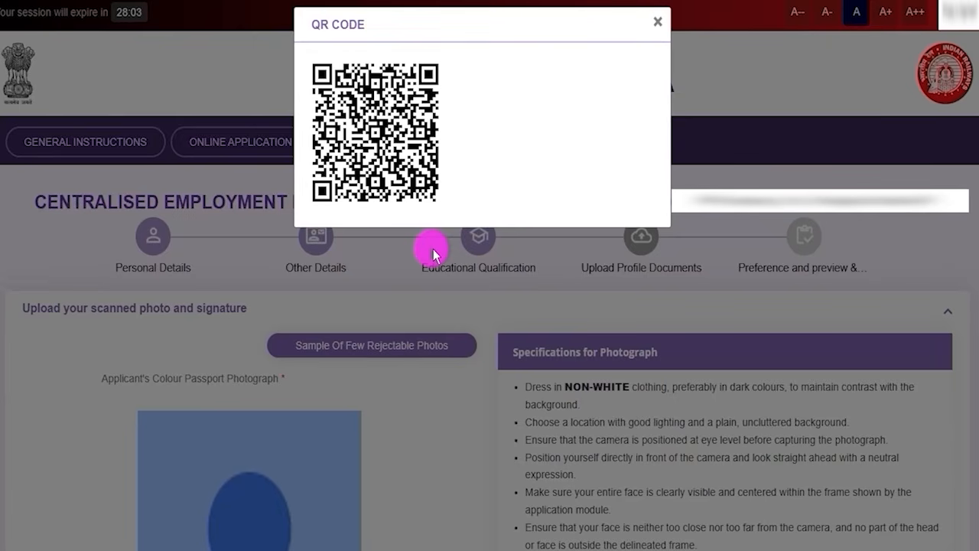
{"action": "left_click", "coordinate": [432, 254]}
{"action": "scroll", "coordinate": [432, 254], "scroll_direction": "down", "scroll_amount": 4}
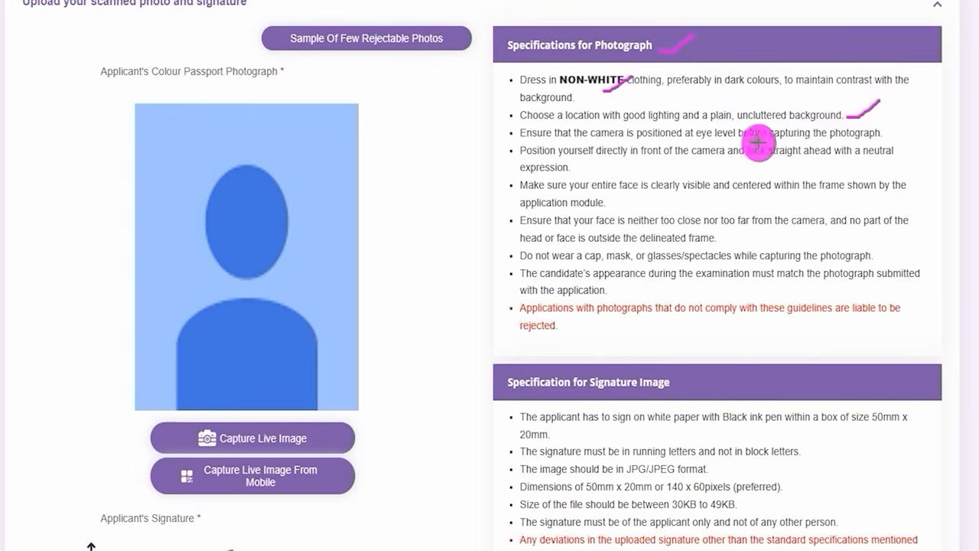
- Mark the photograph rules on facing the camera and not wearing a cap, mask or glasses, and look through the phone's upload page
{"action": "left_click_drag", "start_coordinate": [595, 163], "coordinate": [627, 151]}
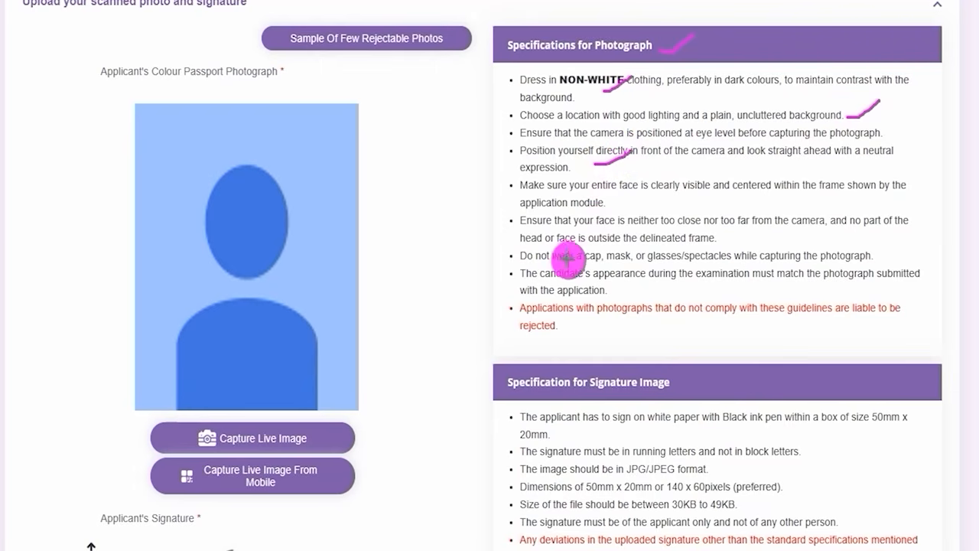
{"action": "left_click_drag", "start_coordinate": [558, 261], "coordinate": [623, 265]}
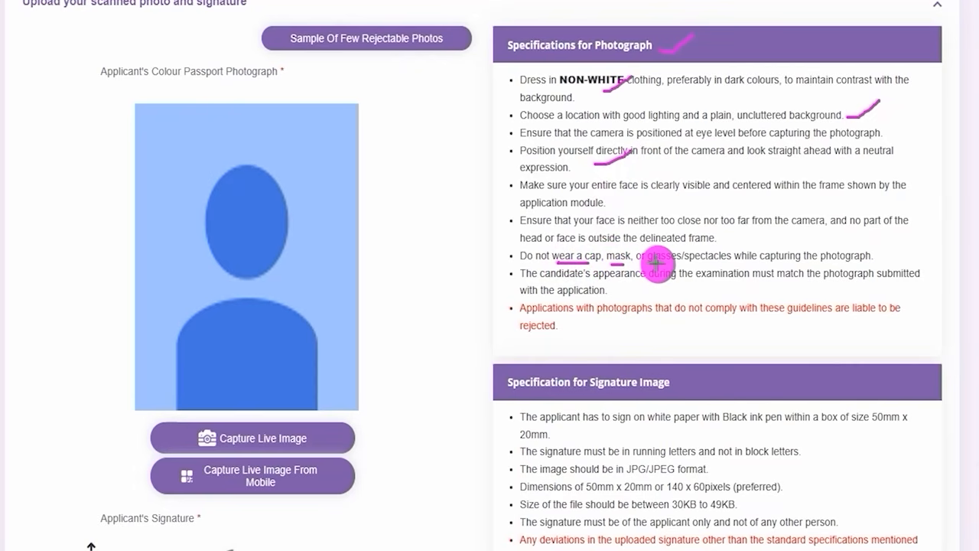
{"action": "left_click_drag", "start_coordinate": [656, 263], "coordinate": [704, 263]}
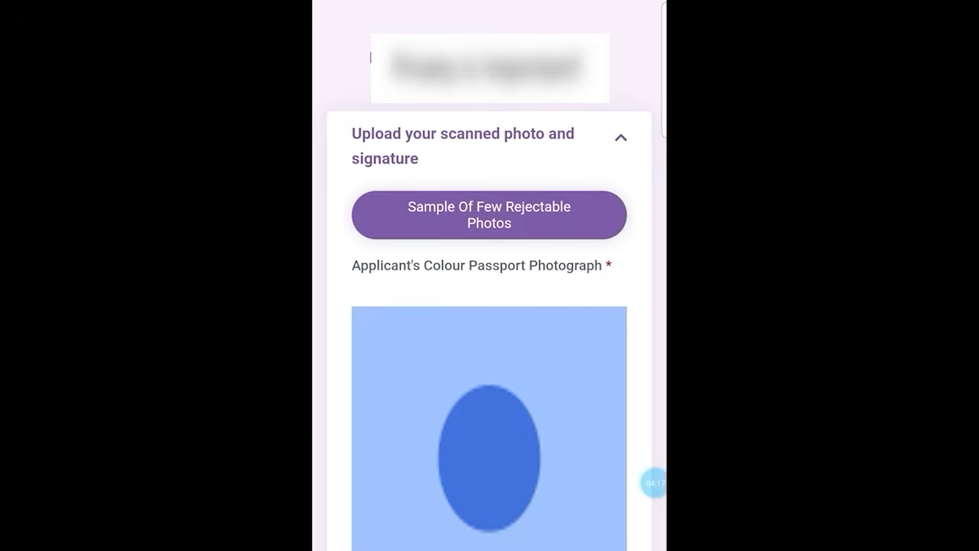
{"action": "scroll", "coordinate": [489, 306], "scroll_direction": "down", "scroll_amount": 5}
{"action": "scroll", "coordinate": [489, 306], "scroll_direction": "down", "scroll_amount": 2}
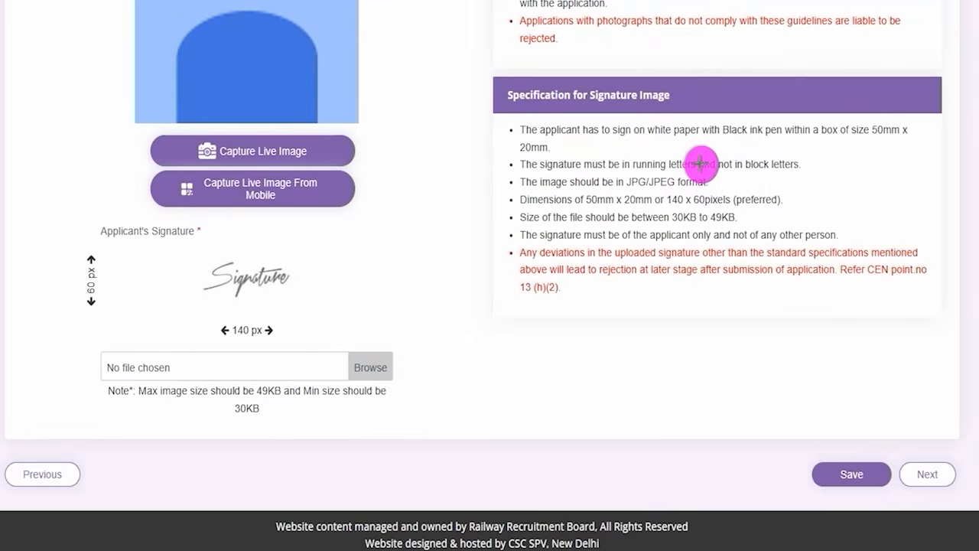
- Underline "white paper" and "Black ink pen" in the signature image specification
{"action": "left_click_drag", "start_coordinate": [731, 143], "coordinate": [782, 143]}
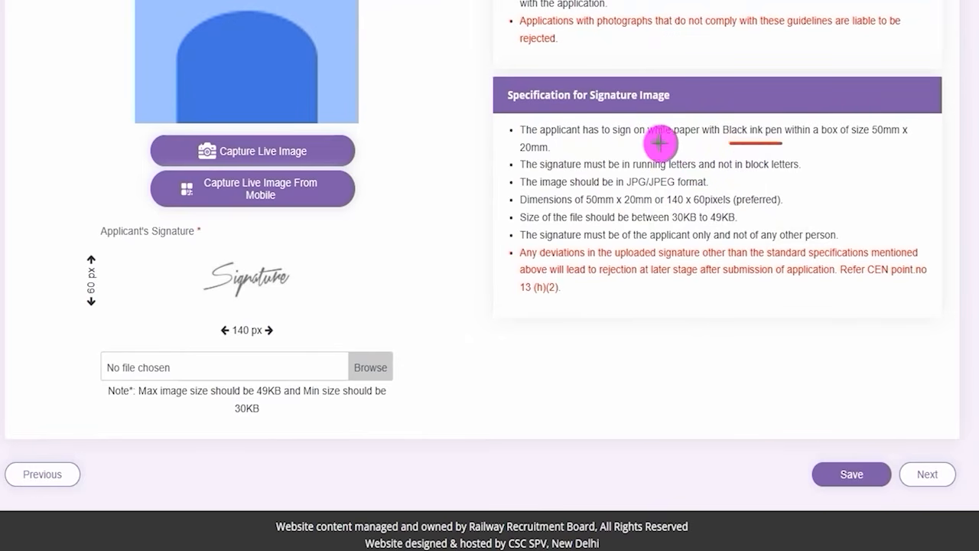
{"action": "left_click_drag", "start_coordinate": [659, 143], "coordinate": [698, 143]}
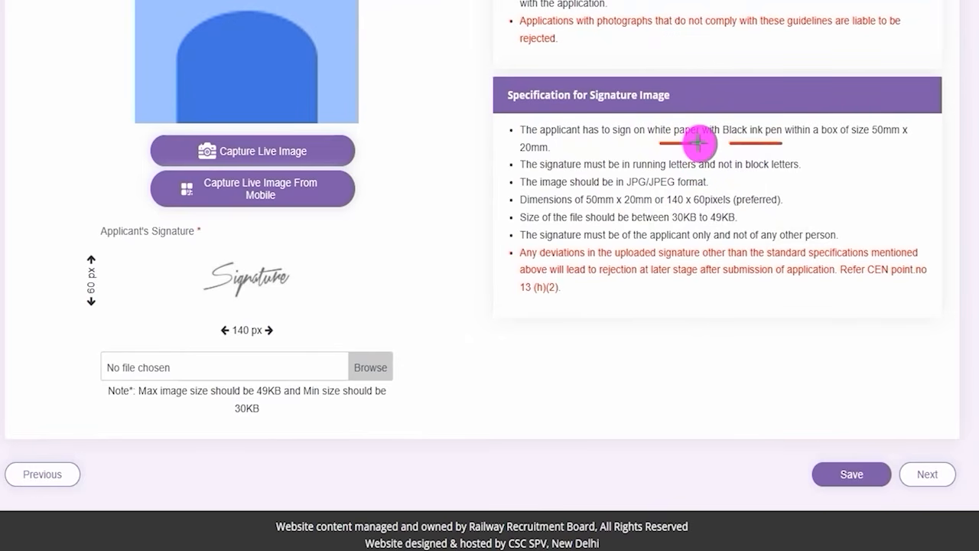
{"action": "left_click_drag", "start_coordinate": [698, 143], "coordinate": [700, 143]}
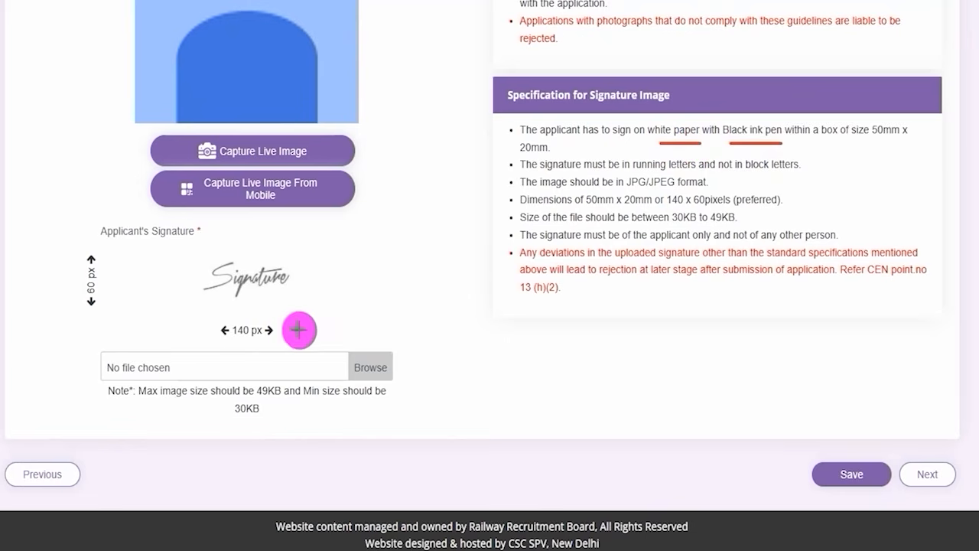
- Tick the signature's 140 px and 60 px dimensions, the 30KB to 49KB file size rule and the Browse option
{"action": "left_click_drag", "start_coordinate": [299, 329], "coordinate": [329, 308]}
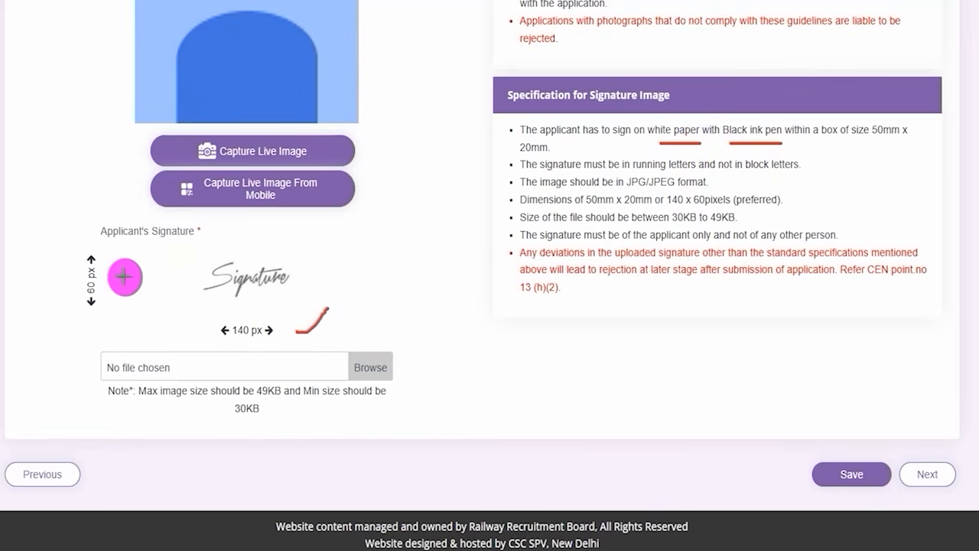
{"action": "left_click_drag", "start_coordinate": [102, 283], "coordinate": [121, 265]}
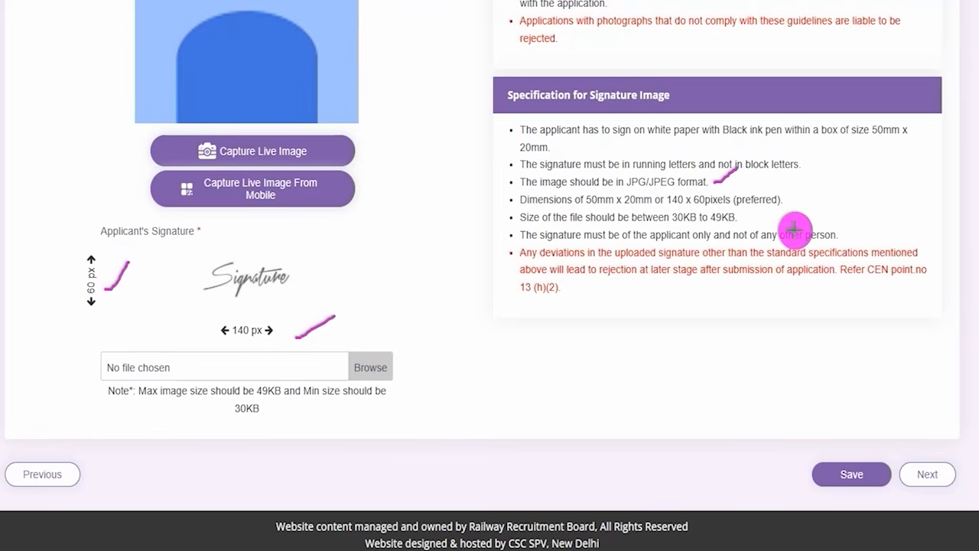
{"action": "left_click_drag", "start_coordinate": [744, 218], "coordinate": [776, 203]}
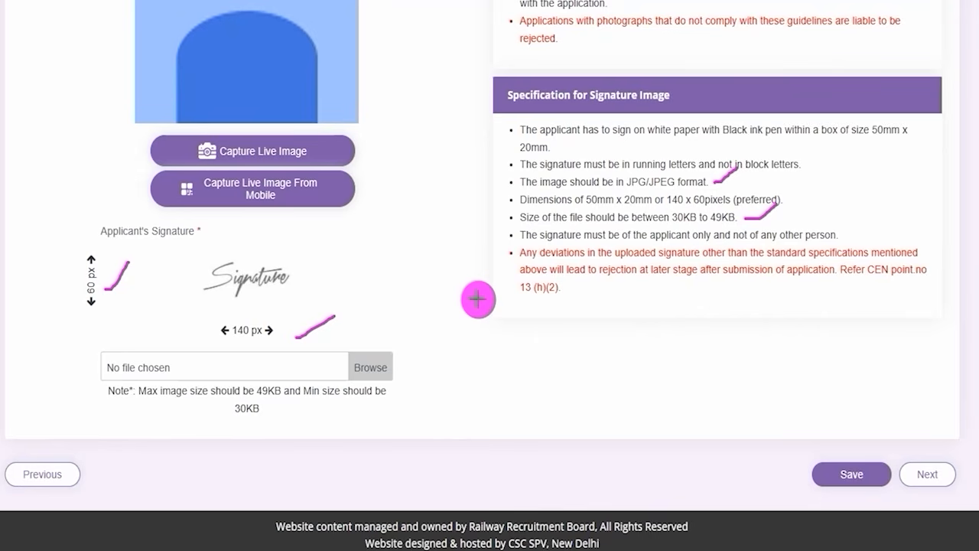
{"action": "left_click_drag", "start_coordinate": [387, 360], "coordinate": [428, 322]}
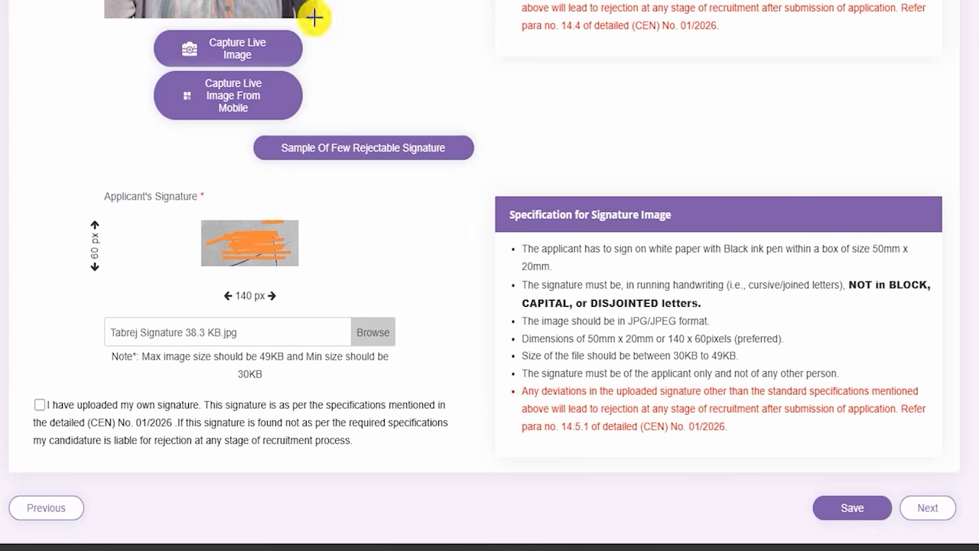
- Tick the uploaded signature image and the declaration checkbox confirming that the applicant's own signature was uploaded
{"action": "mouse_move", "coordinate": [291, 229]}
{"action": "left_mouse_down"}
{"action": "mouse_move", "coordinate": [317, 242]}
{"action": "mouse_move", "coordinate": [349, 178]}
{"action": "left_mouse_up"}
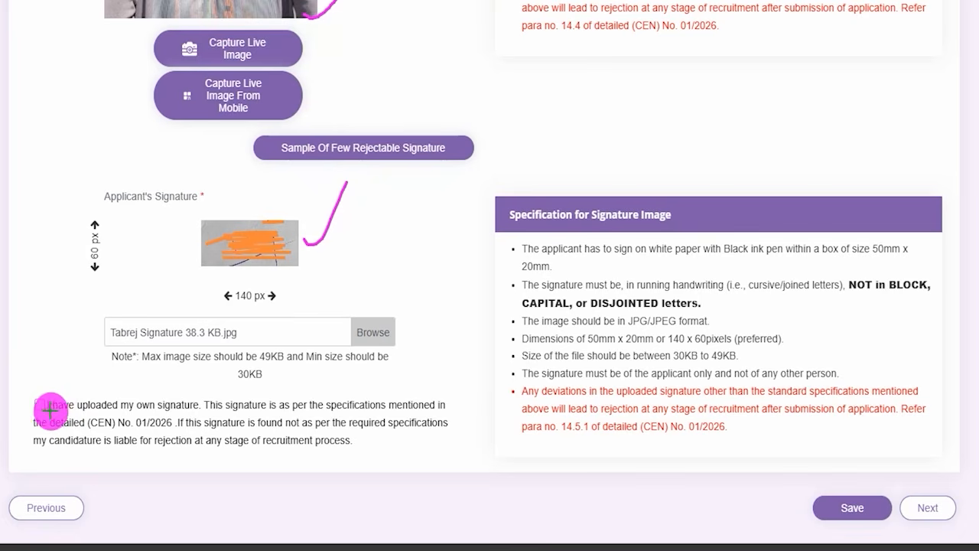
{"action": "left_click_drag", "start_coordinate": [36, 404], "coordinate": [66, 365]}
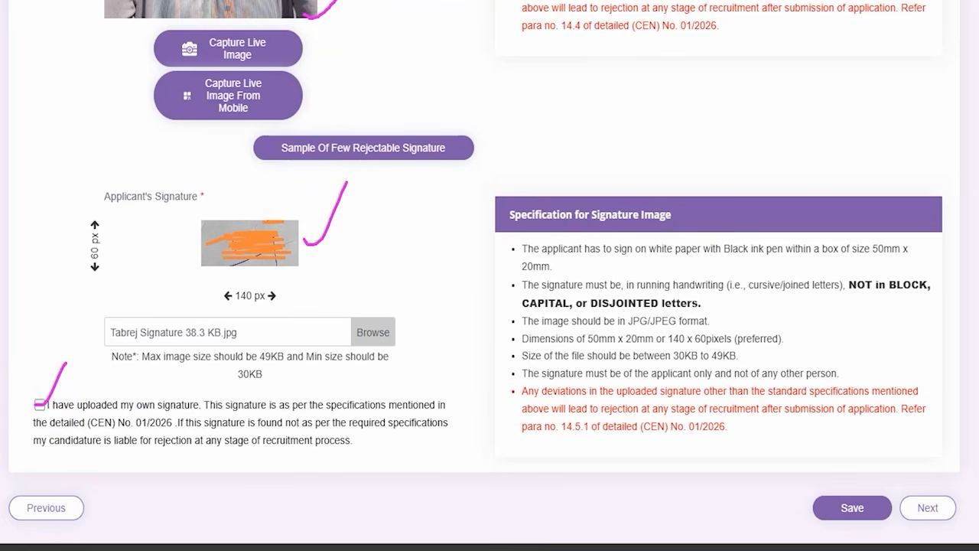
- Mark Save and Next on the signature upload page with arrows and continue to the post preference page
{"action": "left_click_drag", "start_coordinate": [733, 389], "coordinate": [810, 493]}
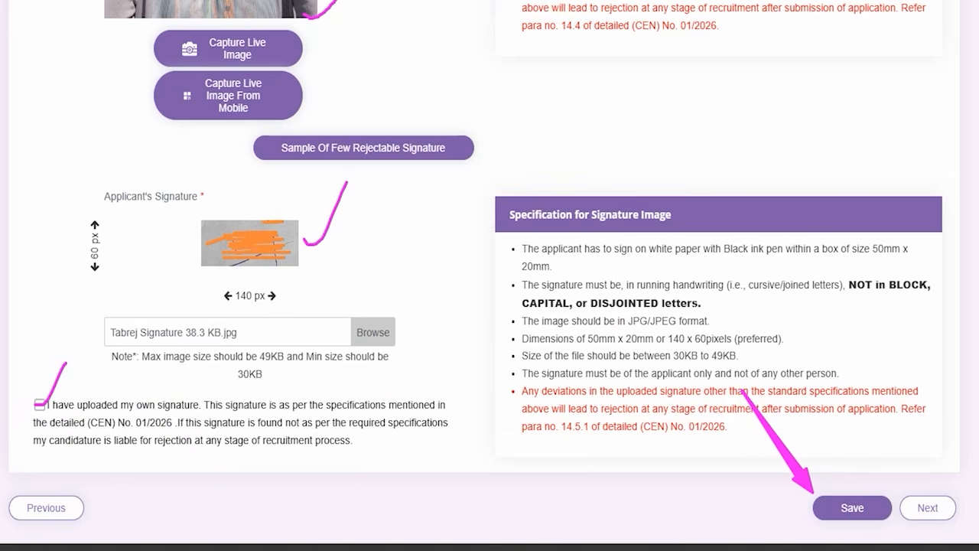
{"action": "left_click_drag", "start_coordinate": [932, 306], "coordinate": [939, 484]}
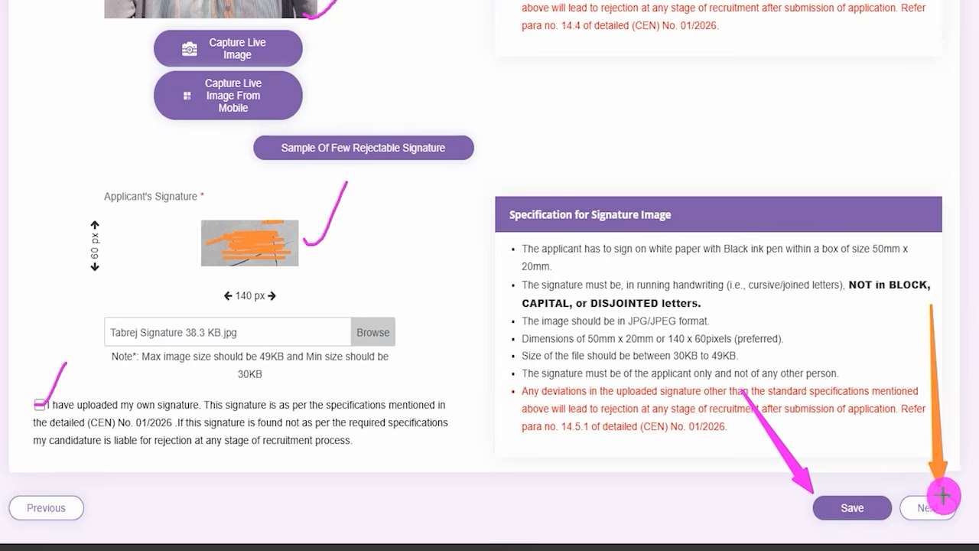
{"action": "left_click", "coordinate": [941, 498]}
- Add WR Track Machine, CR Track Machine and CR Fitter (OL) as the first three Technician Grade III post preferences for RRB Mumbai
{"action": "scroll", "coordinate": [485, 356], "scroll_direction": "down", "scroll_amount": 3}
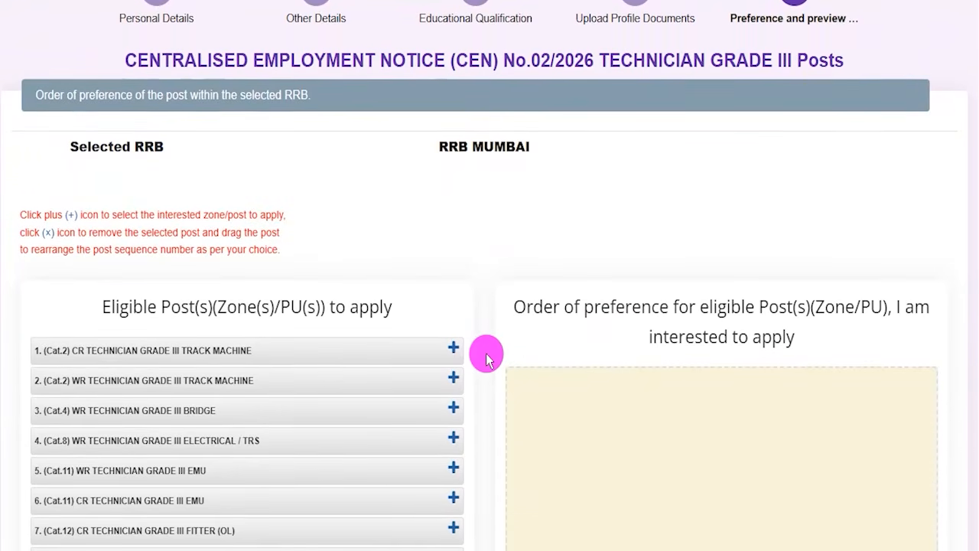
{"action": "scroll", "coordinate": [487, 360], "scroll_direction": "down", "scroll_amount": 2}
{"action": "scroll", "coordinate": [487, 360], "scroll_direction": "down", "scroll_amount": 1}
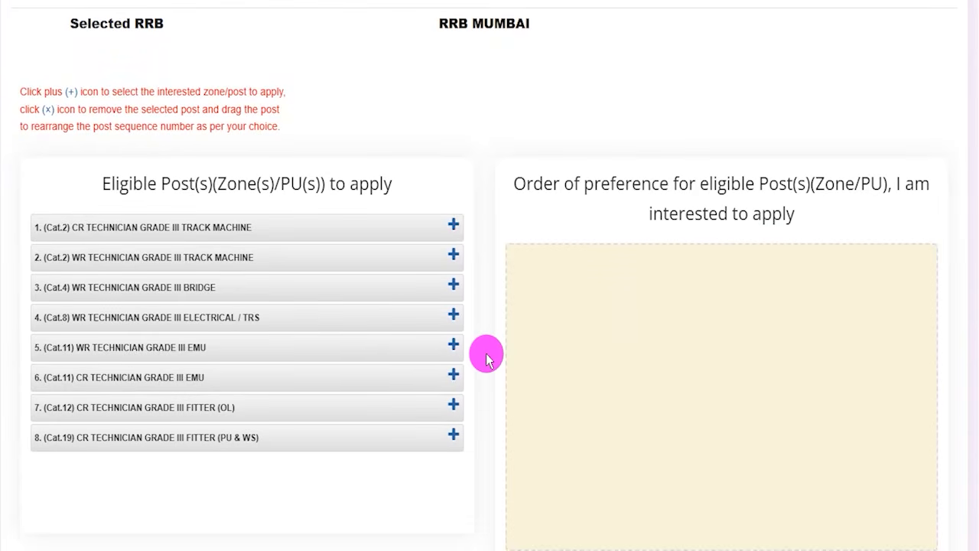
{"action": "scroll", "coordinate": [486, 360], "scroll_direction": "down", "scroll_amount": 1}
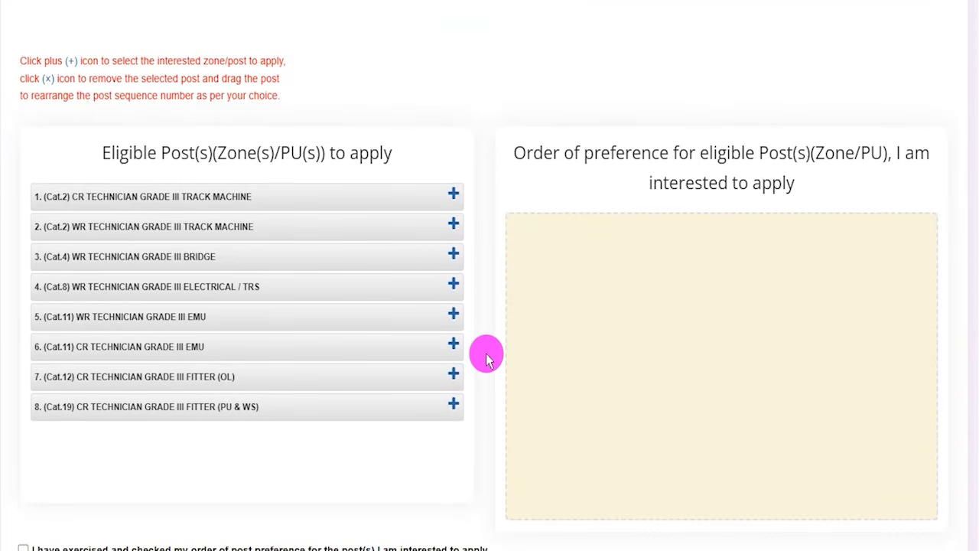
{"action": "scroll", "coordinate": [486, 360], "scroll_direction": "down", "scroll_amount": 1}
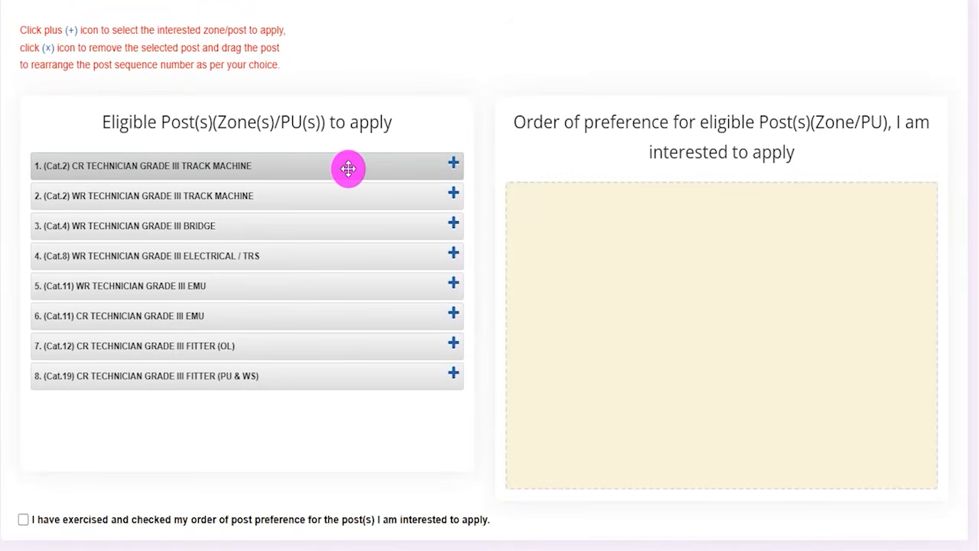
{"action": "left_click", "coordinate": [454, 194]}
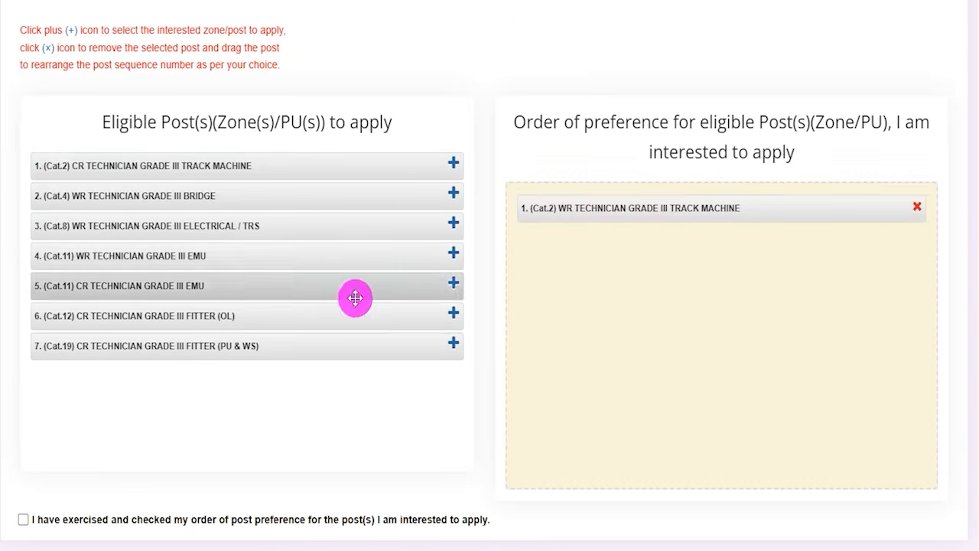
{"action": "left_click", "coordinate": [453, 164]}
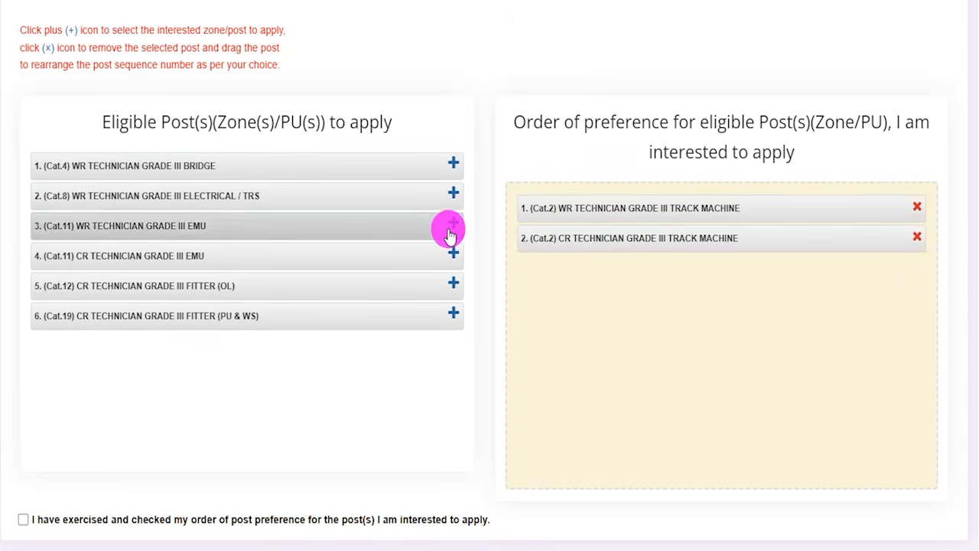
{"action": "left_click", "coordinate": [454, 282]}
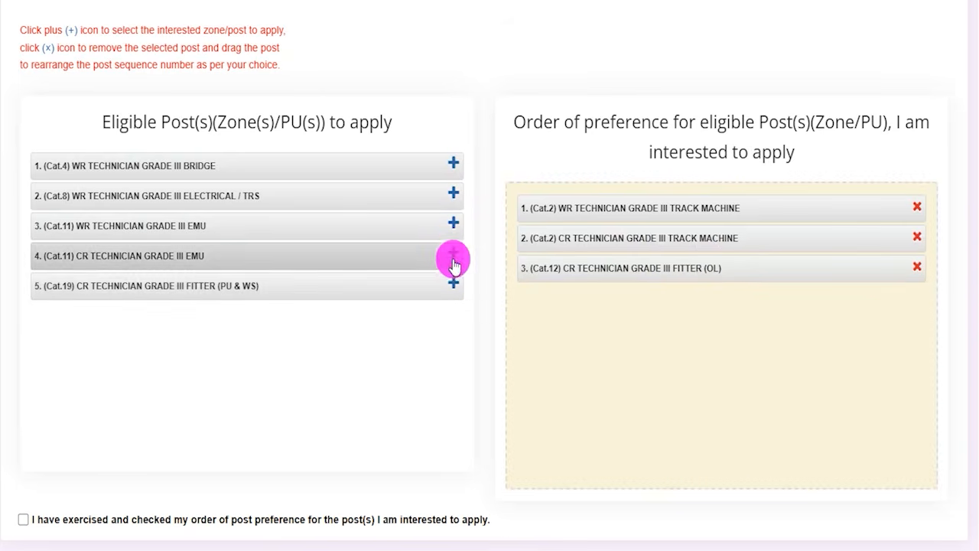
- Add CR EMU, WR Bridge, WR EMU, CR Fitter (PU & WS) and WR Electrical / TRS as preferences 4 to 8
{"action": "left_click", "coordinate": [454, 253]}
{"action": "left_click", "coordinate": [452, 165]}
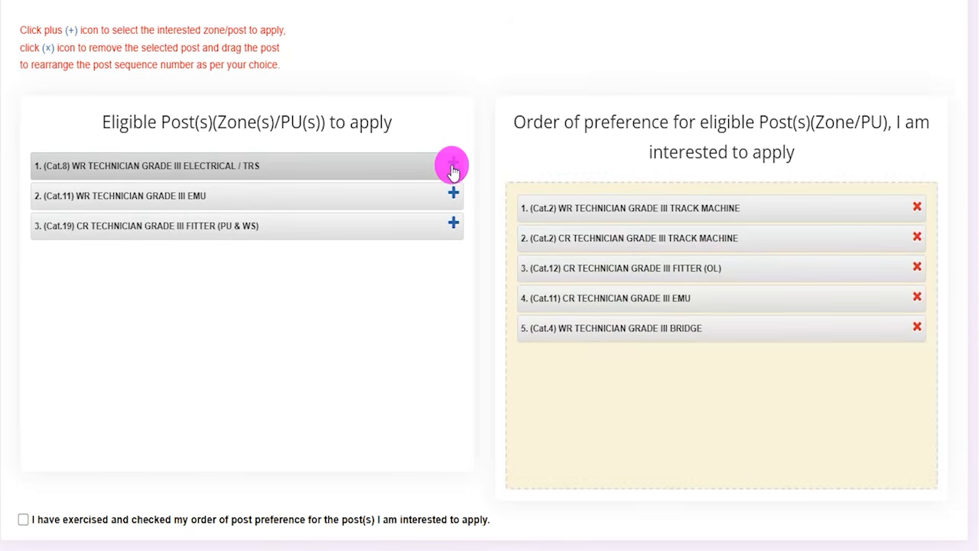
{"action": "left_click", "coordinate": [453, 192]}
{"action": "left_click_drag", "start_coordinate": [678, 323], "coordinate": [609, 330]}
{"action": "left_click", "coordinate": [454, 193]}
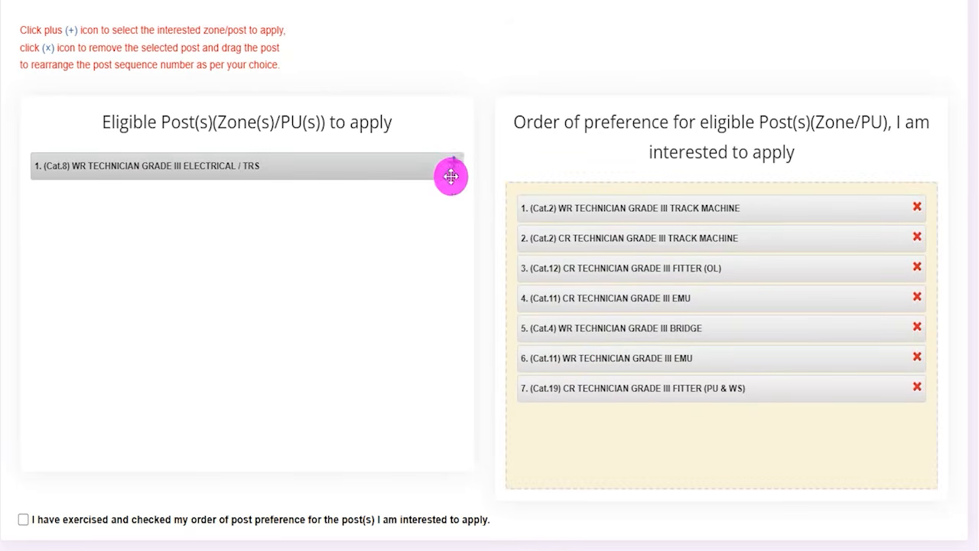
{"action": "left_click", "coordinate": [452, 167]}
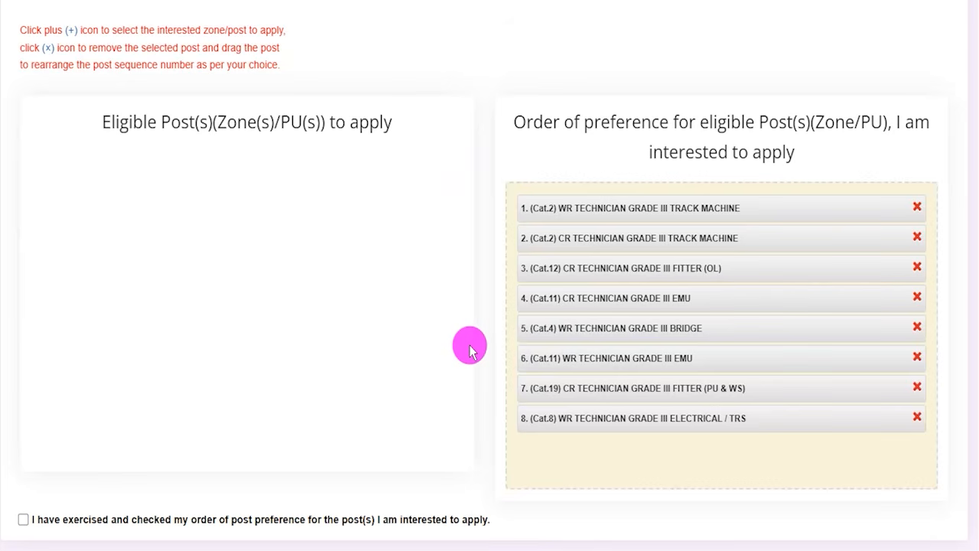
- Confirm that the order of post preference has been exercised and checked
{"action": "scroll", "coordinate": [470, 350], "scroll_direction": "down", "scroll_amount": 1}
{"action": "scroll", "coordinate": [470, 350], "scroll_direction": "down", "scroll_amount": 1}
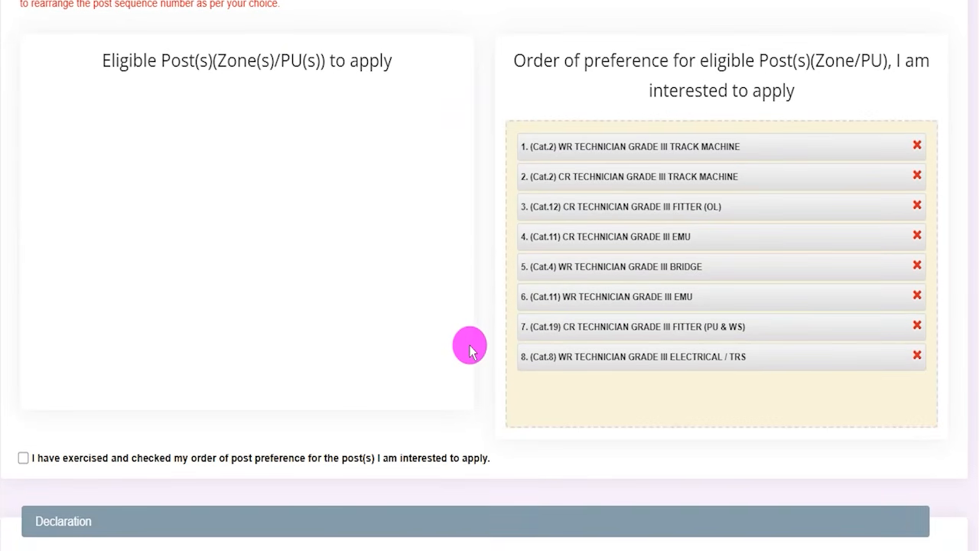
{"action": "left_click", "coordinate": [23, 458]}
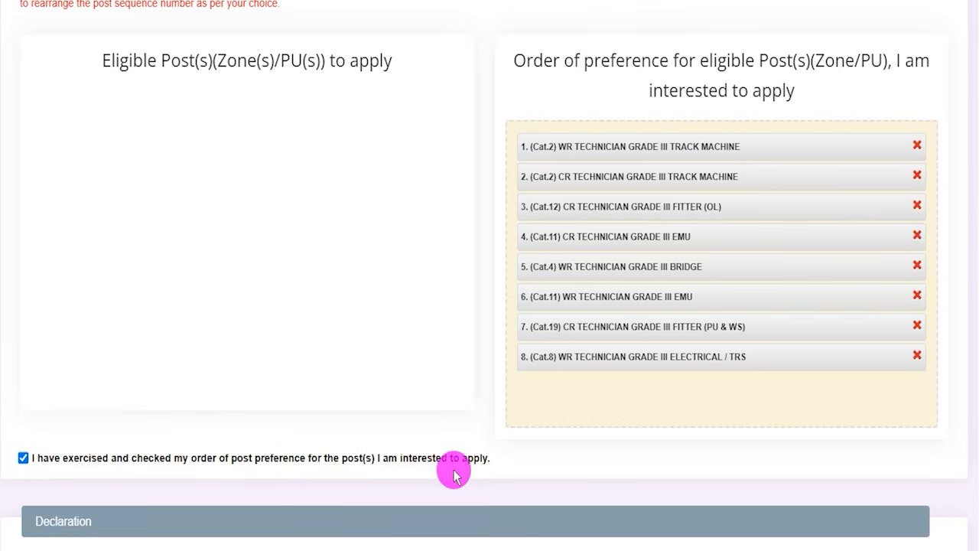
- Mark the eligibility declaration checkbox and the Place field in the Declaration section
{"action": "double_click", "coordinate": [79, 520]}
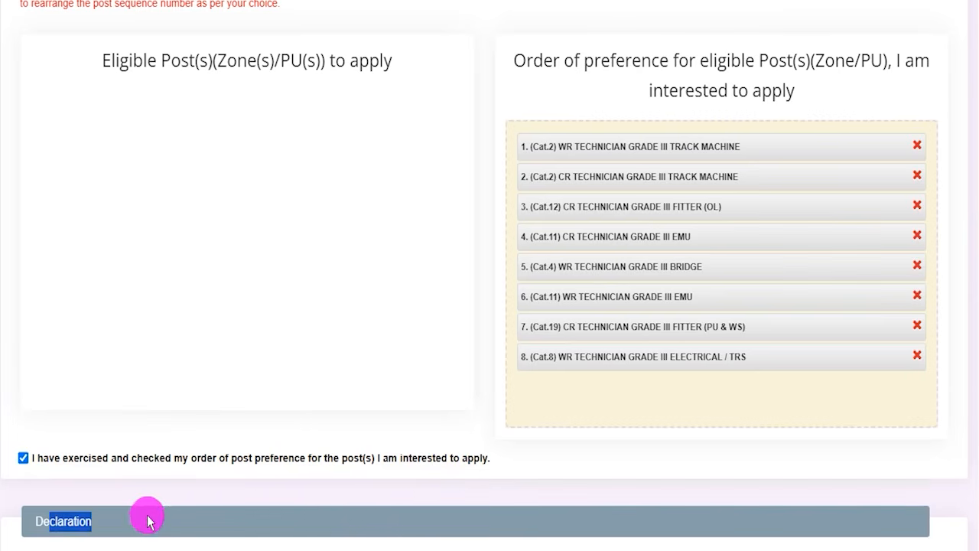
{"action": "scroll", "coordinate": [170, 501], "scroll_direction": "down", "scroll_amount": 3}
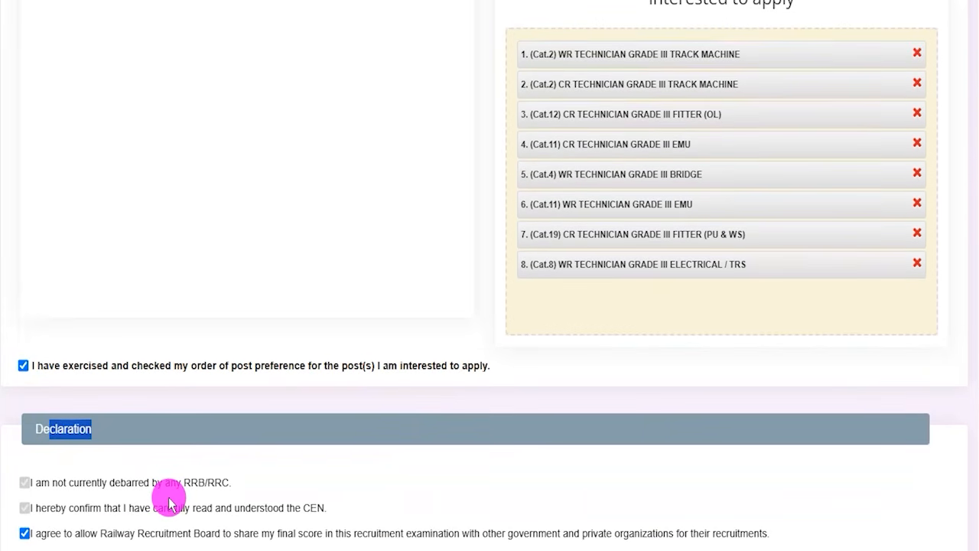
{"action": "scroll", "coordinate": [170, 501], "scroll_direction": "down", "scroll_amount": 3}
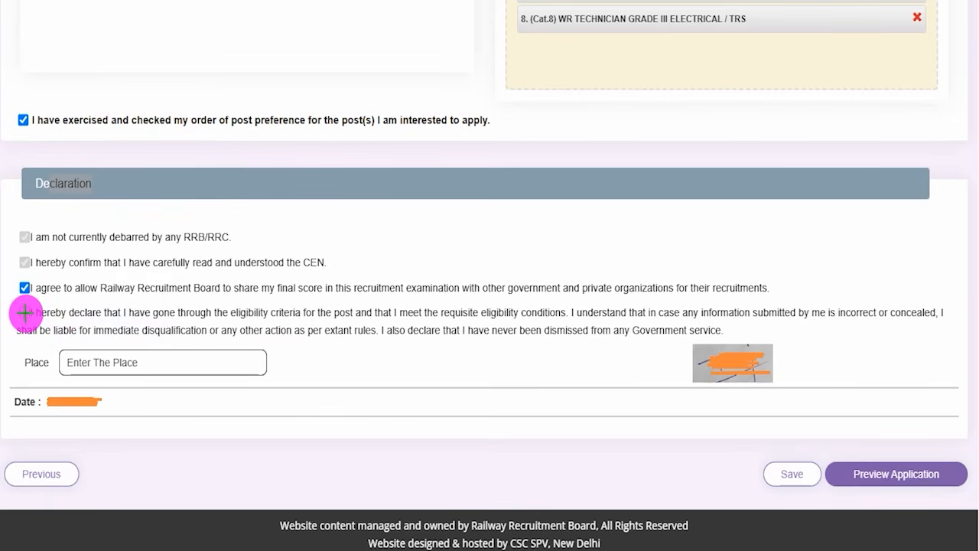
{"action": "left_click_drag", "start_coordinate": [25, 313], "coordinate": [110, 248]}
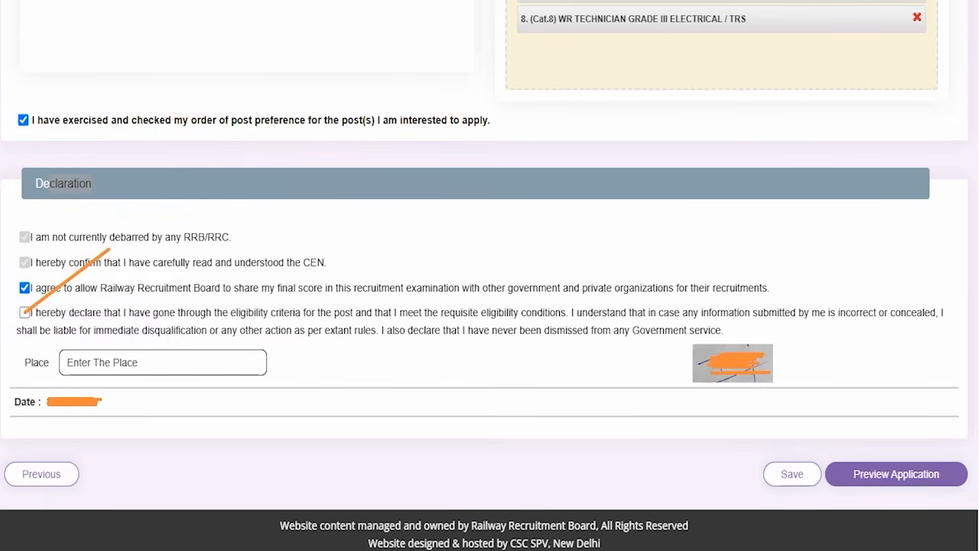
{"action": "left_click_drag", "start_coordinate": [153, 364], "coordinate": [195, 329]}
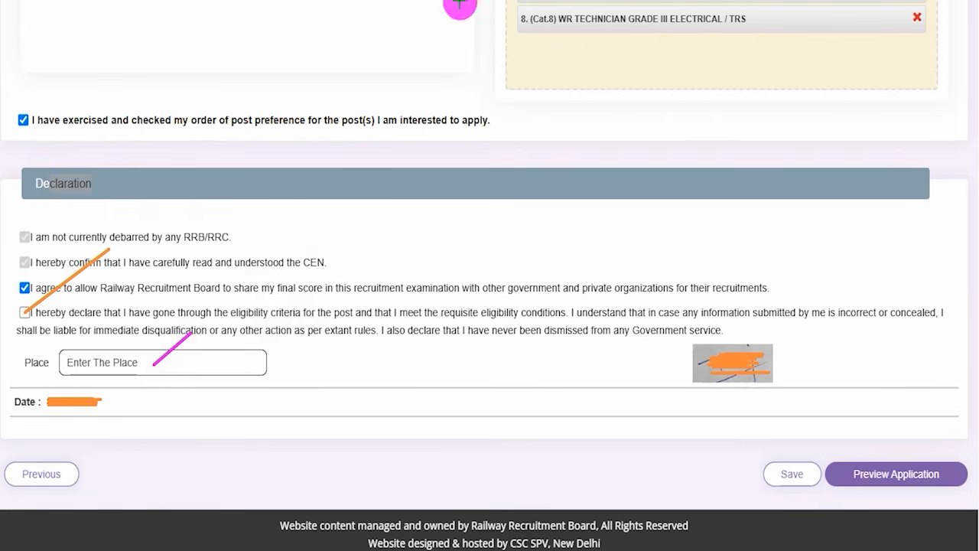
- Point arrows at Save and Preview Application and bring up the application preview
{"action": "left_click_drag", "start_coordinate": [507, 476], "coordinate": [749, 480]}
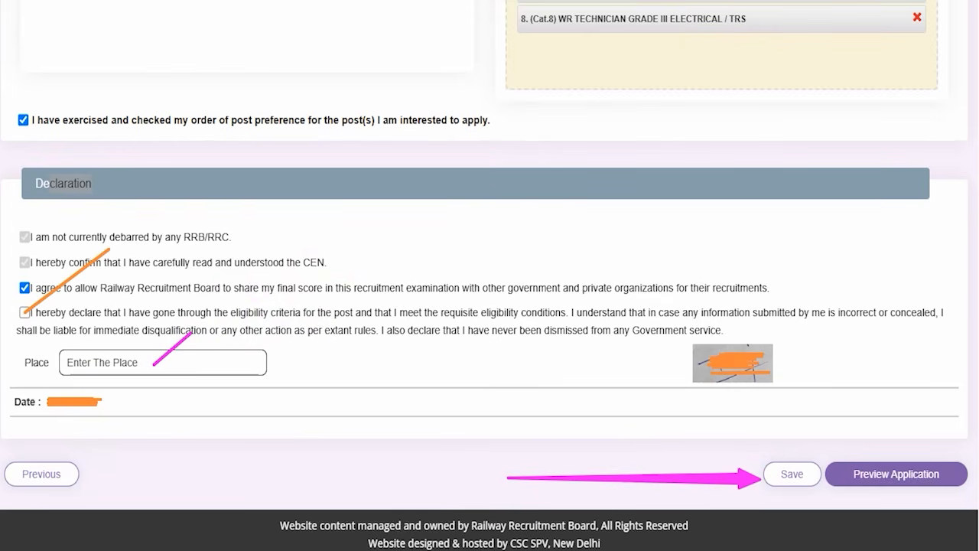
{"action": "left_click_drag", "start_coordinate": [928, 238], "coordinate": [915, 445]}
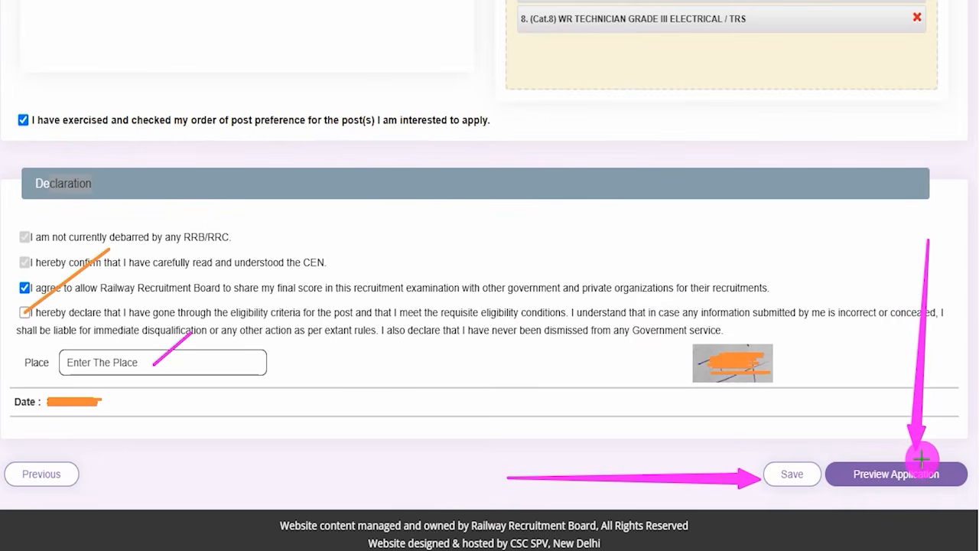
{"action": "left_click", "coordinate": [921, 458]}
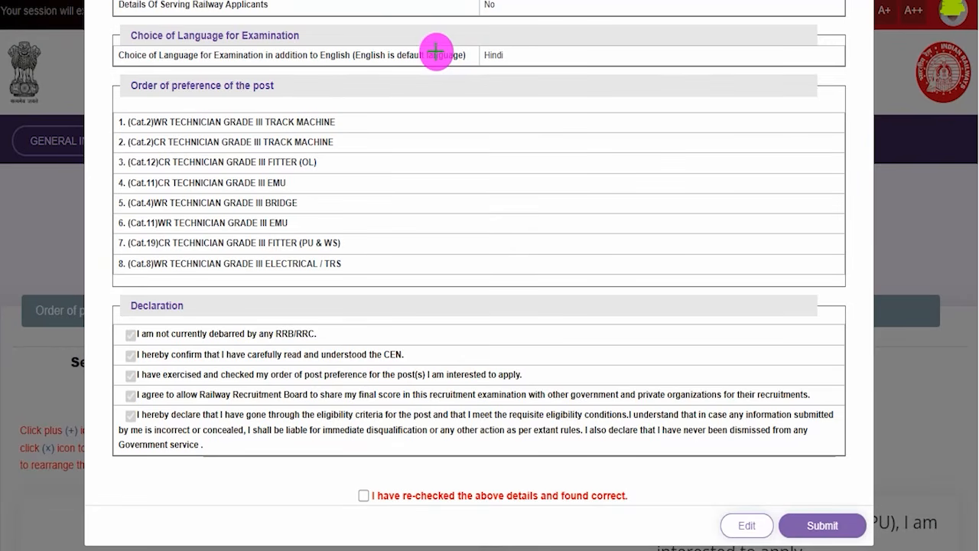
- Draw tick marks beside the order of preference heading and the listed posts in the application preview
{"action": "left_click_drag", "start_coordinate": [405, 90], "coordinate": [442, 50]}
{"action": "left_click_drag", "start_coordinate": [414, 122], "coordinate": [444, 93]}
{"action": "left_click_drag", "start_coordinate": [412, 170], "coordinate": [442, 140]}
{"action": "left_click_drag", "start_coordinate": [414, 205], "coordinate": [442, 184]}
{"action": "left_click_drag", "start_coordinate": [432, 235], "coordinate": [457, 213]}
{"action": "left_click_drag", "start_coordinate": [434, 266], "coordinate": [471, 244]}
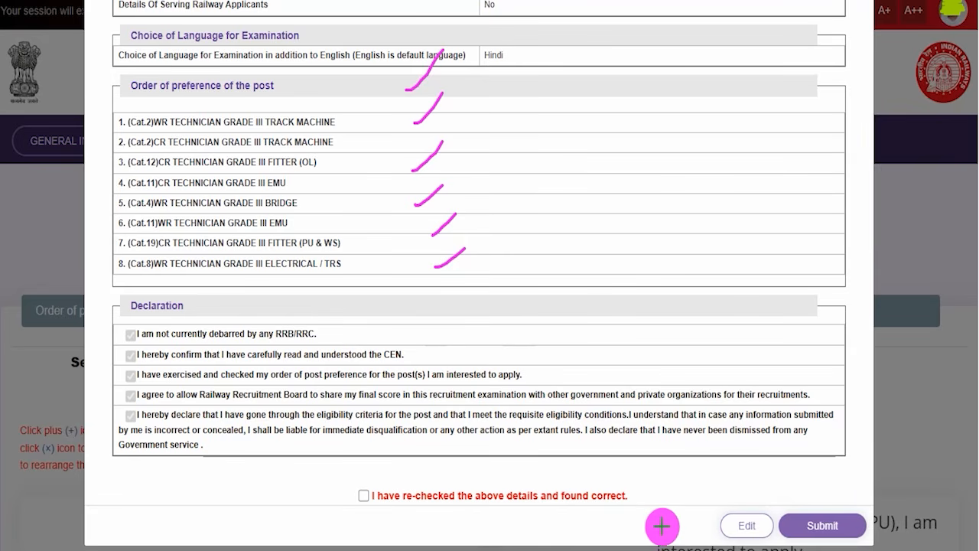
- Mark Edit, the re-checked details checkbox and Submit in the preview, and move on to the fee payment page
{"action": "left_click_drag", "start_coordinate": [575, 535], "coordinate": [726, 527]}
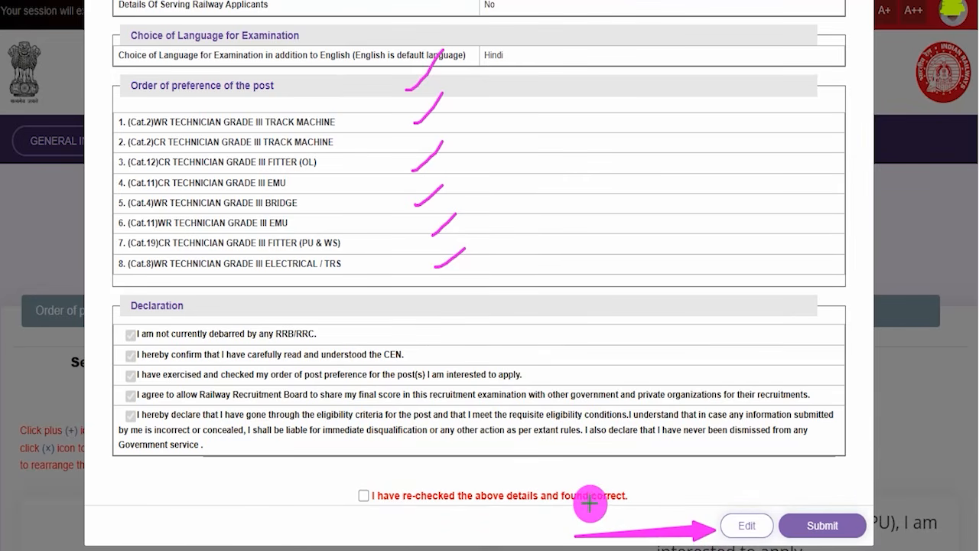
{"action": "left_click_drag", "start_coordinate": [364, 495], "coordinate": [381, 444]}
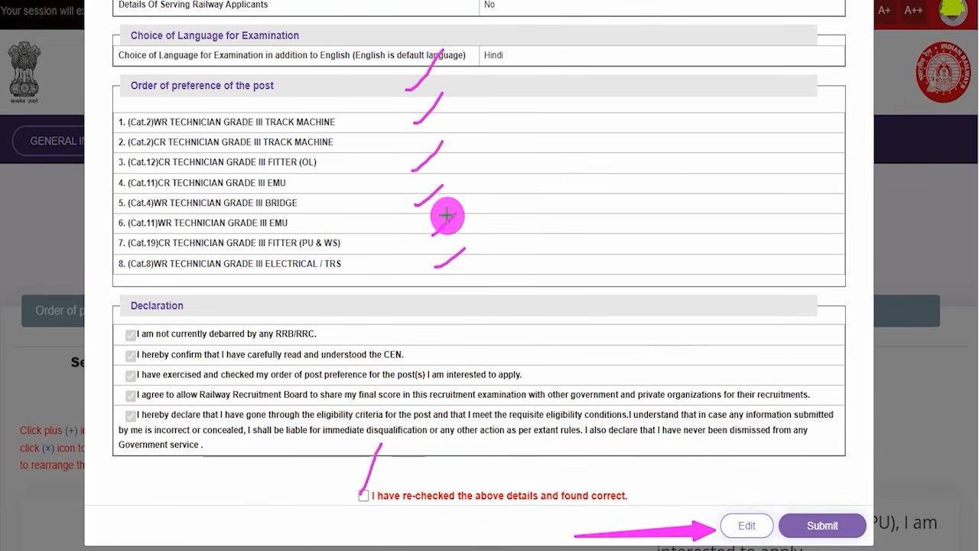
{"action": "left_click_drag", "start_coordinate": [843, 329], "coordinate": [828, 502]}
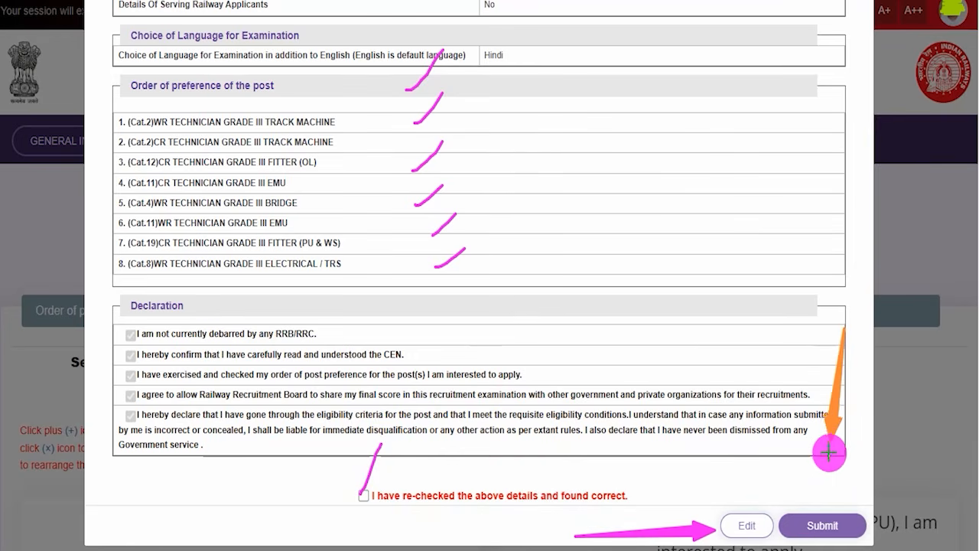
{"action": "left_click", "coordinate": [832, 511]}
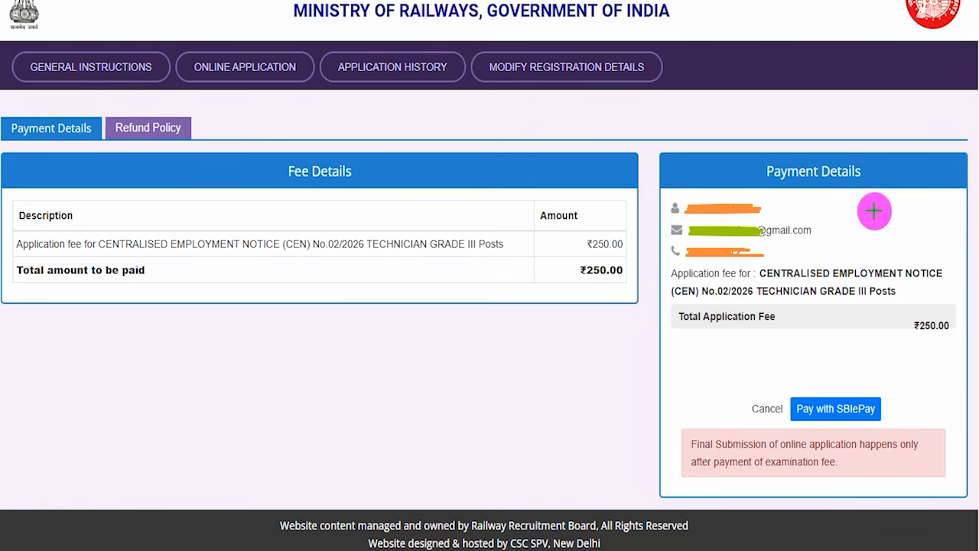
- Tick the Payment Details heading and the ₹250.00 amounts in the fee table, and box the ₹250.00 total application fee
{"action": "left_click_drag", "start_coordinate": [874, 177], "coordinate": [915, 130]}
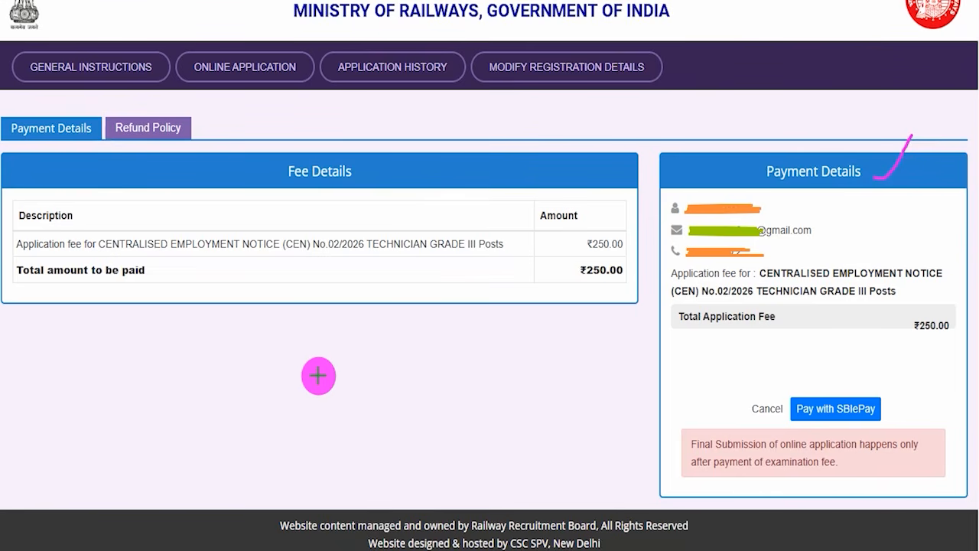
{"action": "left_click_drag", "start_coordinate": [572, 295], "coordinate": [603, 280]}
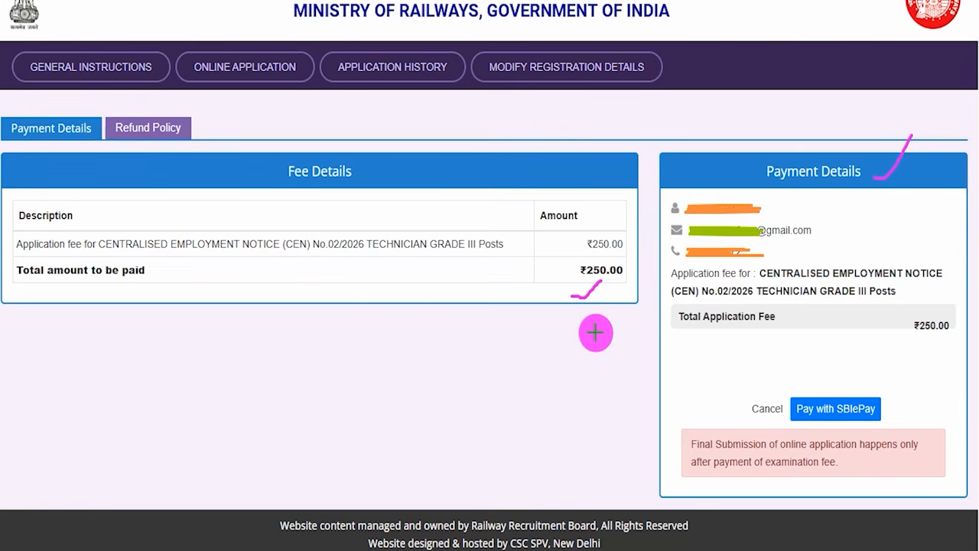
{"action": "left_click_drag", "start_coordinate": [621, 244], "coordinate": [646, 221]}
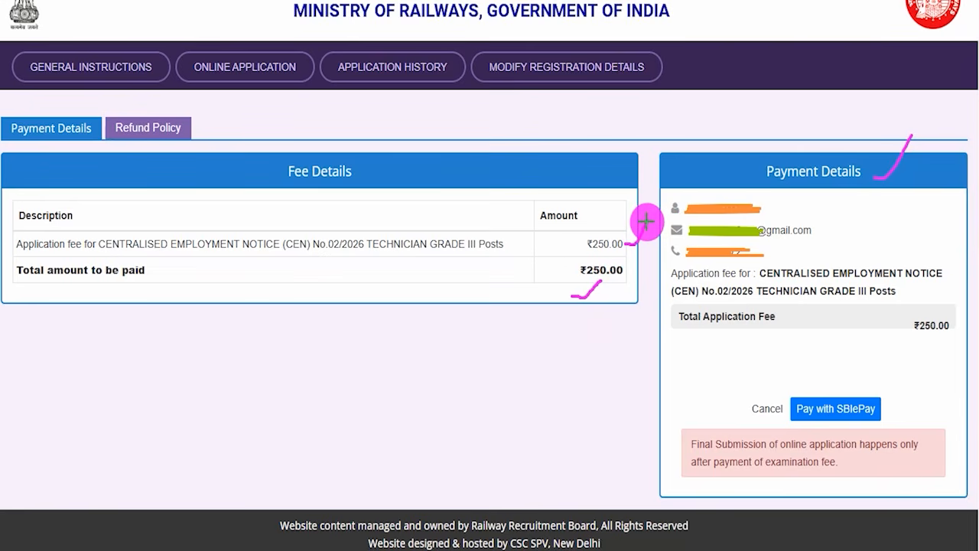
{"action": "left_click_drag", "start_coordinate": [629, 268], "coordinate": [646, 247]}
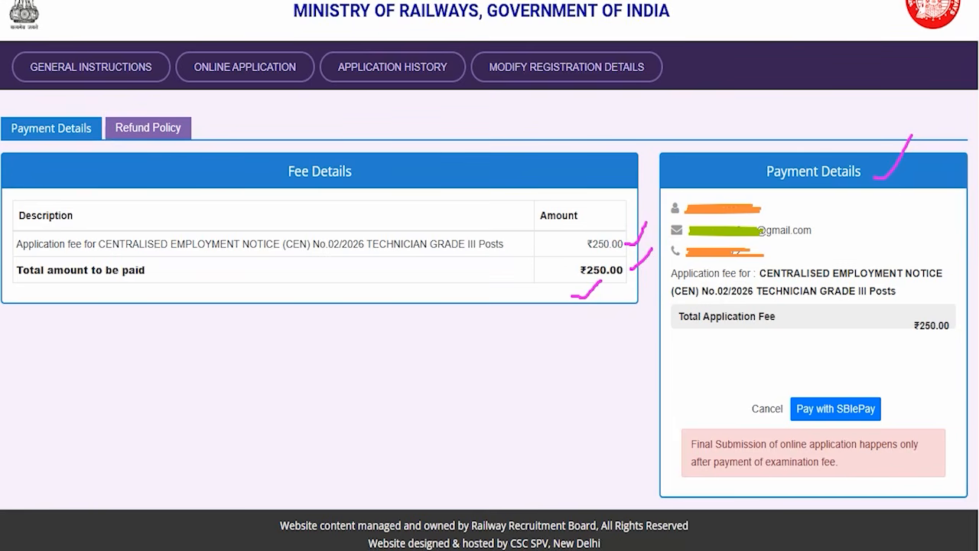
{"action": "left_click_drag", "start_coordinate": [894, 309], "coordinate": [957, 341]}
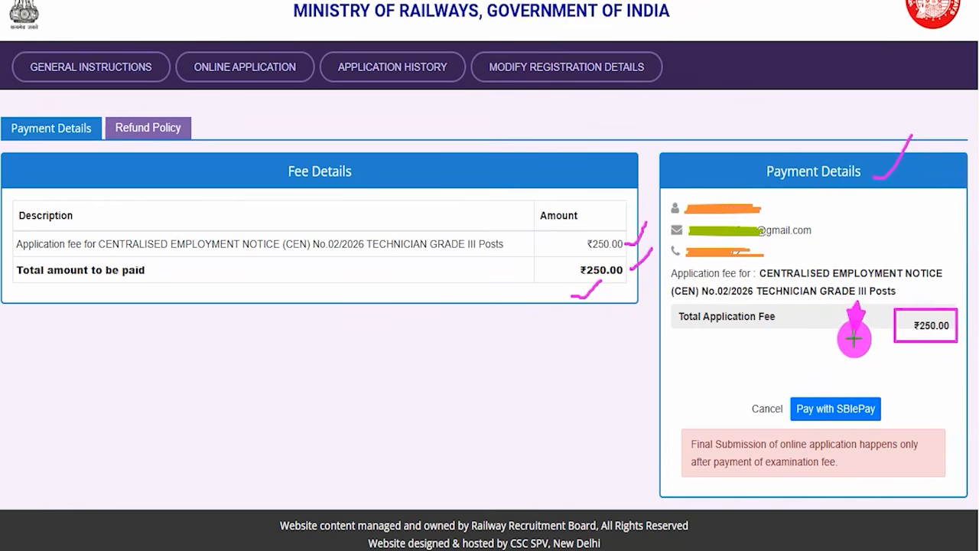
- Proceed from the payment terms notice to SBIePay and show the Banking Connect (Net Banking) payment method
{"action": "left_click", "coordinate": [849, 400]}
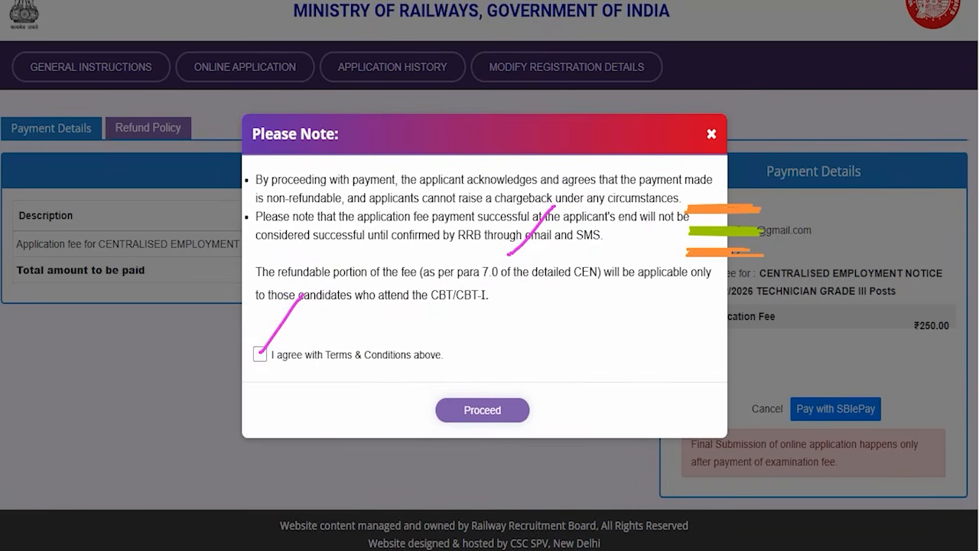
{"action": "mouse_move", "coordinate": [390, 379]}
{"action": "left_mouse_down"}
{"action": "mouse_move", "coordinate": [570, 425]}
{"action": "mouse_move", "coordinate": [566, 437]}
{"action": "left_mouse_up"}
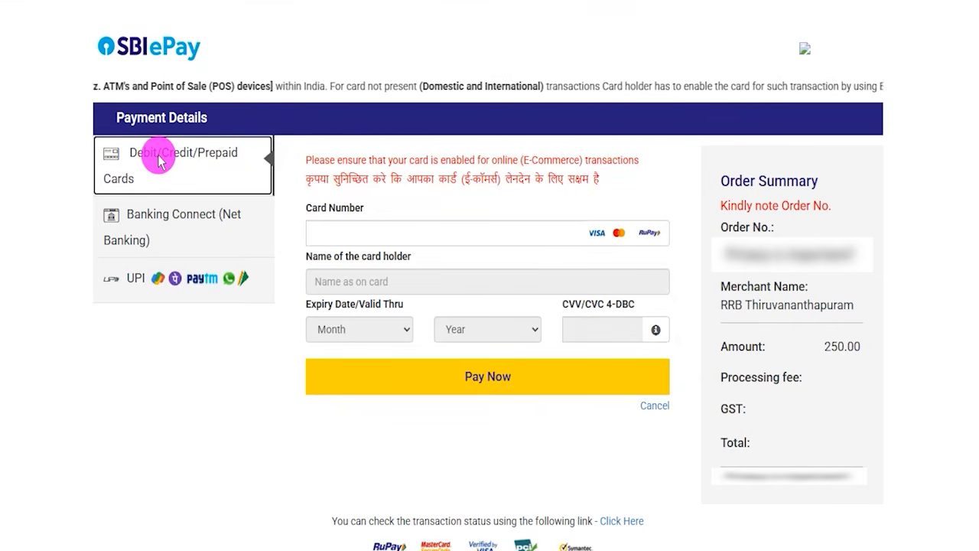
{"action": "left_click", "coordinate": [155, 221]}
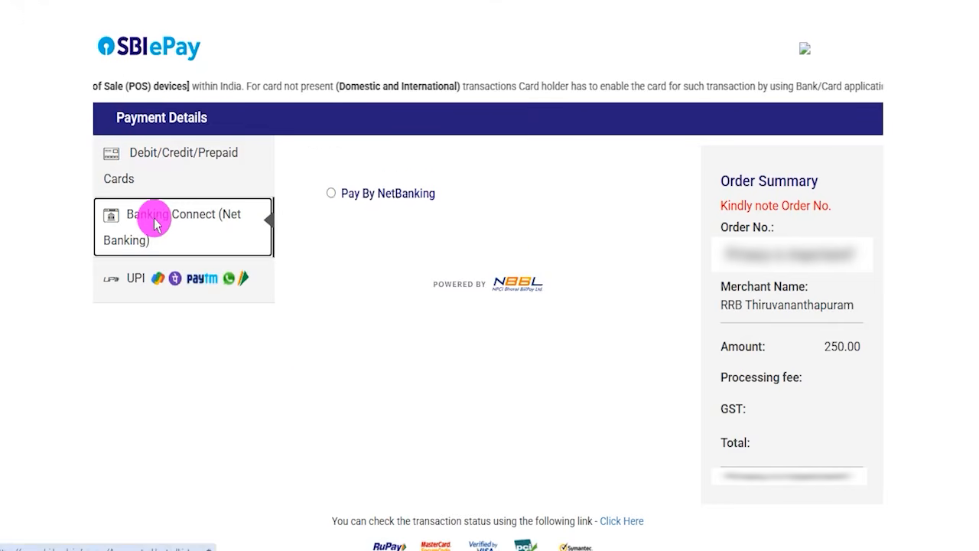
- Choose UPI as the payment method, box it, select the UPI QR option and proceed to pay the application fee
{"action": "left_click", "coordinate": [130, 277]}
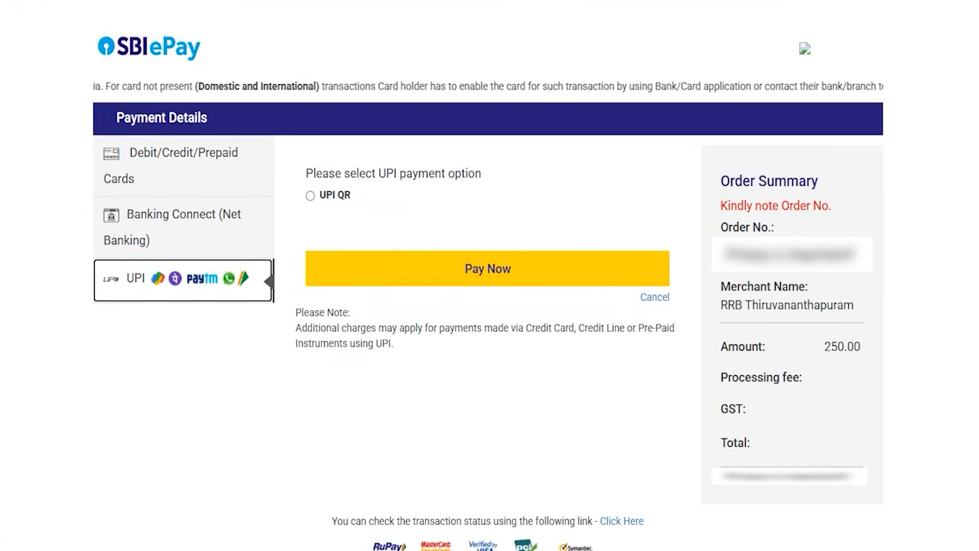
{"action": "mouse_move", "coordinate": [70, 257]}
{"action": "left_mouse_down"}
{"action": "mouse_move", "coordinate": [227, 284]}
{"action": "mouse_move", "coordinate": [283, 306]}
{"action": "left_mouse_up"}
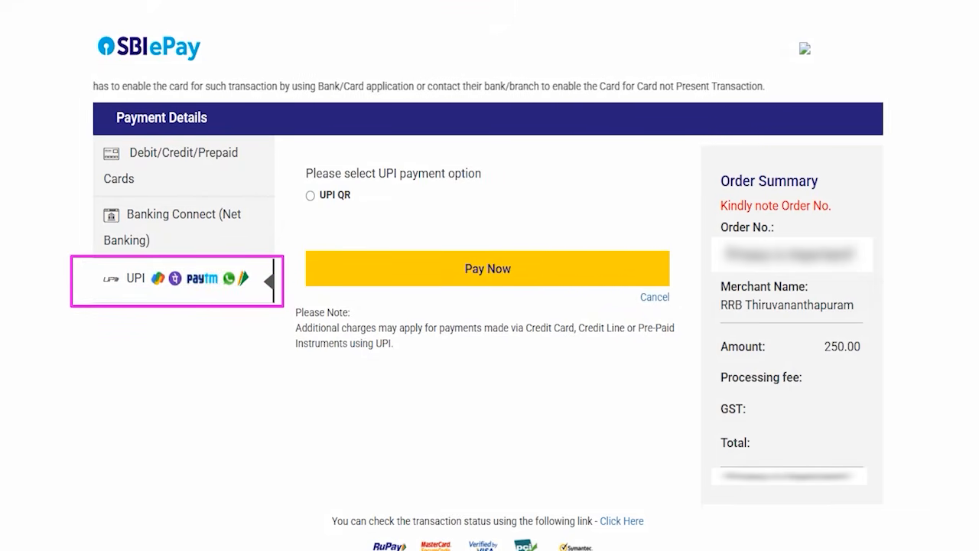
{"action": "key", "text": "Escape"}
{"action": "left_click", "coordinate": [311, 196]}
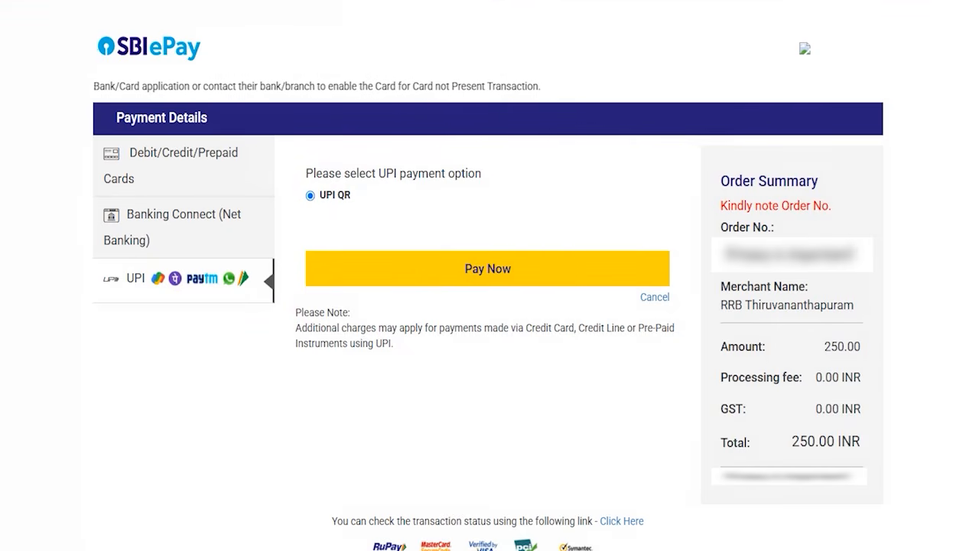
{"action": "mouse_move", "coordinate": [619, 145]}
{"action": "left_mouse_down"}
{"action": "mouse_move", "coordinate": [574, 227]}
{"action": "mouse_move", "coordinate": [518, 267]}
{"action": "left_mouse_up"}
{"action": "left_click", "coordinate": [518, 269]}
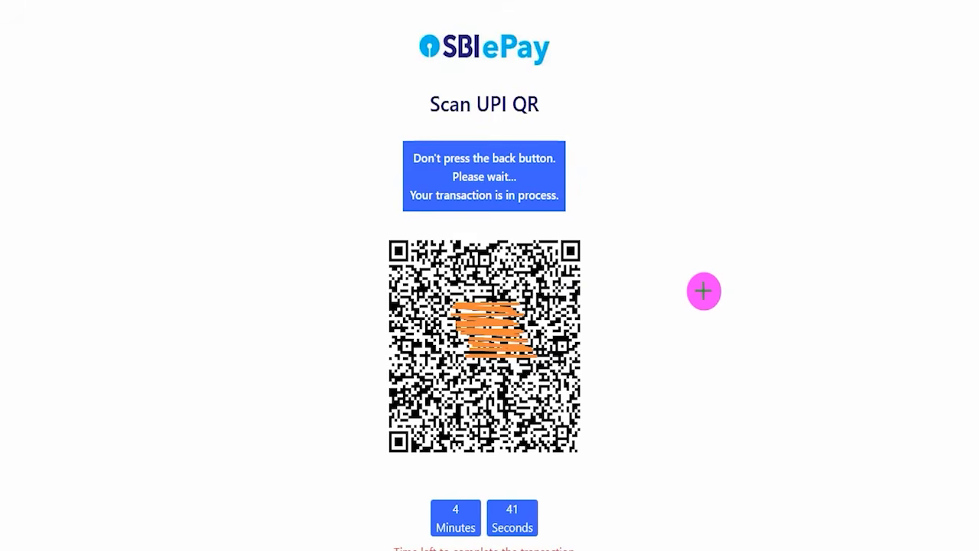
- Draw tick marks beside the QR code on the Scan UPI QR payment page
{"action": "left_click_drag", "start_coordinate": [603, 331], "coordinate": [661, 267]}
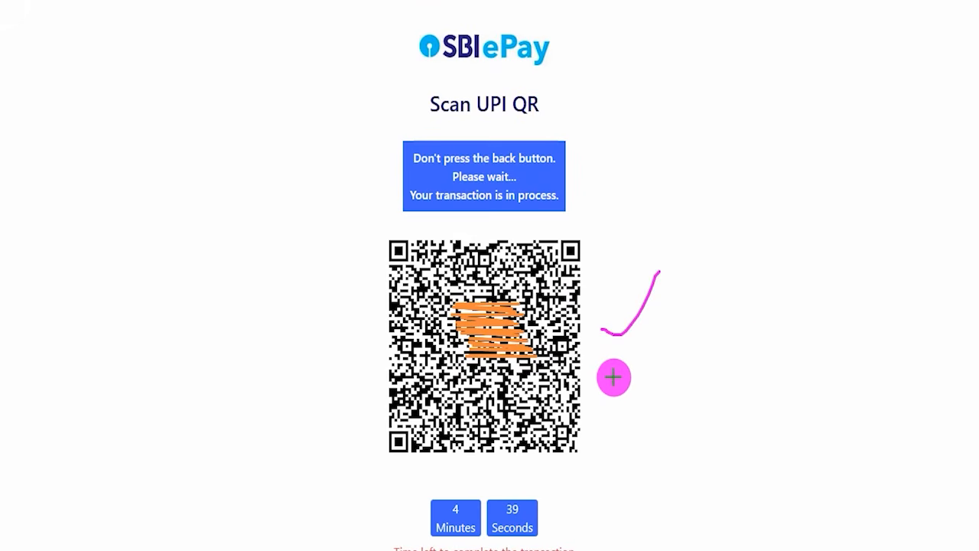
{"action": "left_click_drag", "start_coordinate": [614, 375], "coordinate": [668, 324]}
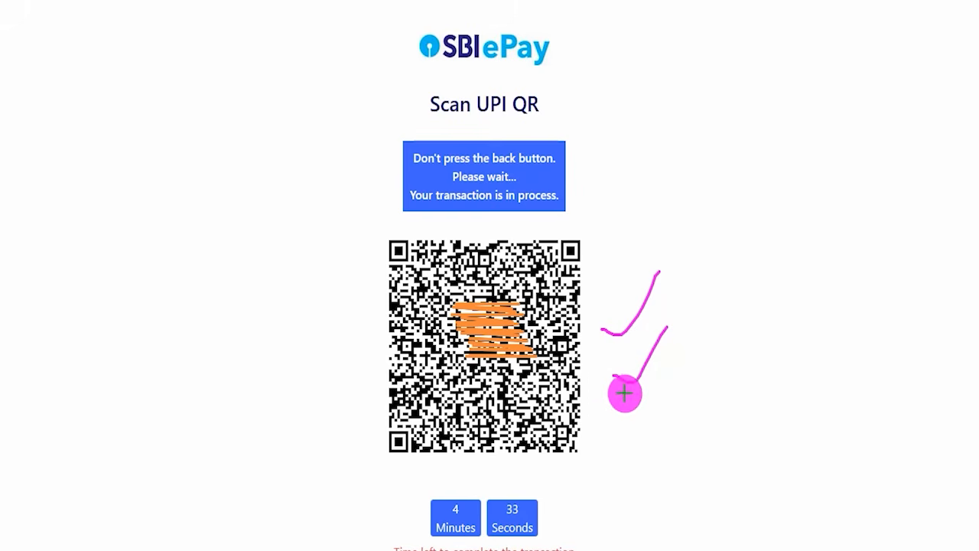
{"action": "left_click_drag", "start_coordinate": [619, 406], "coordinate": [686, 340]}
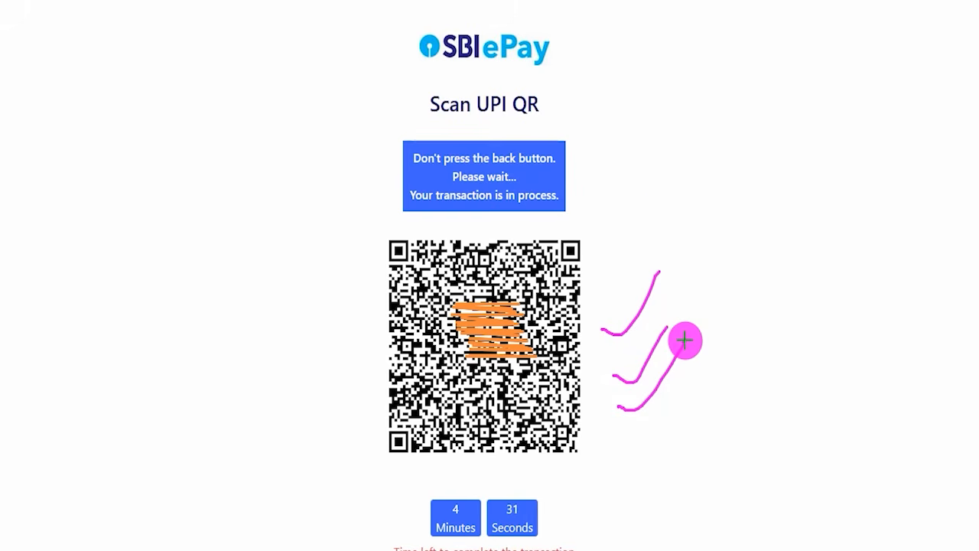
{"action": "left_click_drag", "start_coordinate": [608, 267], "coordinate": [650, 221]}
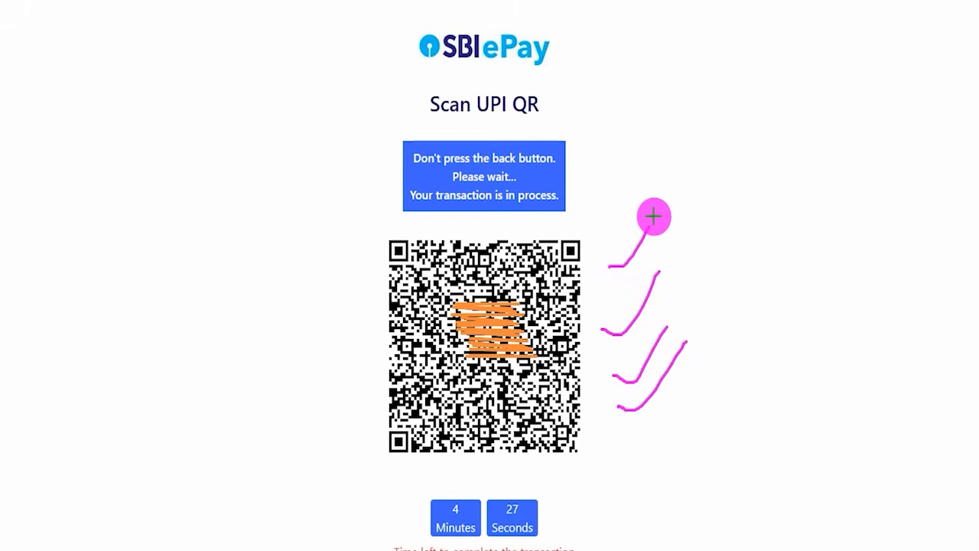
{"action": "left_click_drag", "start_coordinate": [617, 286], "coordinate": [657, 246]}
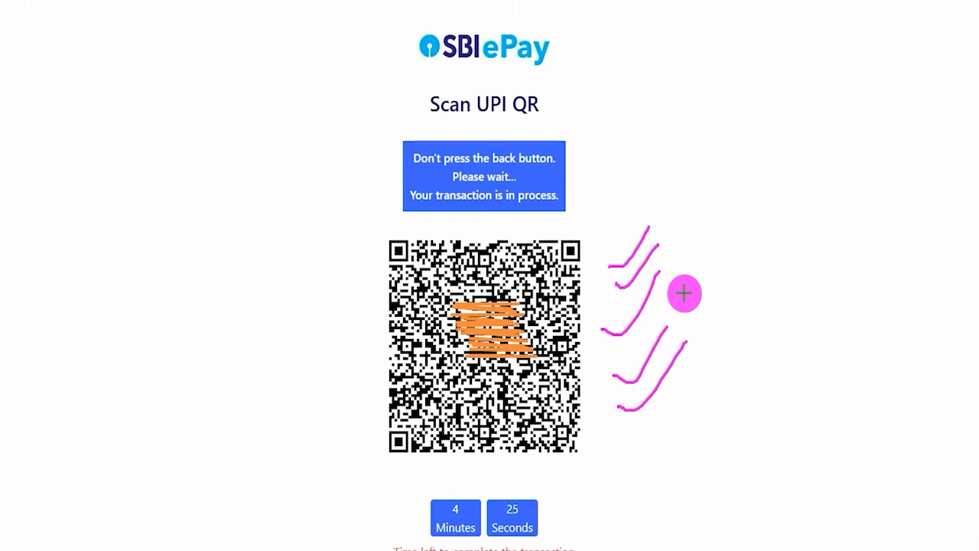
{"action": "left_click_drag", "start_coordinate": [688, 308], "coordinate": [738, 252]}
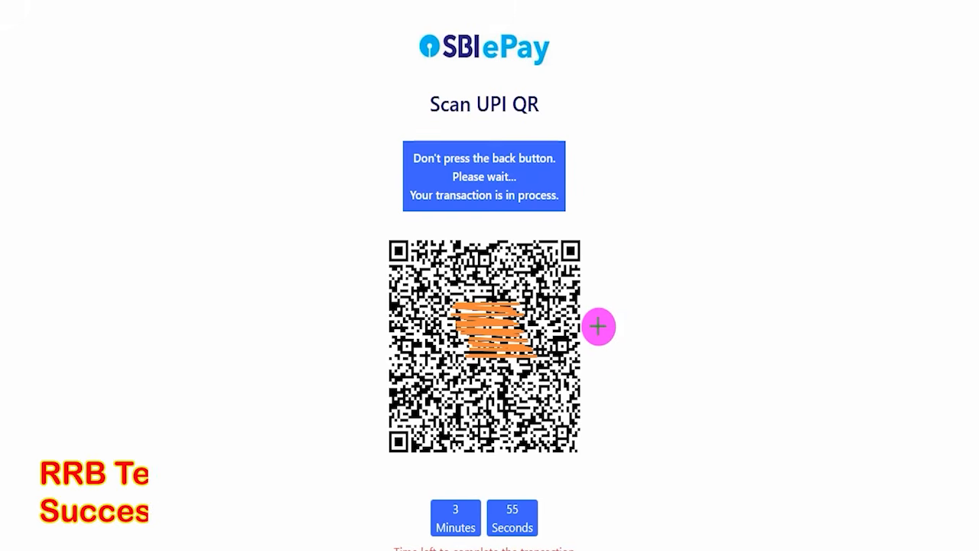
{"action": "left_click_drag", "start_coordinate": [601, 289], "coordinate": [638, 257]}
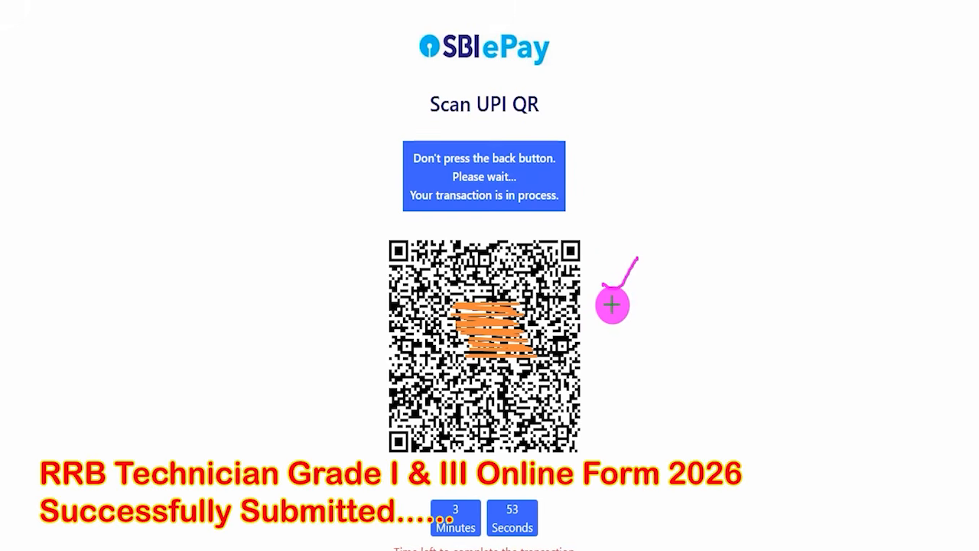